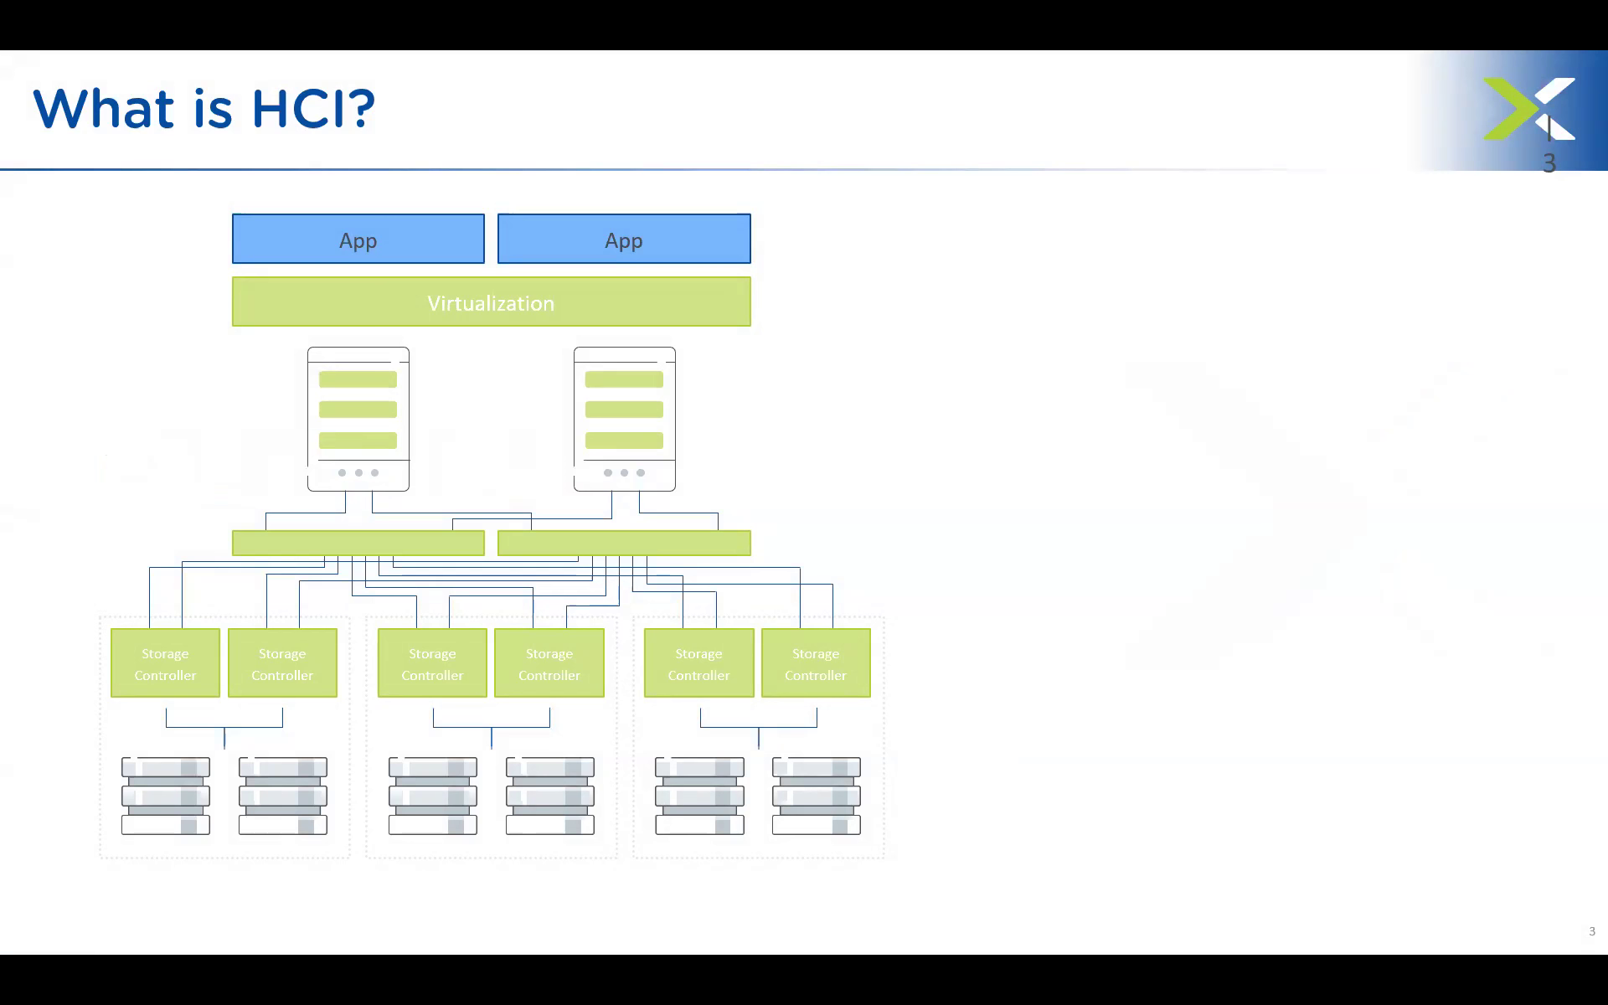
Advance the 'What is HCI?' slide to shade the server and storage tiers and reveal the appliance graphic
key("Right")
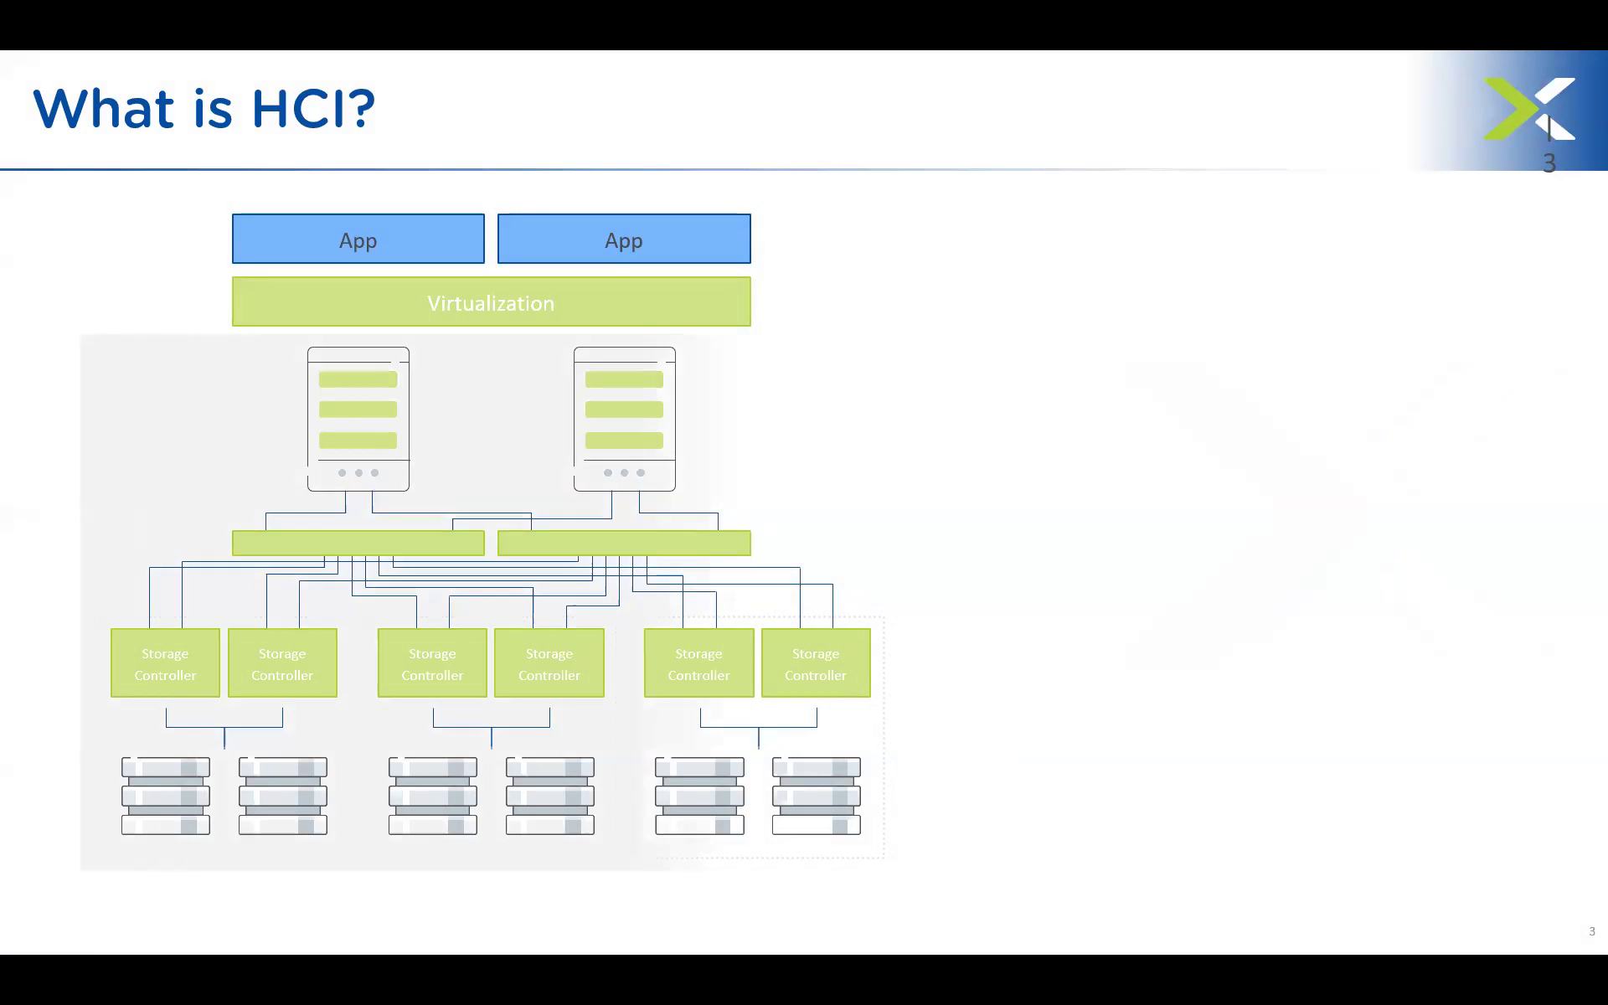
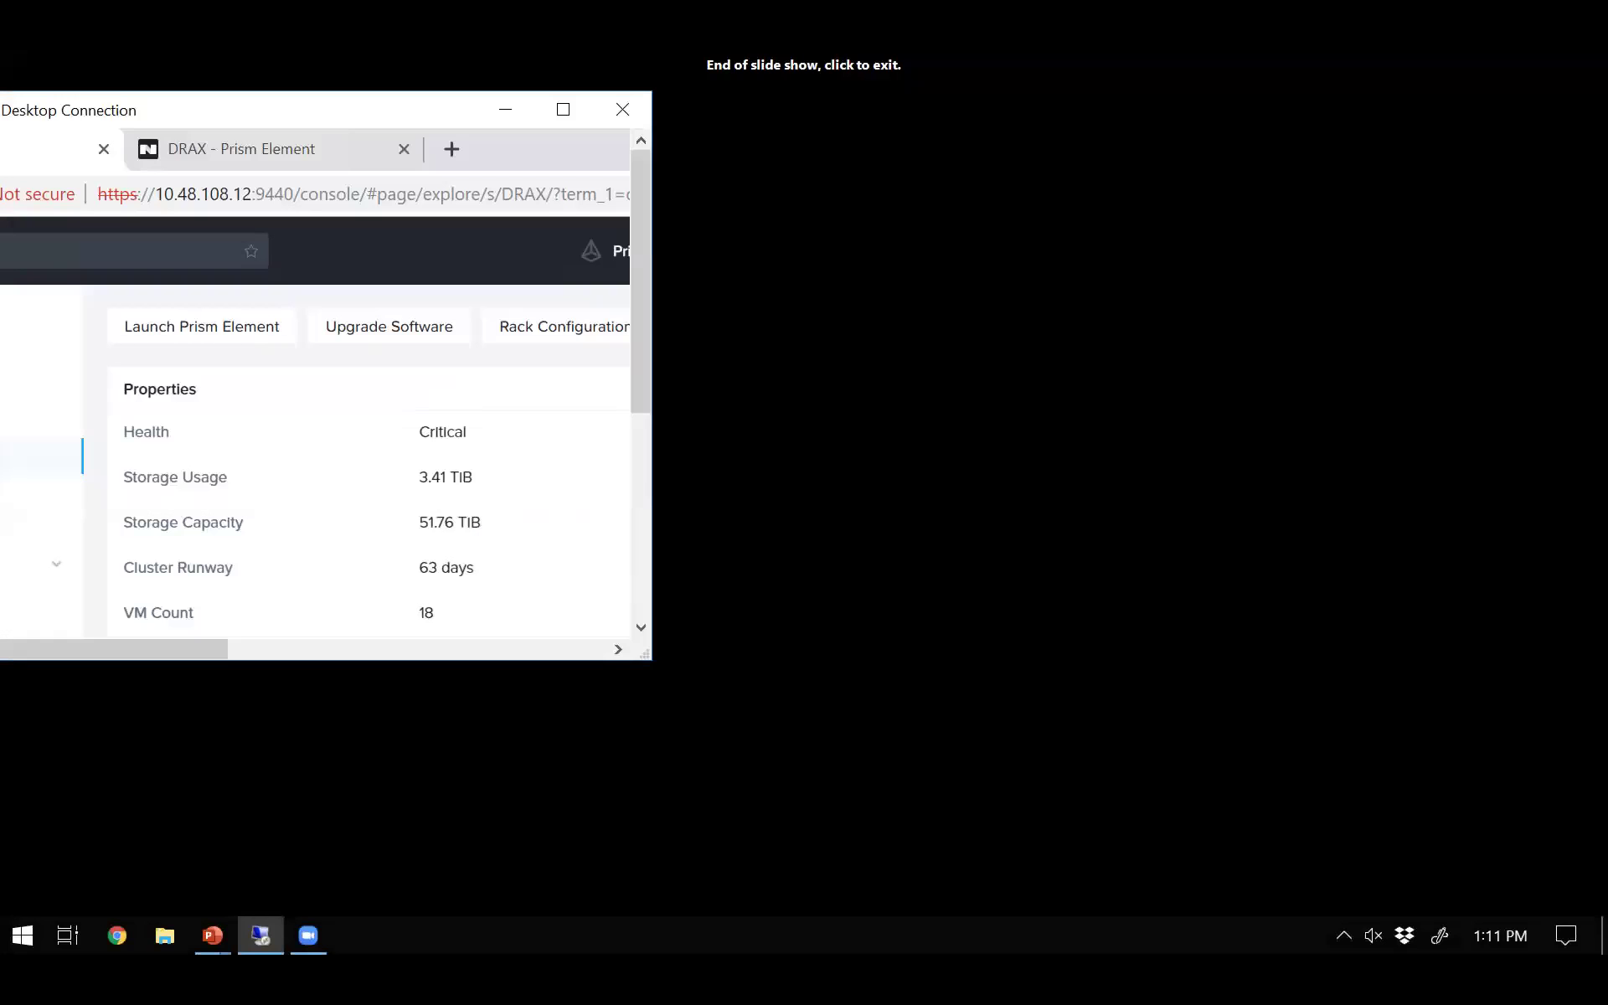
Maximize the remote session and search Prism Central for the dashboard to open the Main Dashboard
left_click(564, 109)
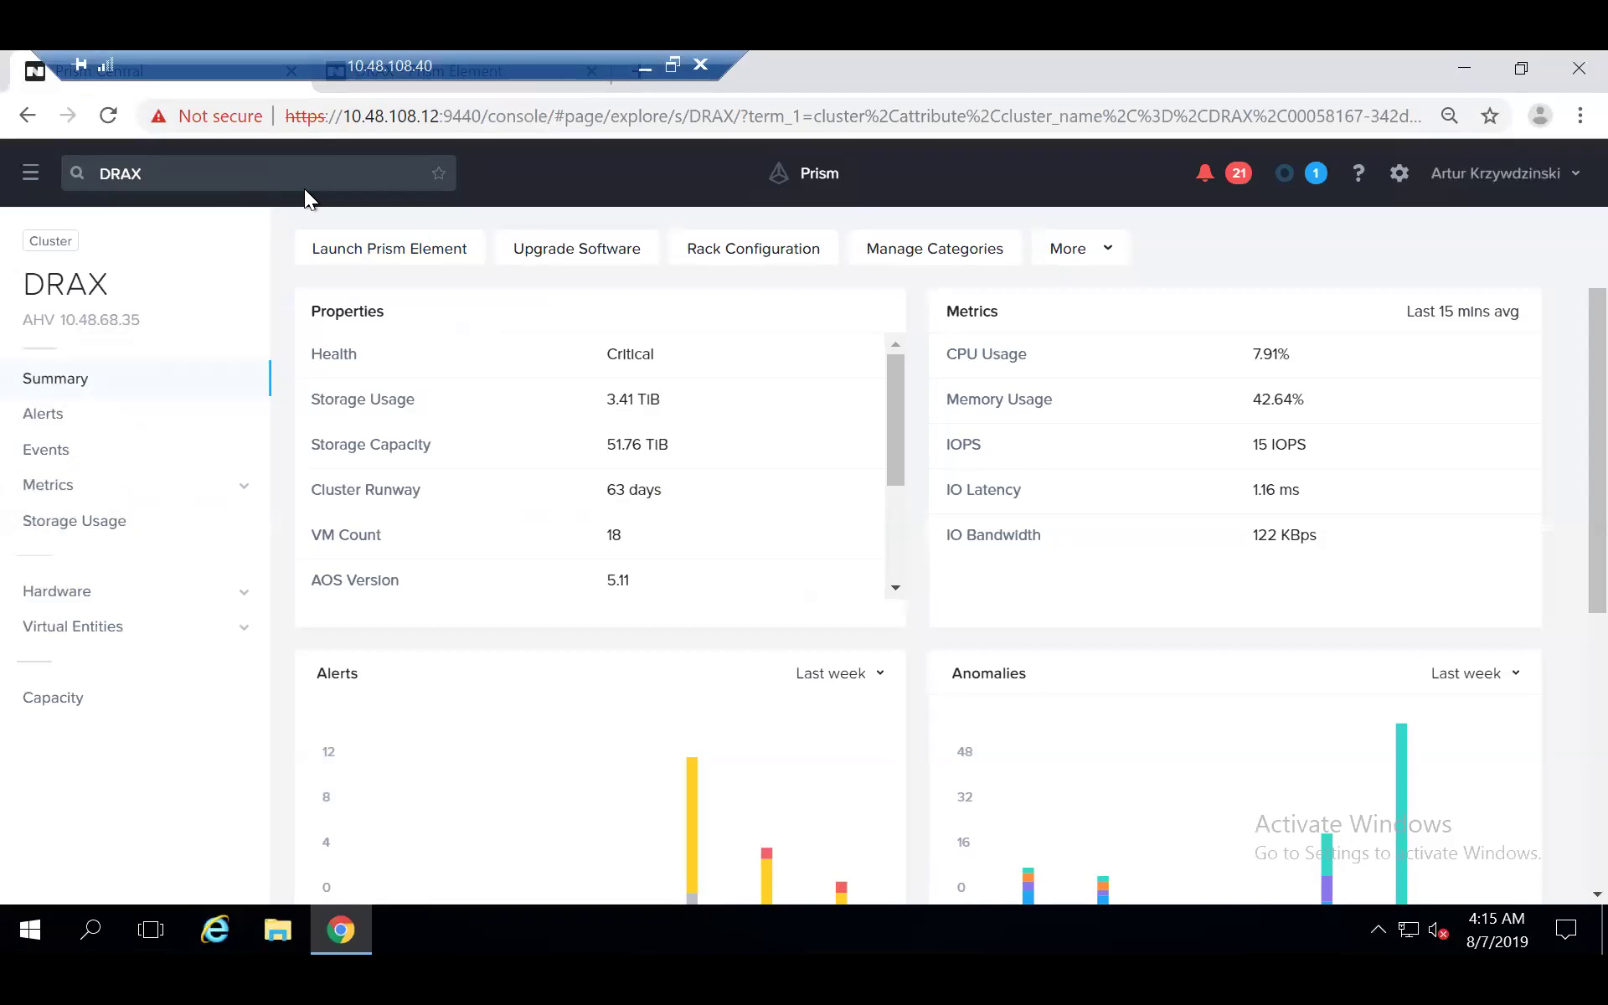
left_click(196, 167)
type("dars")
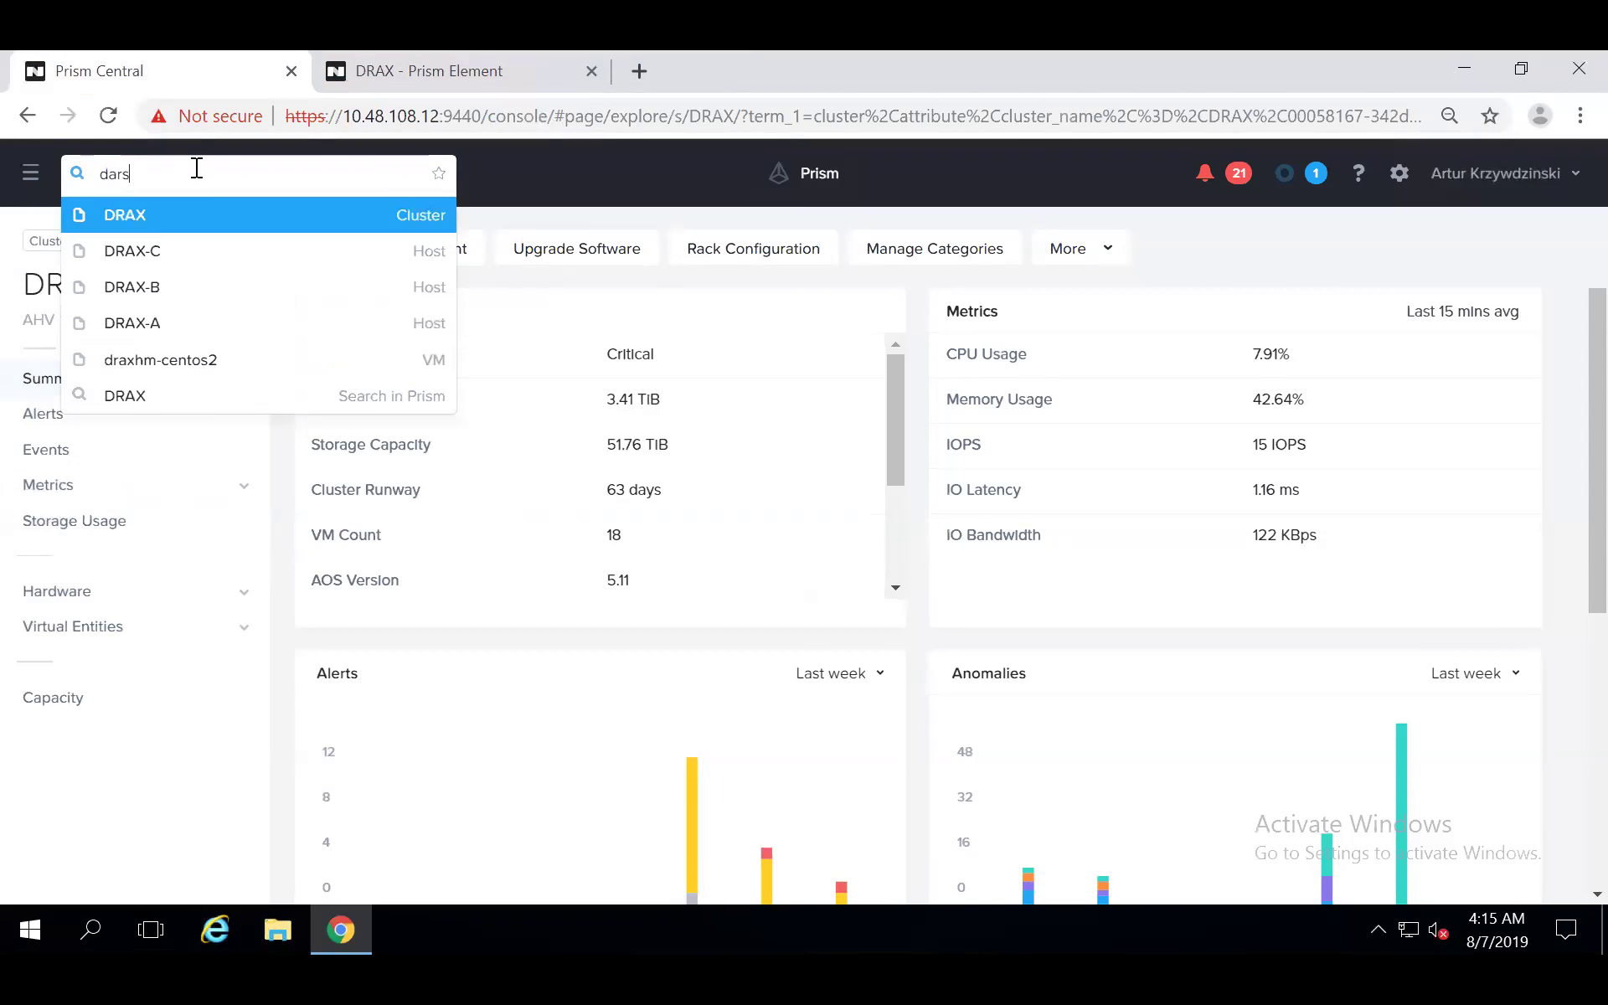
type("hbo")
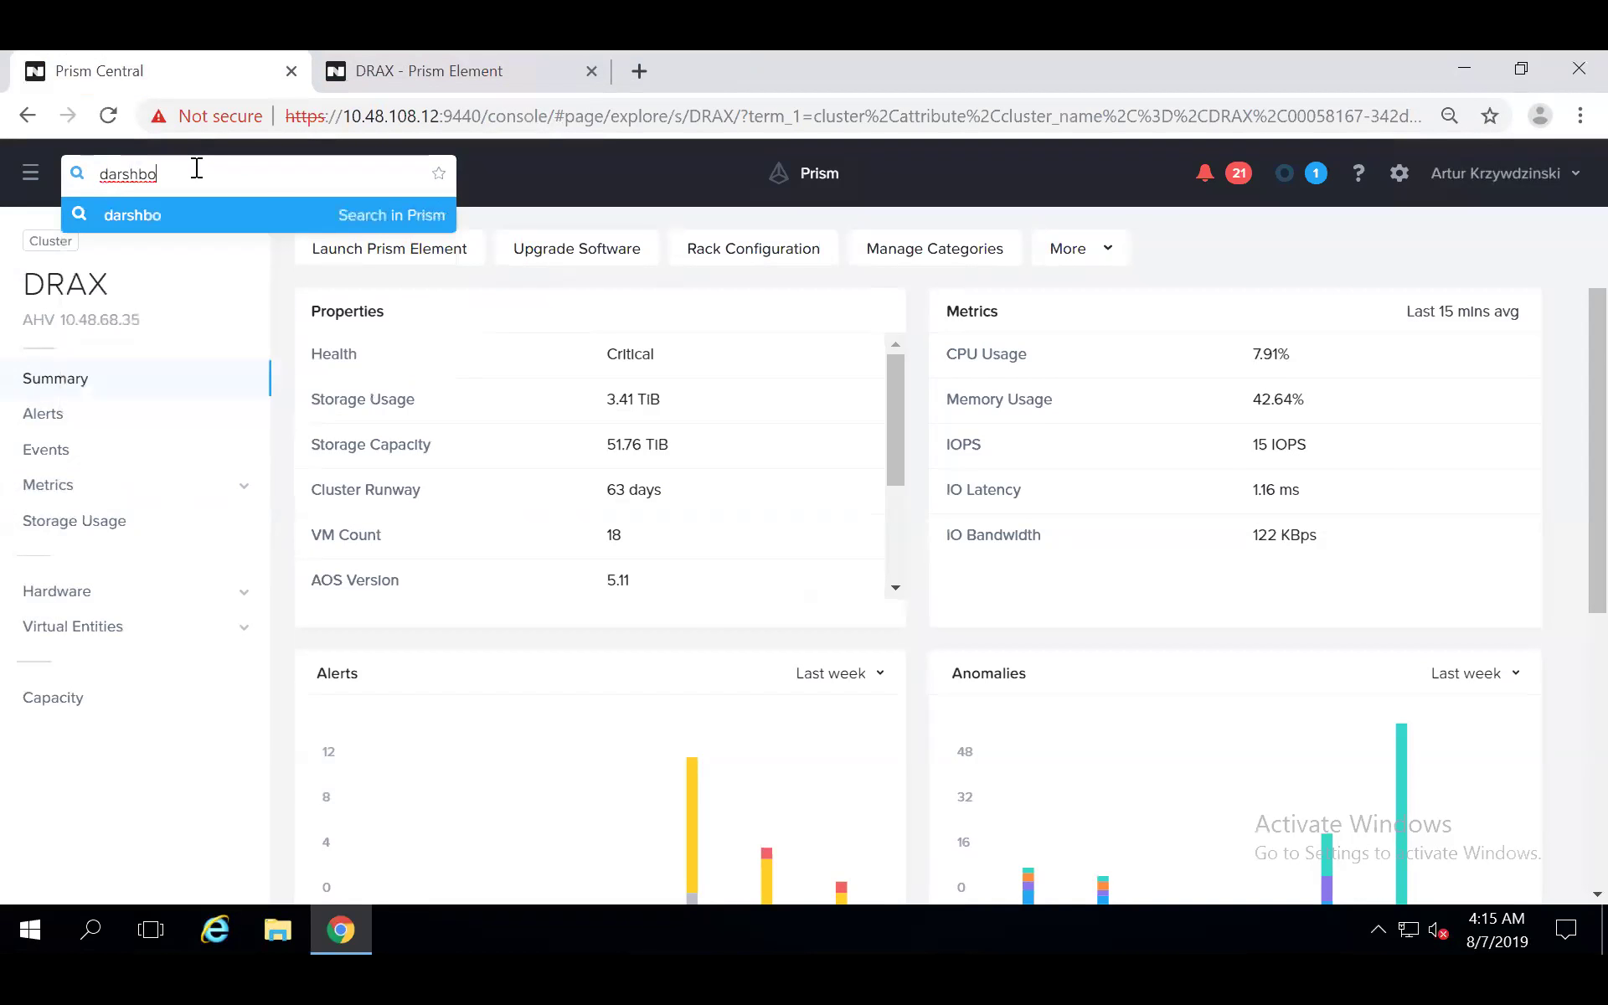
type("a")
key("Return")
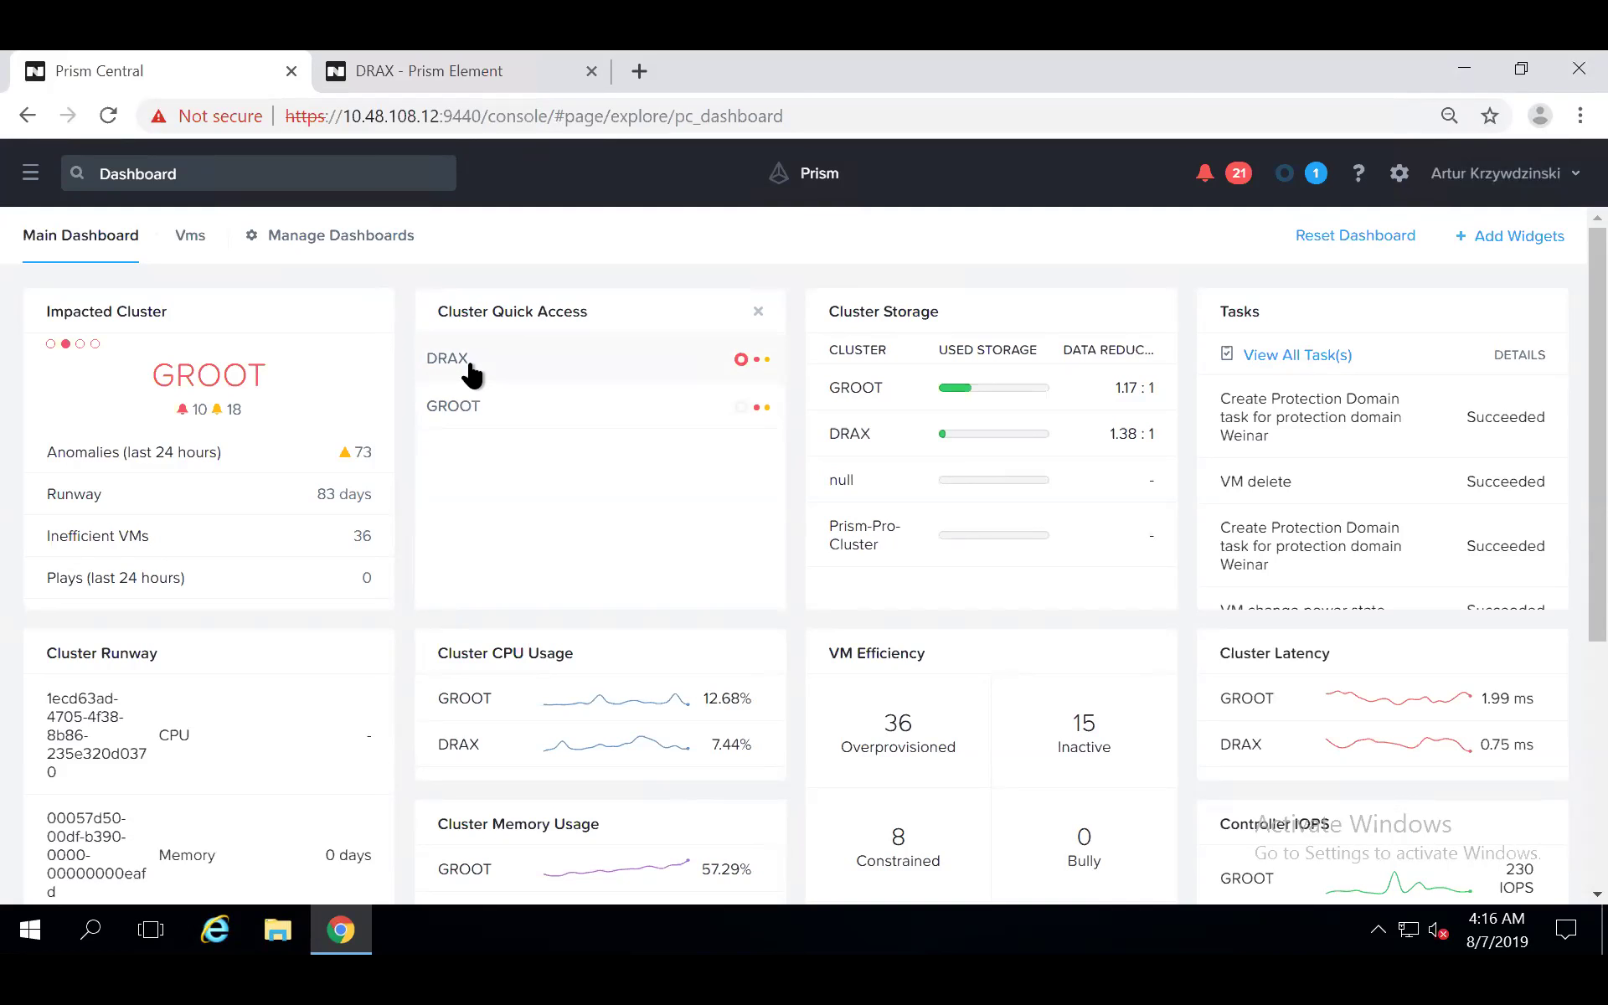
On the DRAX Prism Element tab, view the About Nutanix version info, then open the VM table
left_click(452, 80)
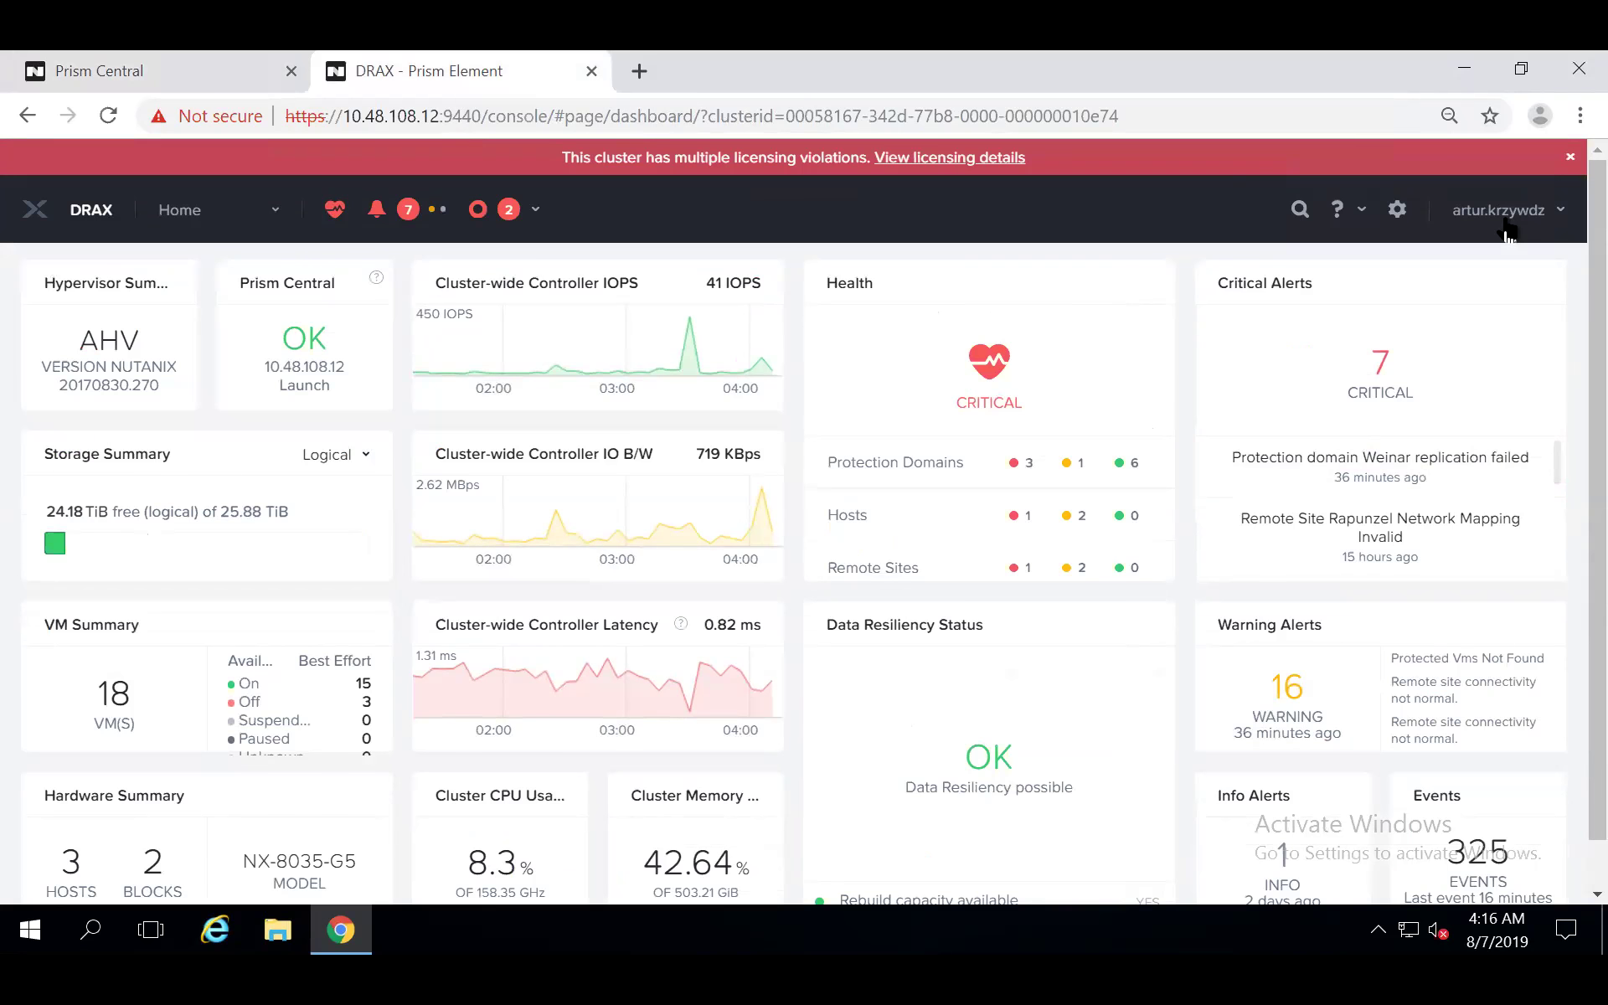
left_click(1505, 232)
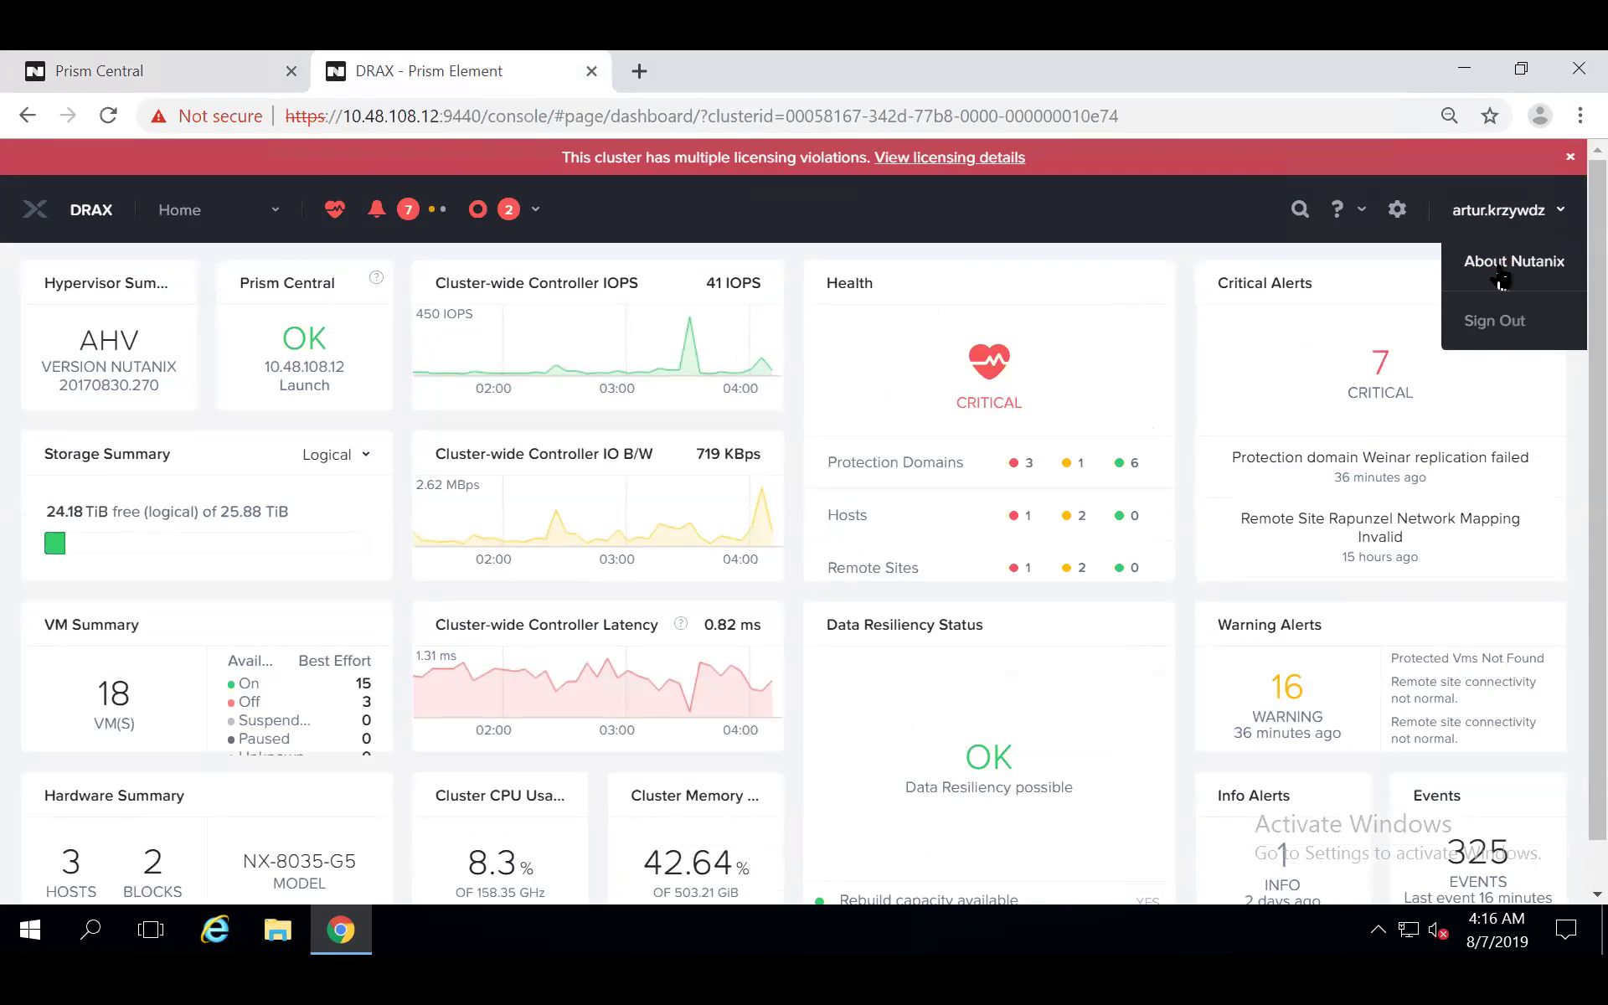
left_click(1499, 267)
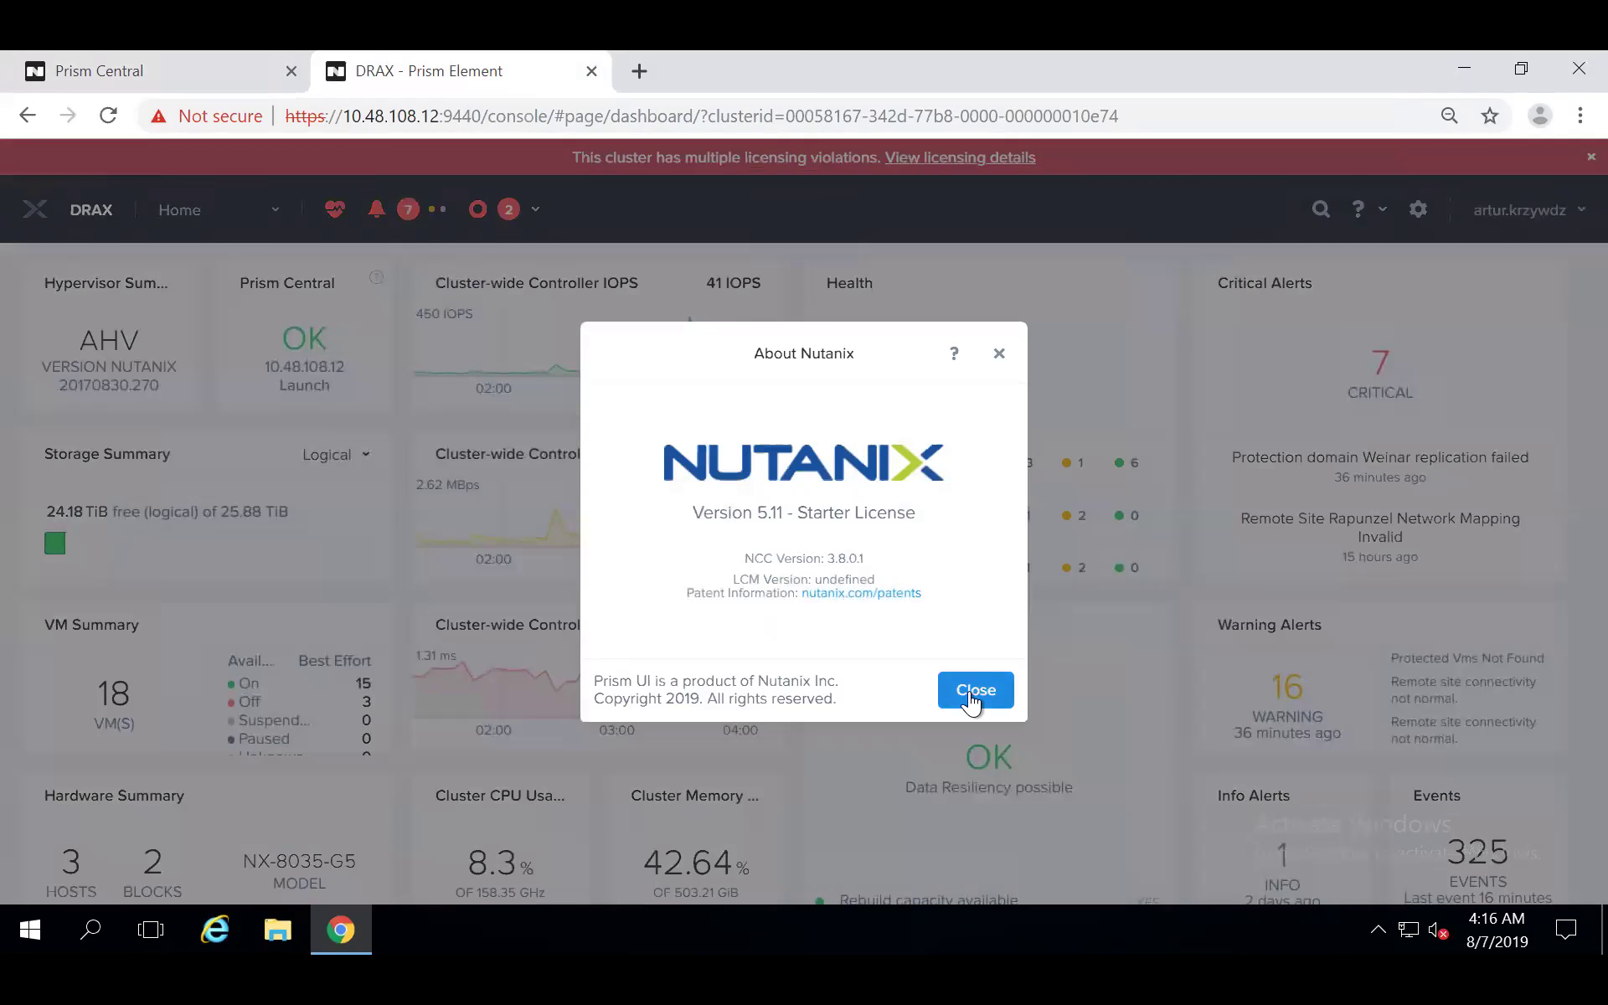
left_click(971, 702)
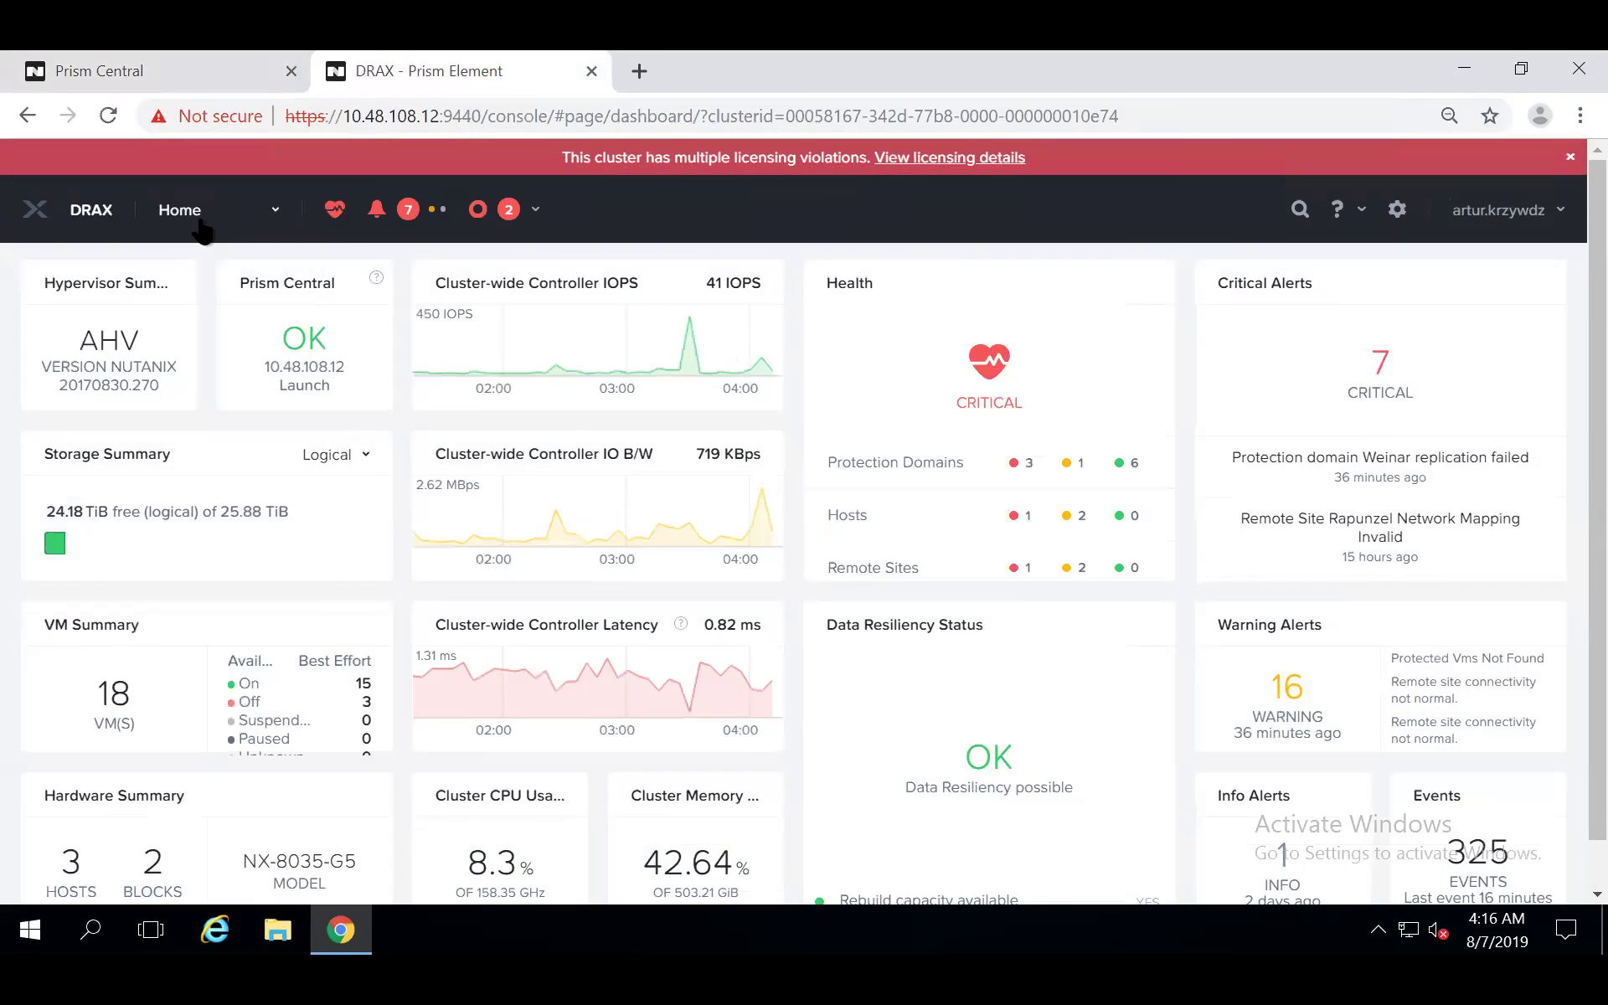
left_click(183, 215)
left_click(171, 334)
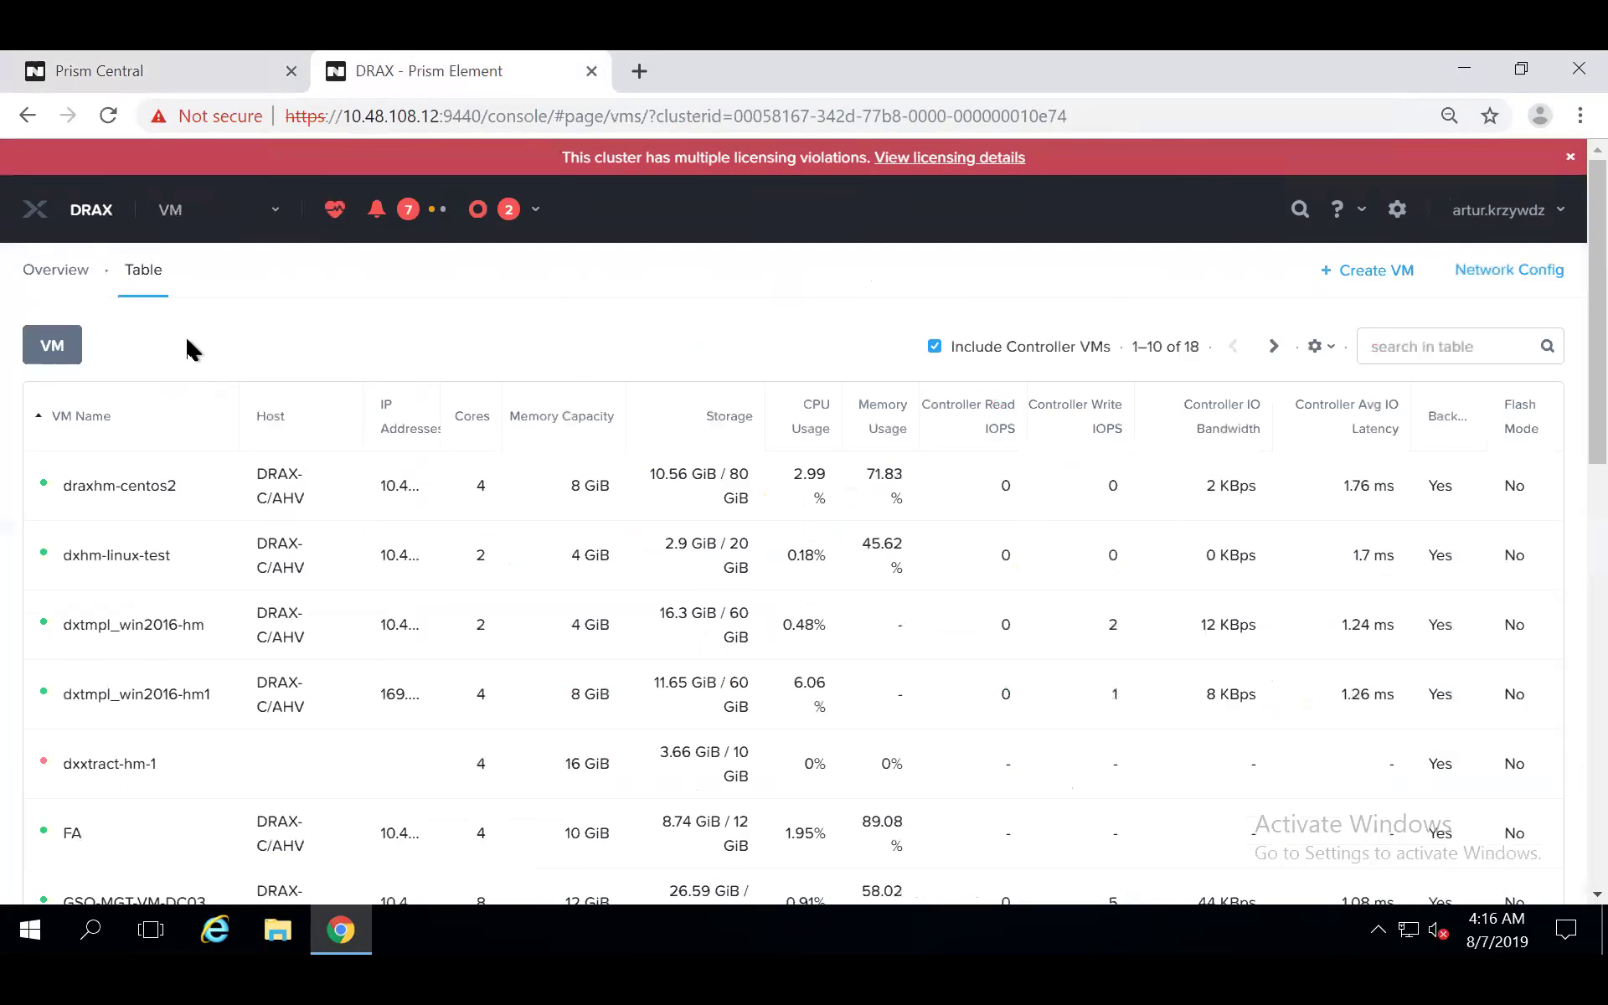
In the Create VM form, name the VM 'webinar' with 2 vCPUs, 2 cores per vCPU and 4 GiB memory
left_click(1374, 270)
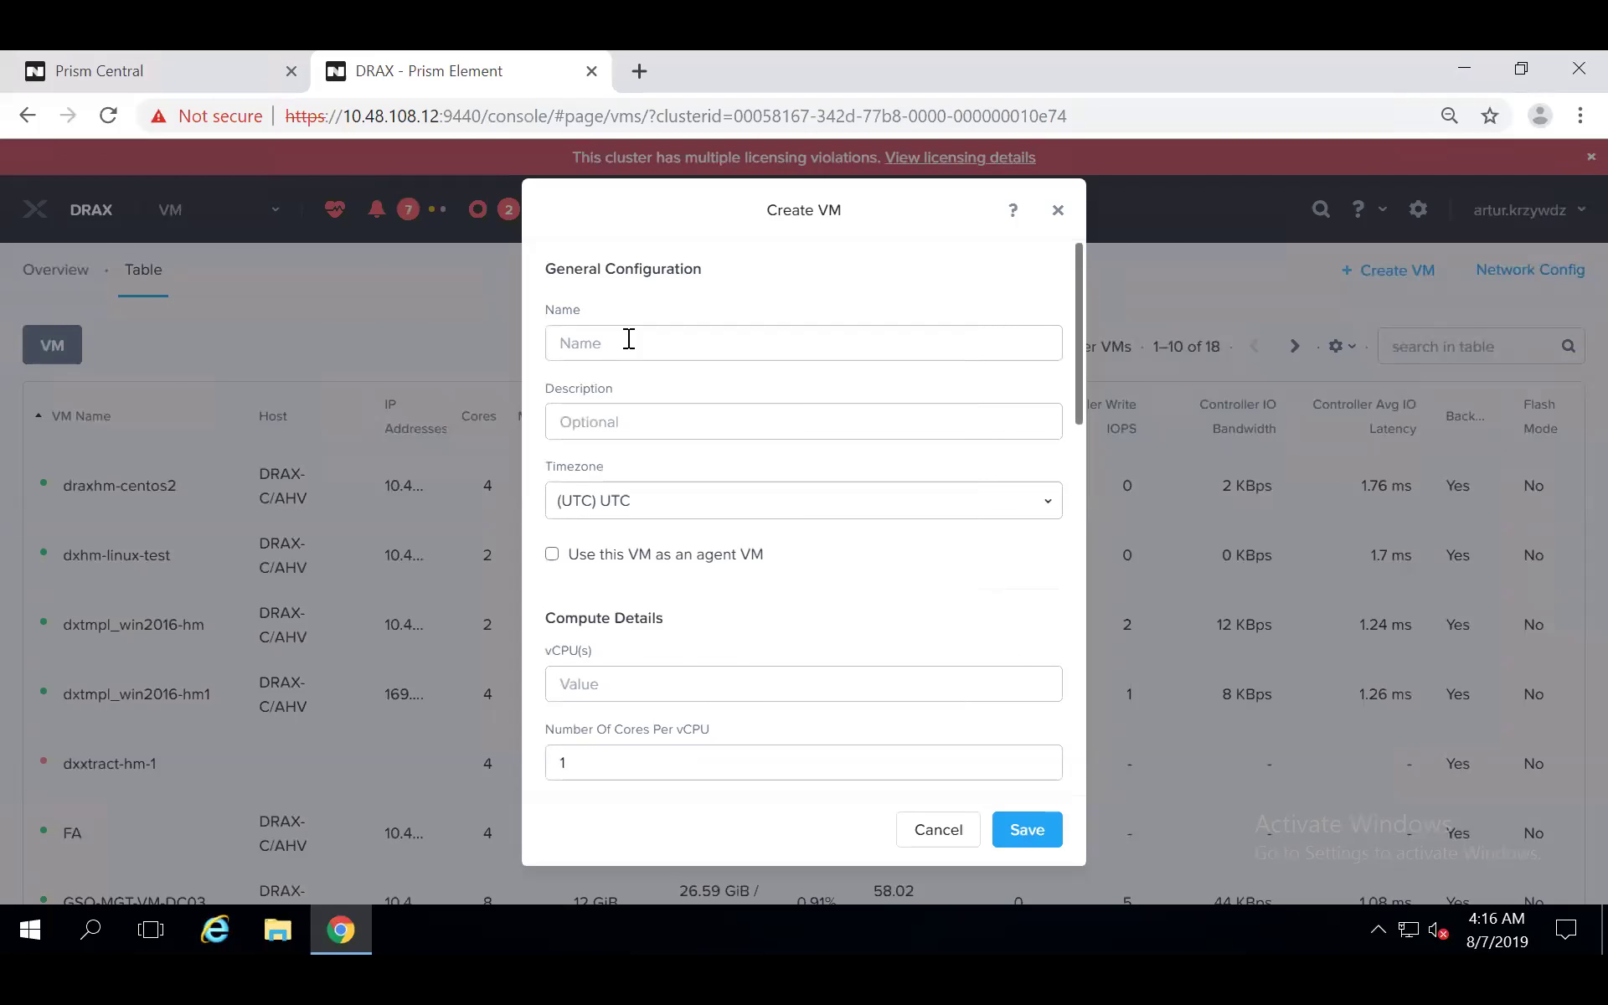
type("webinar")
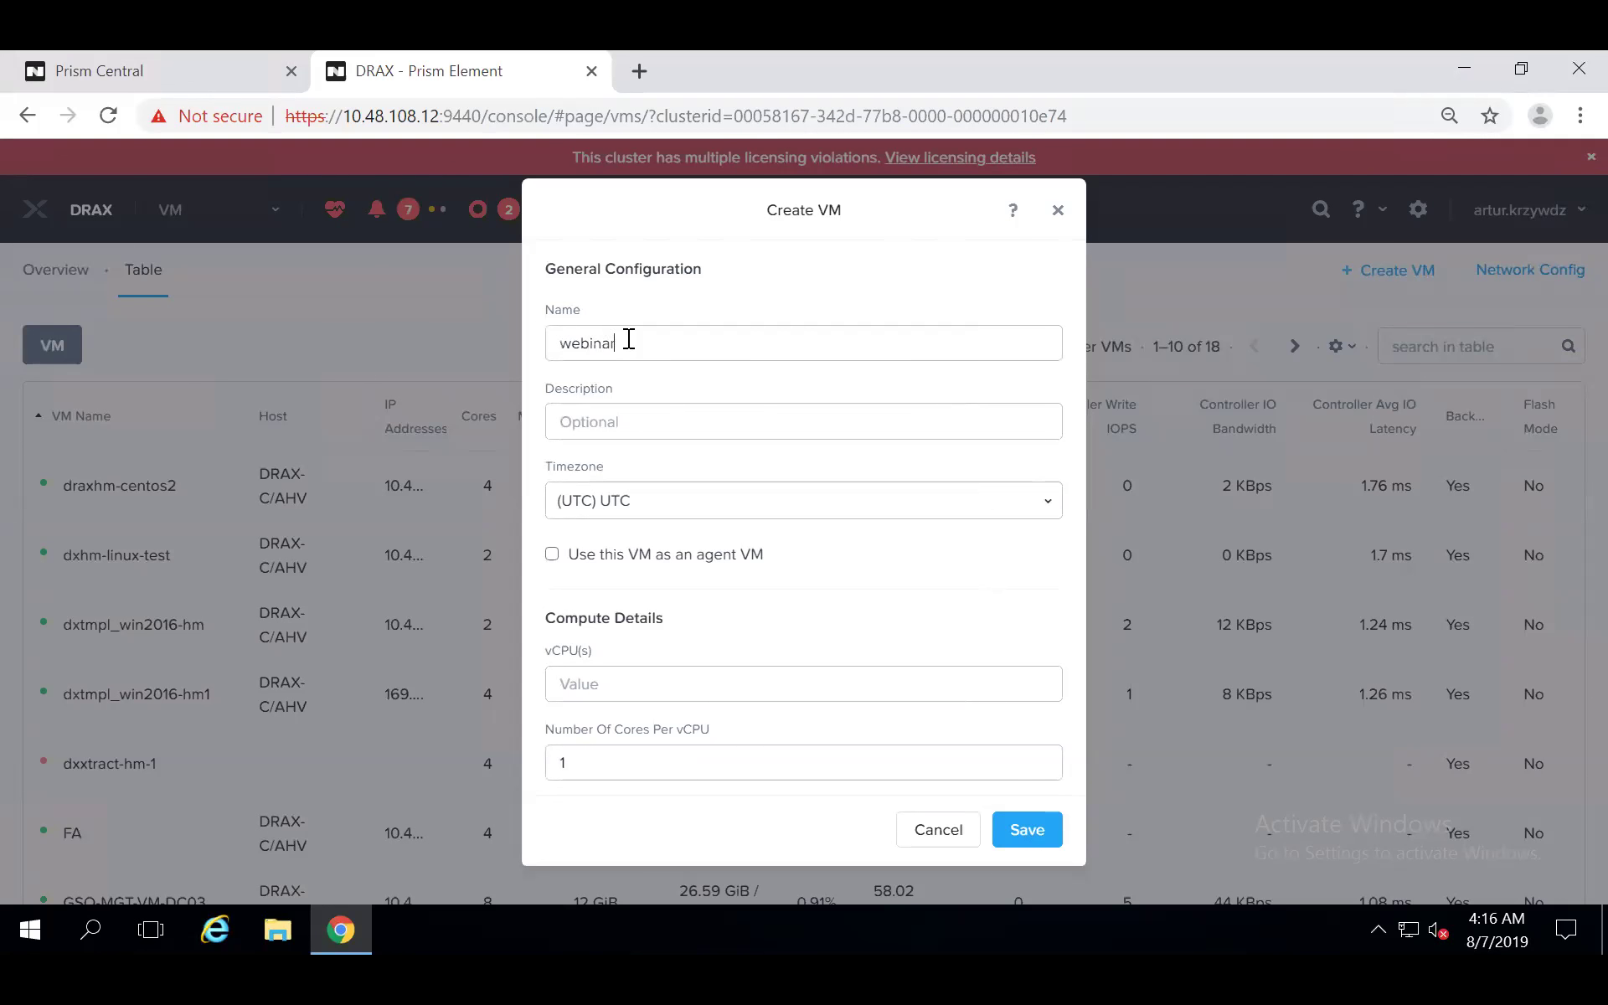
key("Tab")
key("Tab")
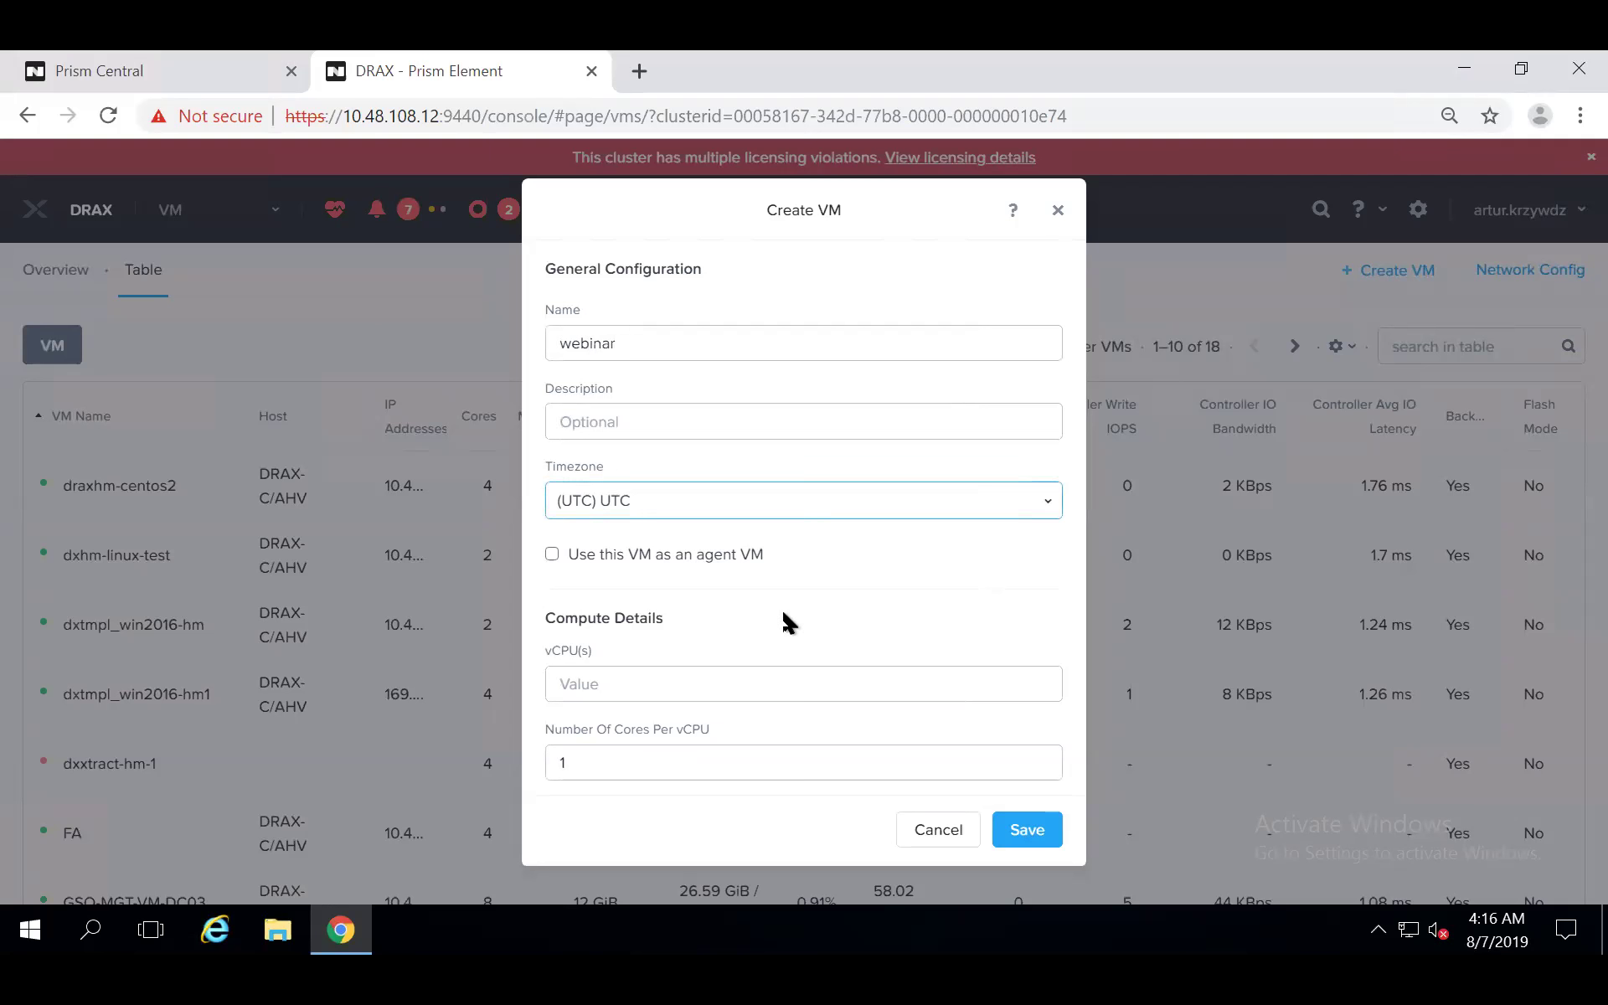
scroll(781, 607, "down", 3)
left_click(649, 437)
type("2")
left_click(608, 521)
type("2")
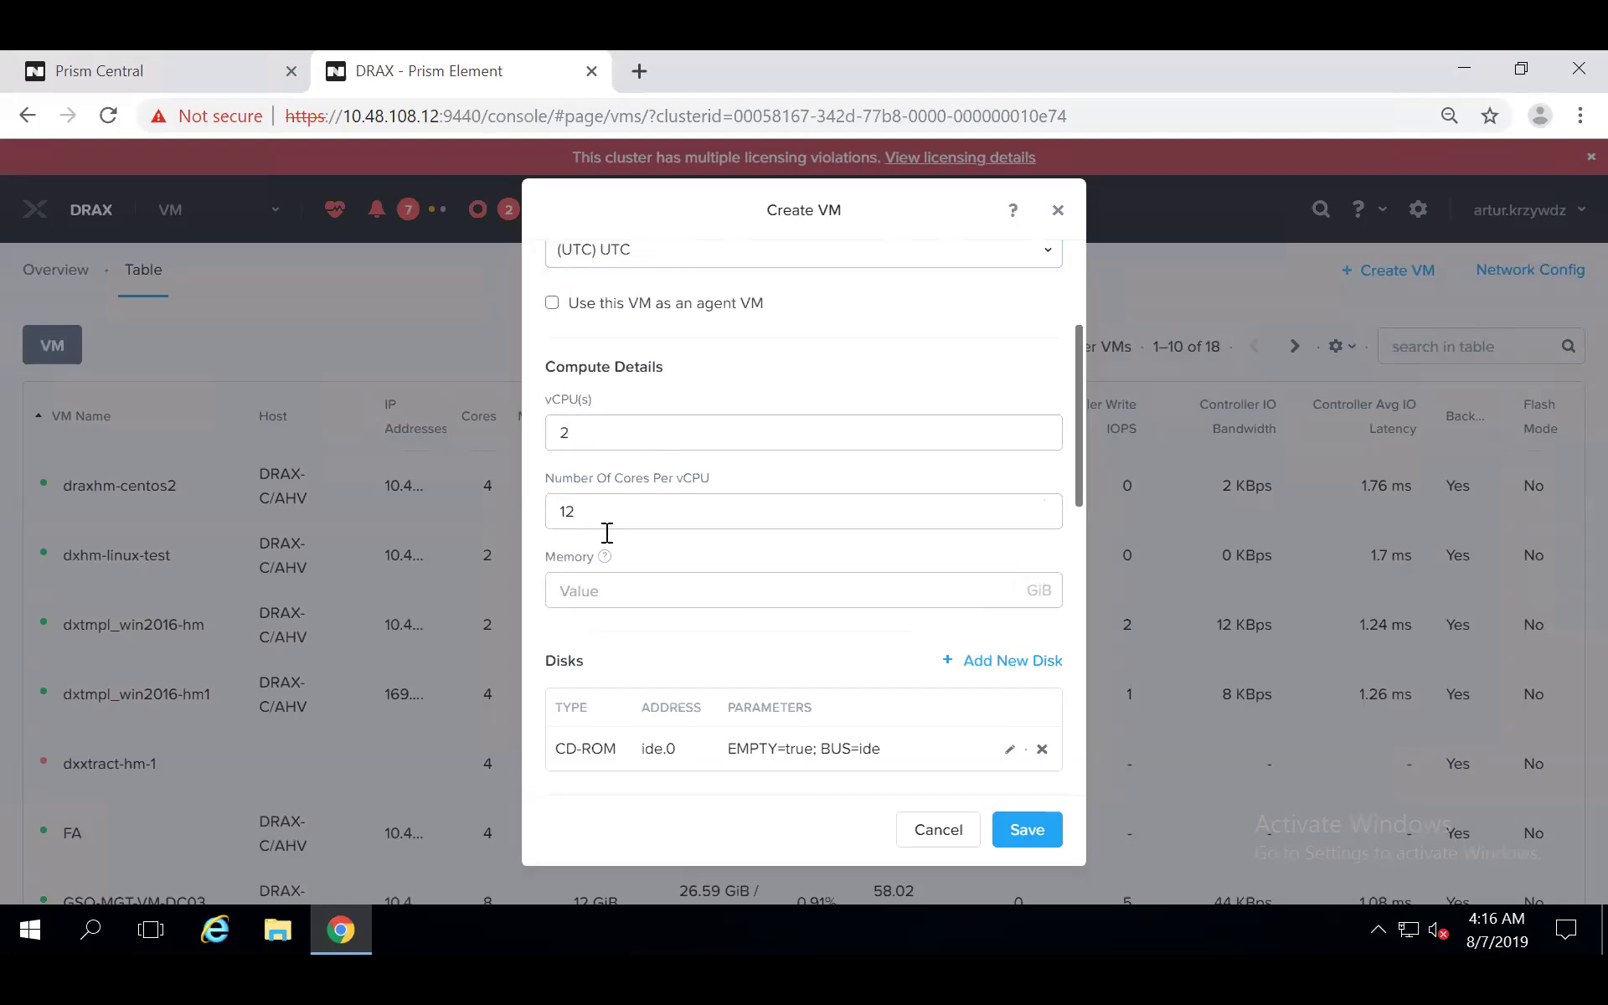
left_click(596, 586)
type("4")
scroll(590, 580, "down", 6)
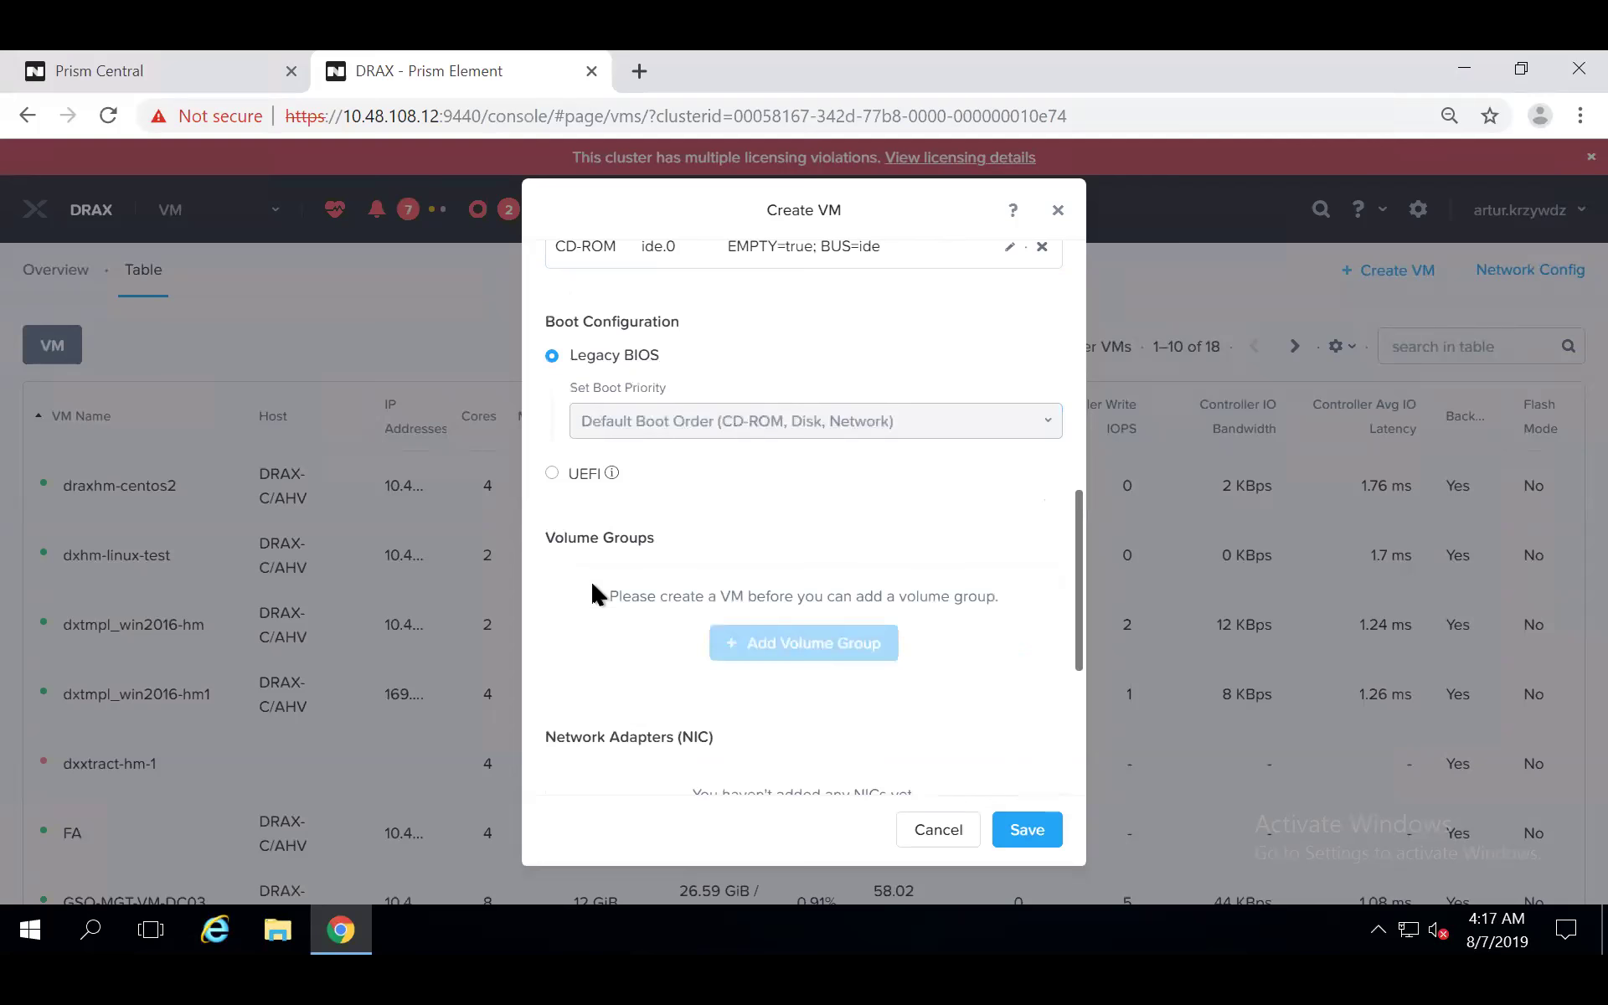
scroll(590, 579, "up", 9)
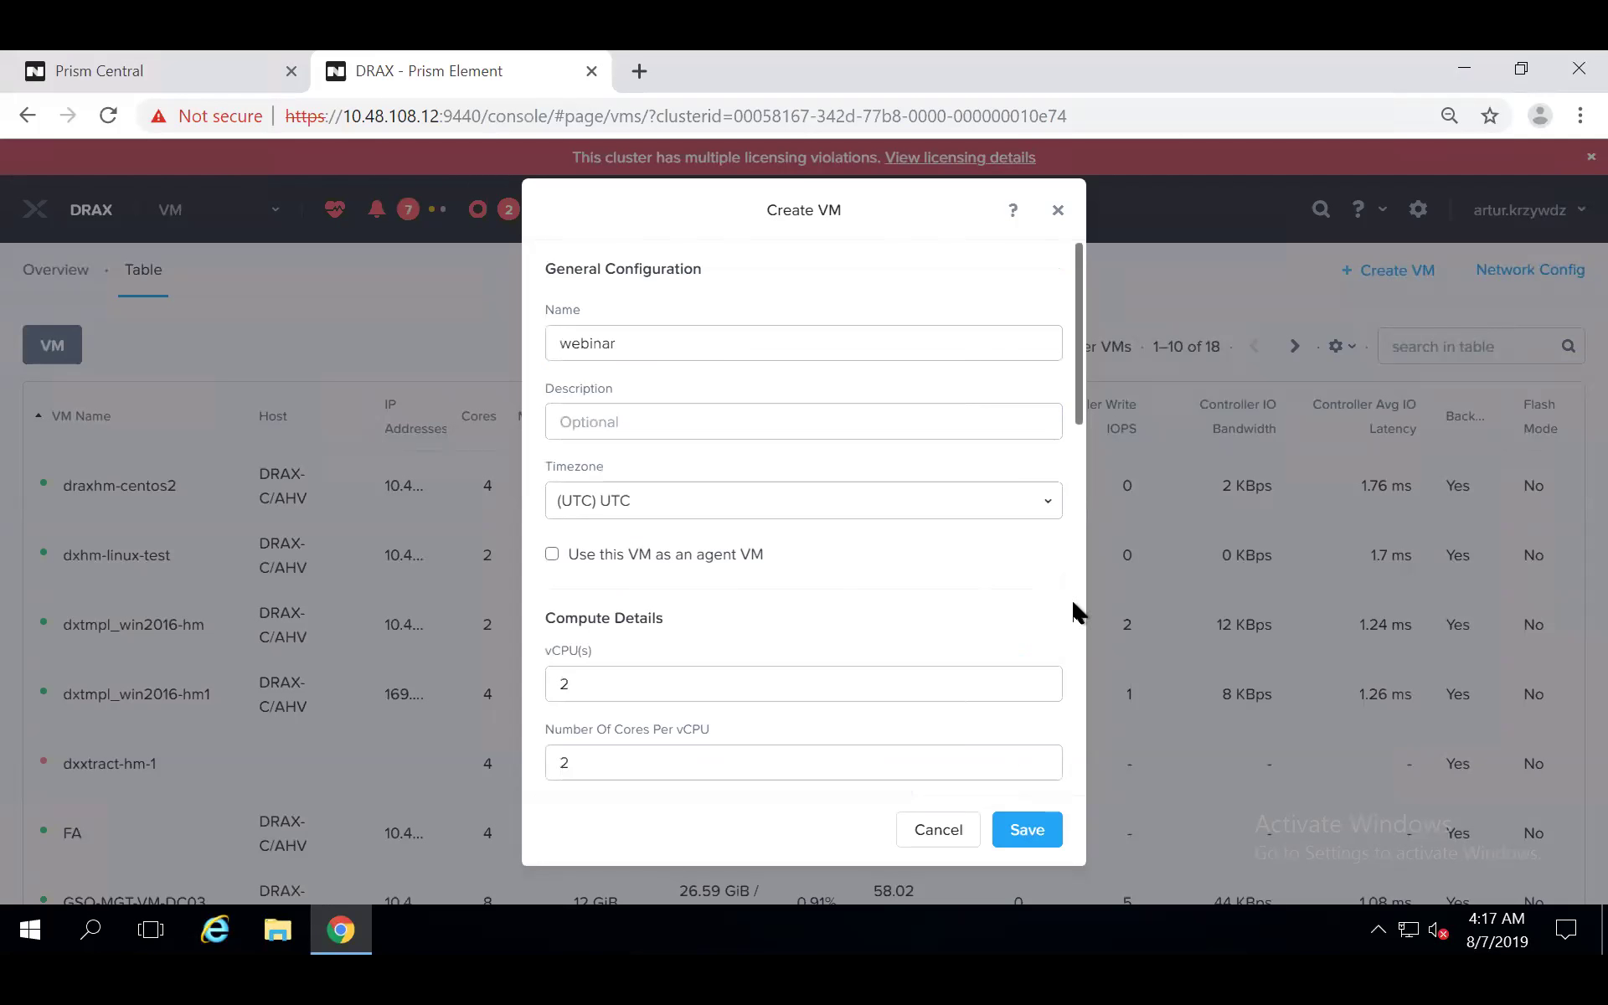
scroll(1076, 412, "down", 5)
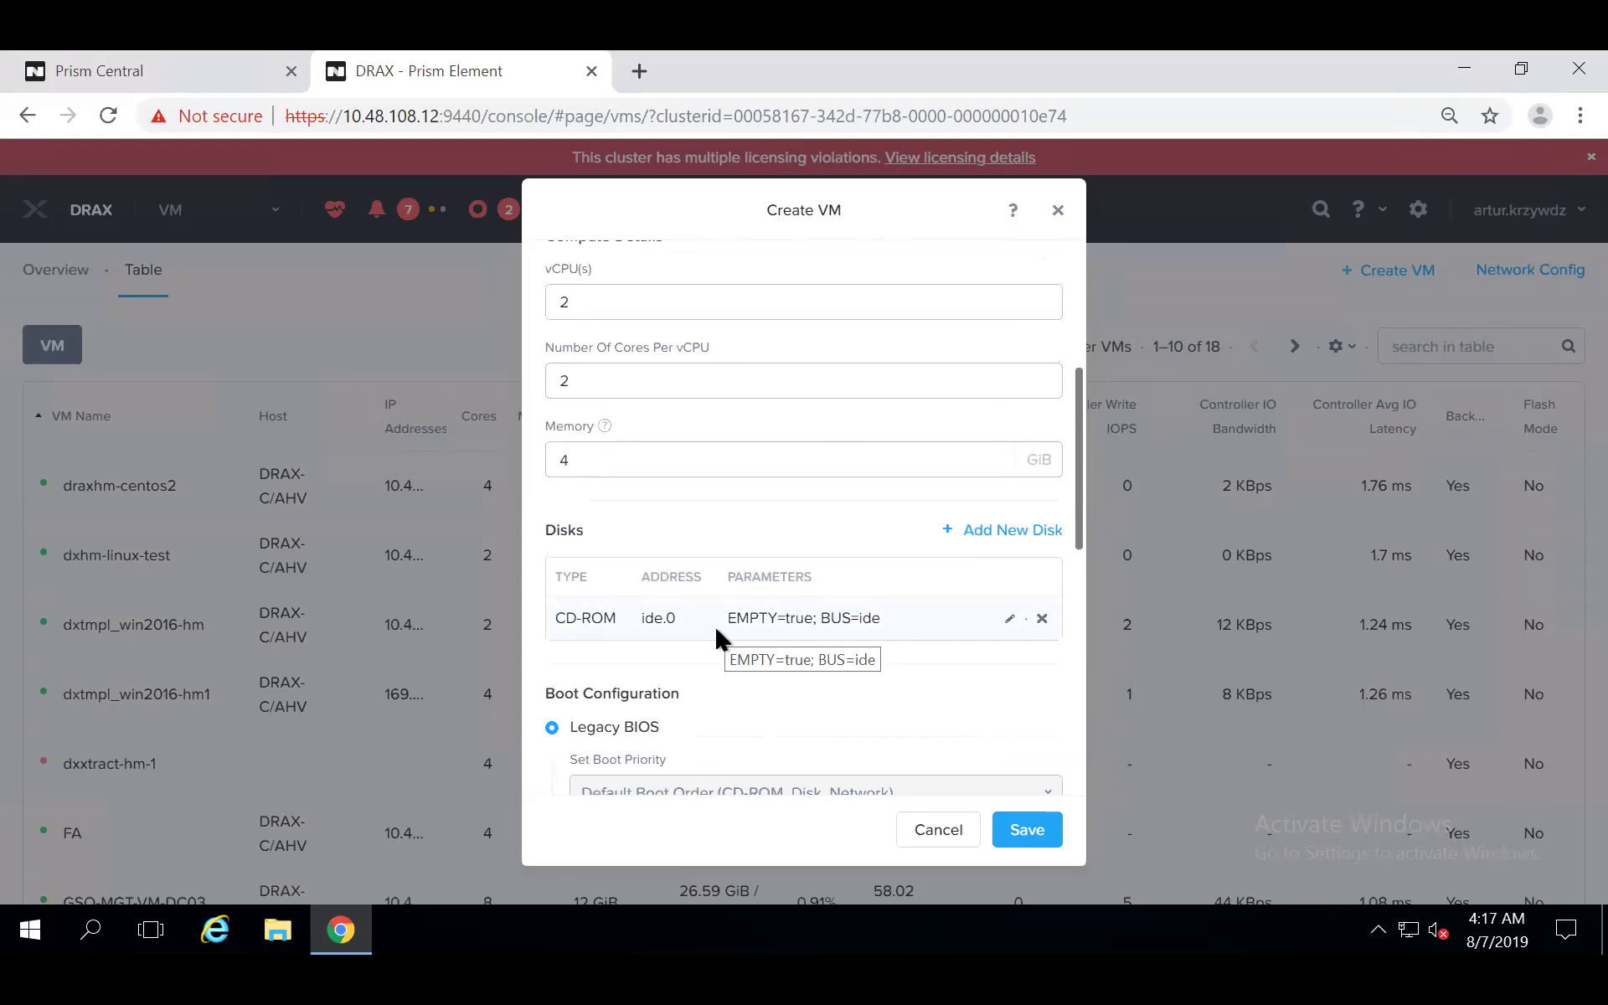
Add a 40 GiB SCSI disk on the nutanixlab-drax-sc1 container to the webinar VM
left_click(990, 535)
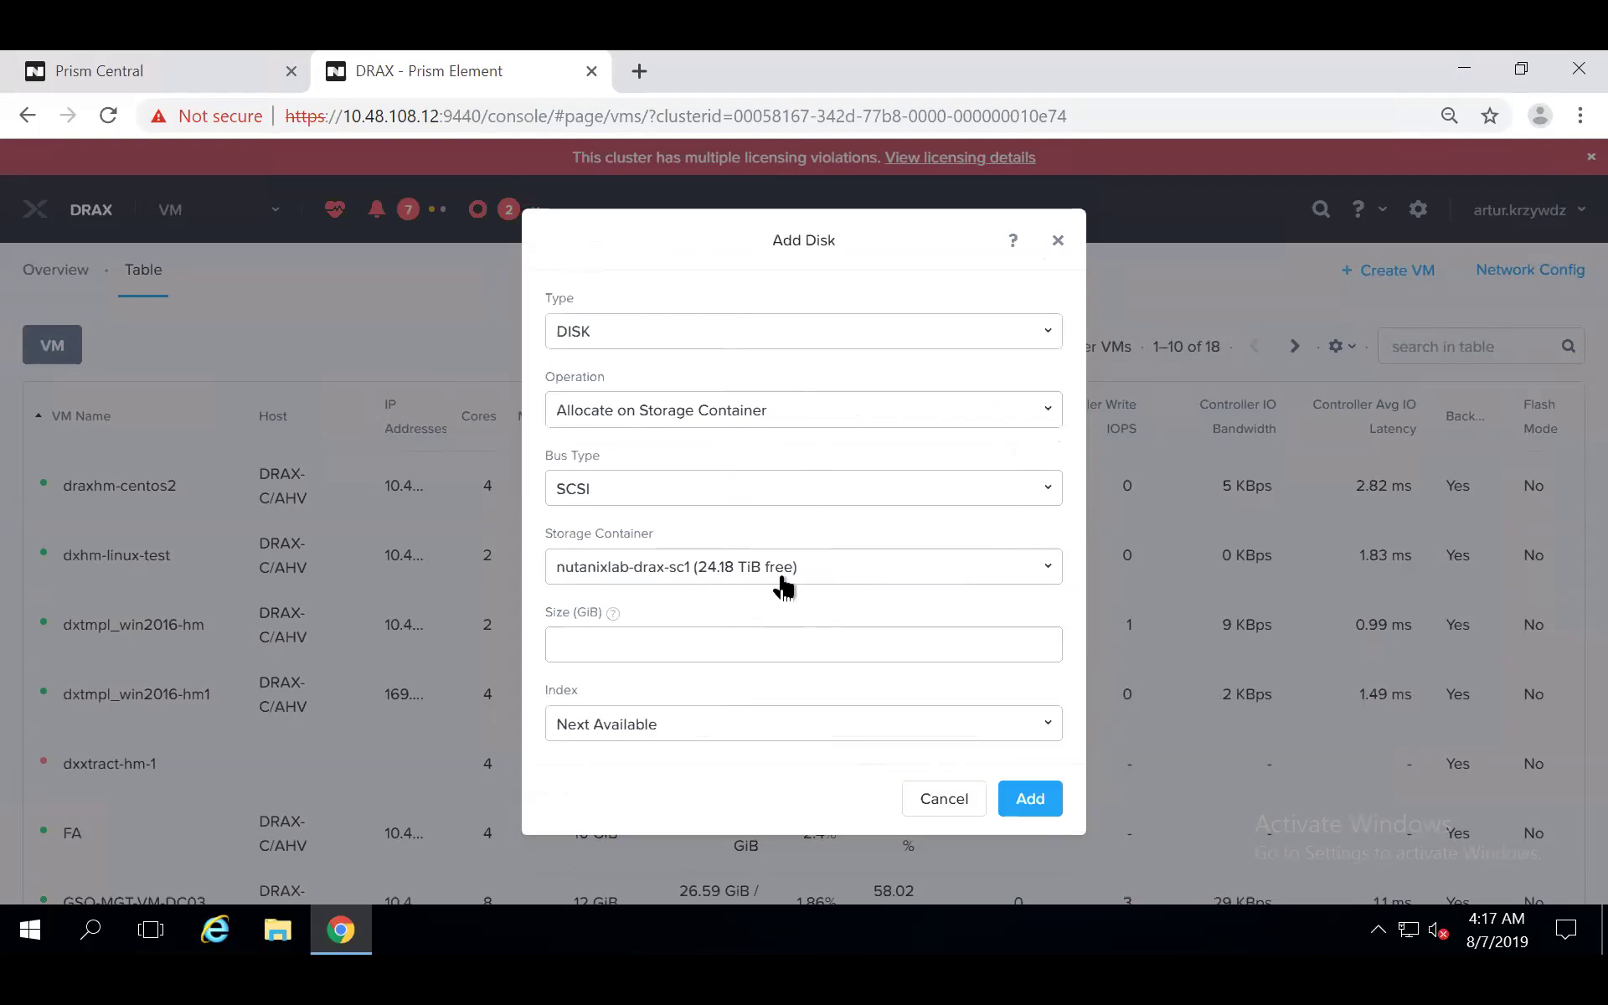
left_click(715, 646)
type("40")
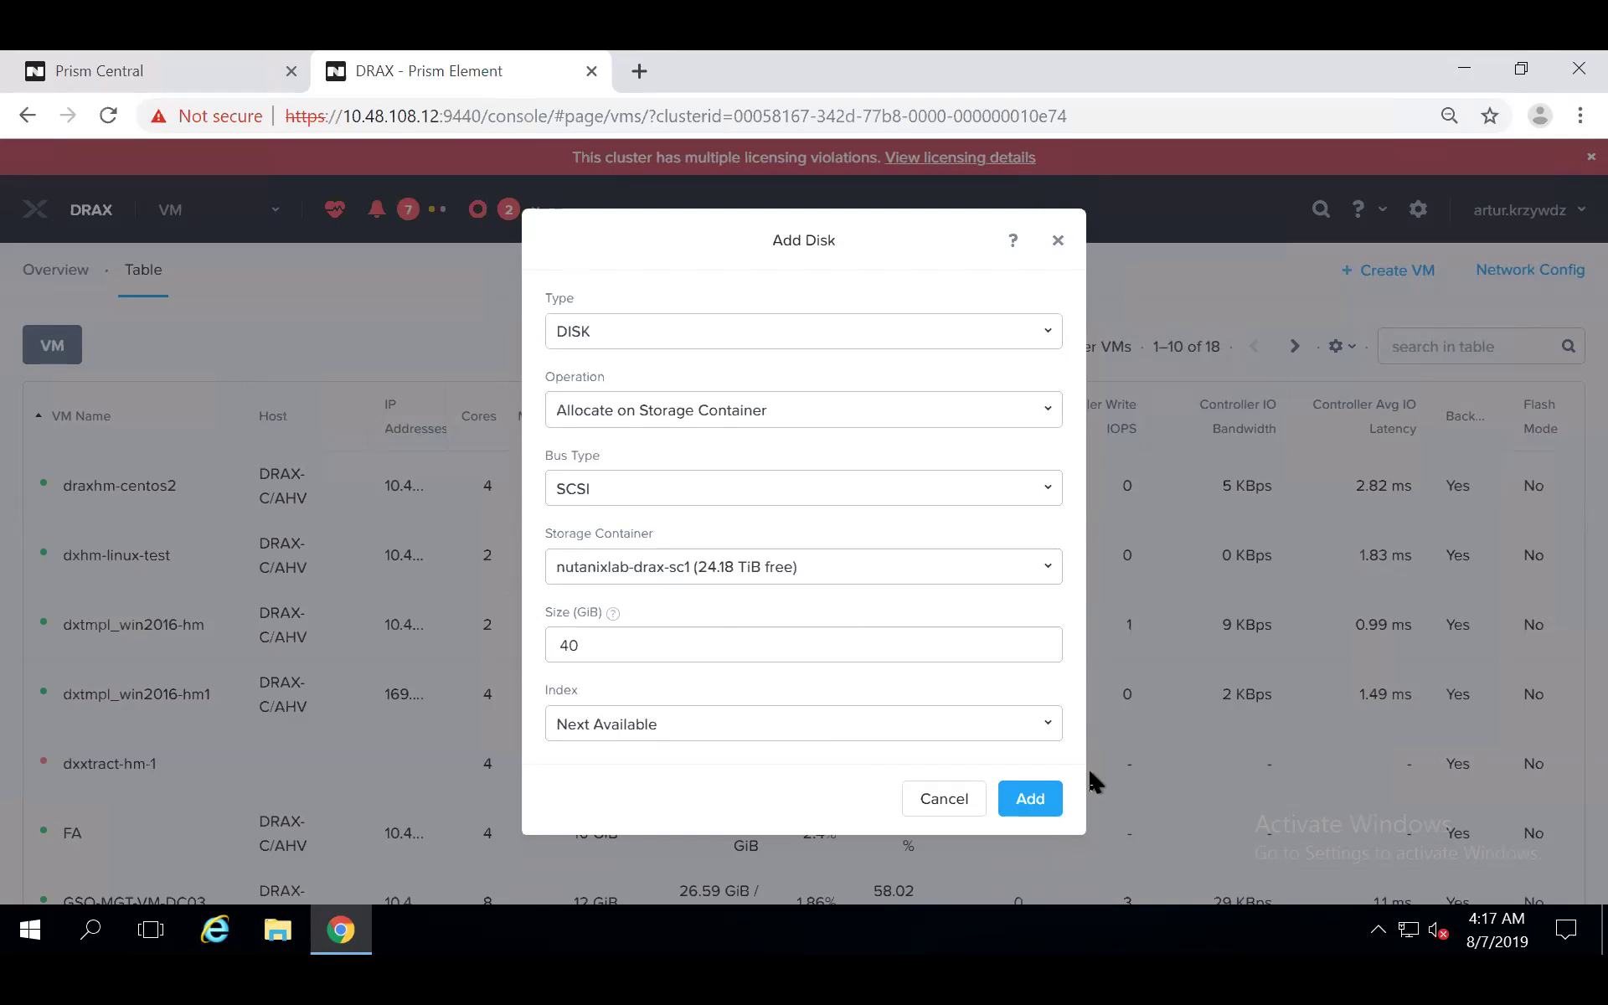
left_click(1026, 809)
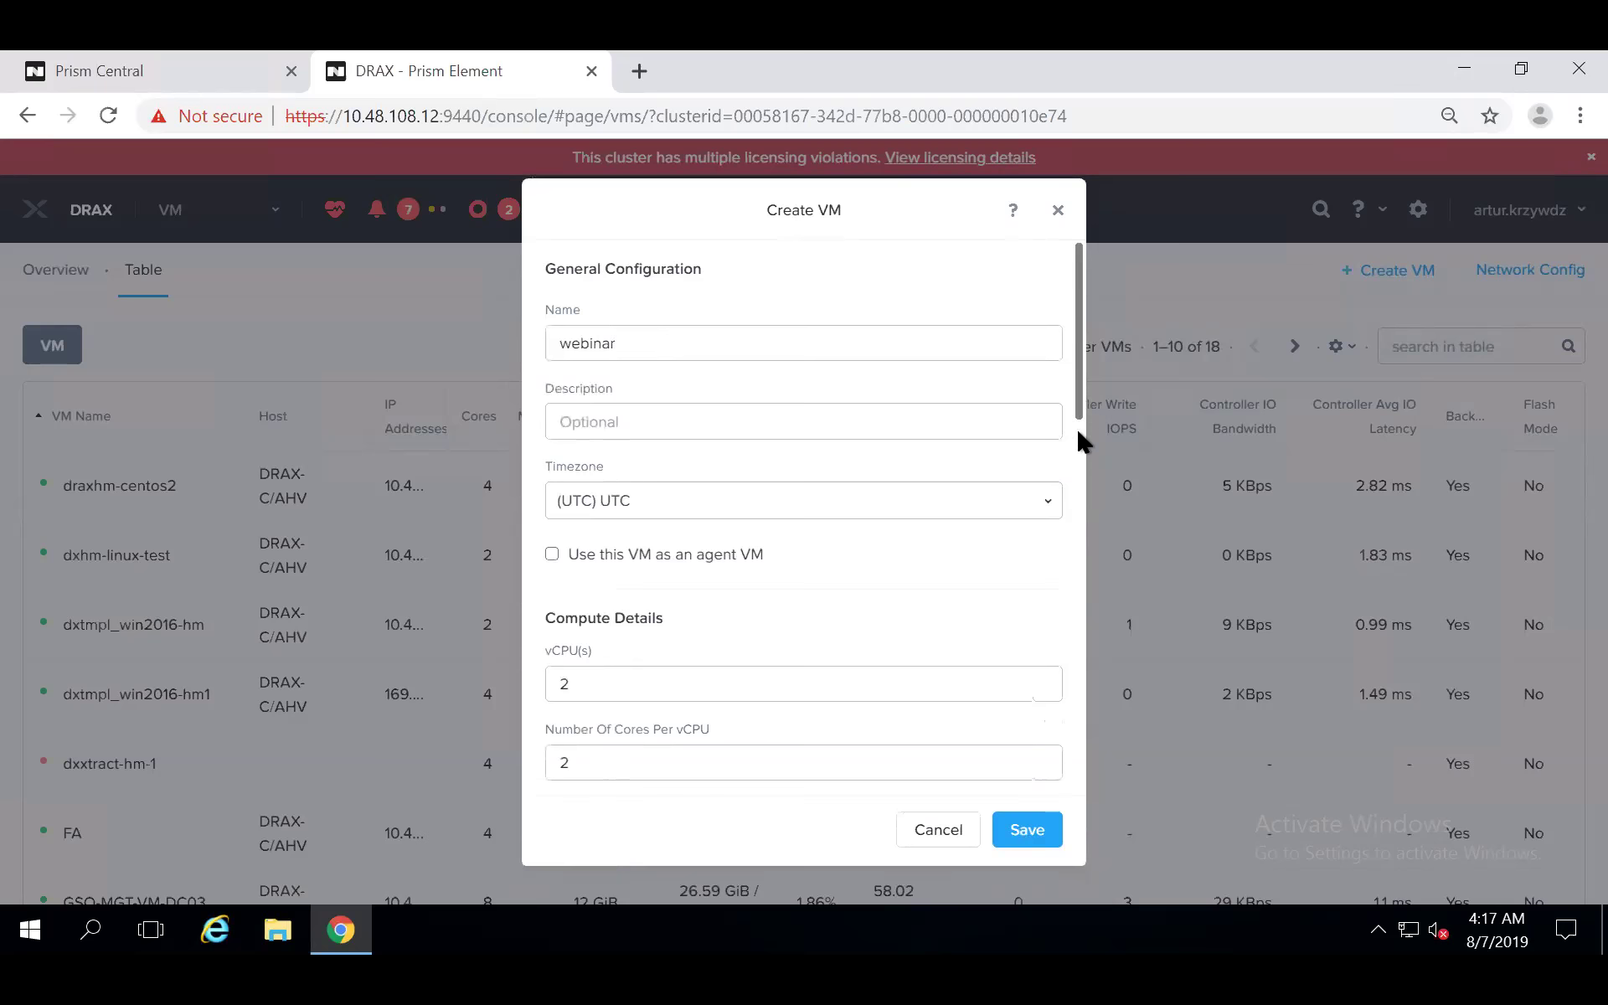
scroll(1077, 427, "down", 5)
scroll(1074, 587, "down", 6)
scroll(1075, 685, "up", 1)
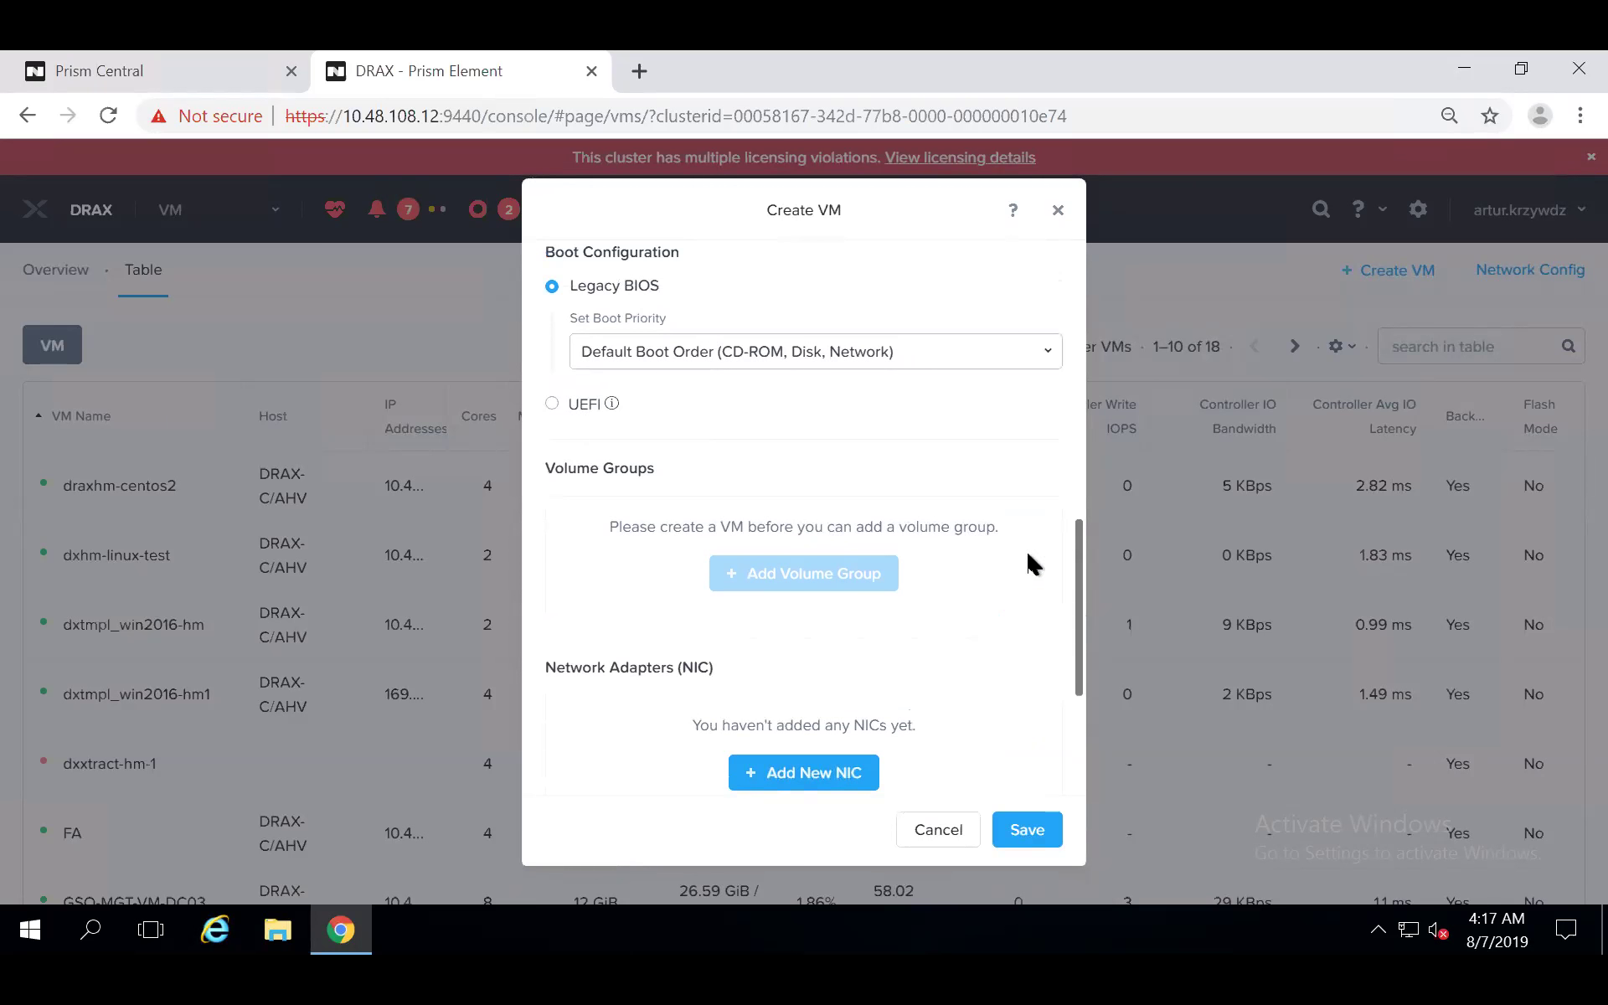
Add a network adapter on vlan.567 (VLAN567) to the webinar VM
left_click(805, 769)
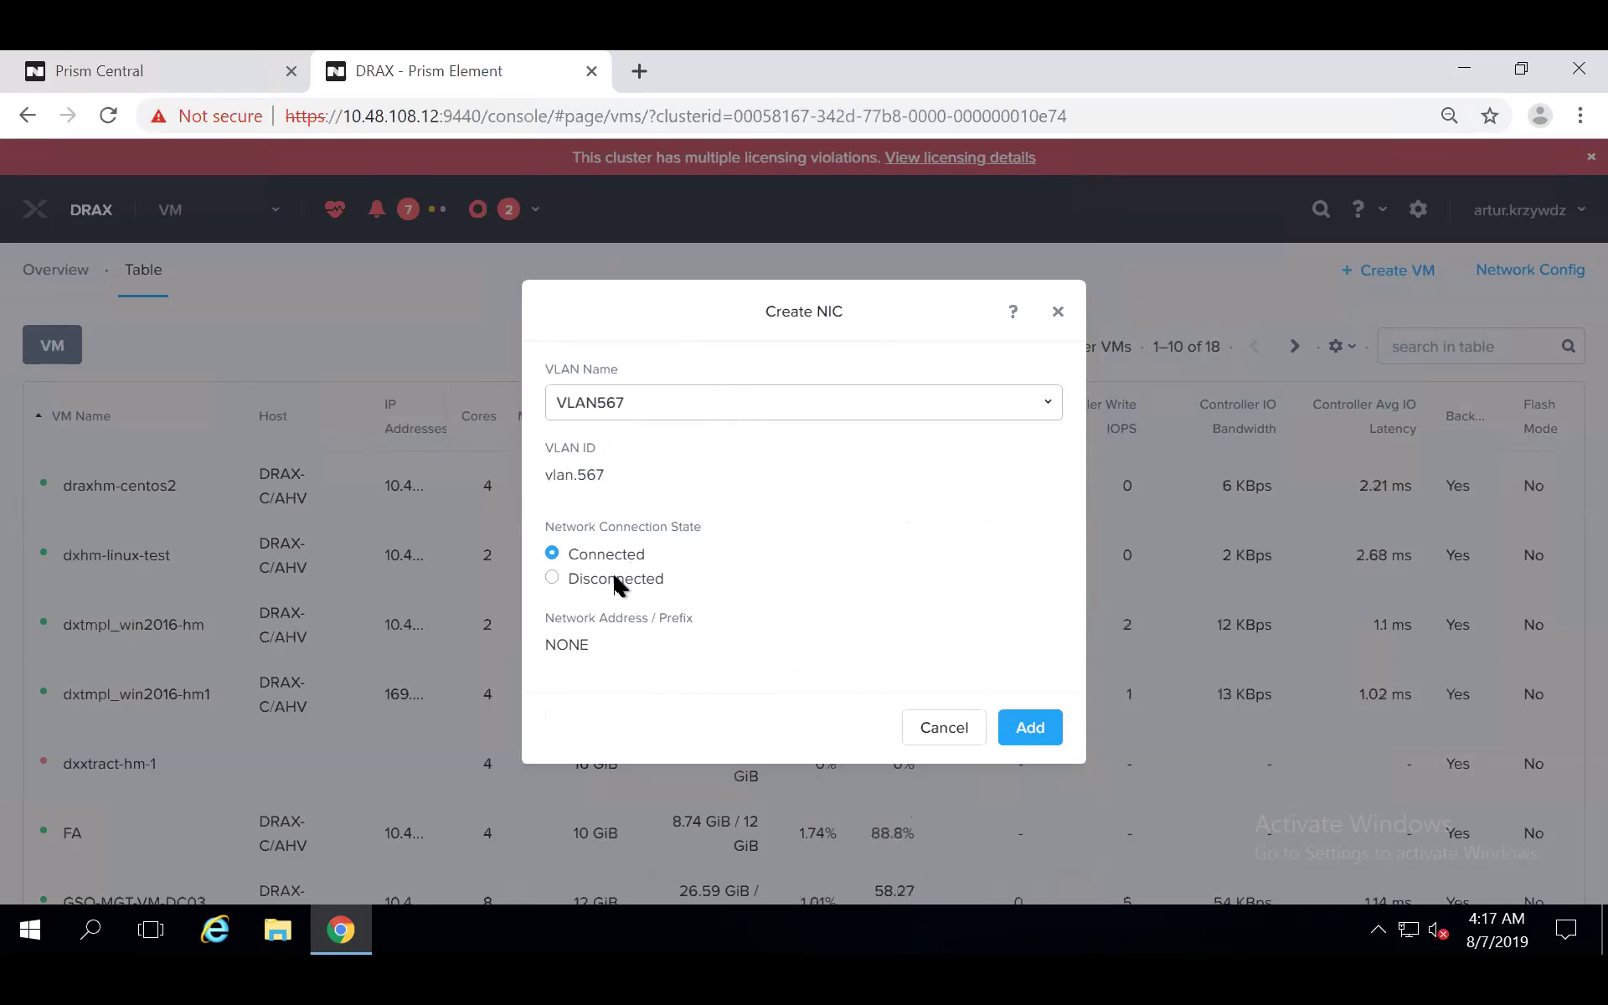
left_click(1042, 728)
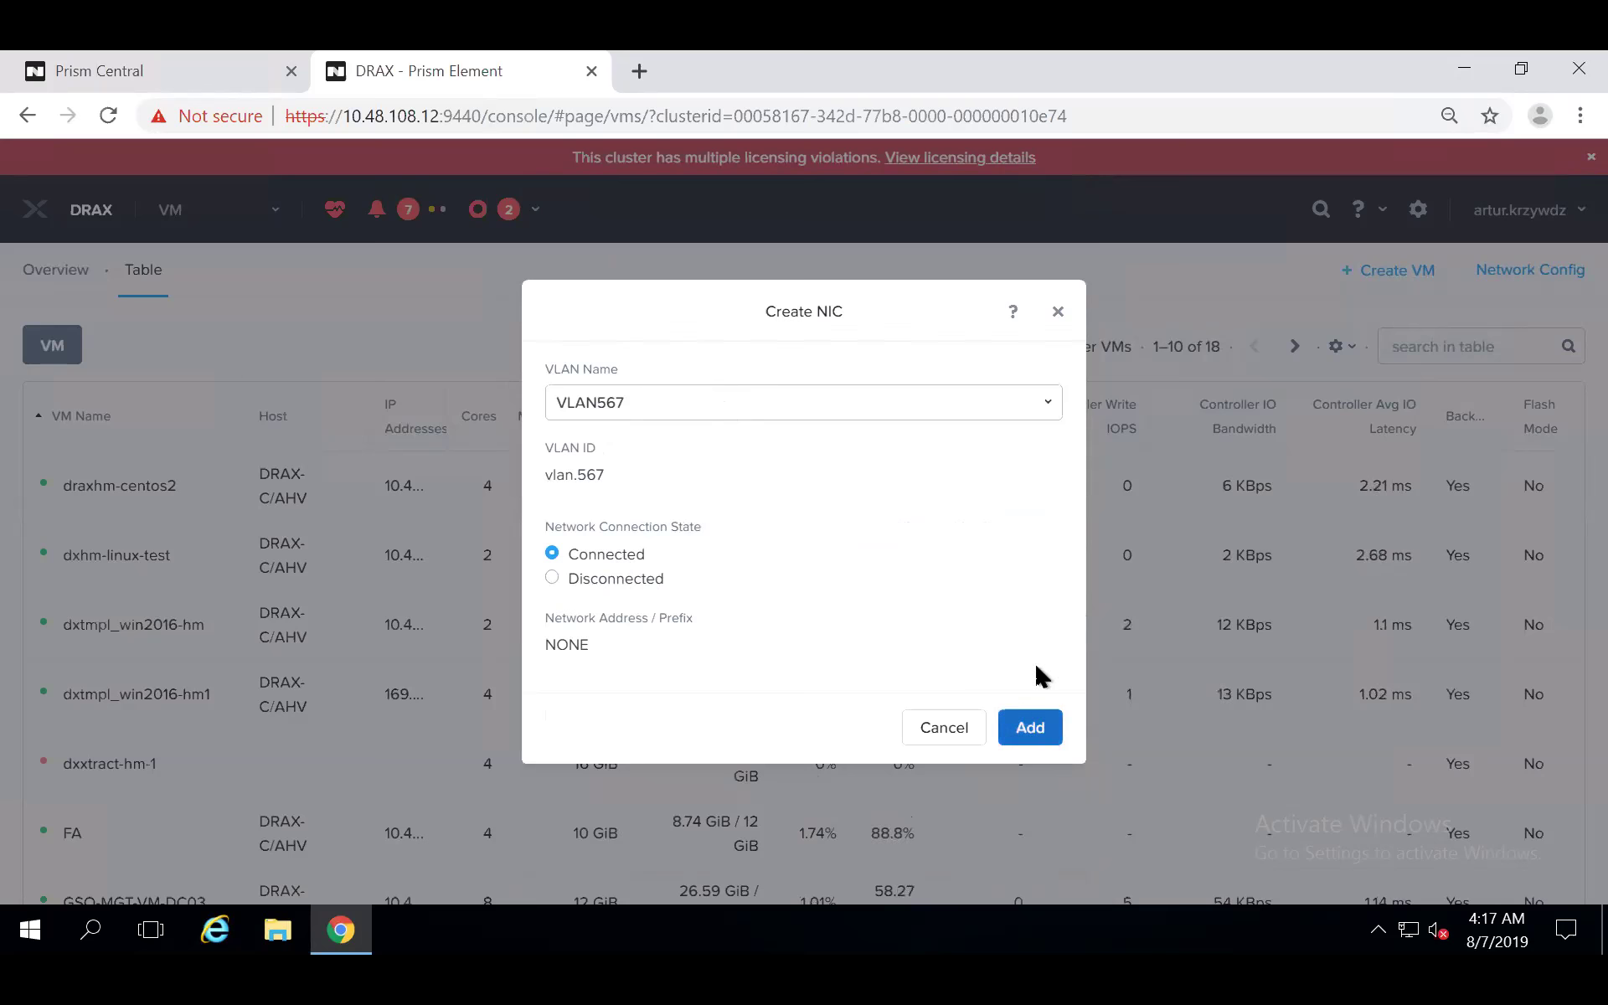
scroll(1076, 556, "down", 9)
scroll(1076, 720, "down", 4)
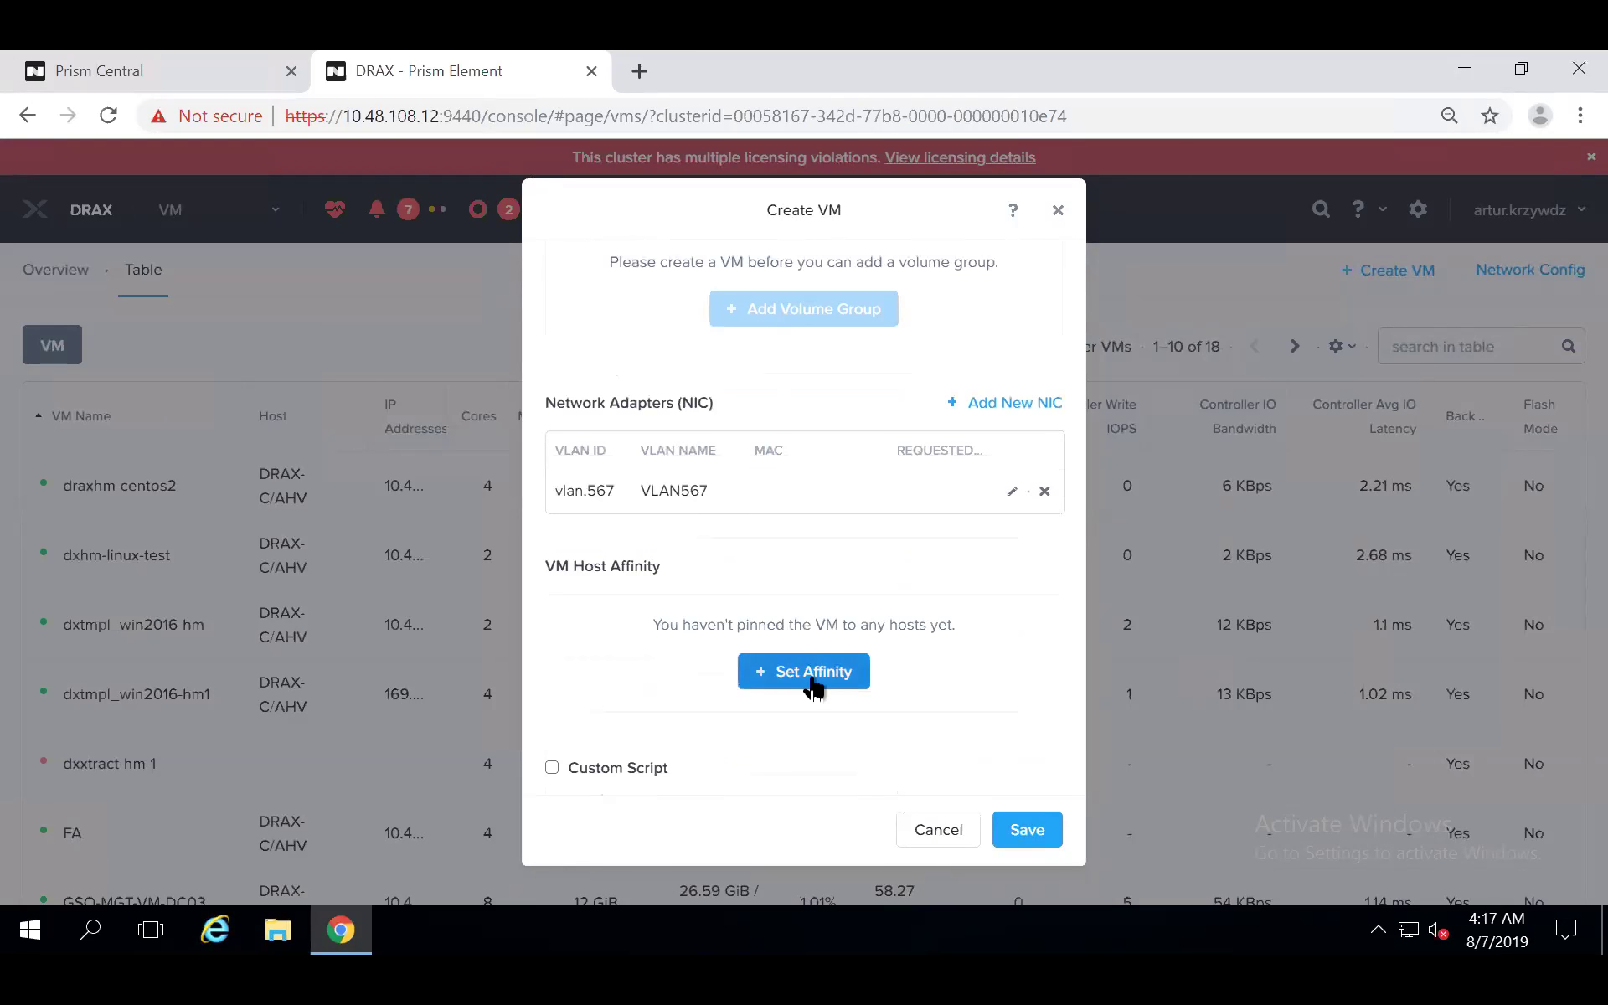
Review the host affinity settings, leaving the VM with no hosts pinned
left_click(814, 679)
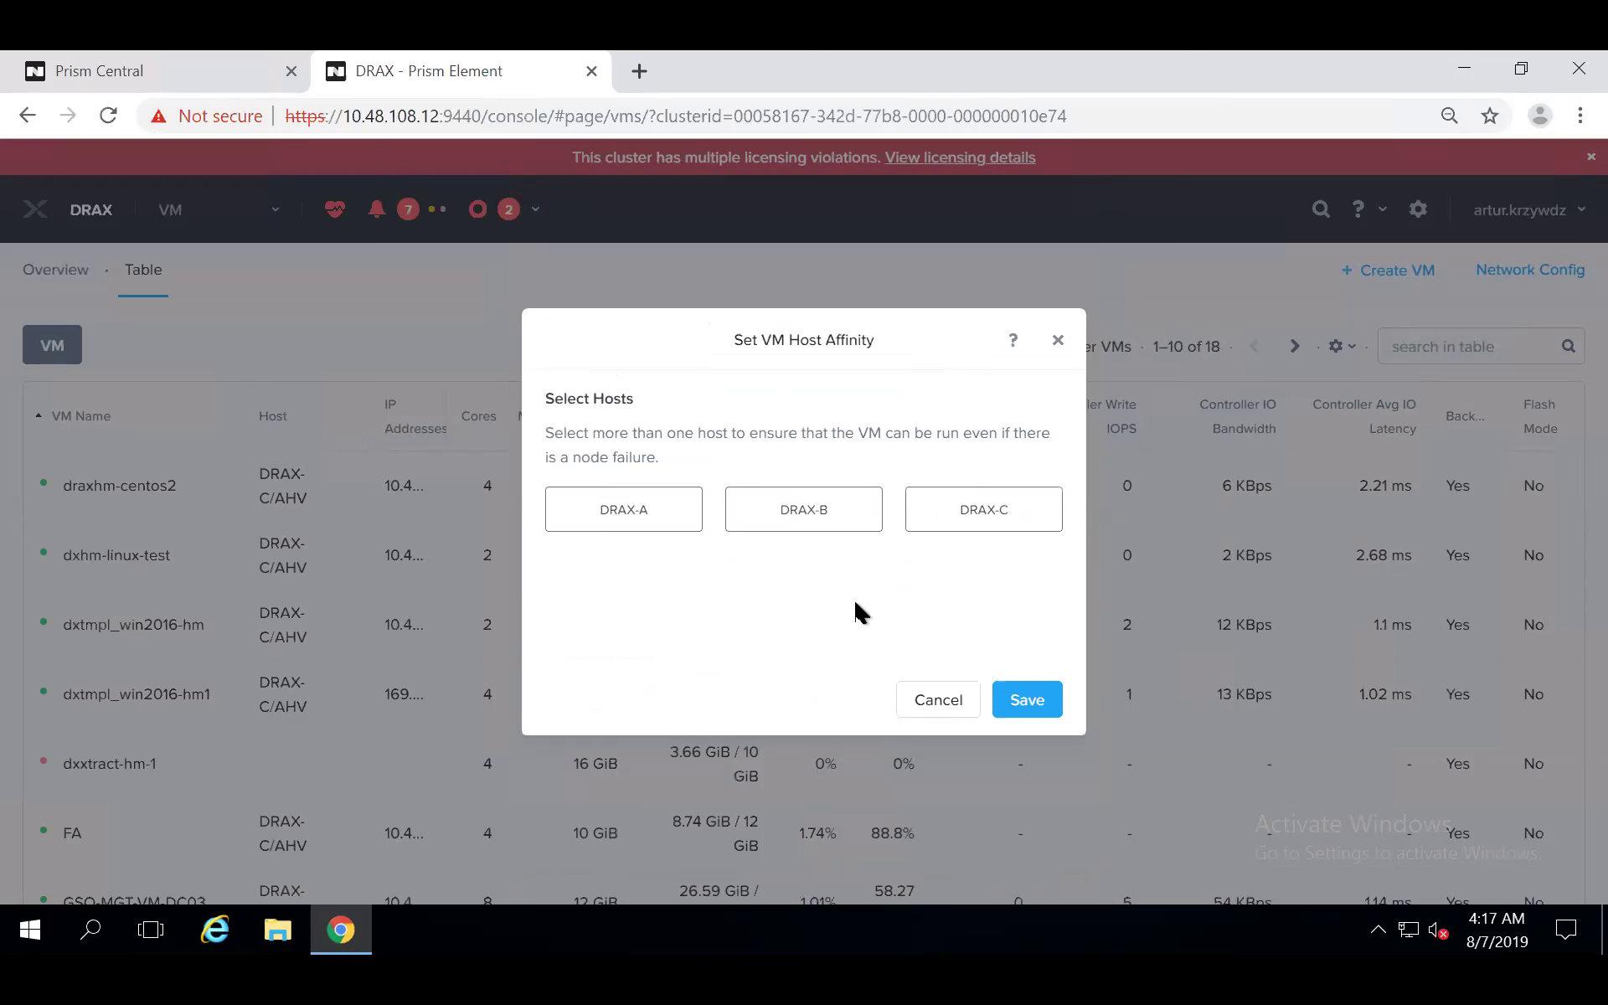
left_click(1023, 693)
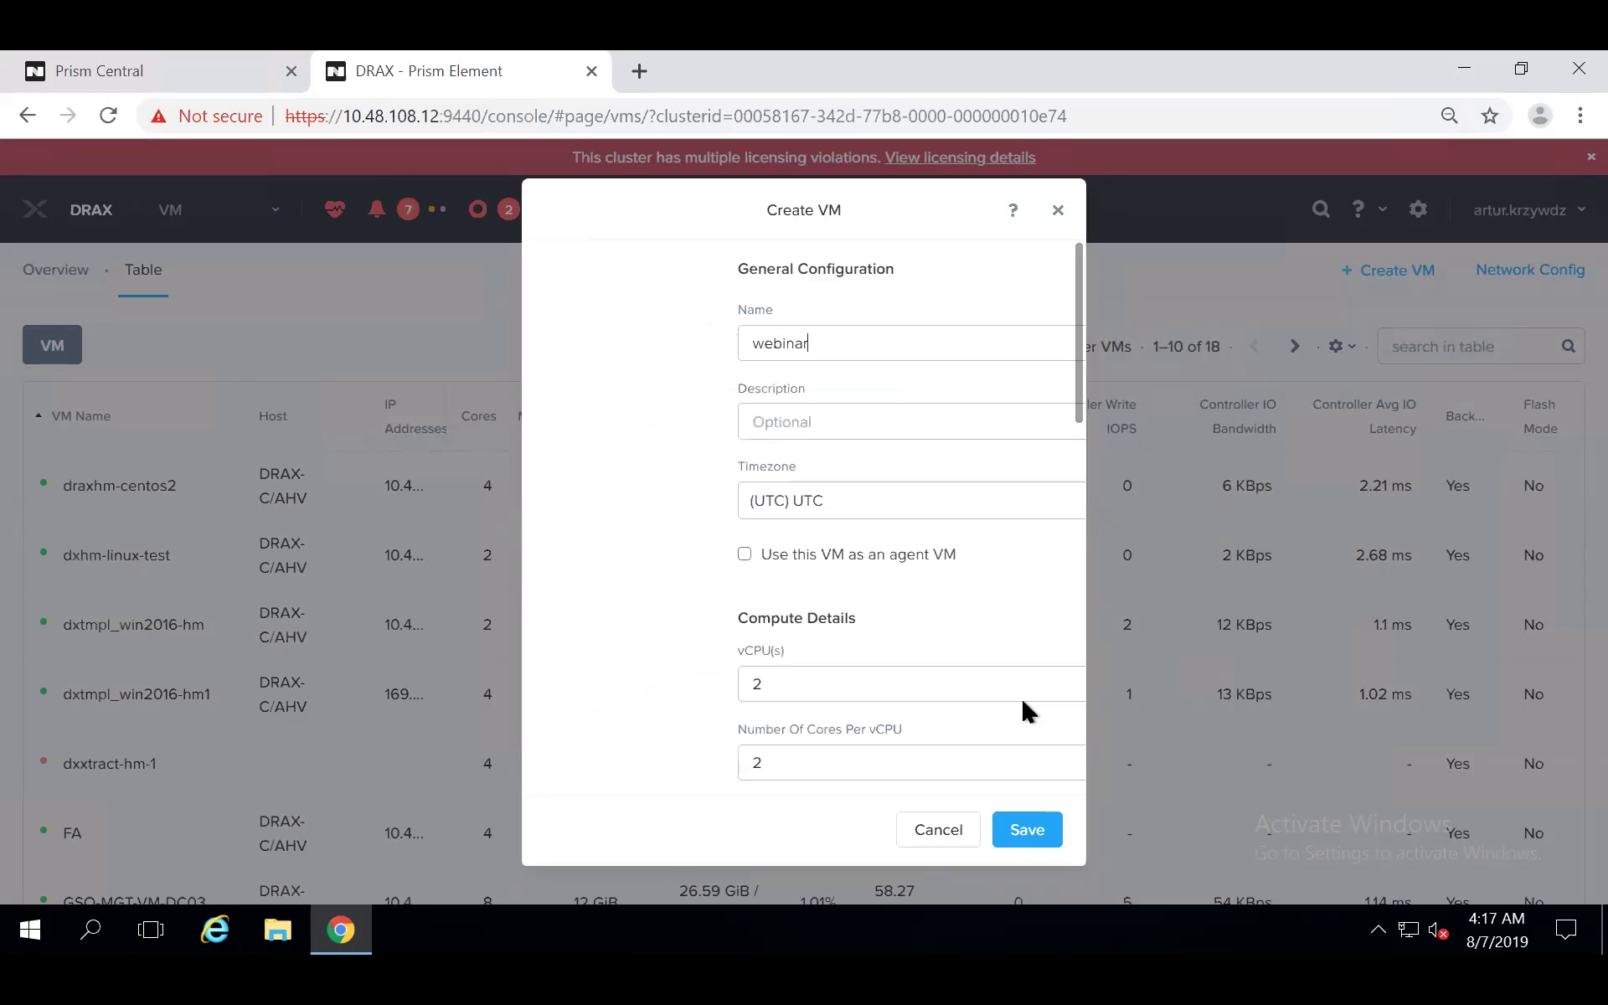
left_click_drag(1077, 397, 1073, 791)
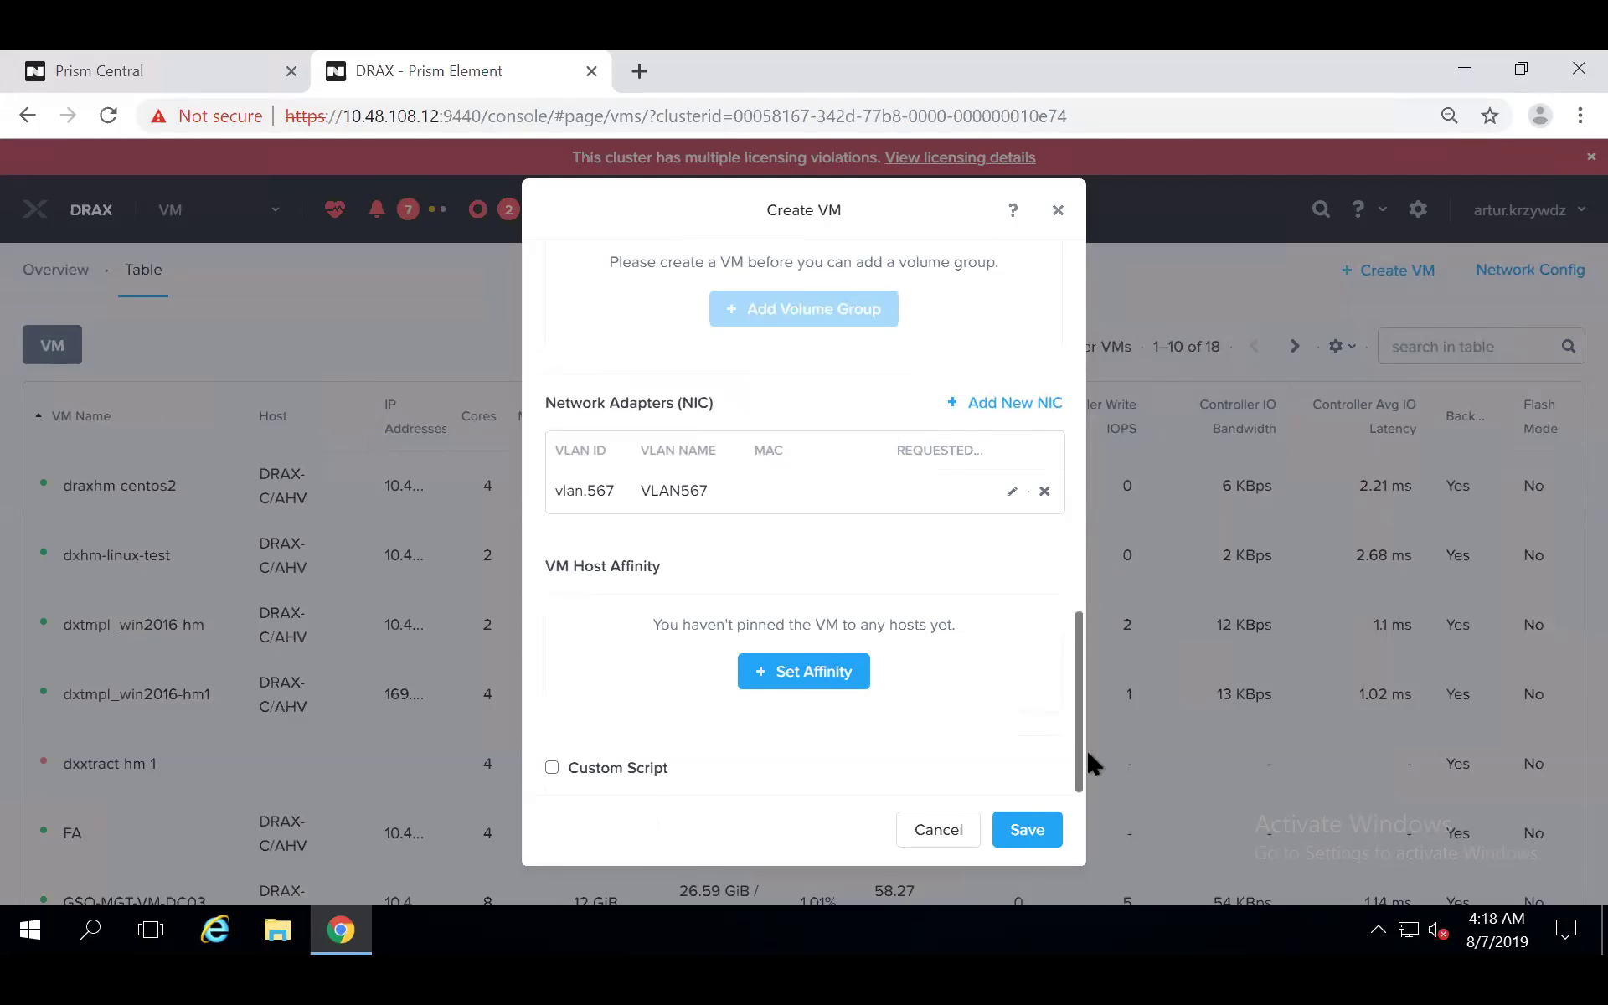
Save the webinar VM and find it in the VM table by searching 'webina'
left_click(1030, 829)
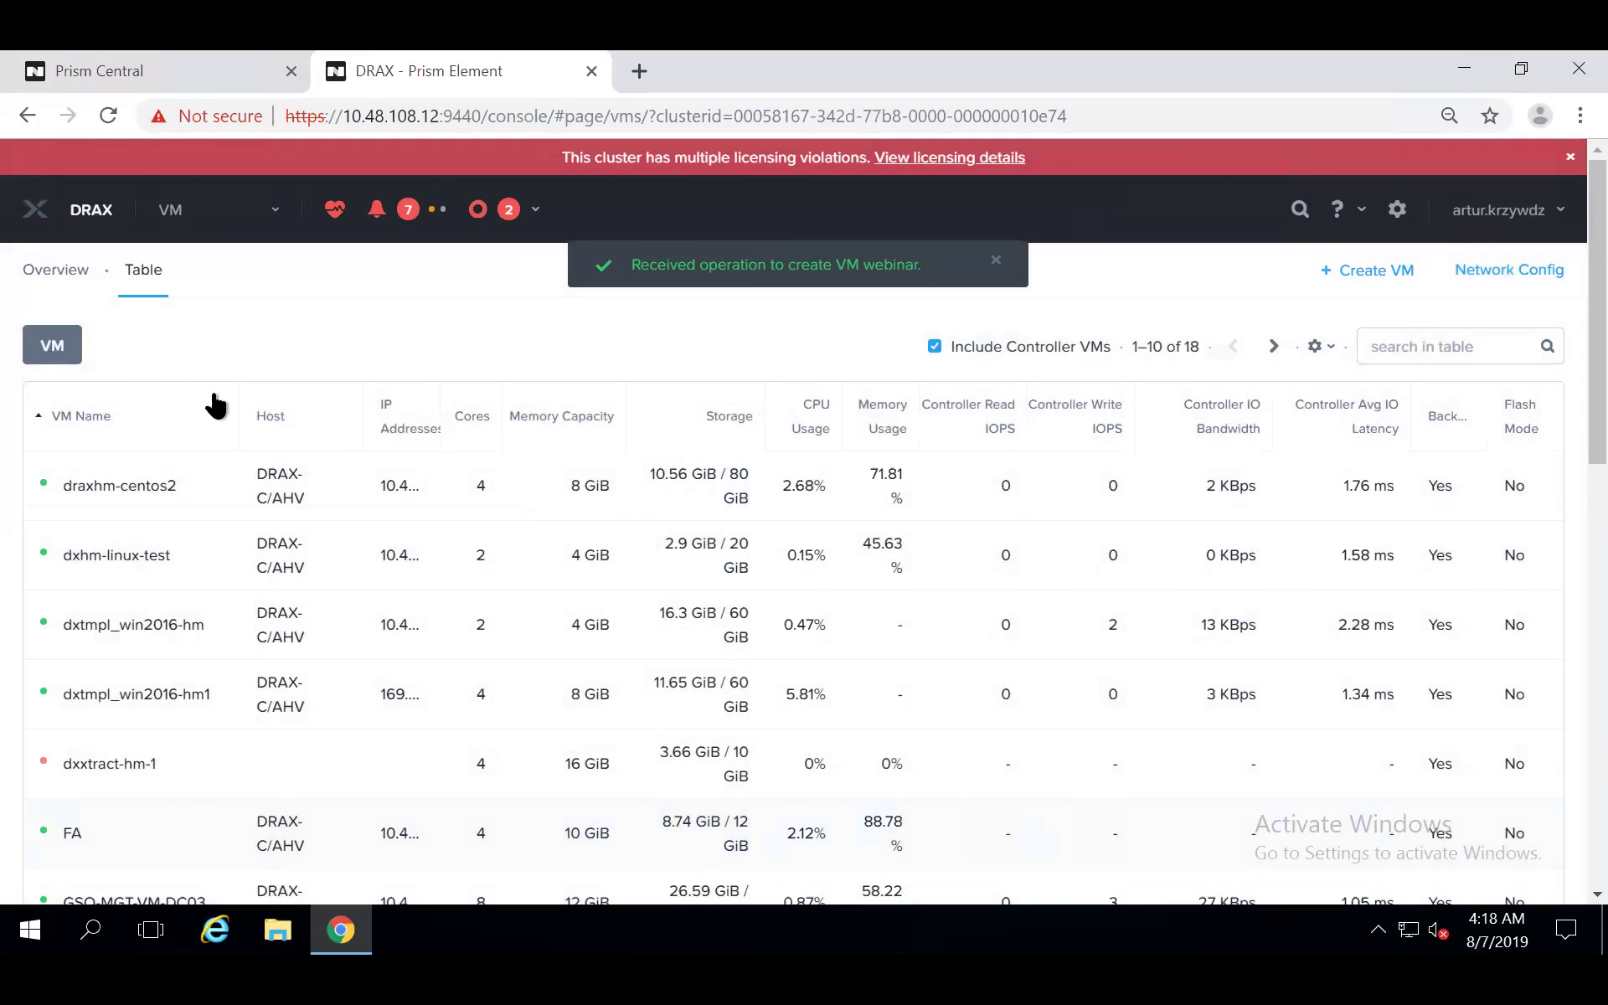
left_click(1423, 335)
type("webina")
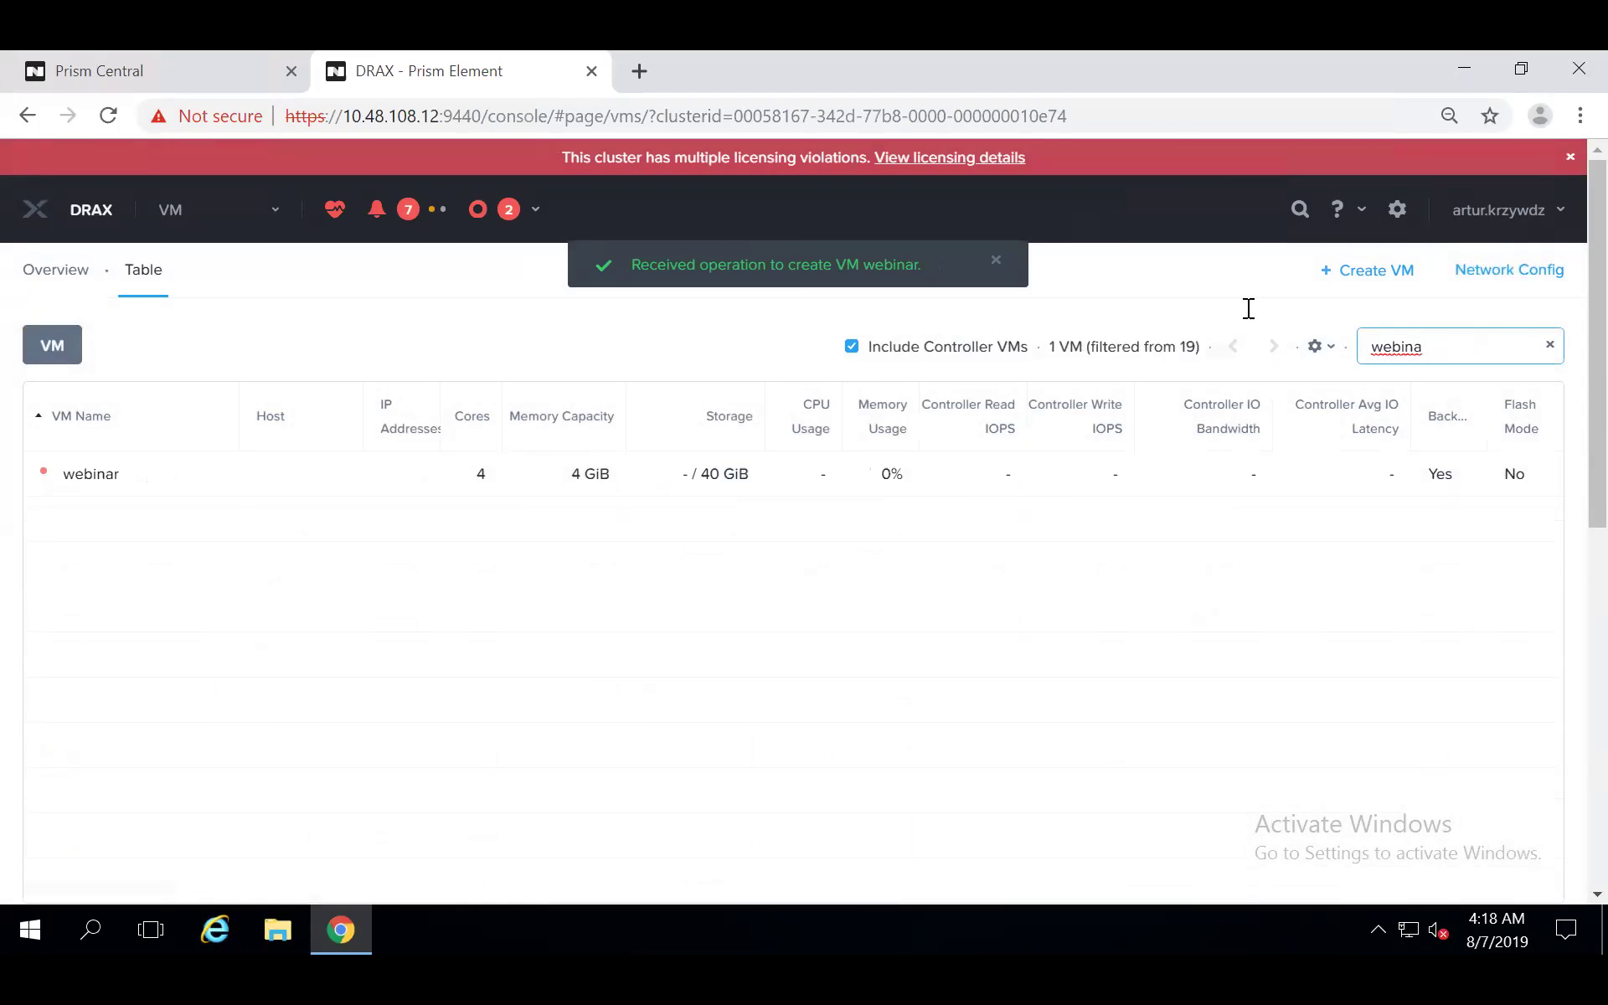
left_click(137, 475)
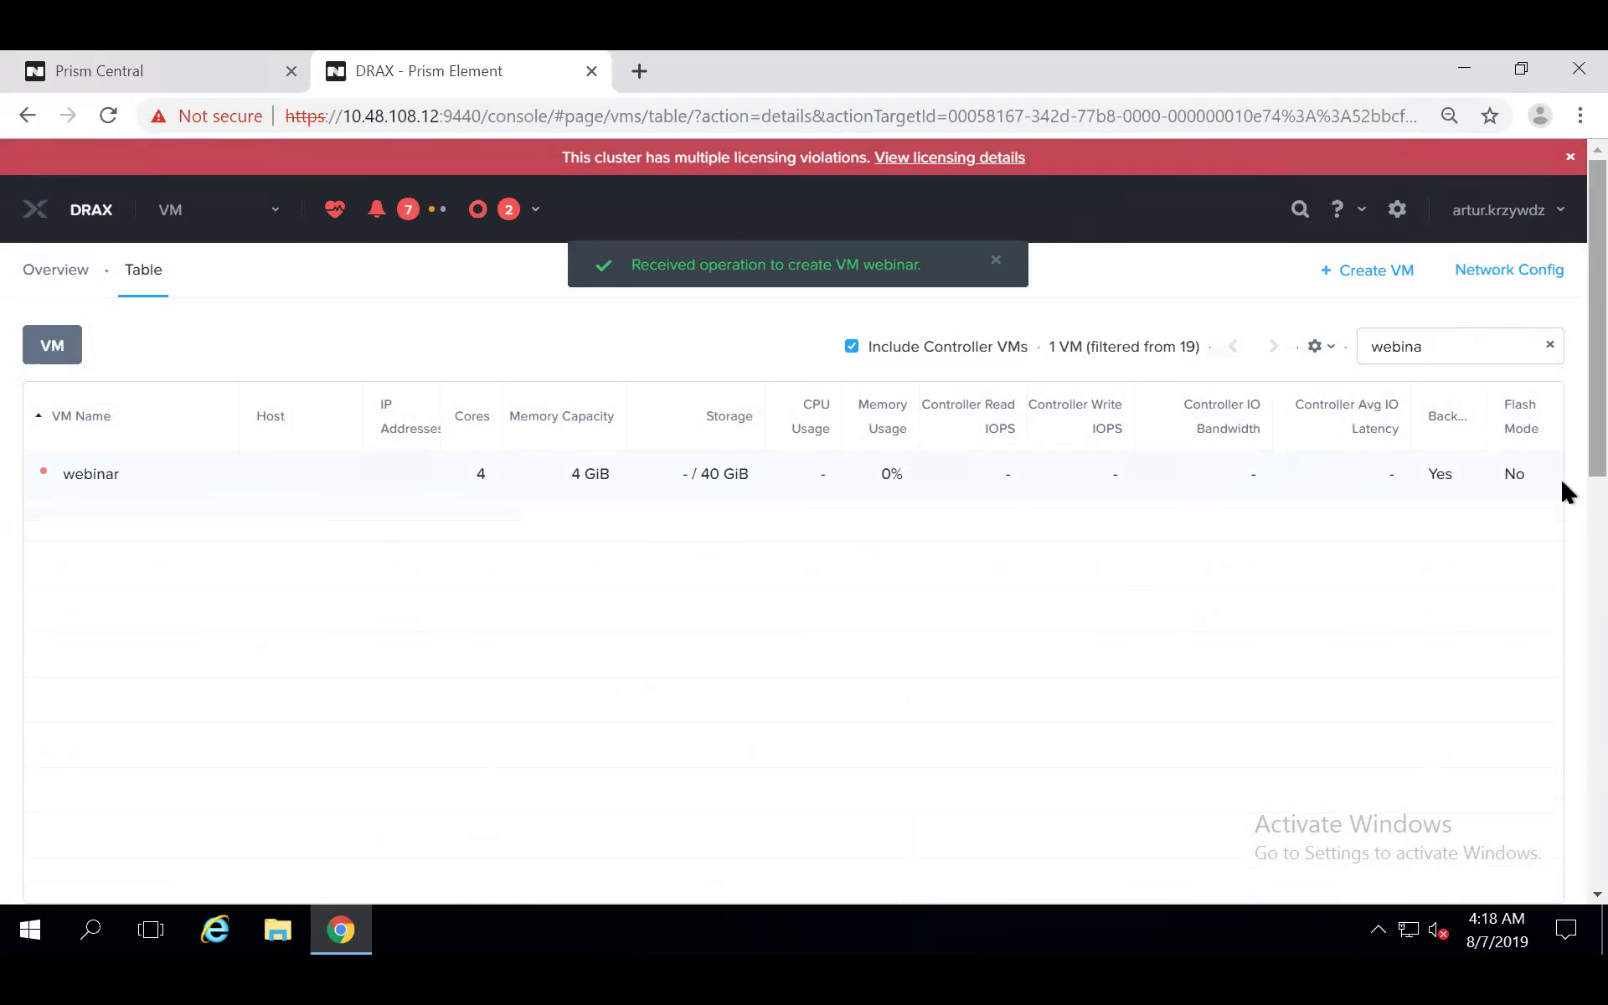
Power on the webinar VM
scroll(1560, 477, "down", 3)
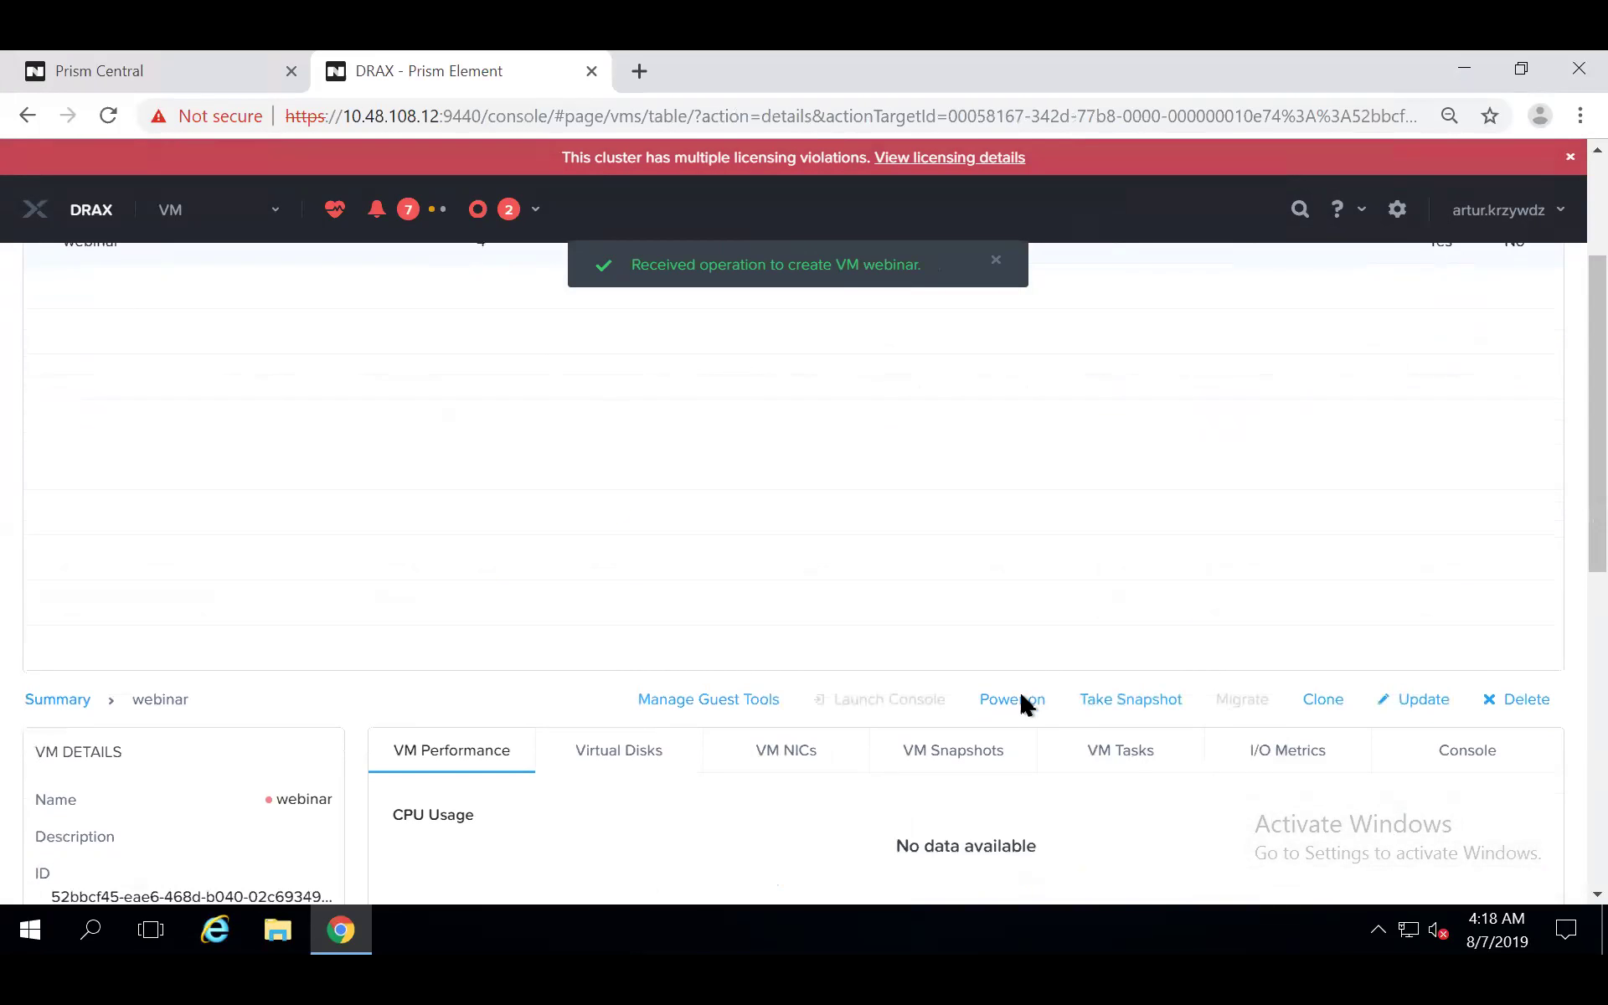
left_click(1022, 702)
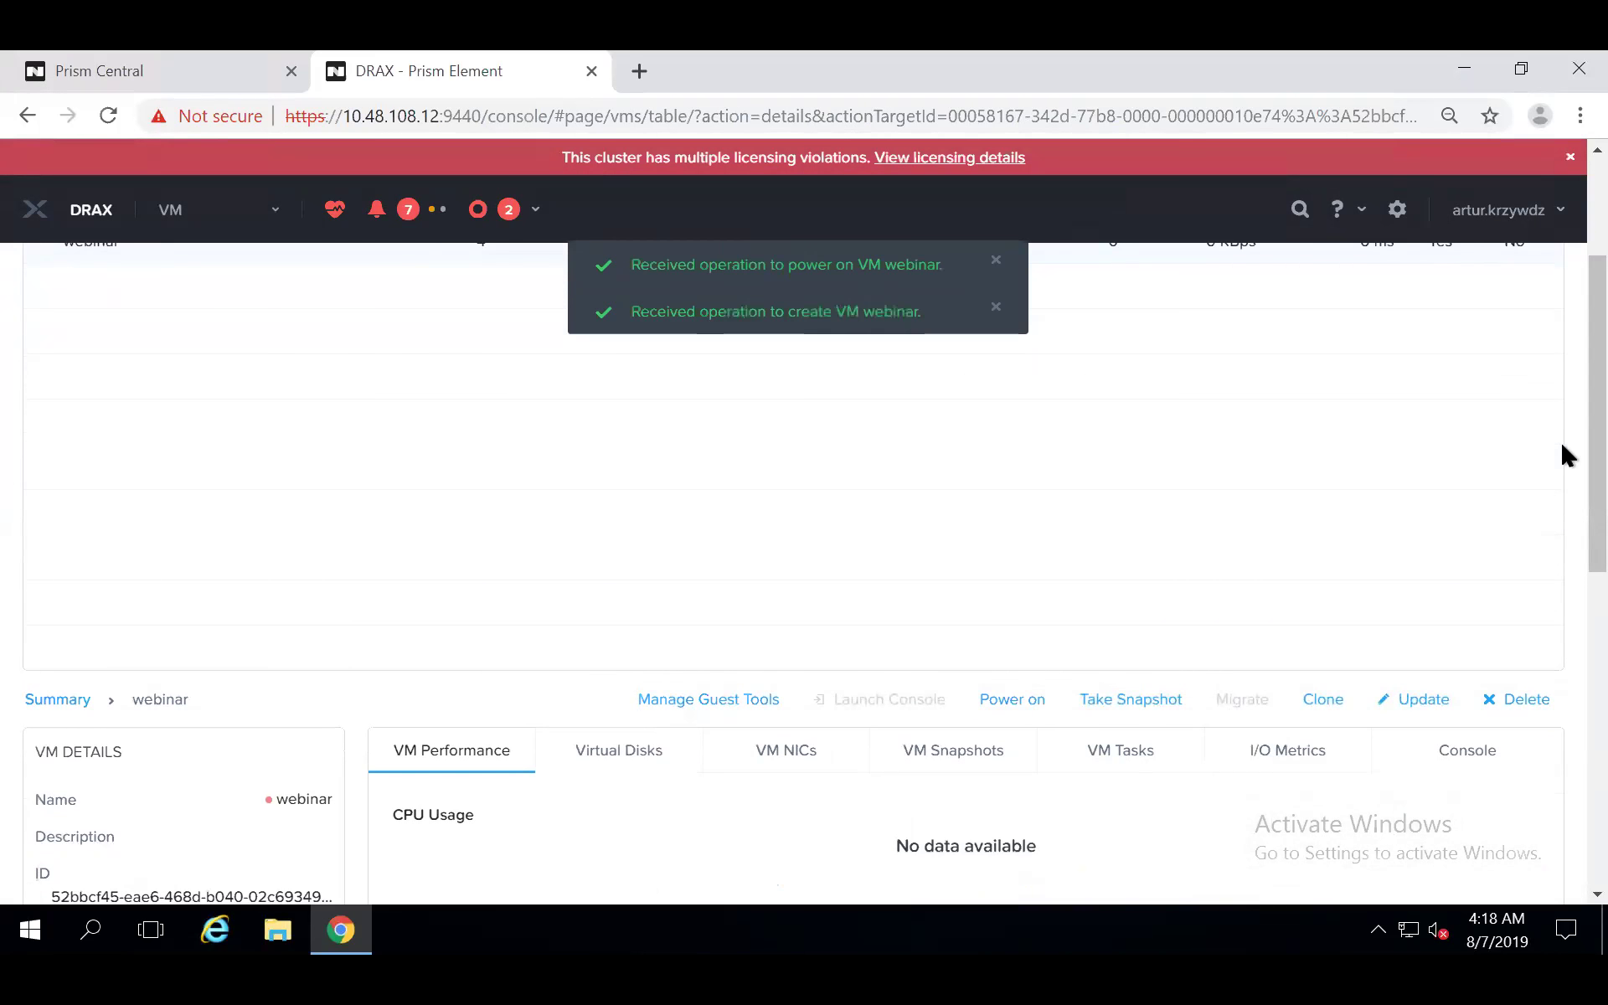
right_click(1561, 409)
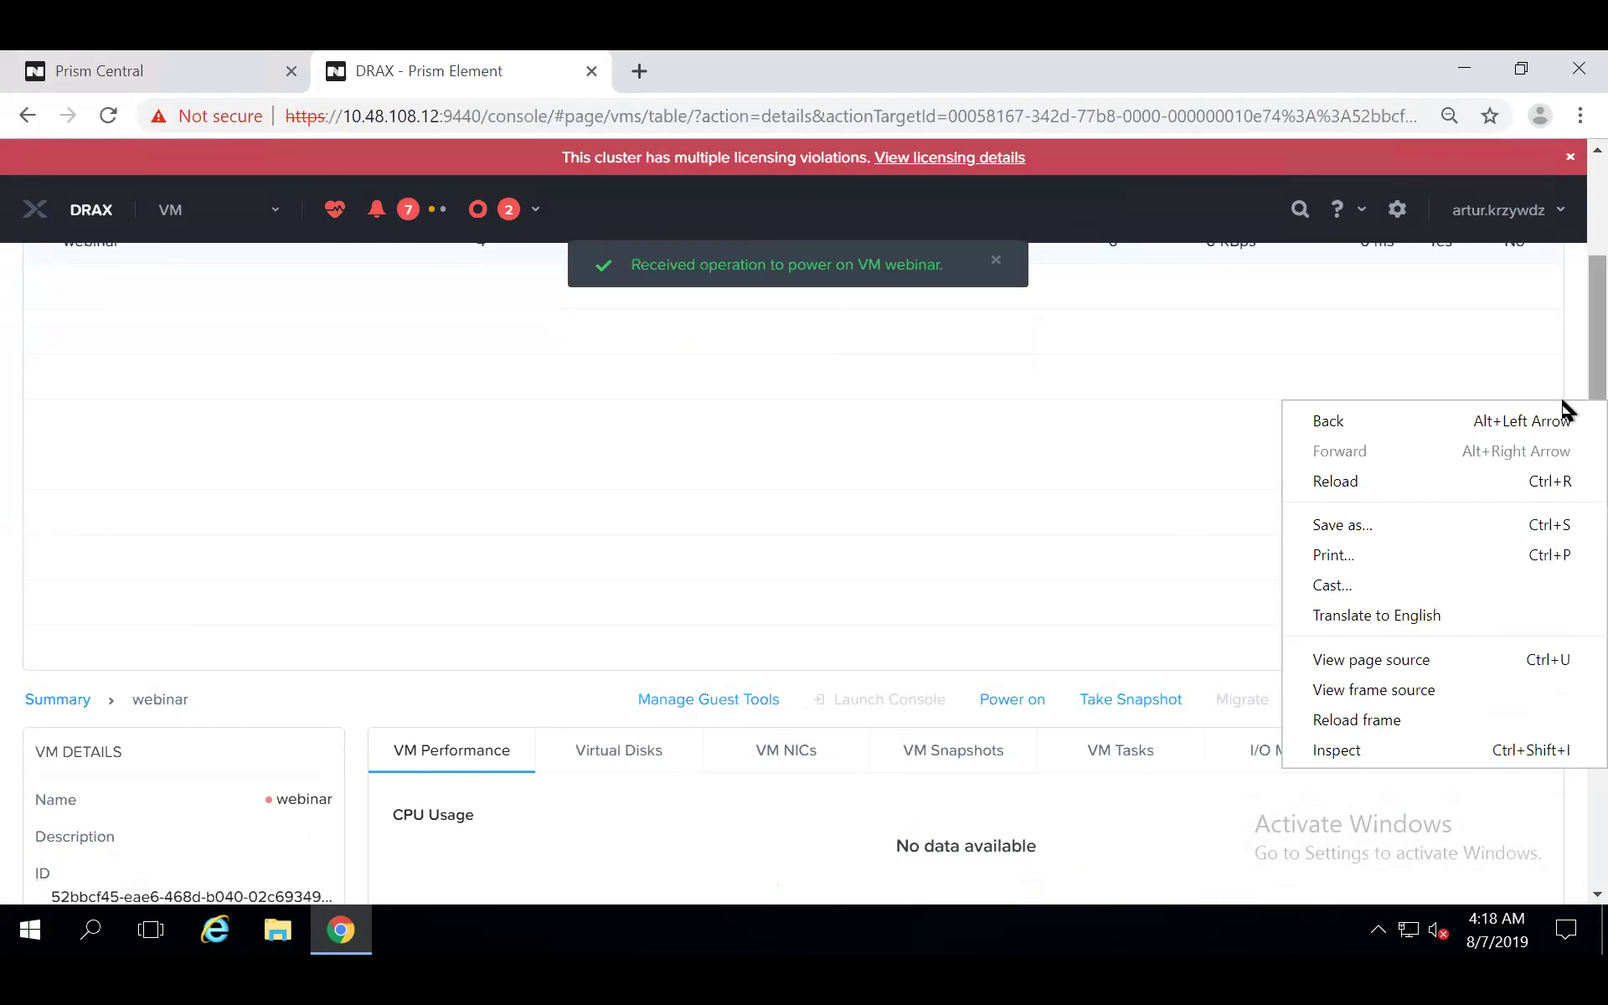
left_click(1561, 372)
scroll(1562, 372, "up", 1)
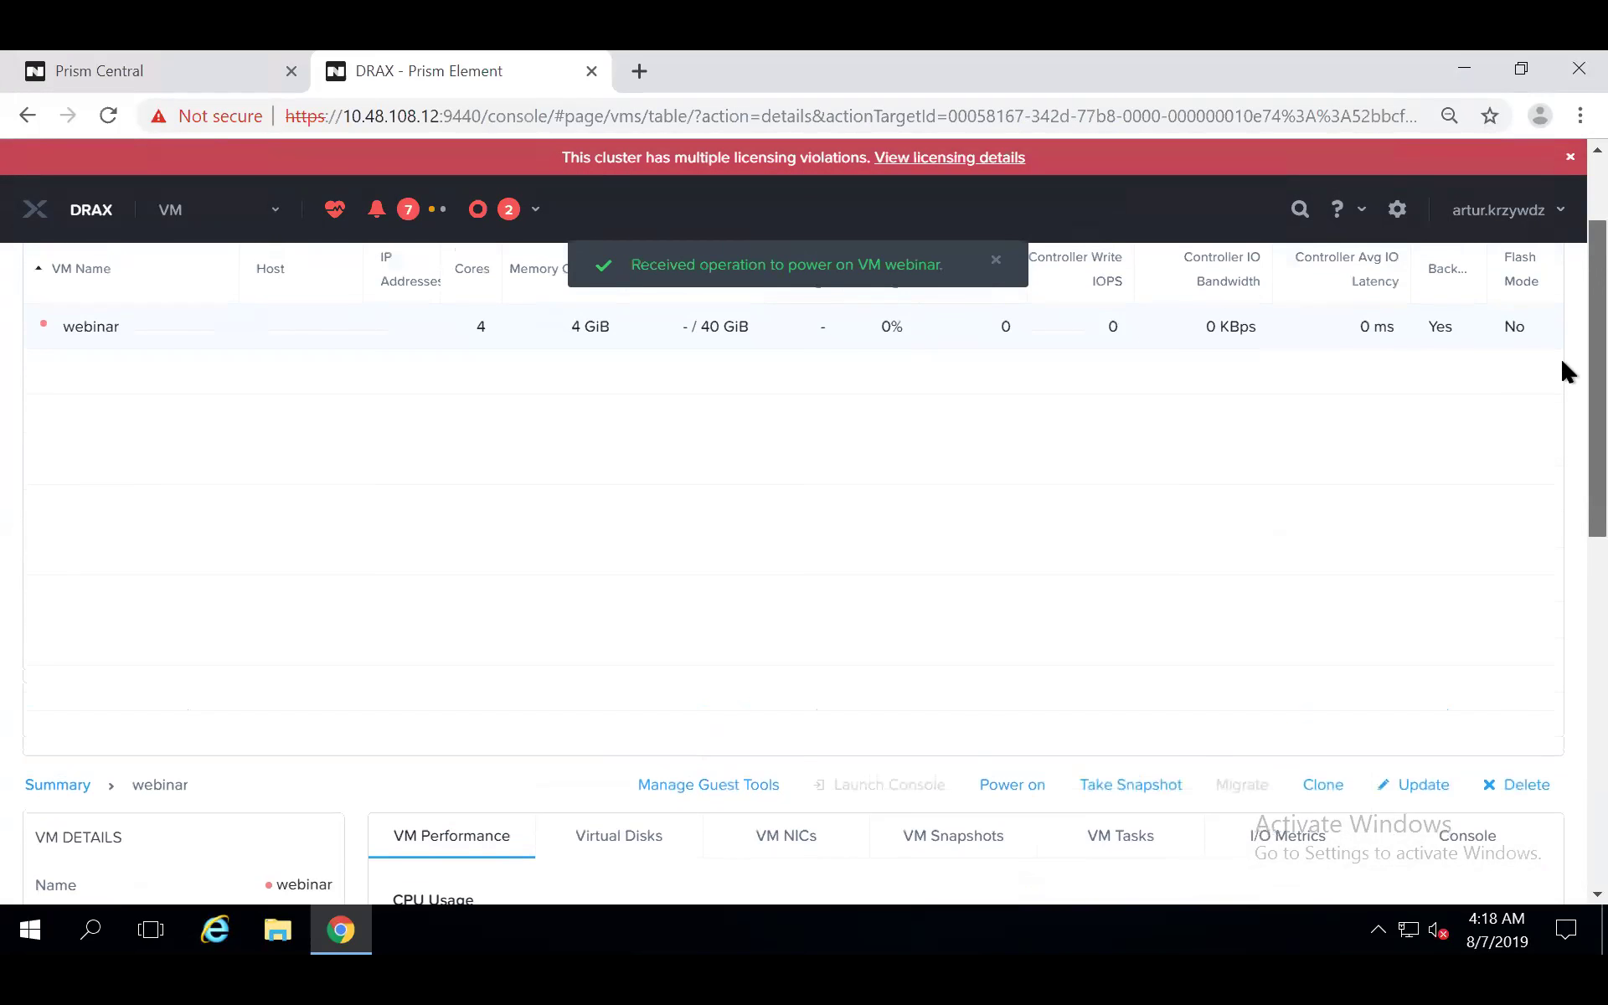
scroll(1559, 357, "up", 1)
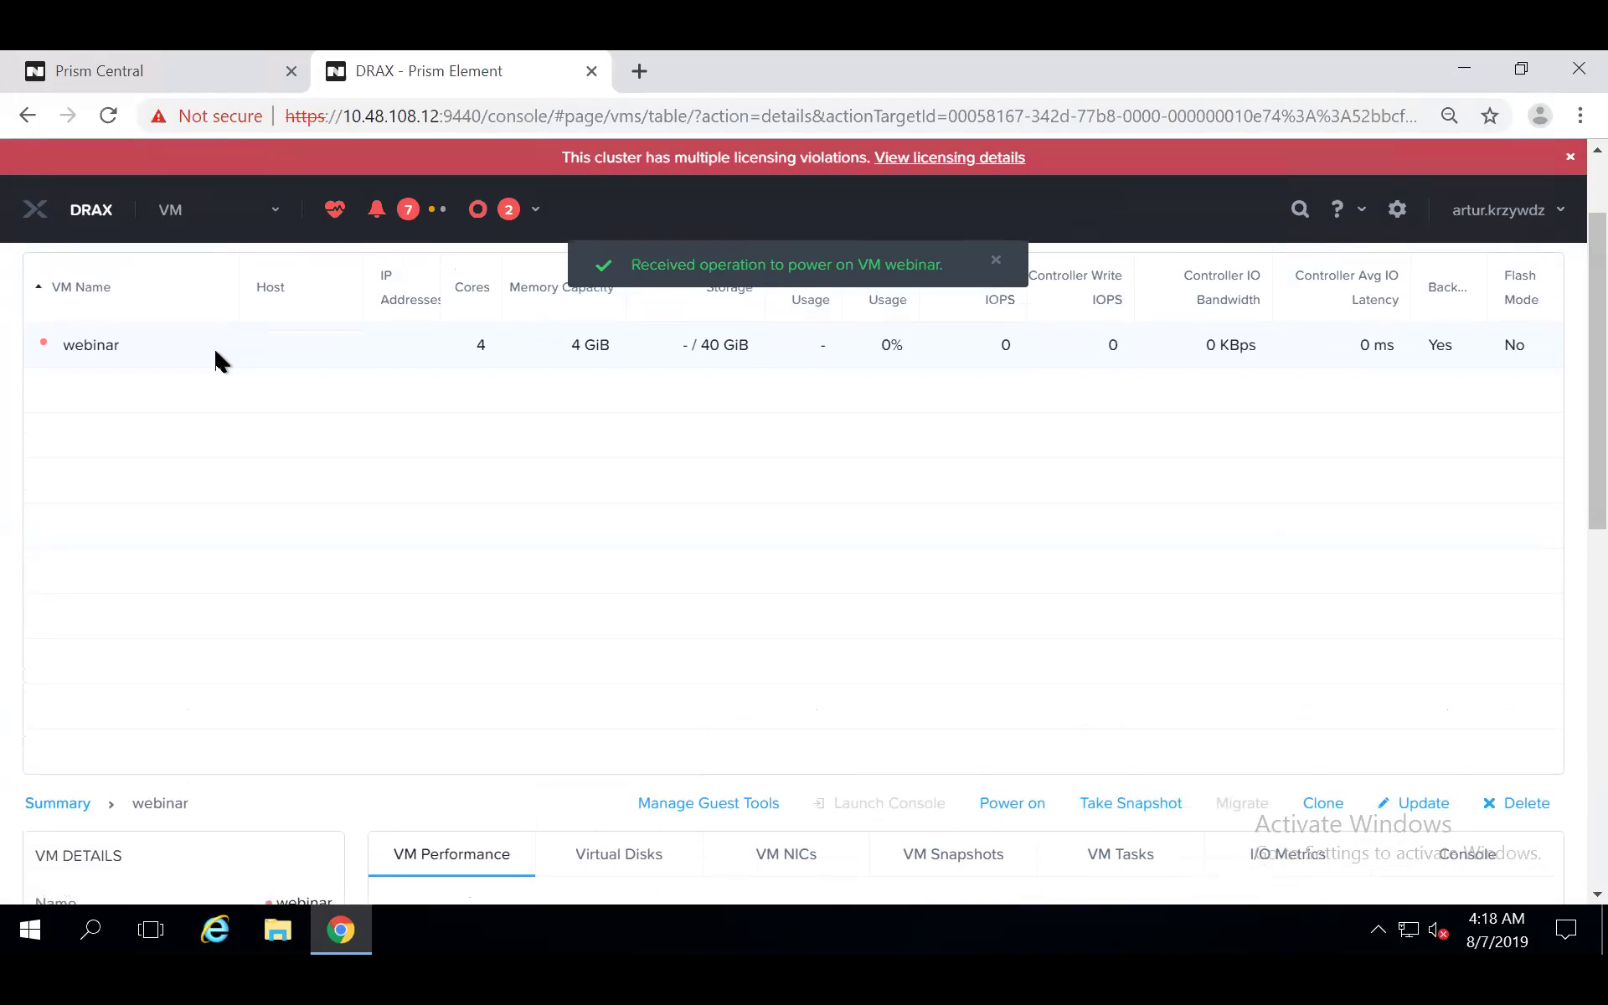
Go to the Data Protection page
left_click(241, 219)
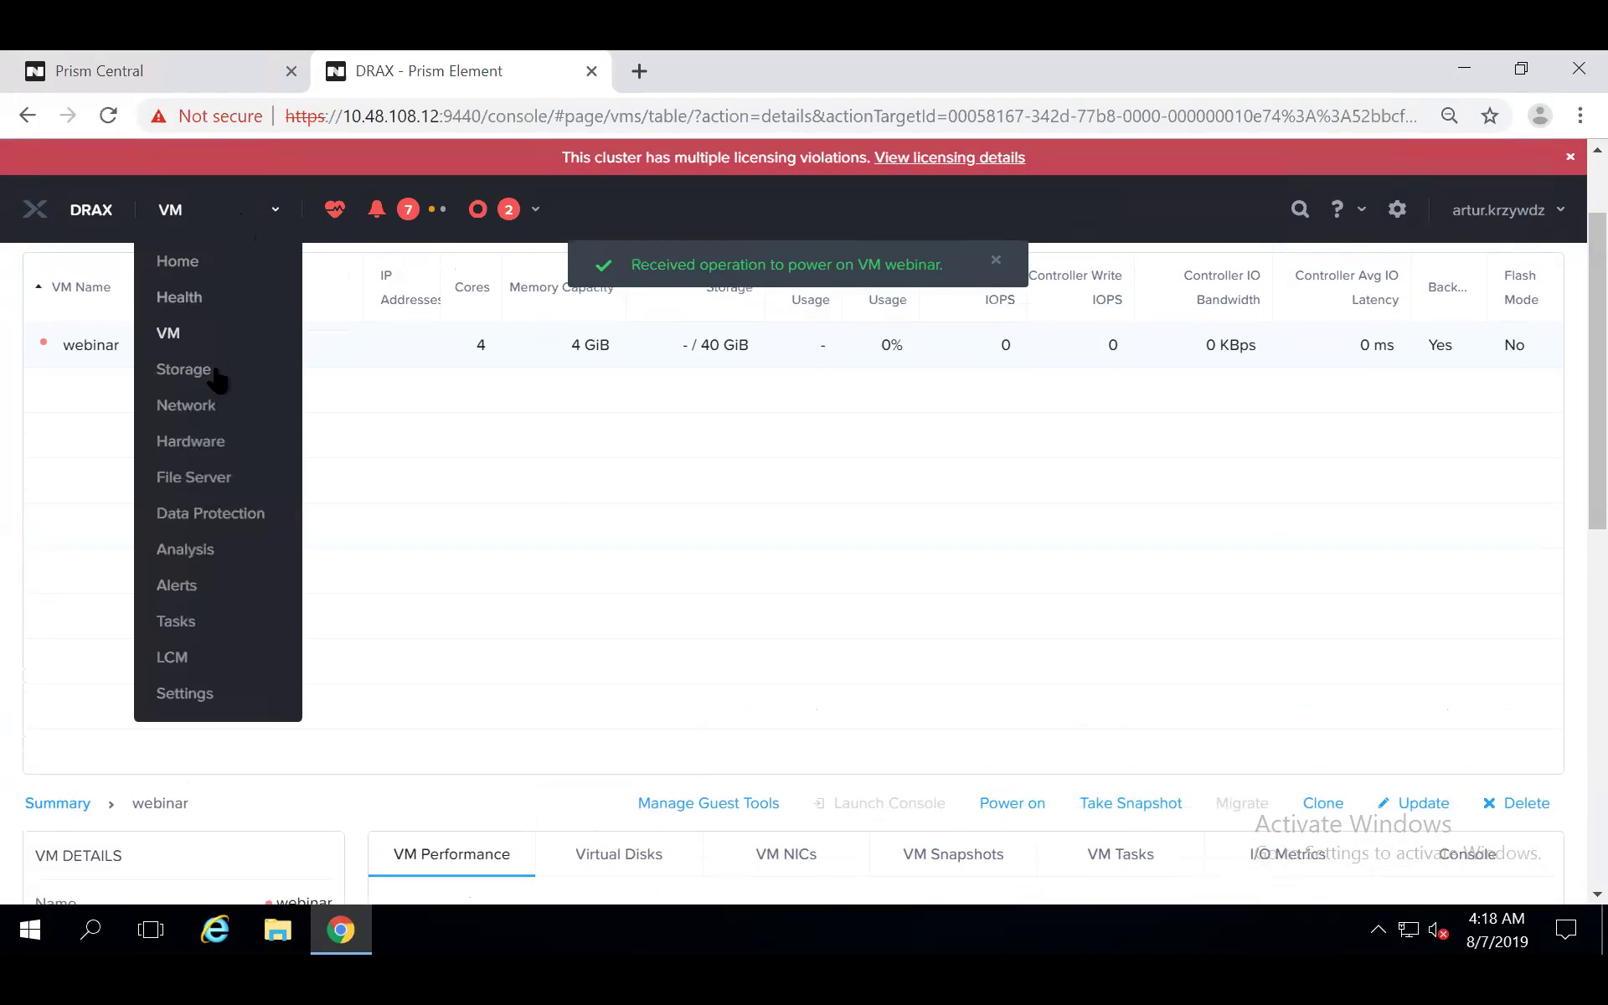
left_click(220, 513)
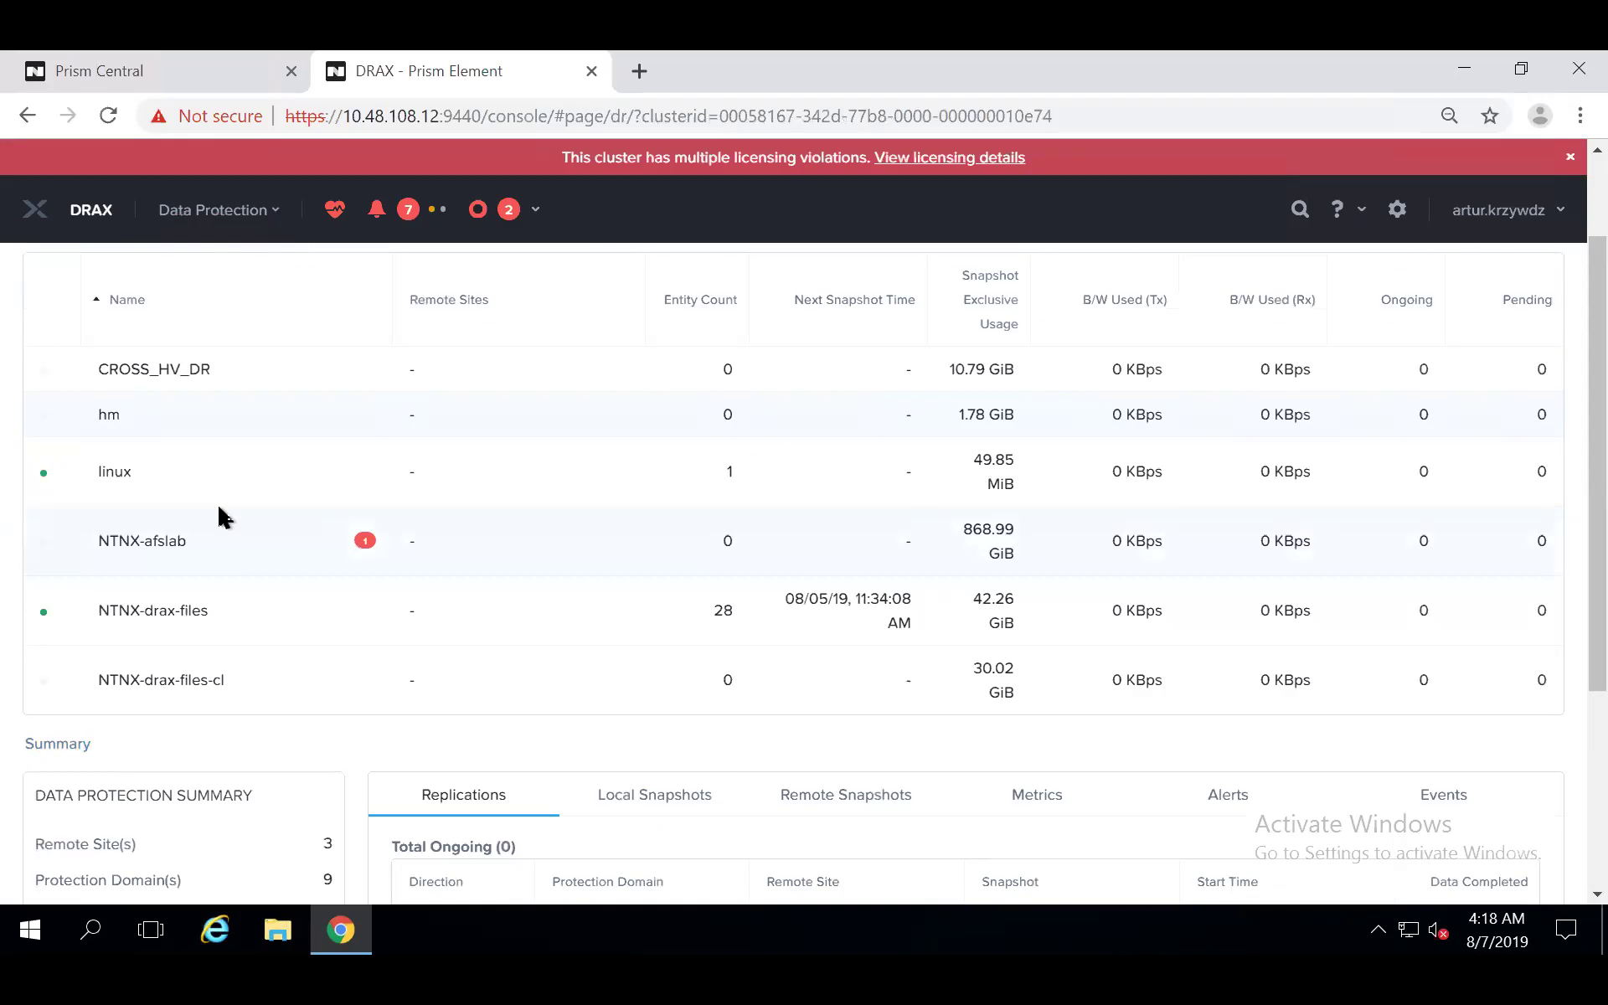
scroll(217, 503, "up", 2)
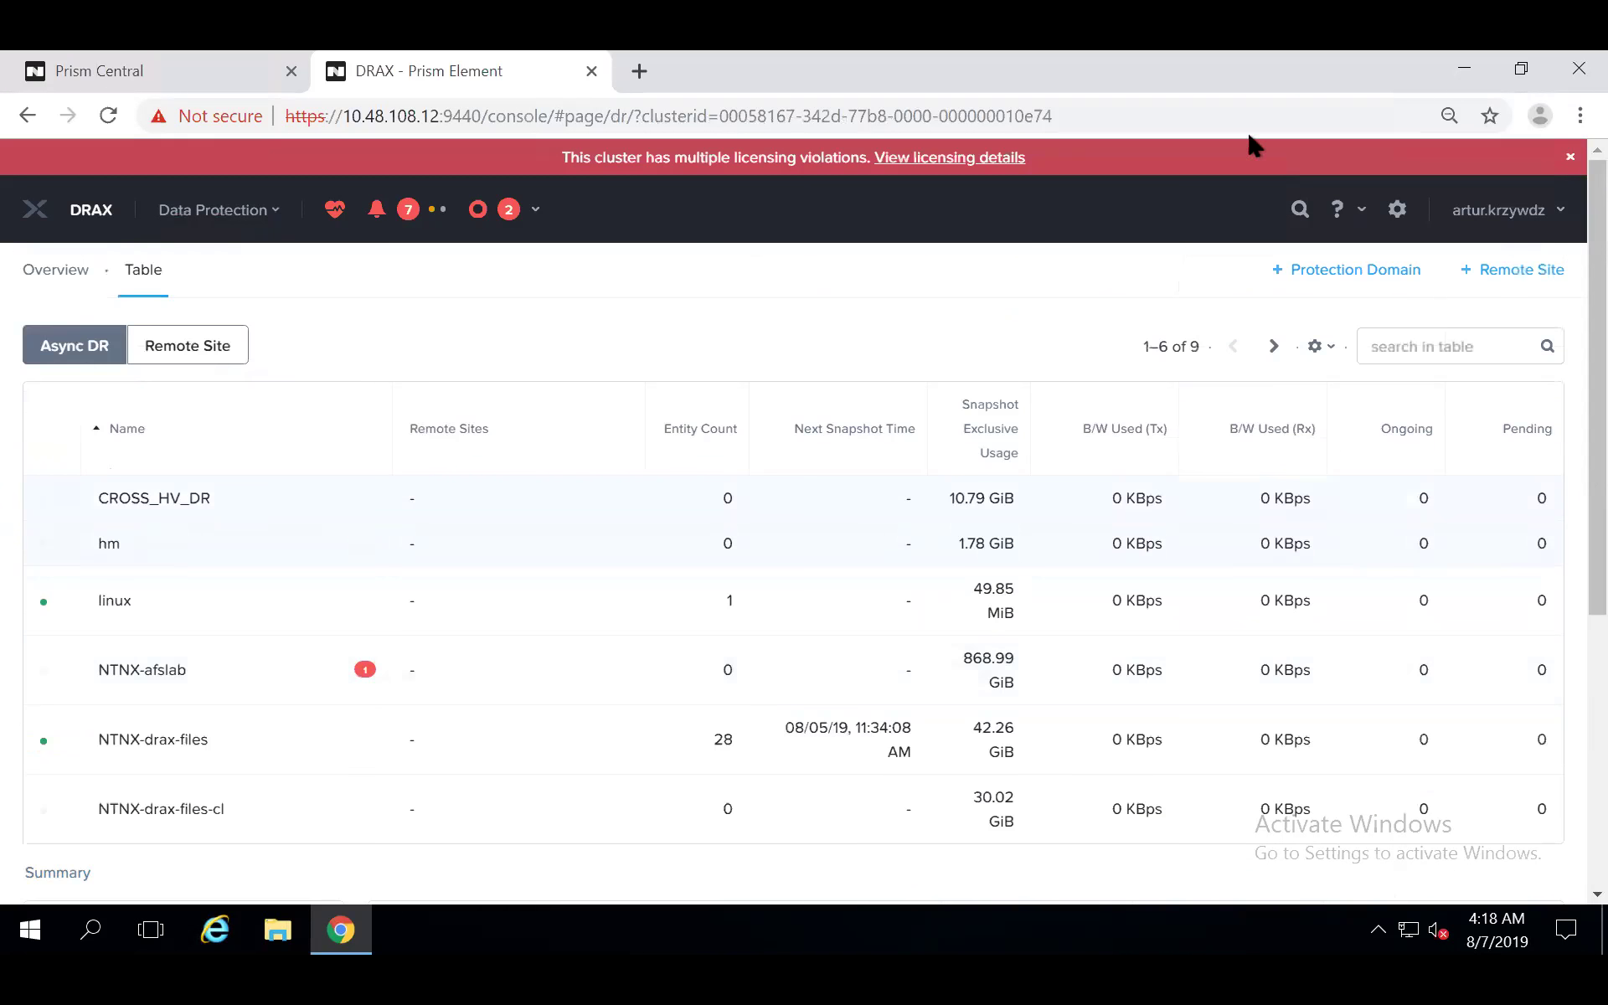
Start a new Async DR protection domain and name it webinar
left_click(1352, 271)
left_click(1317, 312)
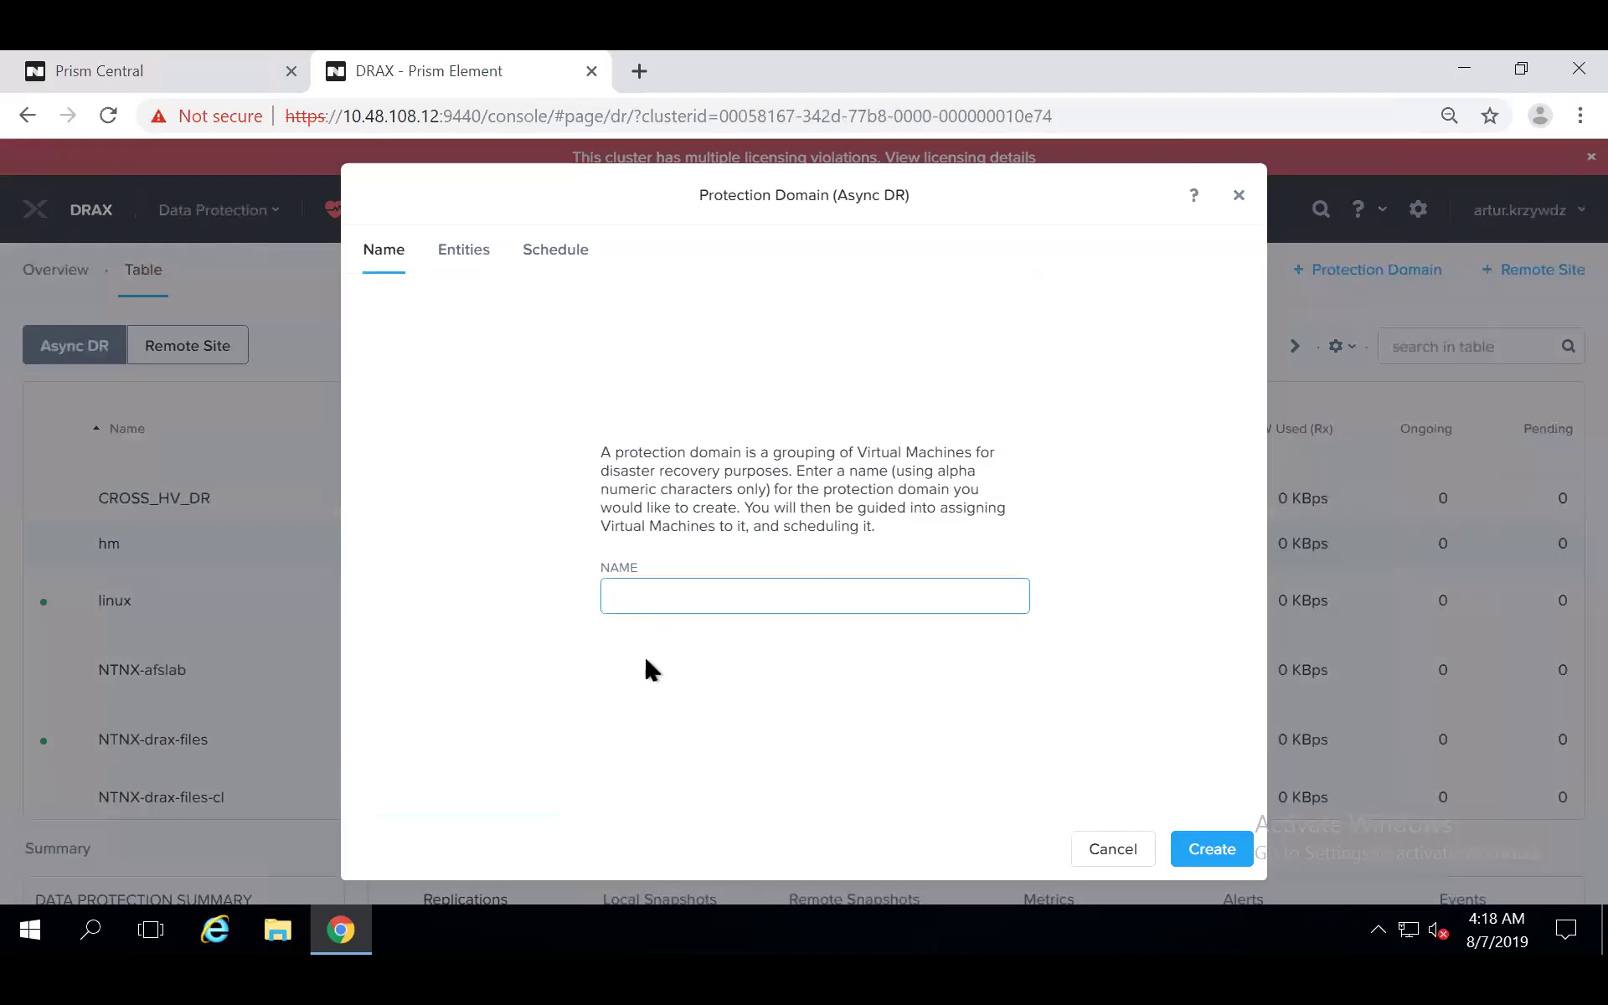
type("webinea")
key("ctrl+a")
type("webine")
type("r")
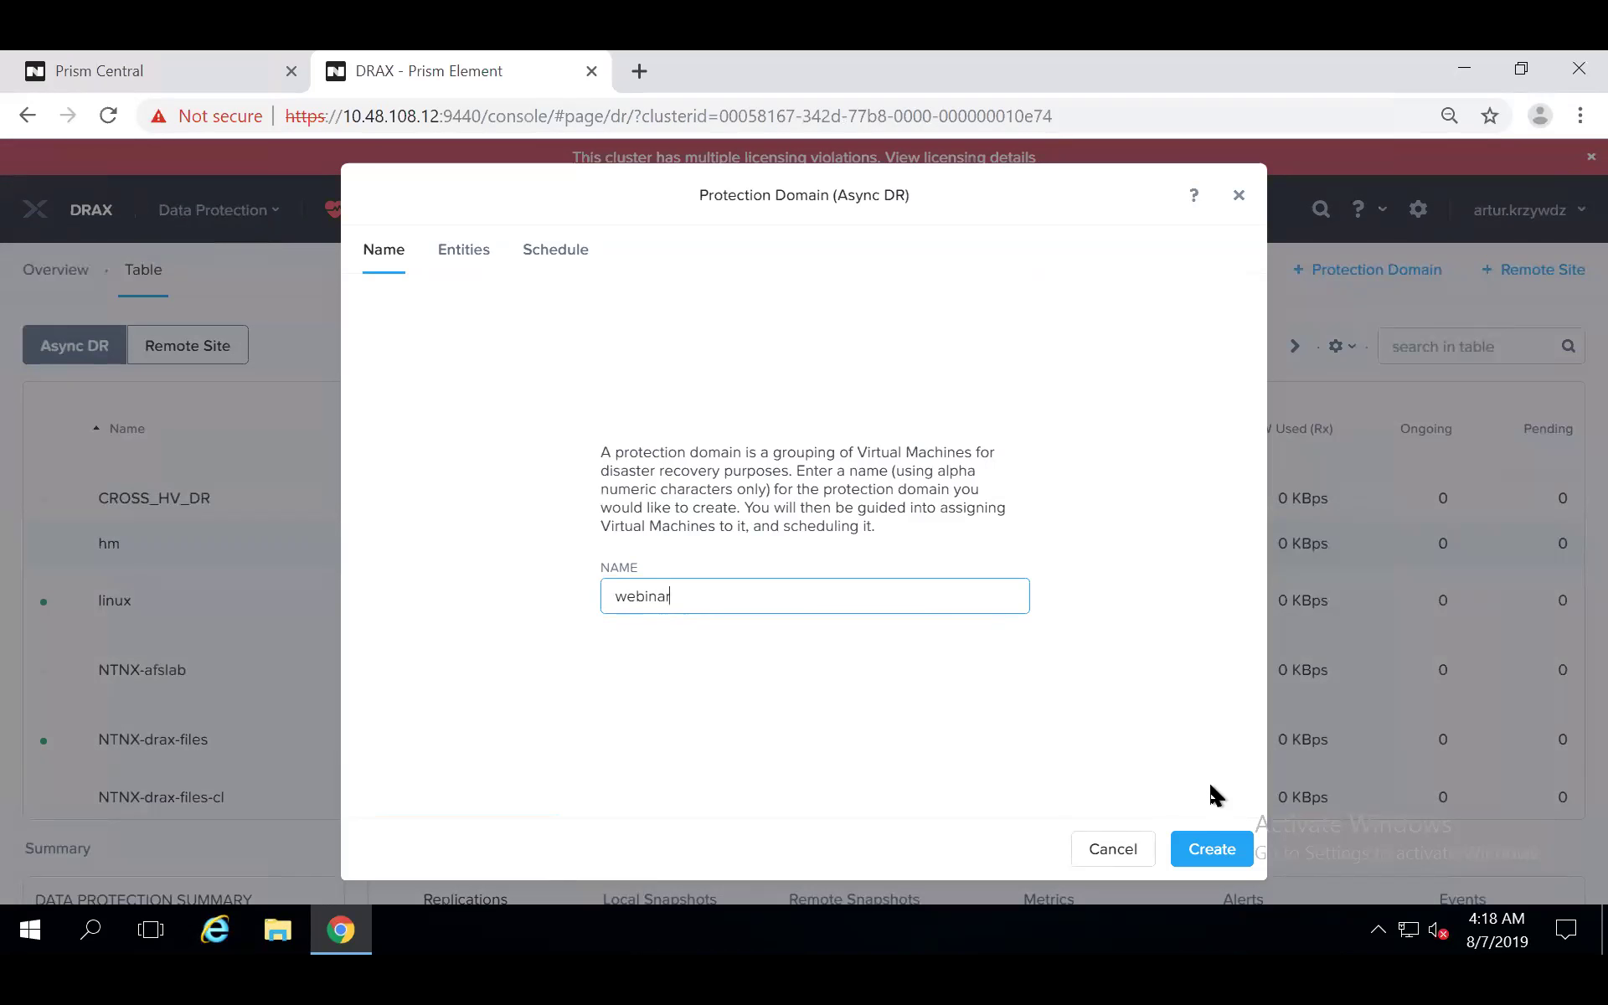
Create the domain and protect the webinar VM in consistency group webinar
left_click(1208, 850)
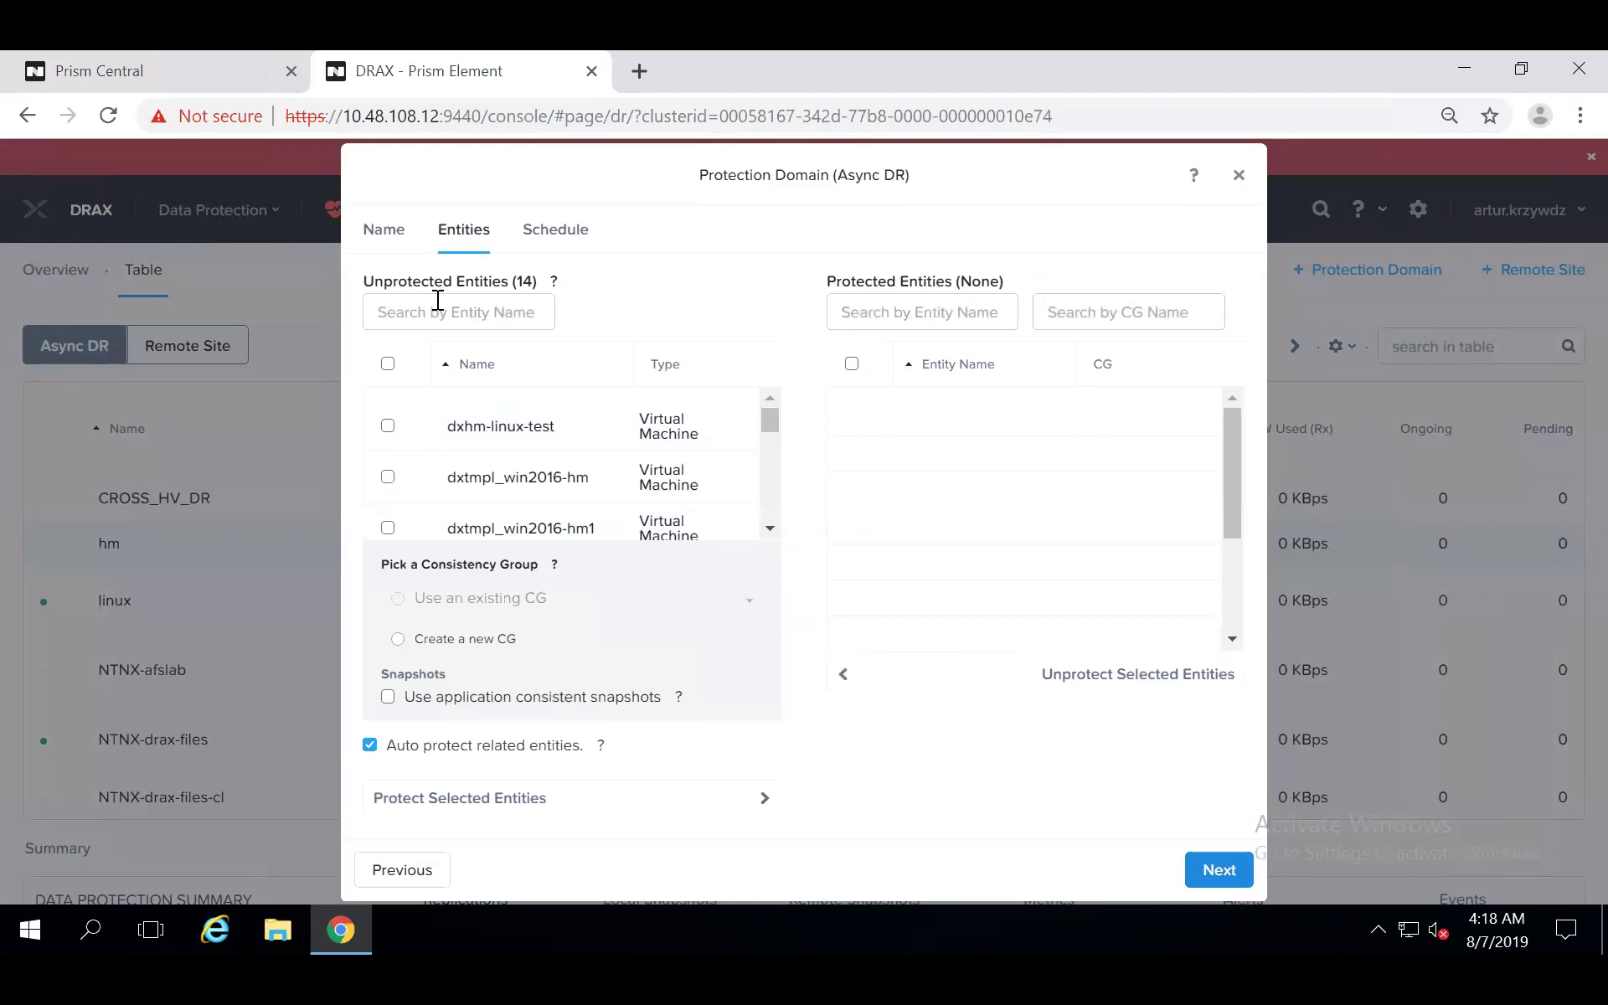
left_click(437, 311)
type("webinar")
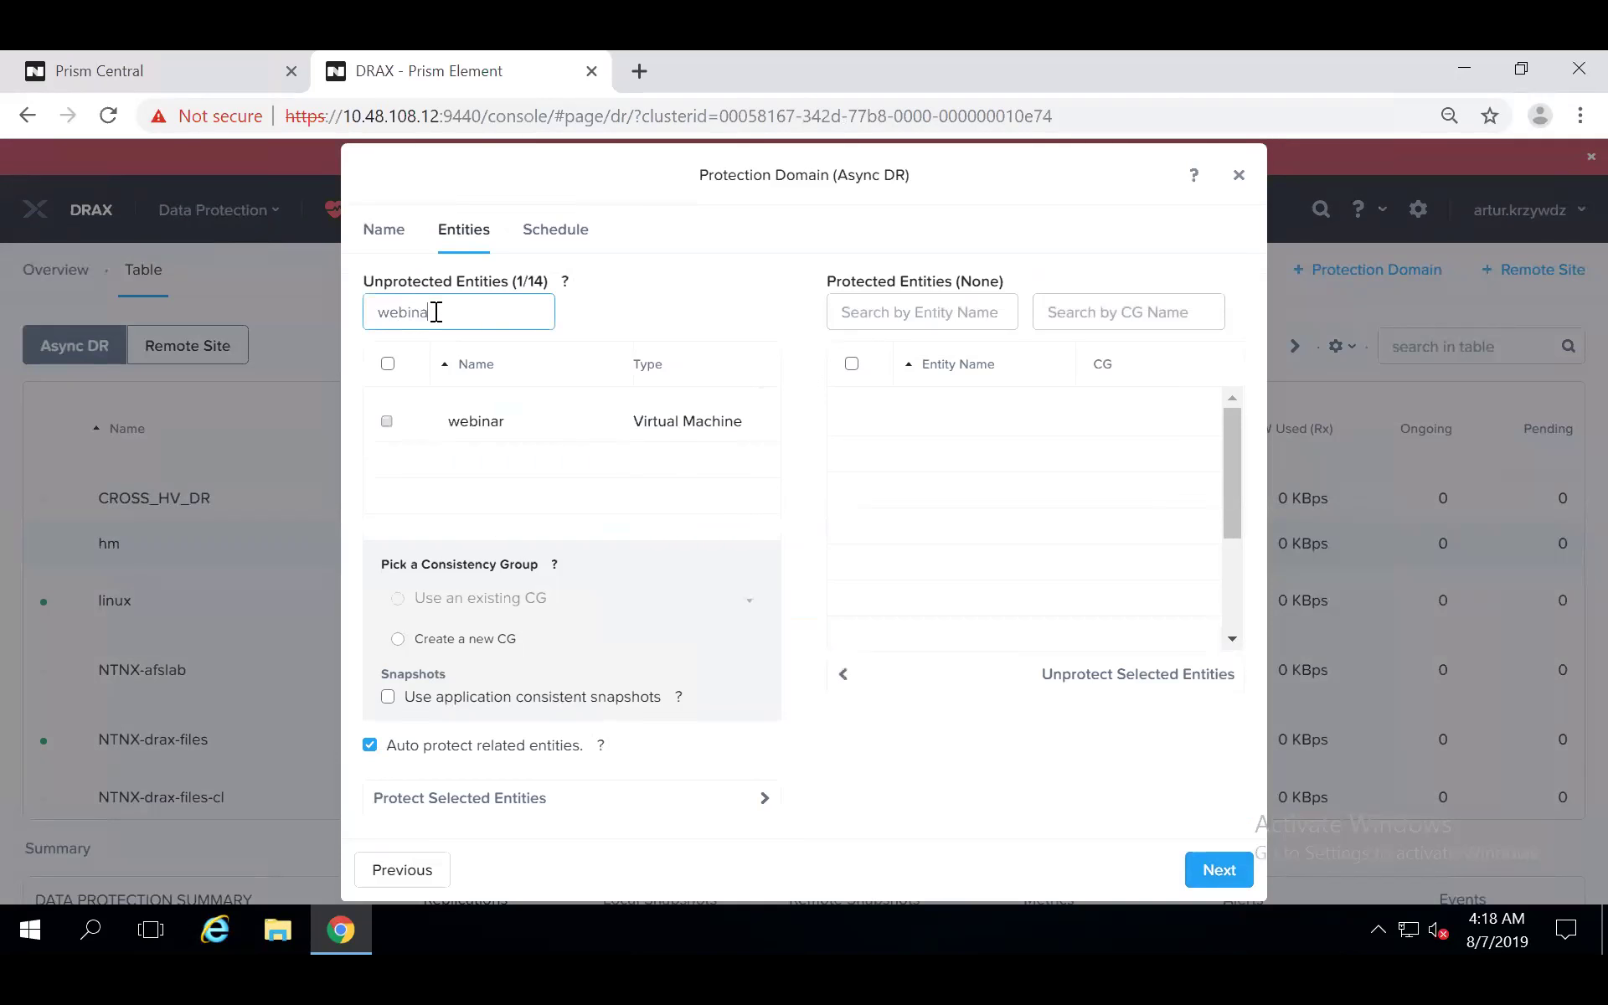
left_click(416, 429)
left_click(384, 421)
left_click(527, 799)
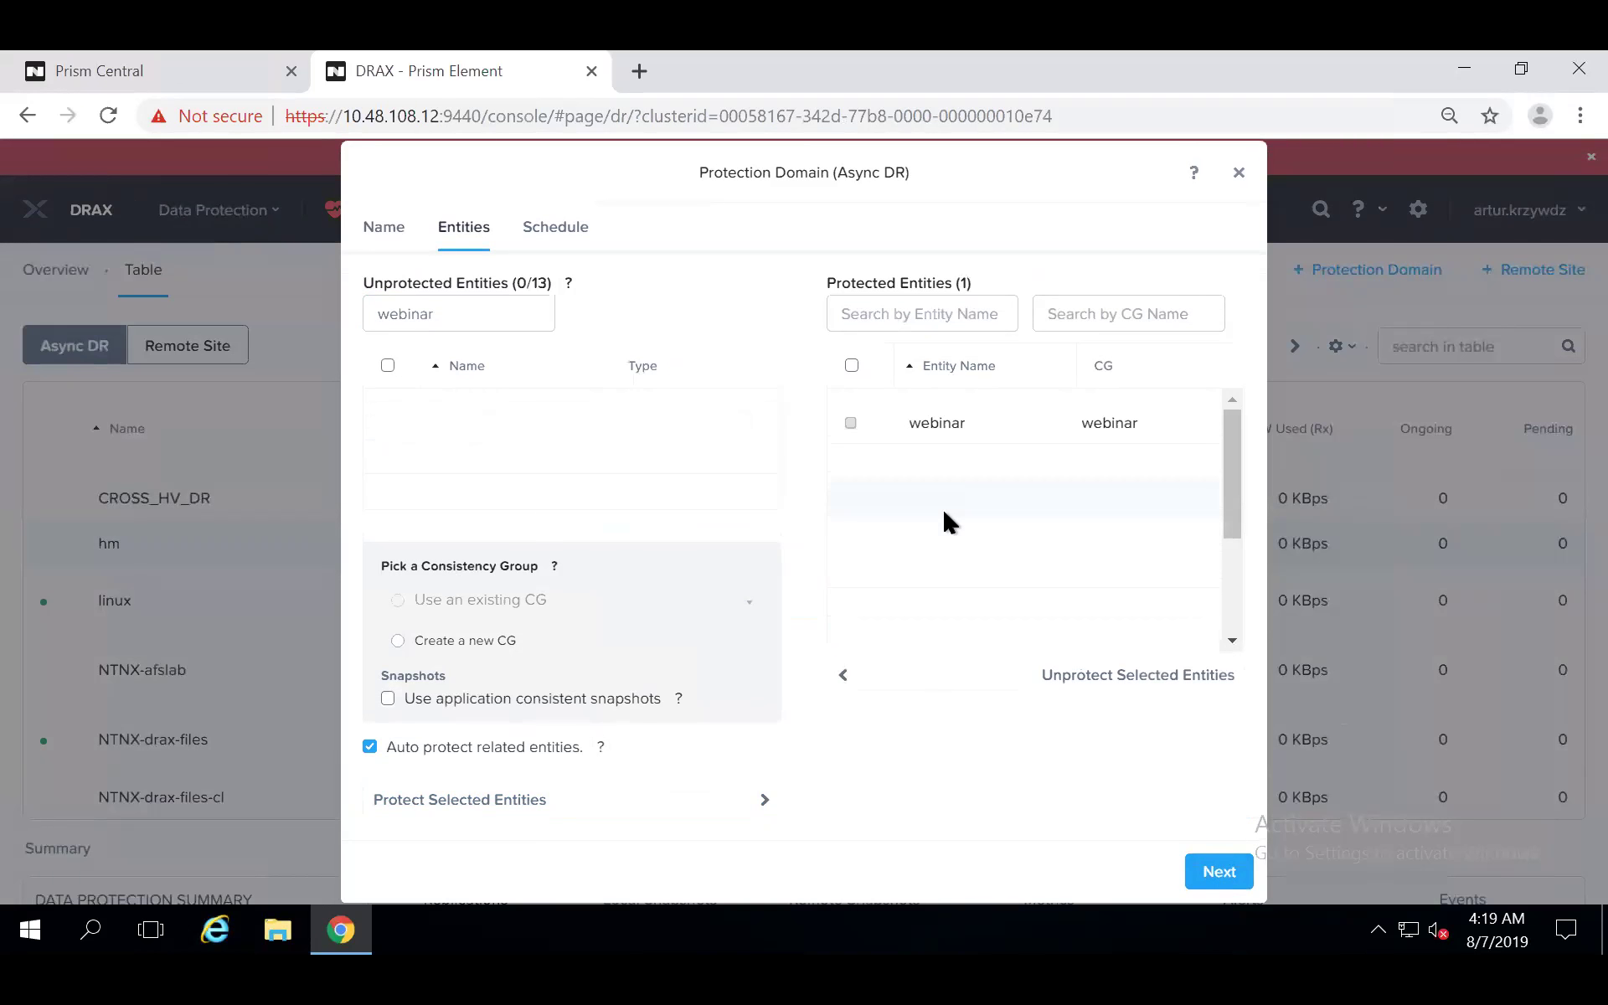
Add a snapshot schedule repeating every 60 minutes, keeping 1 local snapshot and no remote retention
left_click(1219, 870)
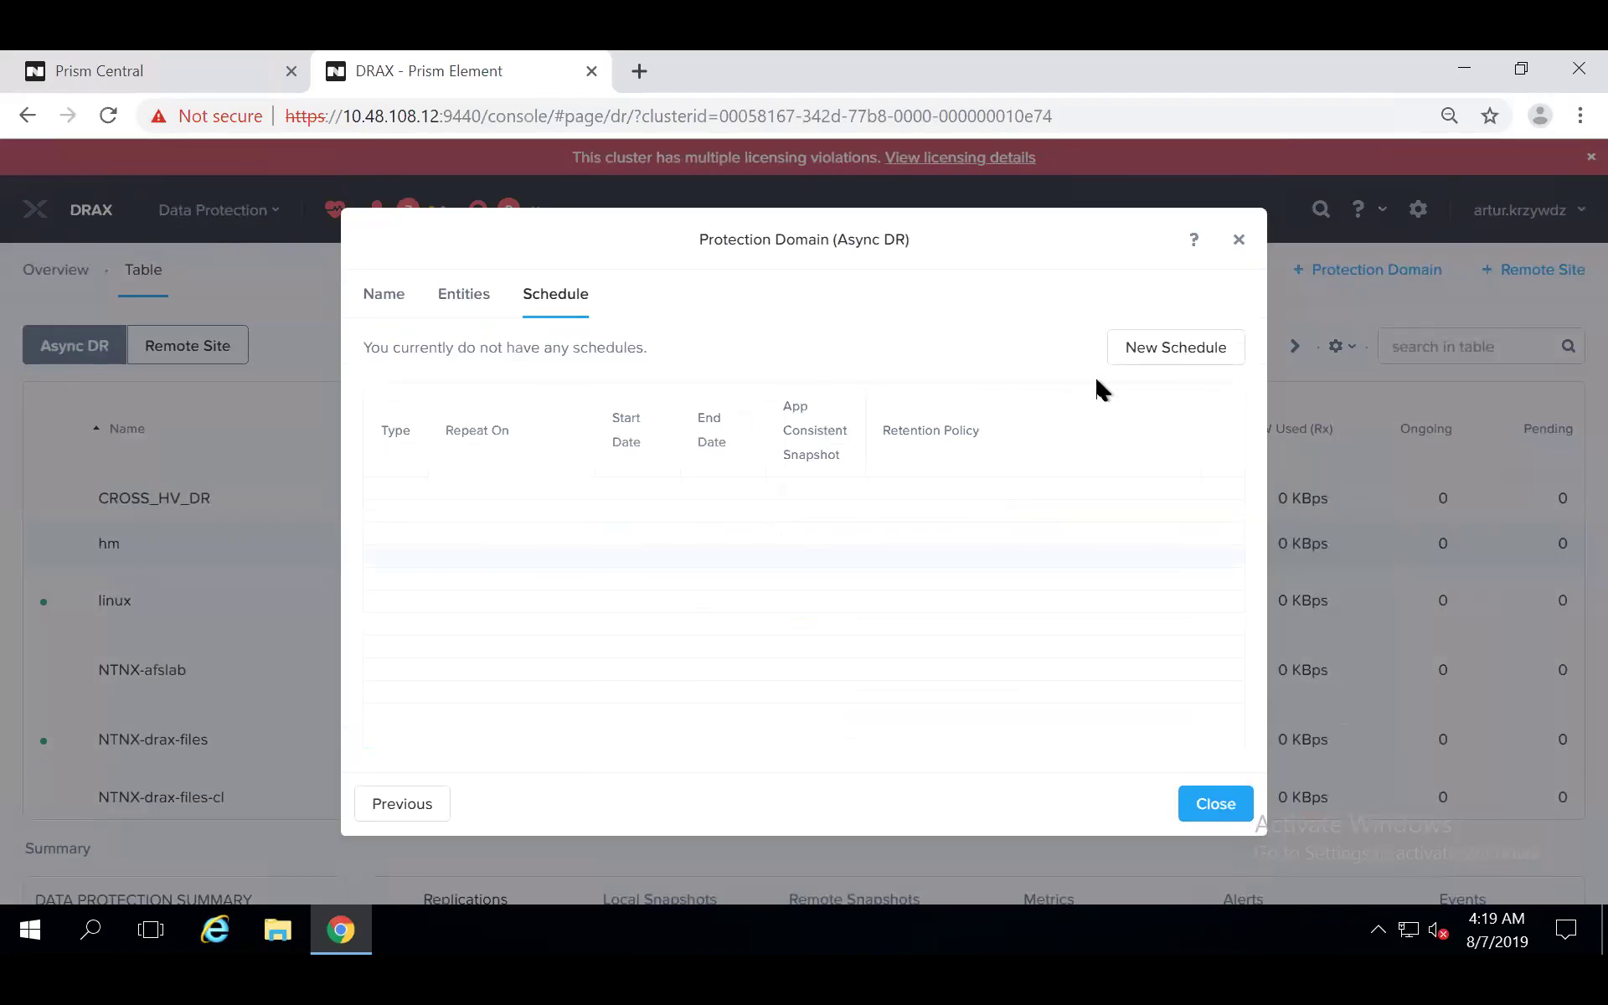
left_click(1149, 349)
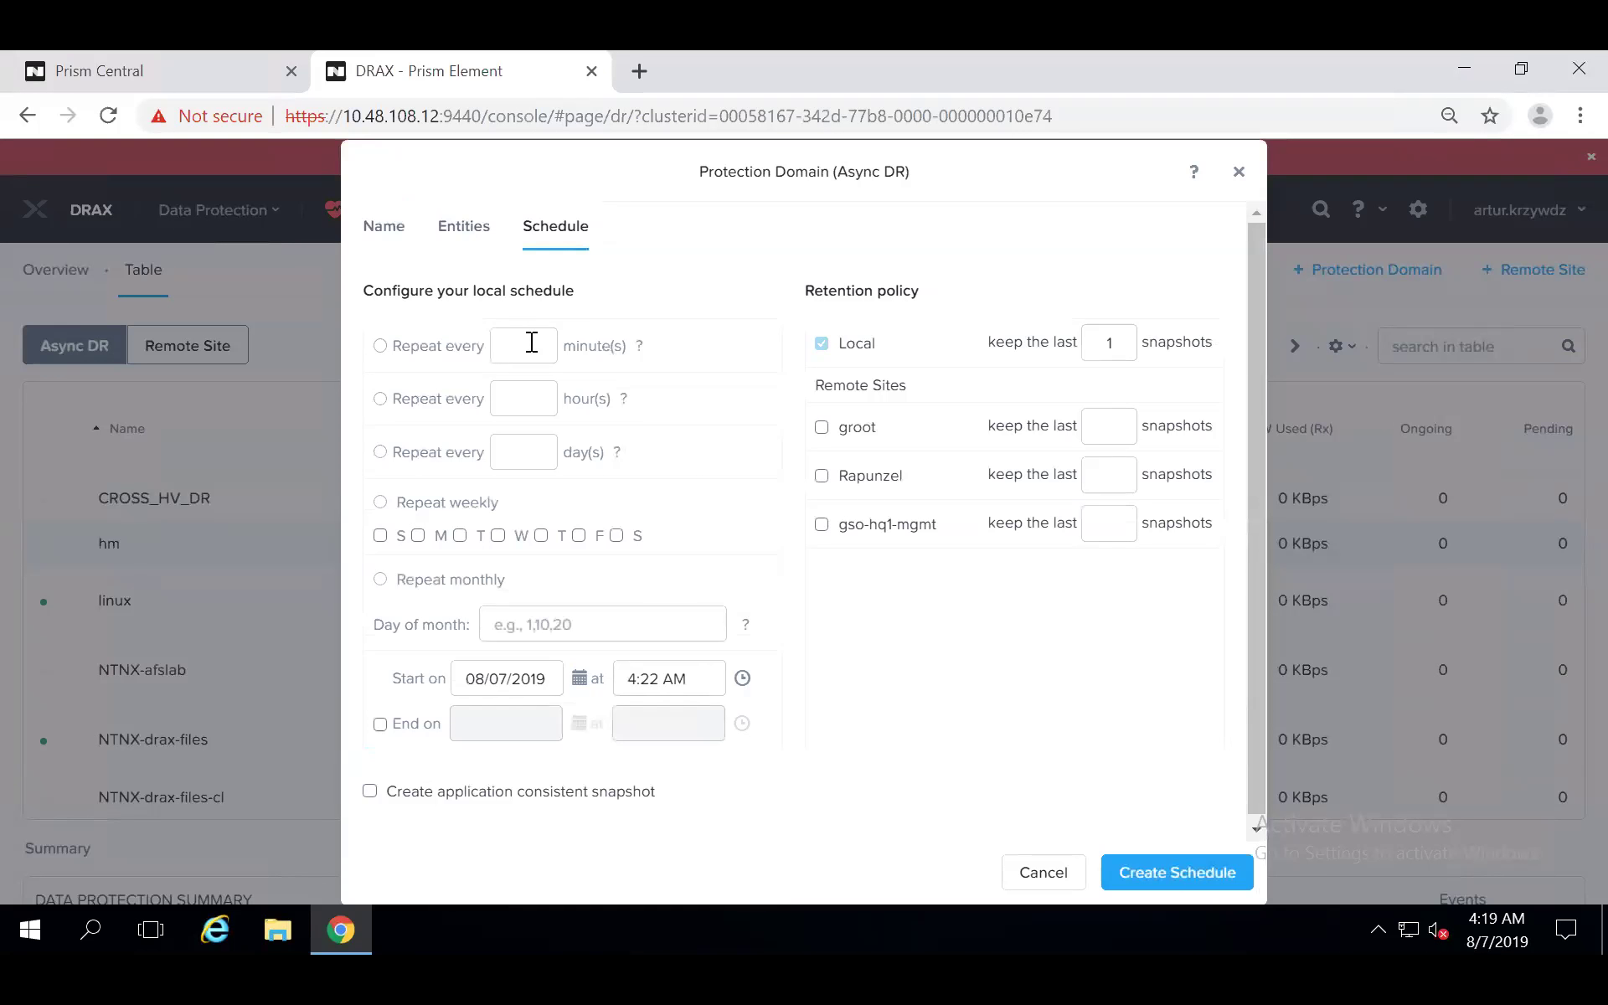
left_click(532, 343)
type("1")
left_click(820, 429)
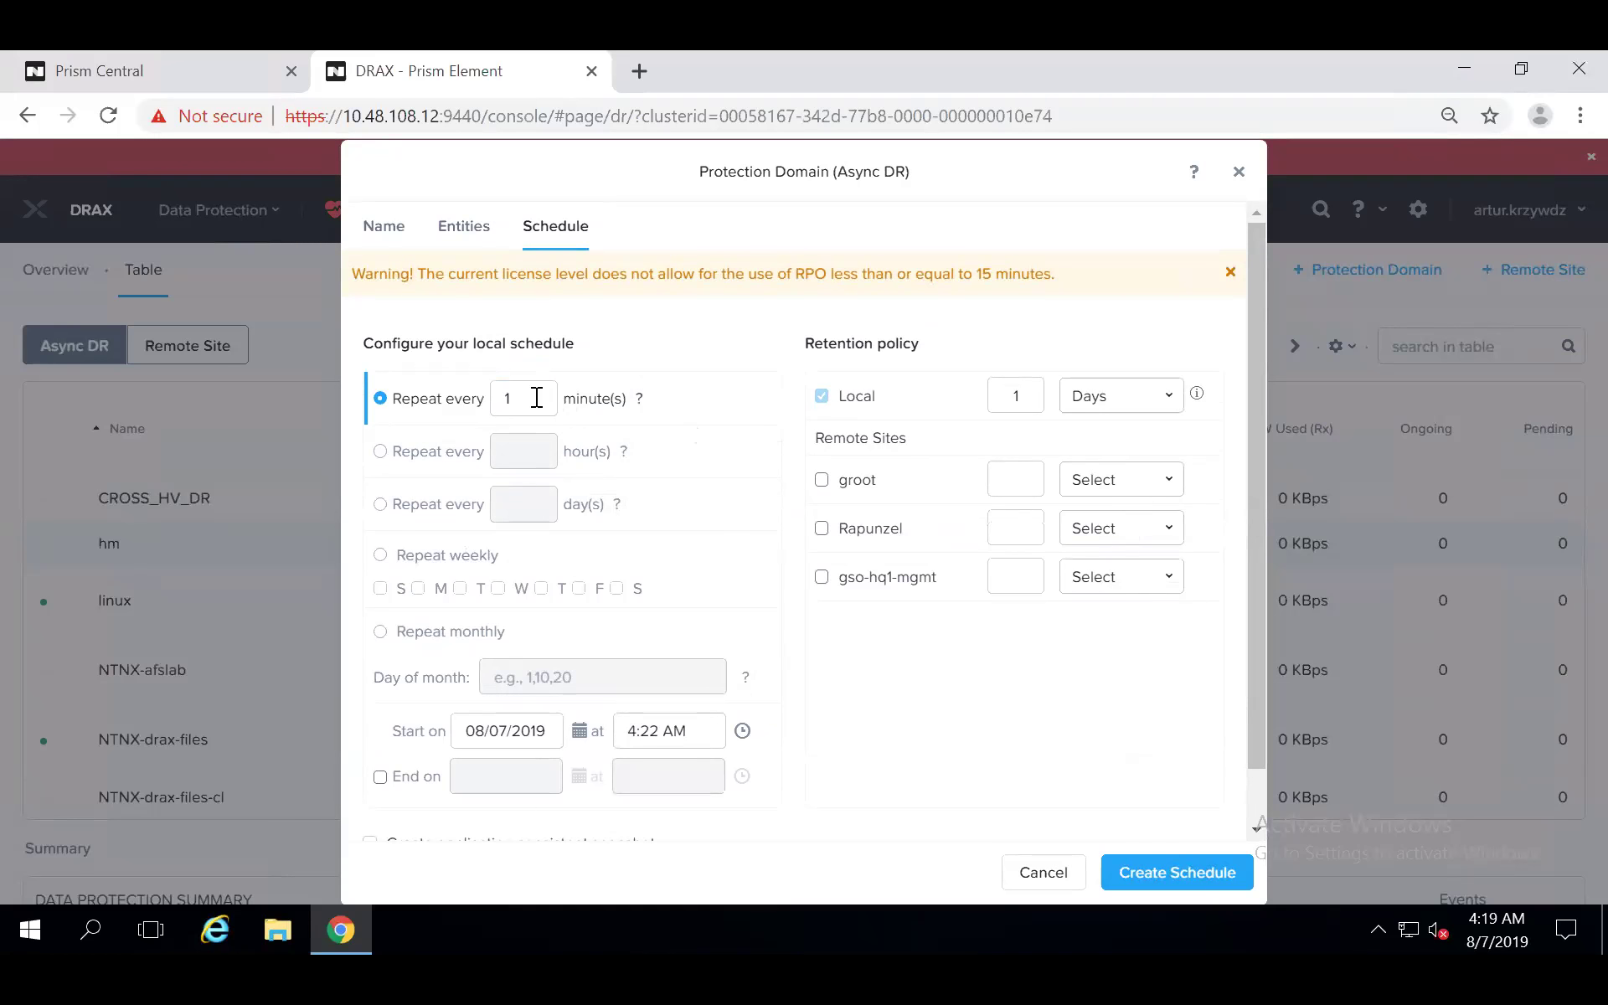
left_click(534, 398)
key("BackSpace")
type("60")
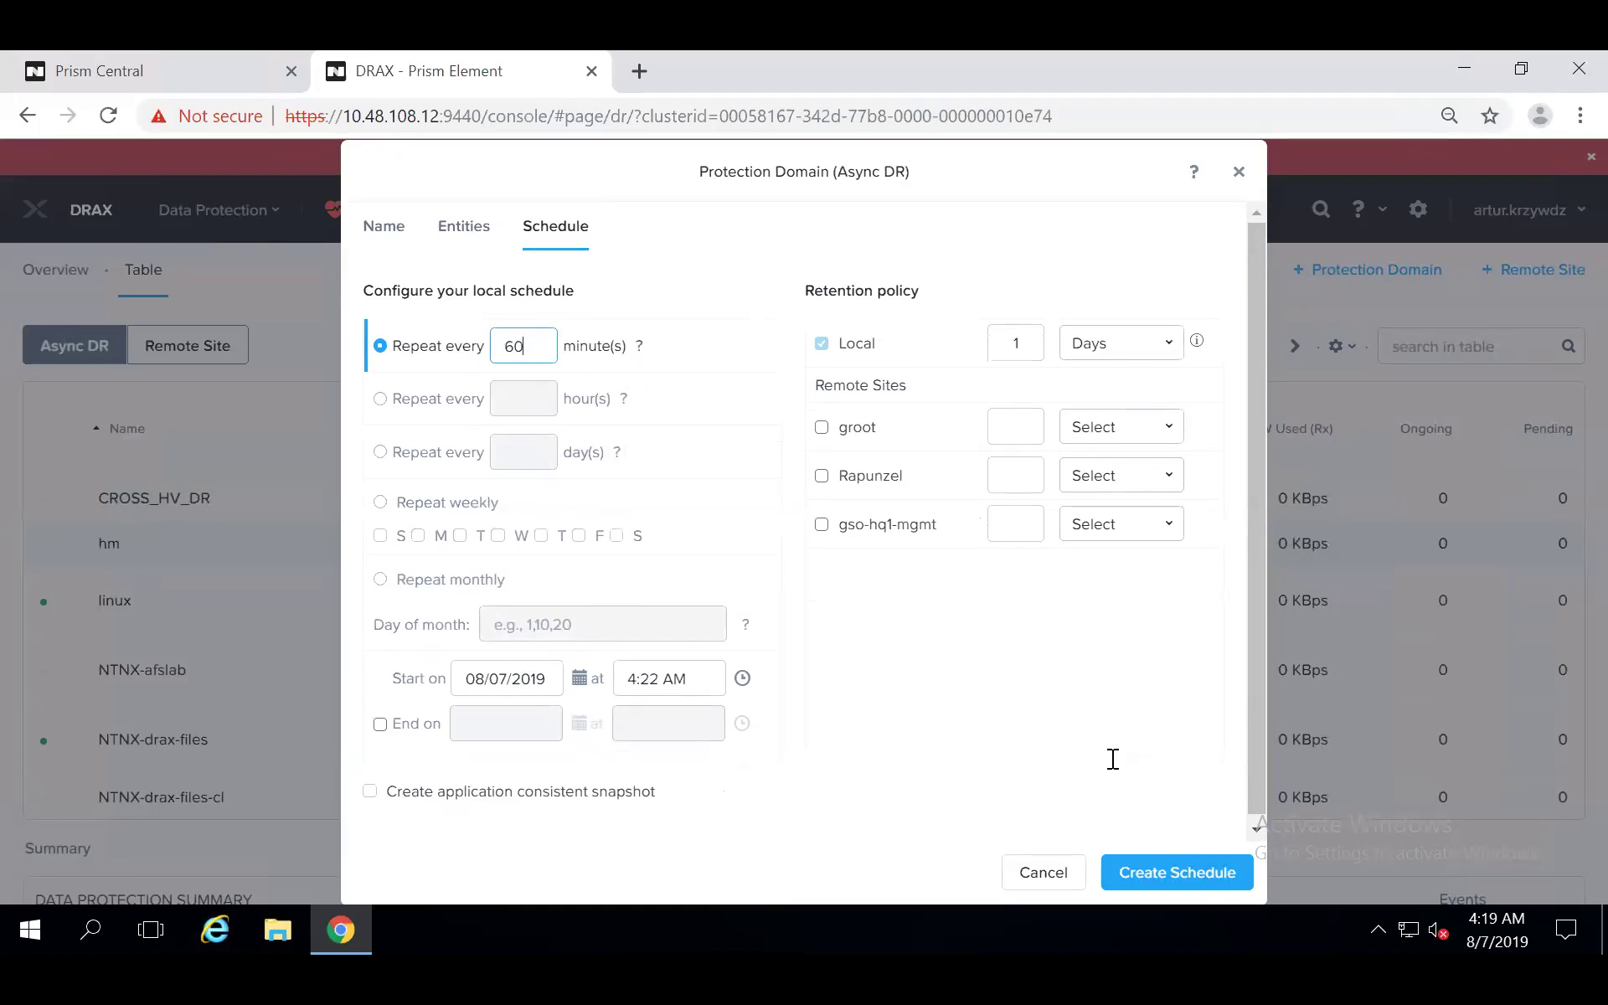
left_click(1187, 874)
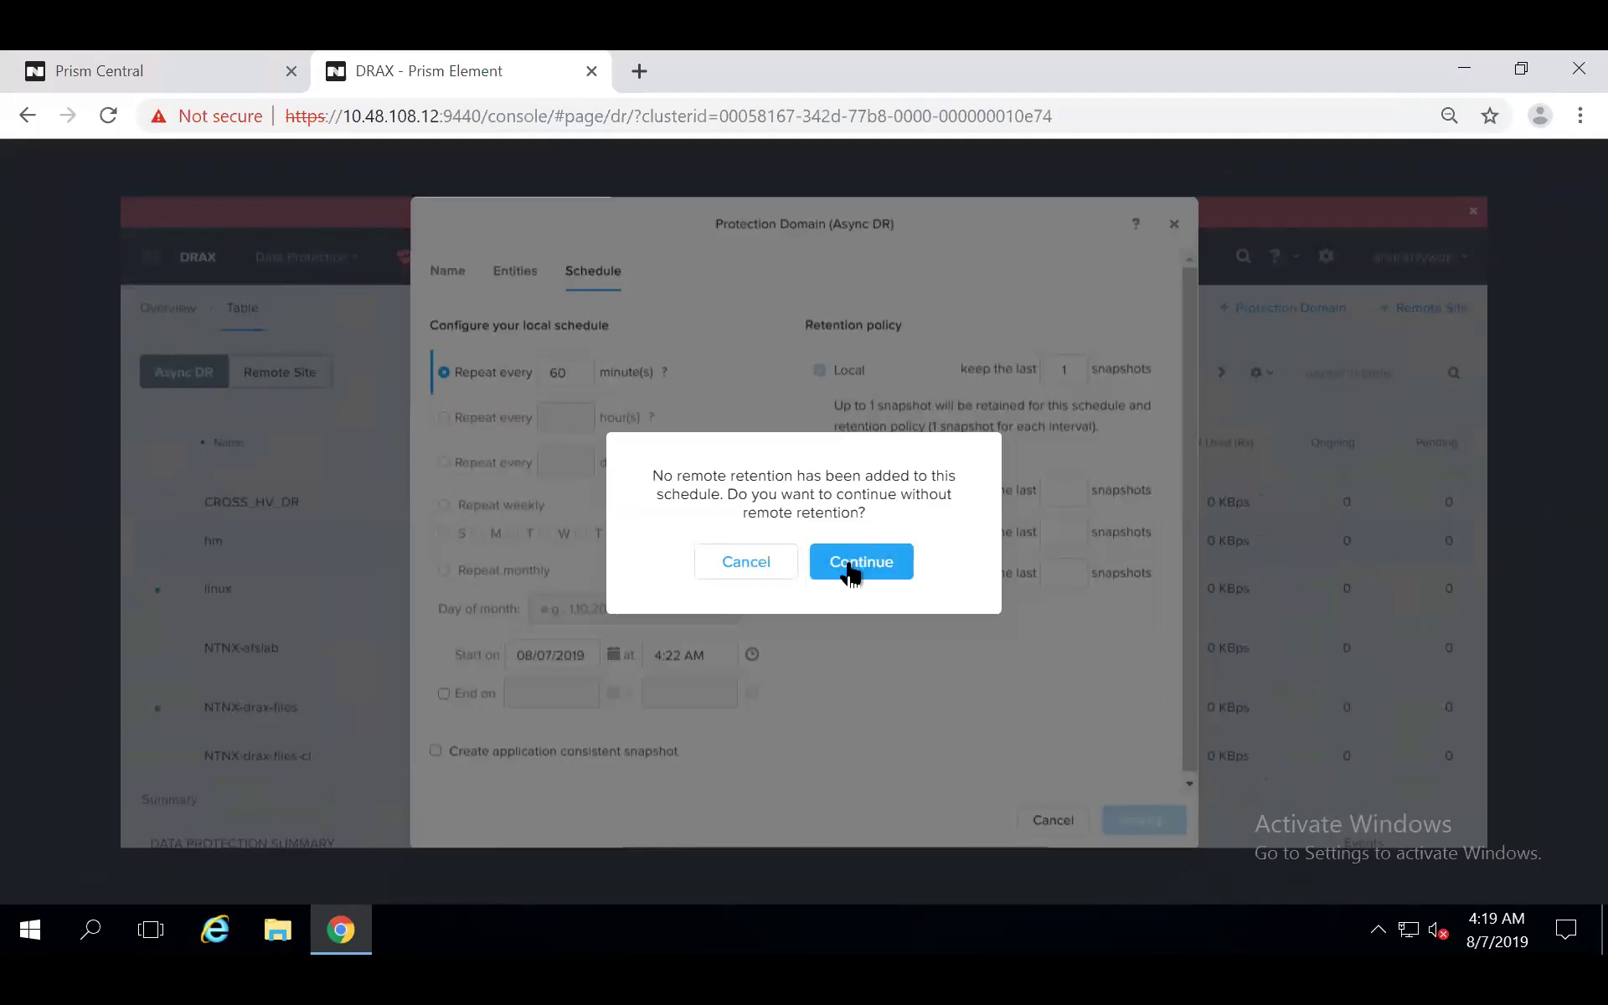
left_click(854, 557)
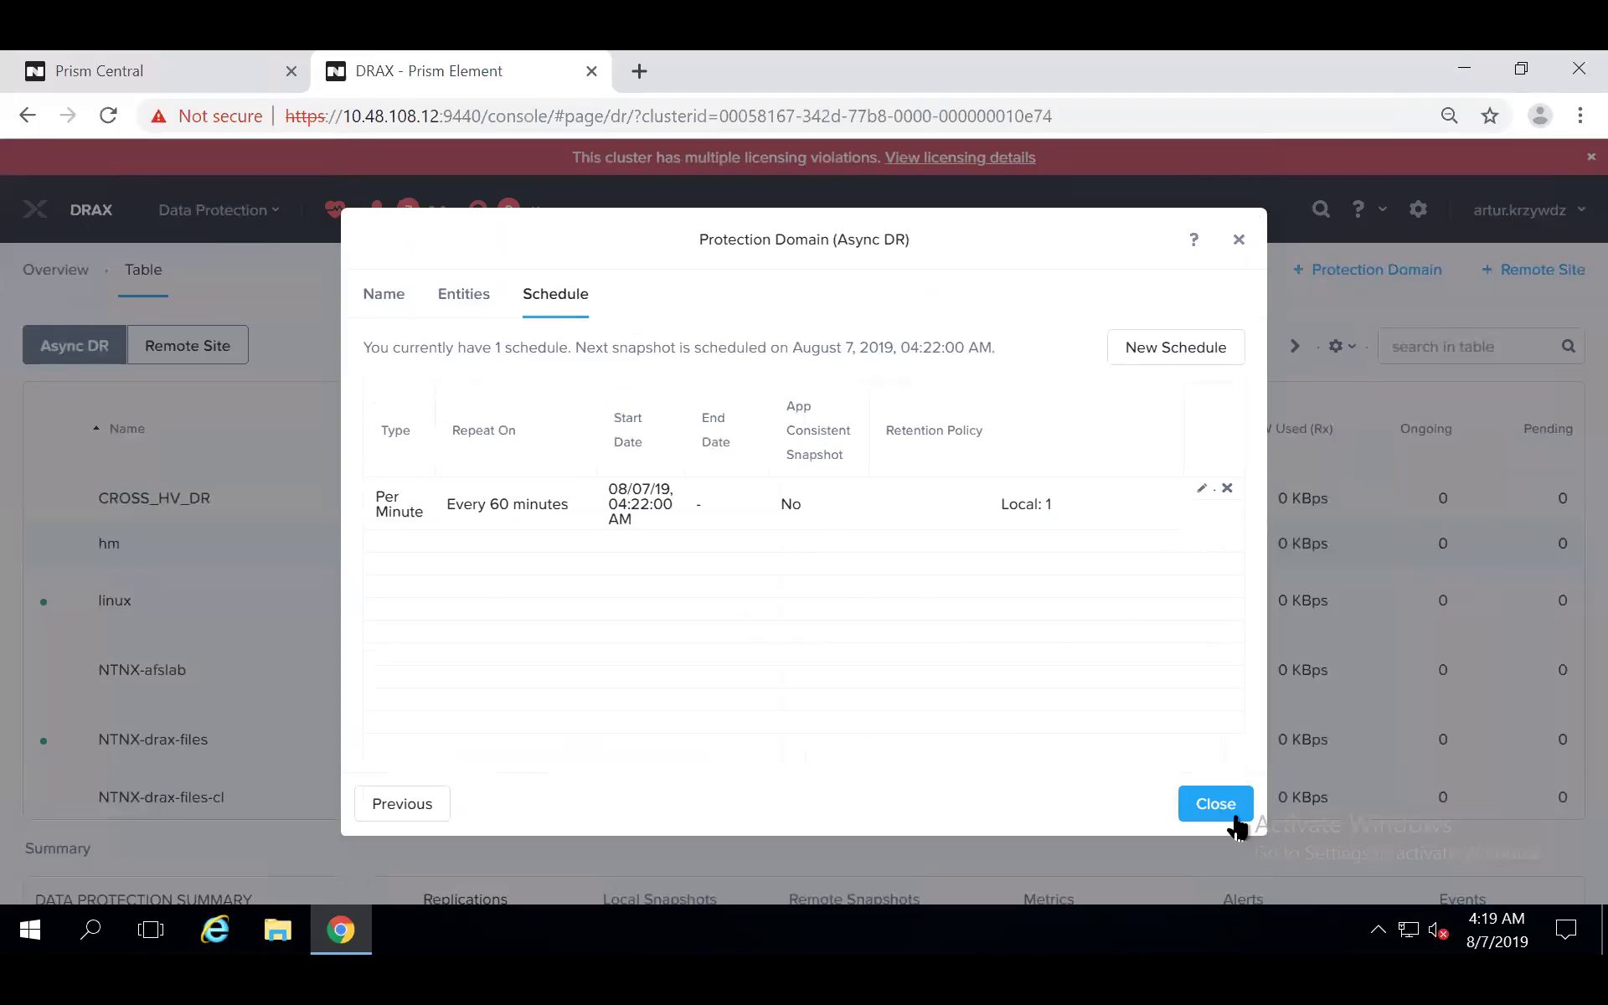
Close the protection domain dialog
left_click(1234, 814)
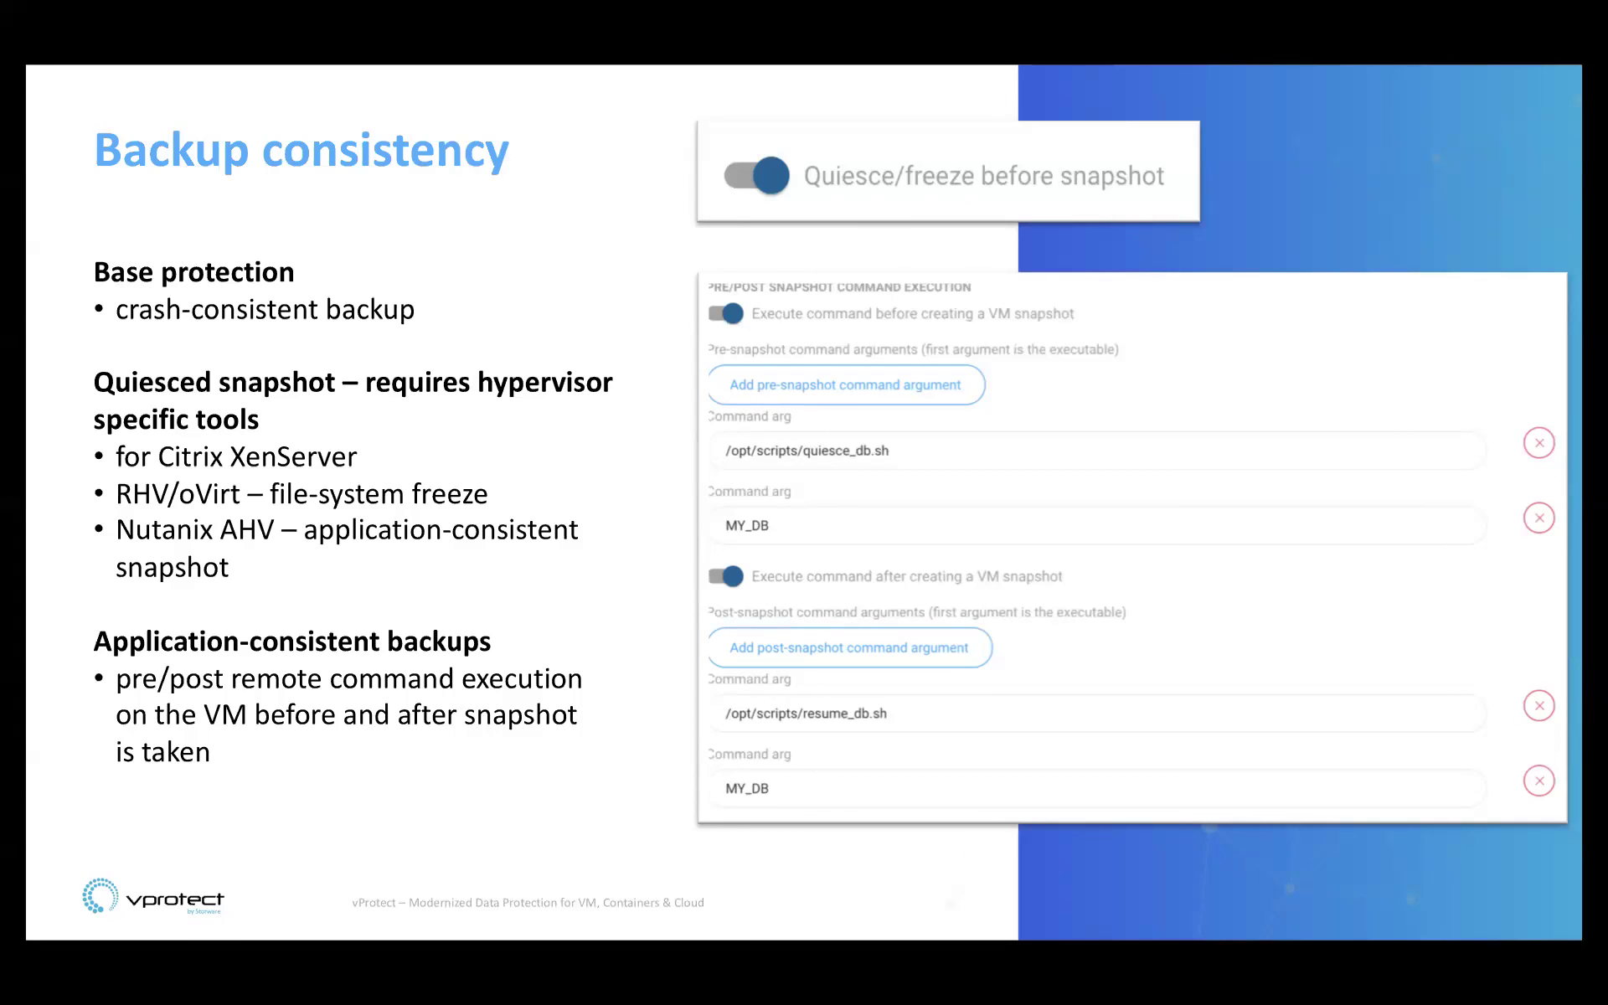
Advance from Backup consistency to the Snapshot management slide on policy-based snapshots and VM reverts
key("Right")
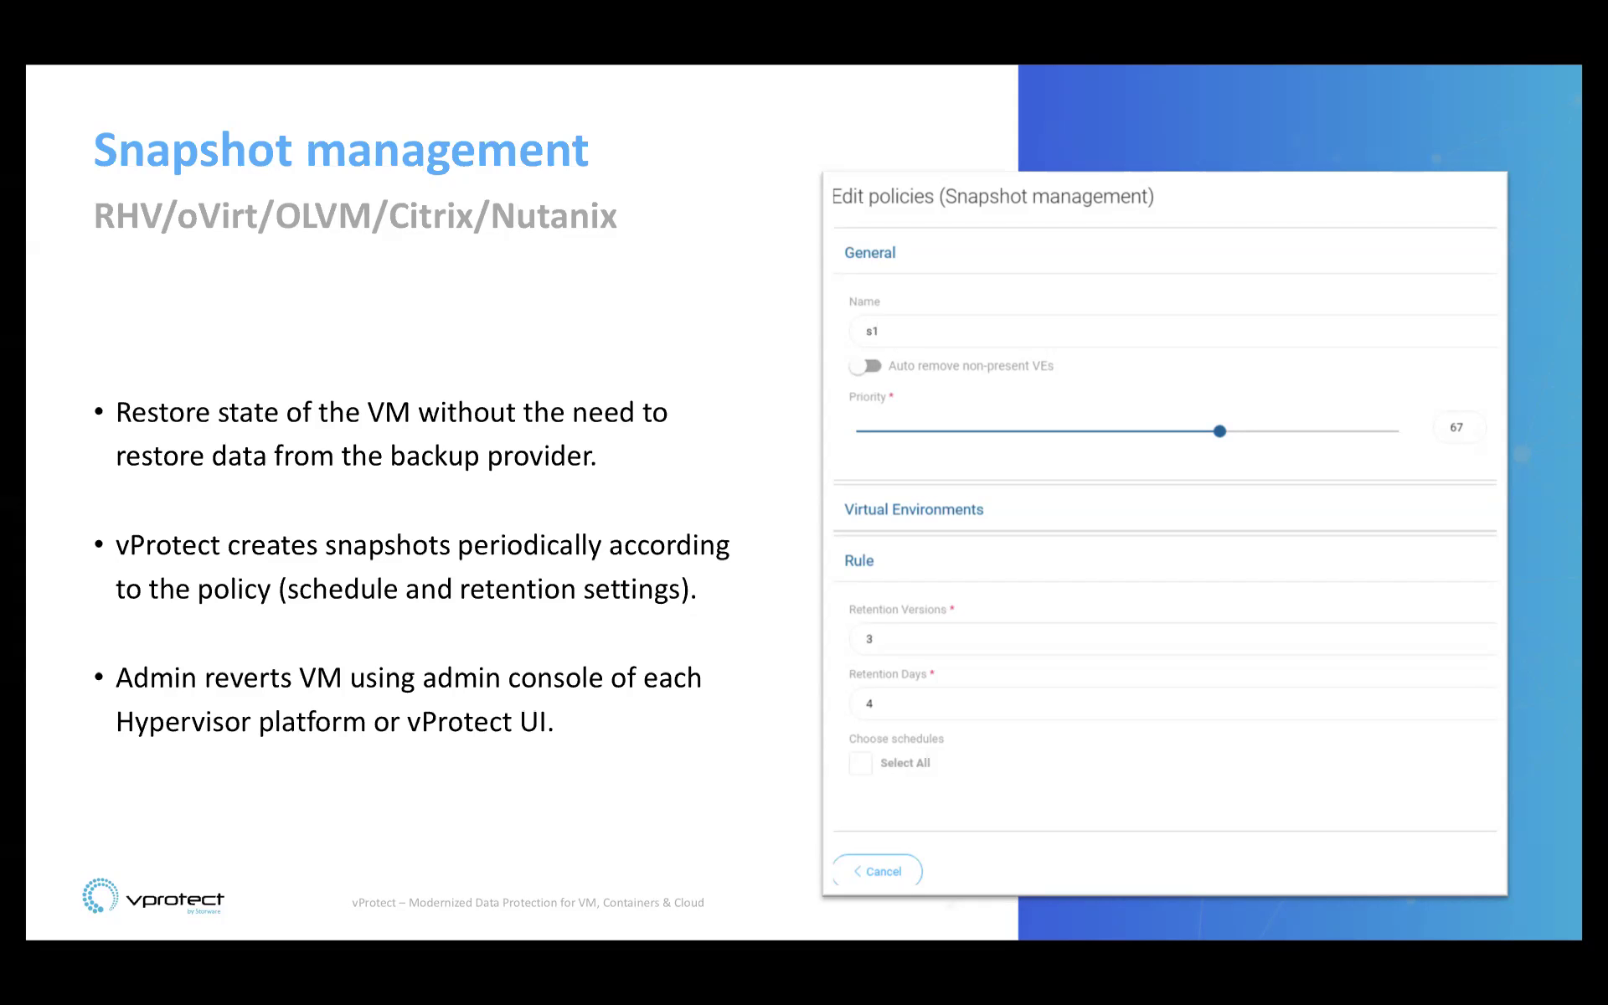
Advance the slides to the 'Ready for integration' slide about the REST API and CLI
key("Right")
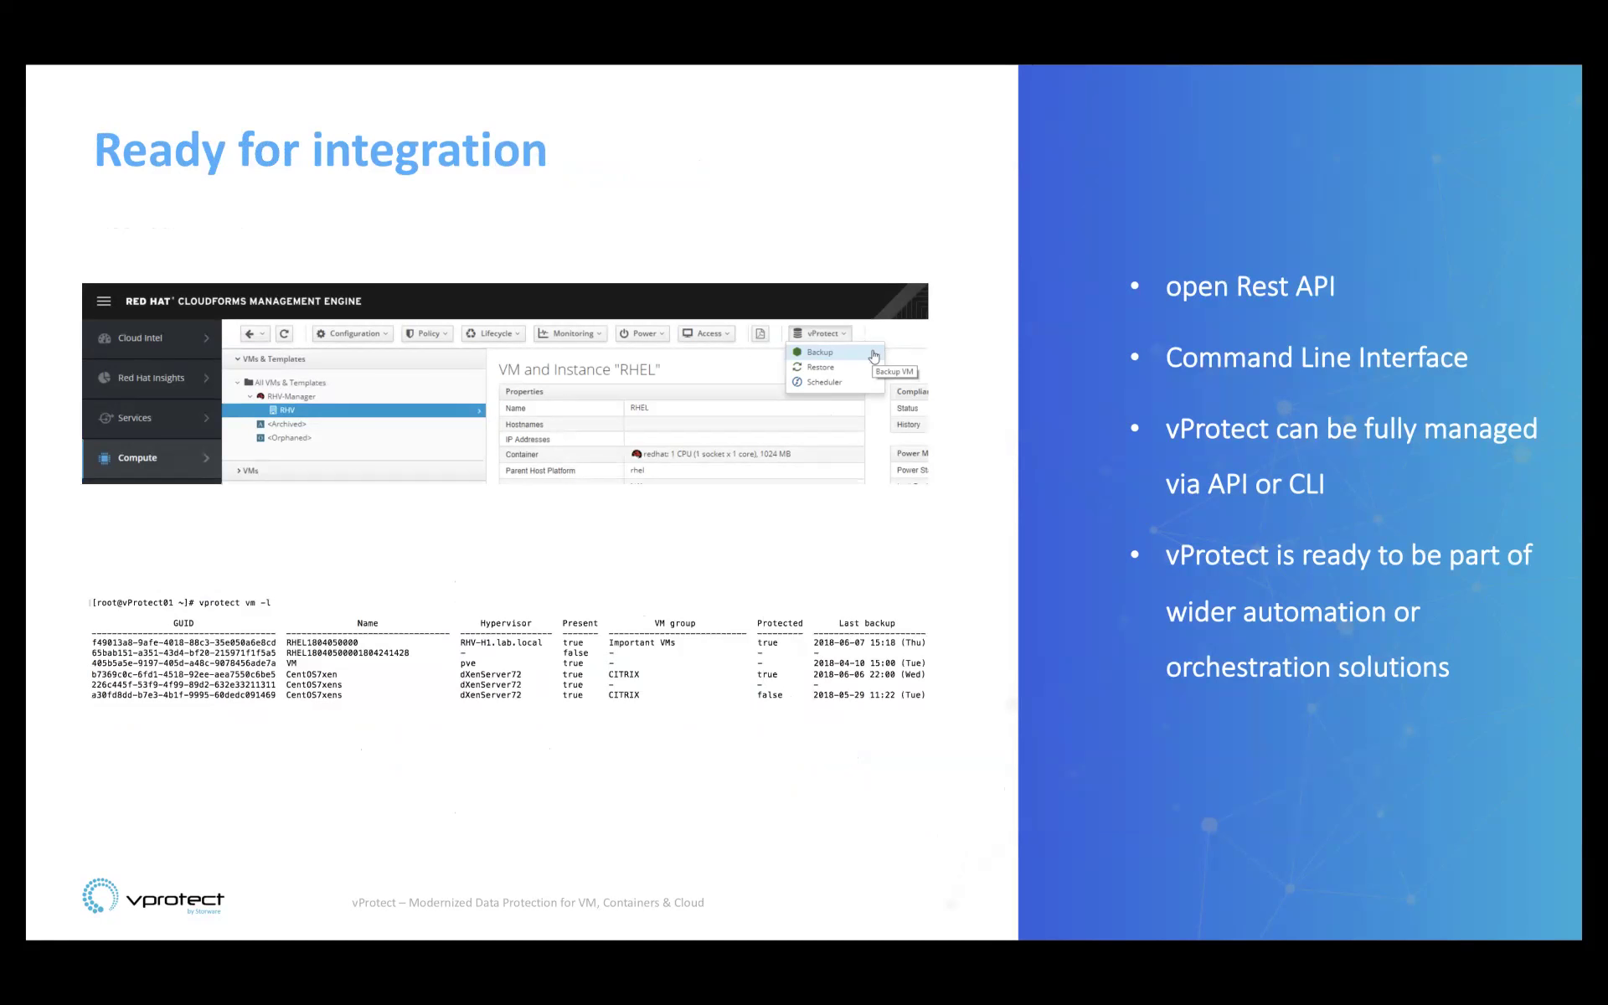
Advance to the 'Ready to see Live demo?' slide and exit the full-screen slide show
key("Right")
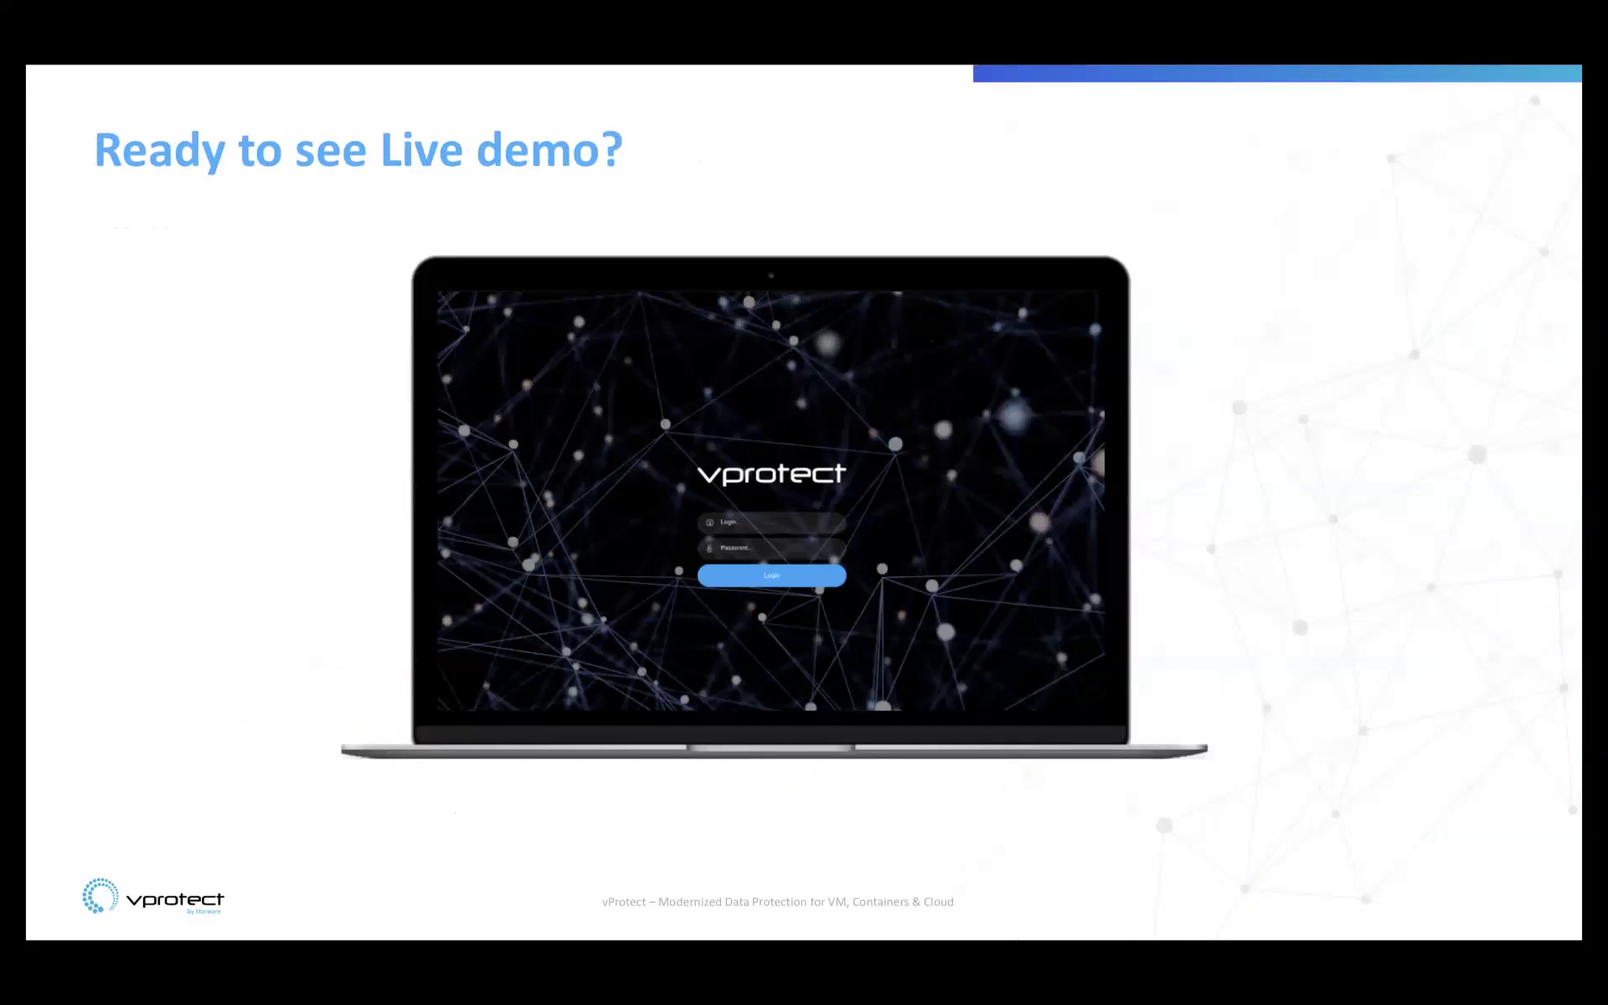
key("Escape")
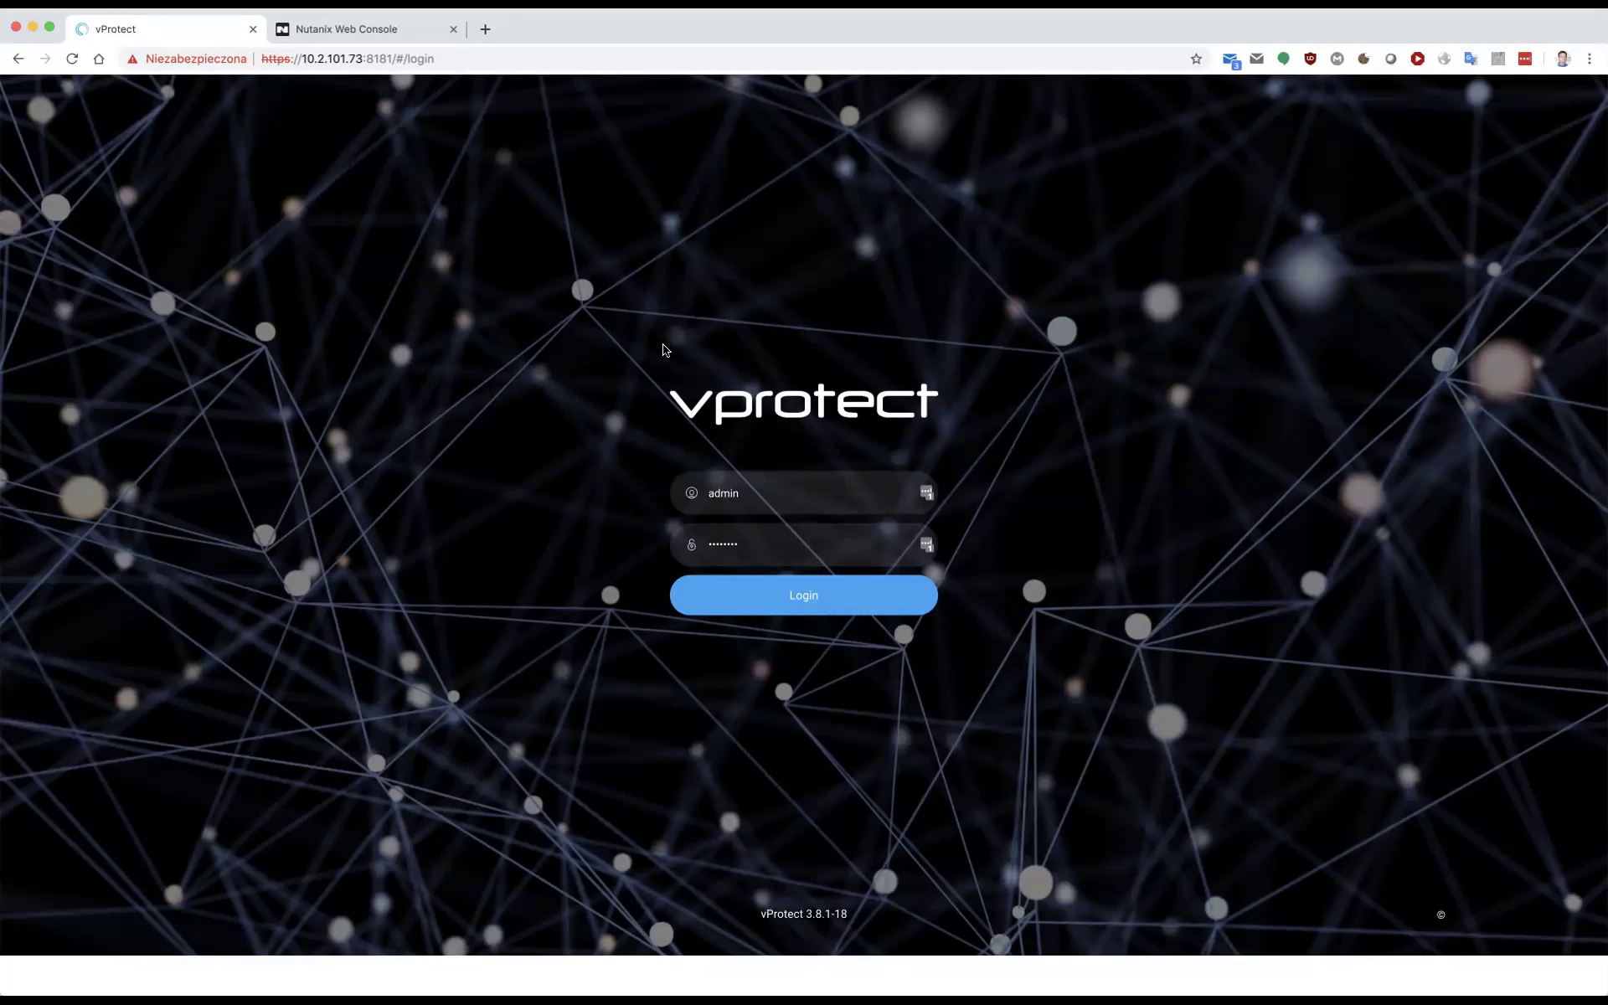
Log in to Prism Element, view the vProtect VM's details under Home > VM, then return to vProtect
left_click(344, 32)
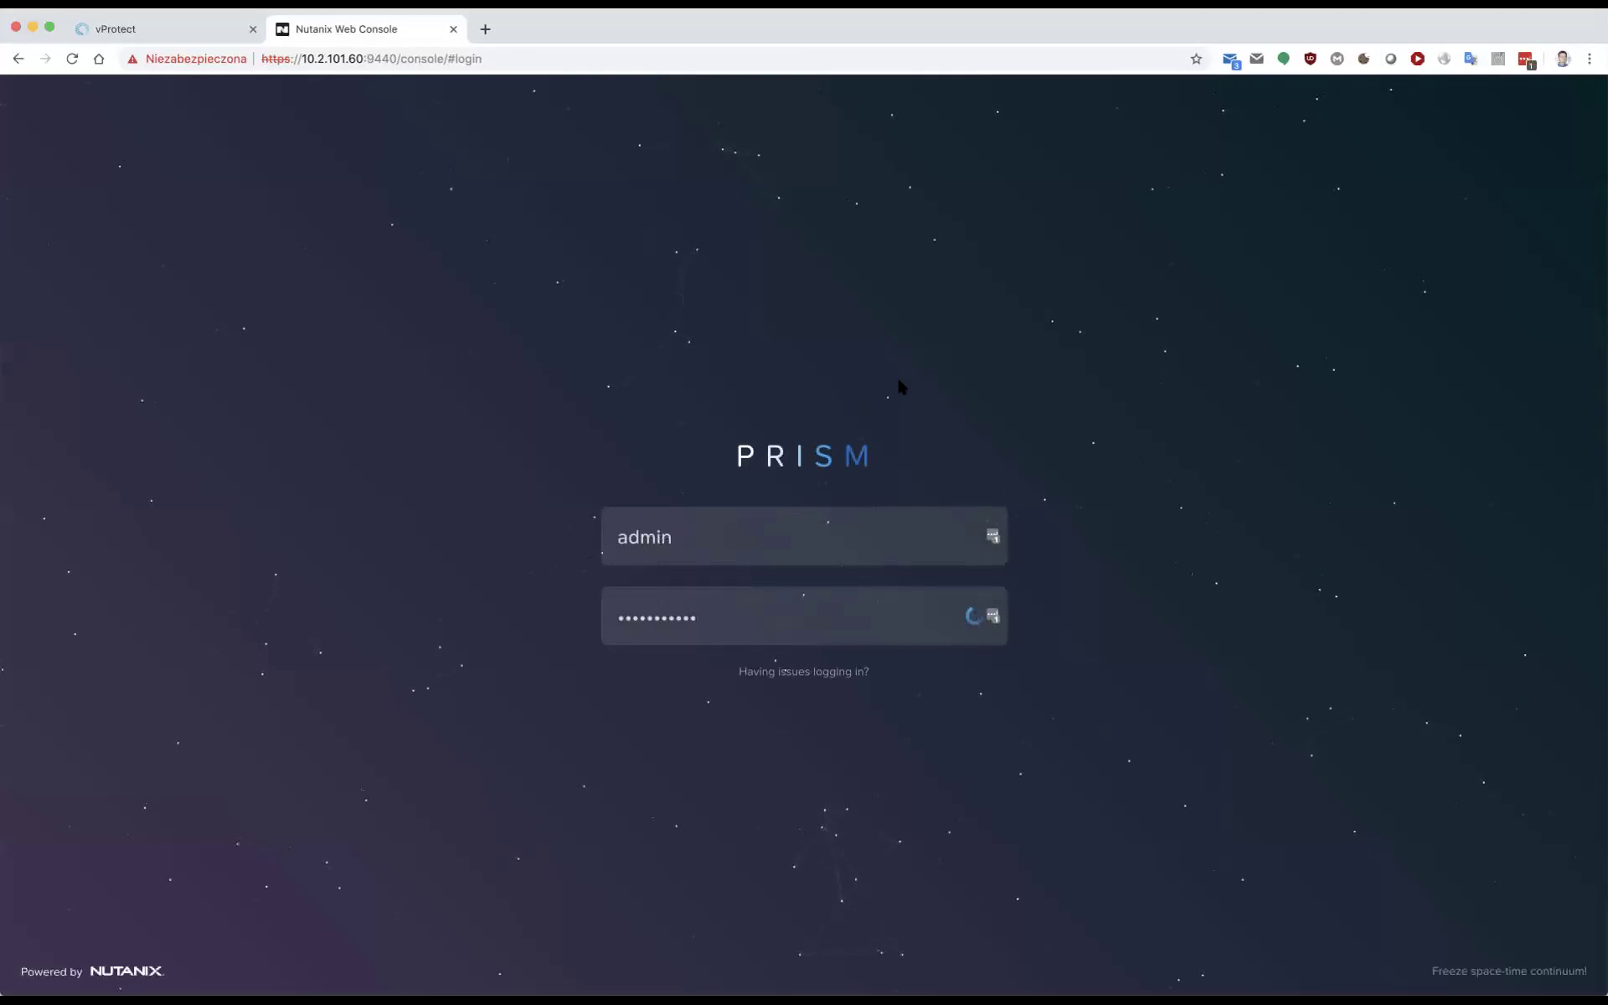
key("Return")
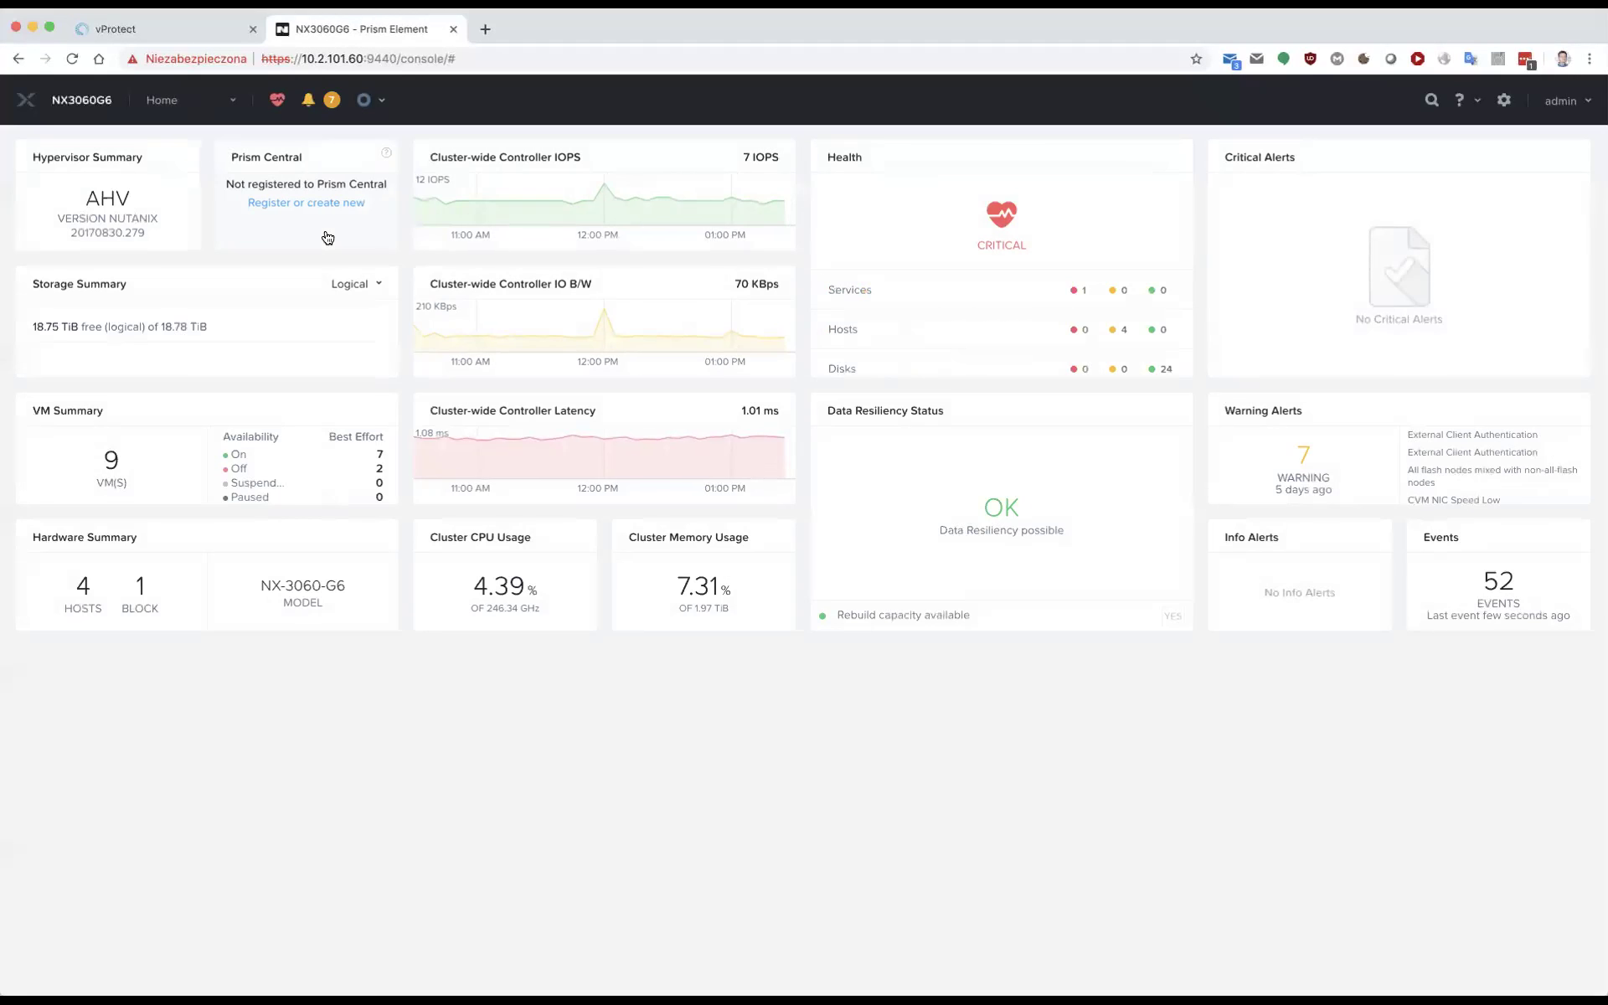
left_click(162, 99)
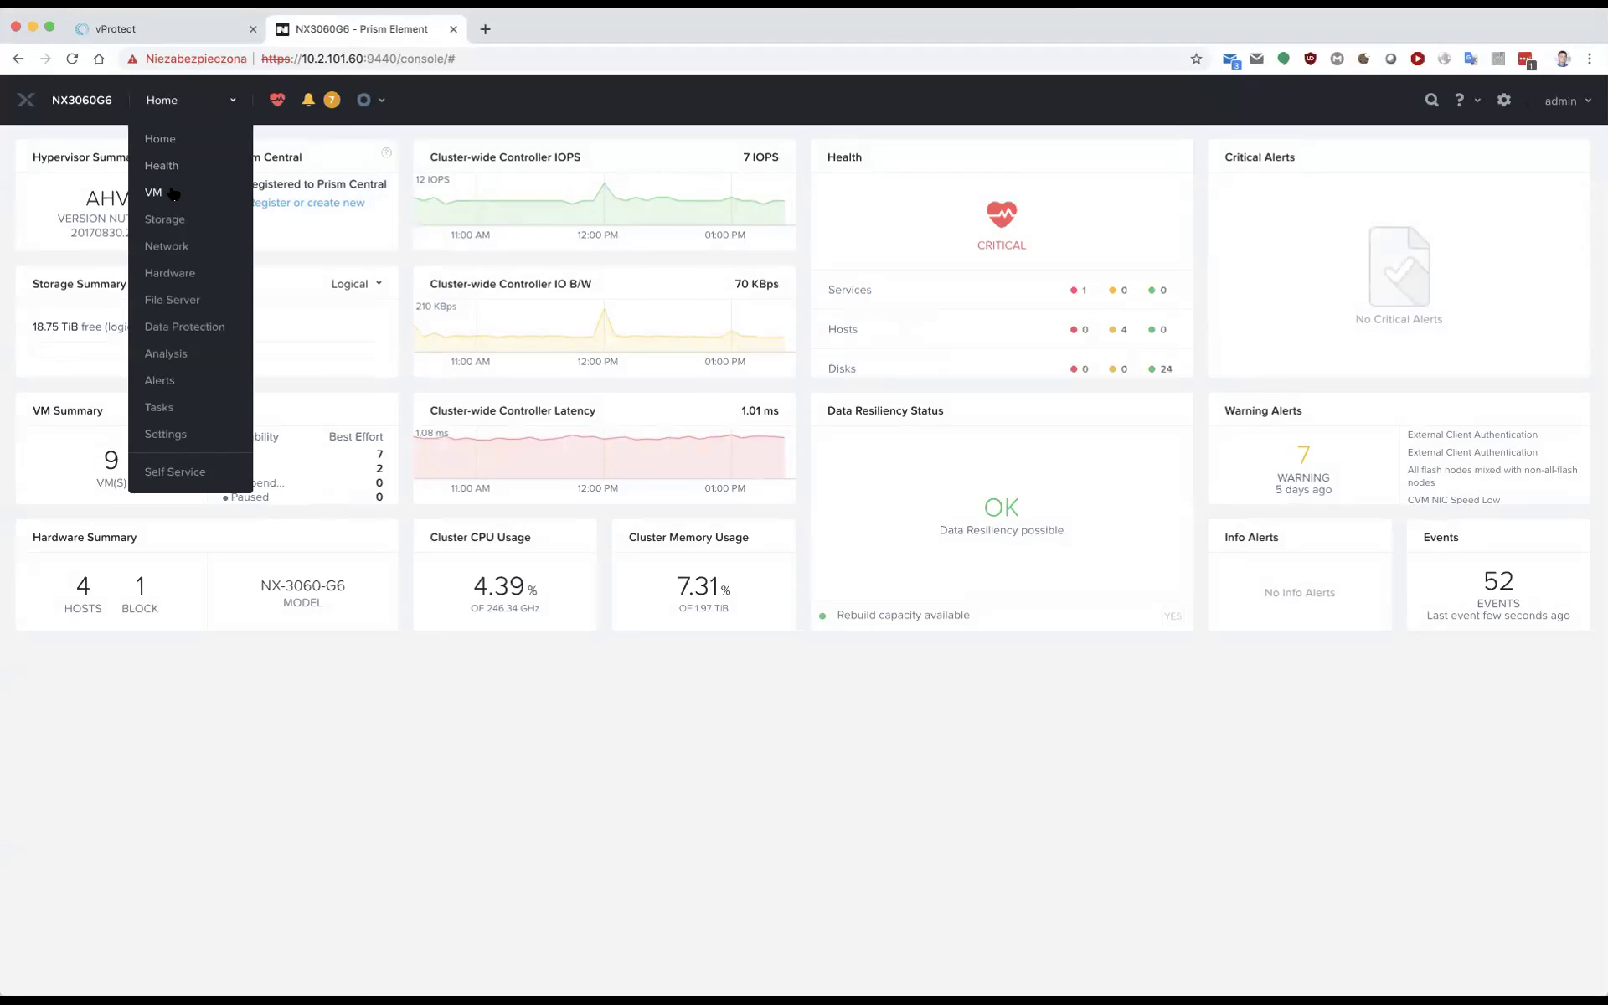
left_click(172, 193)
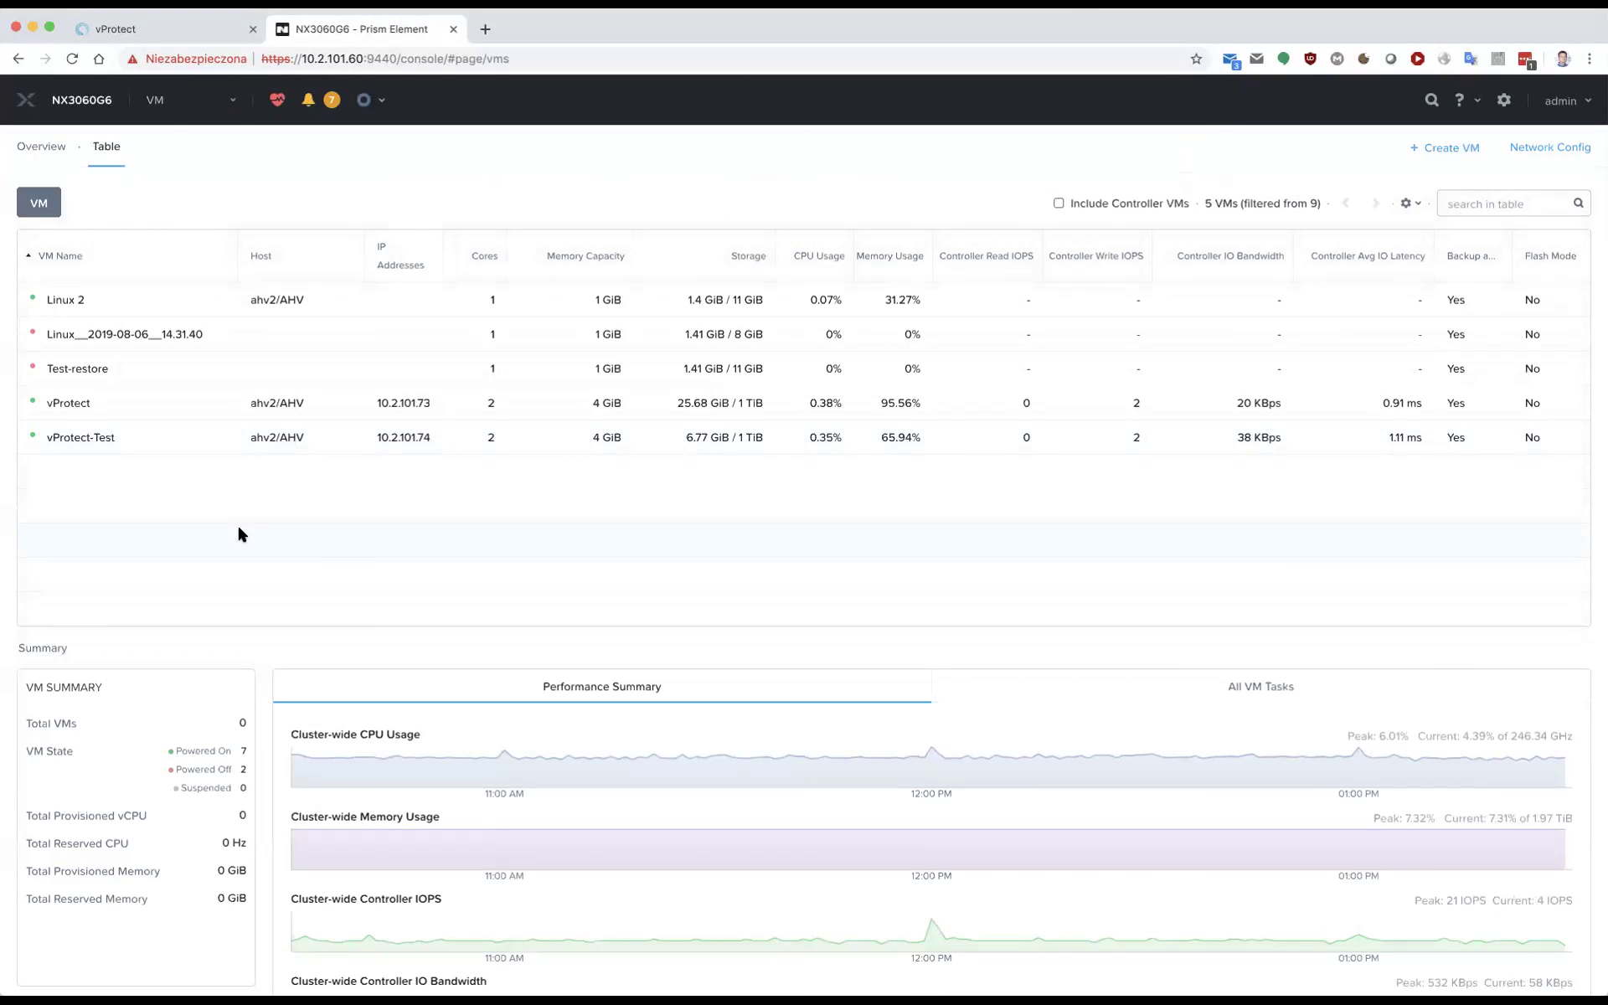
left_click(155, 401)
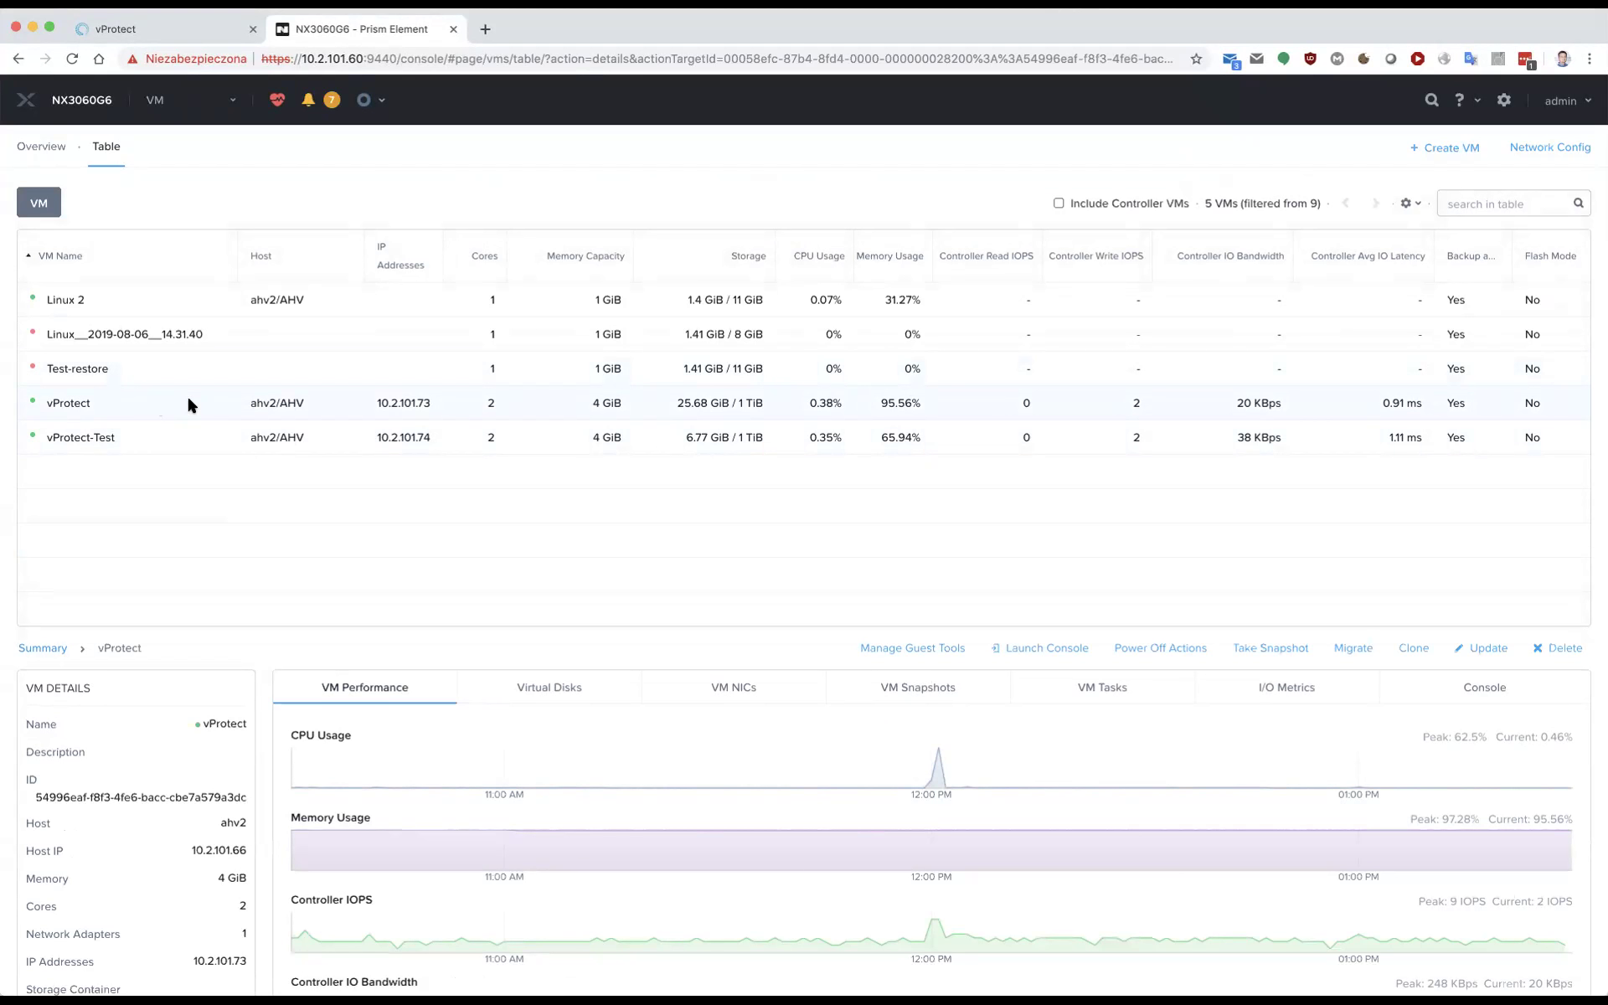
left_click(149, 29)
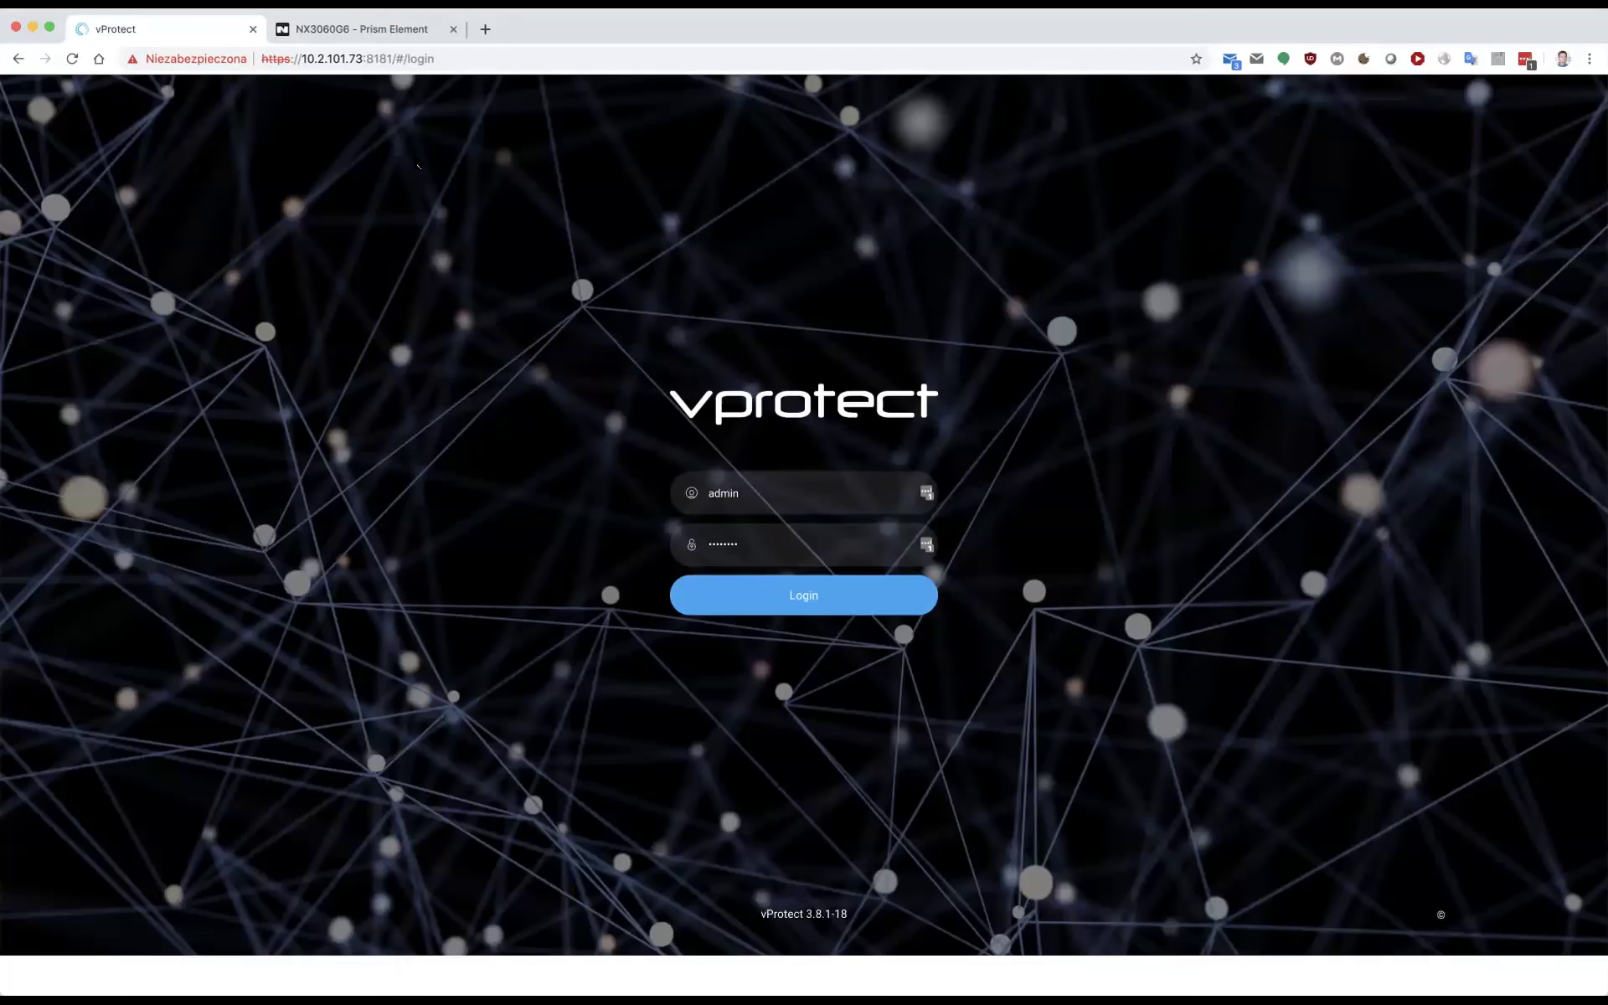
Log in to vProtect and review the dashboard's 100% success rate, briefly visiting the Nodes page
left_click(780, 601)
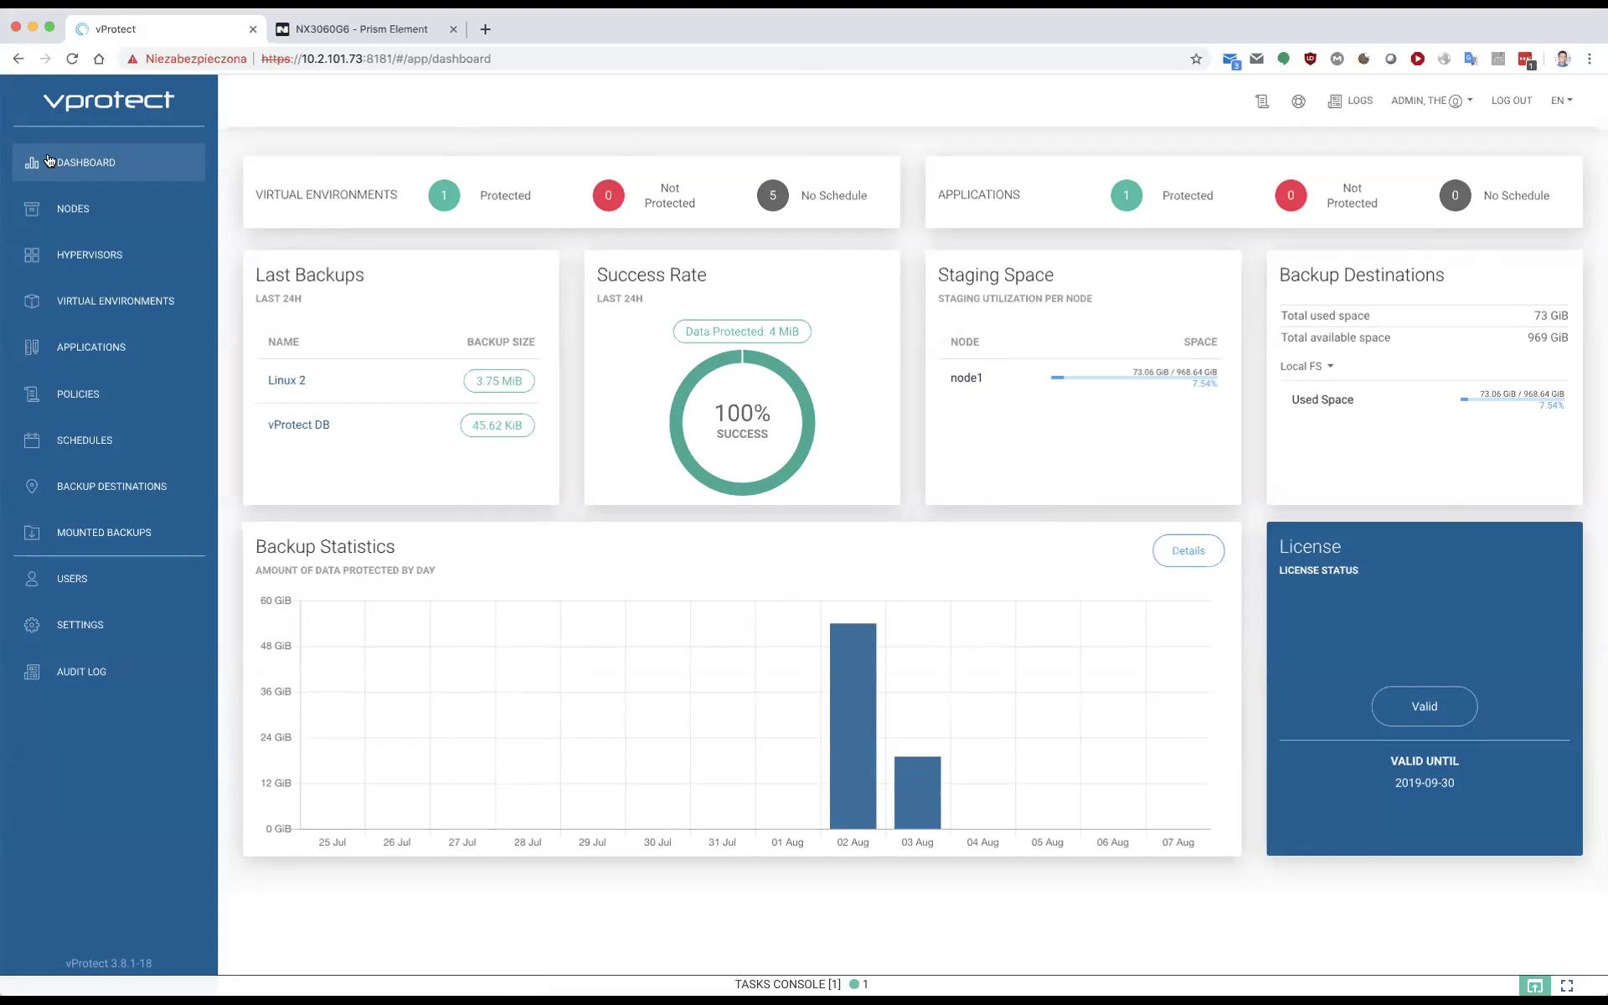
left_click(69, 202)
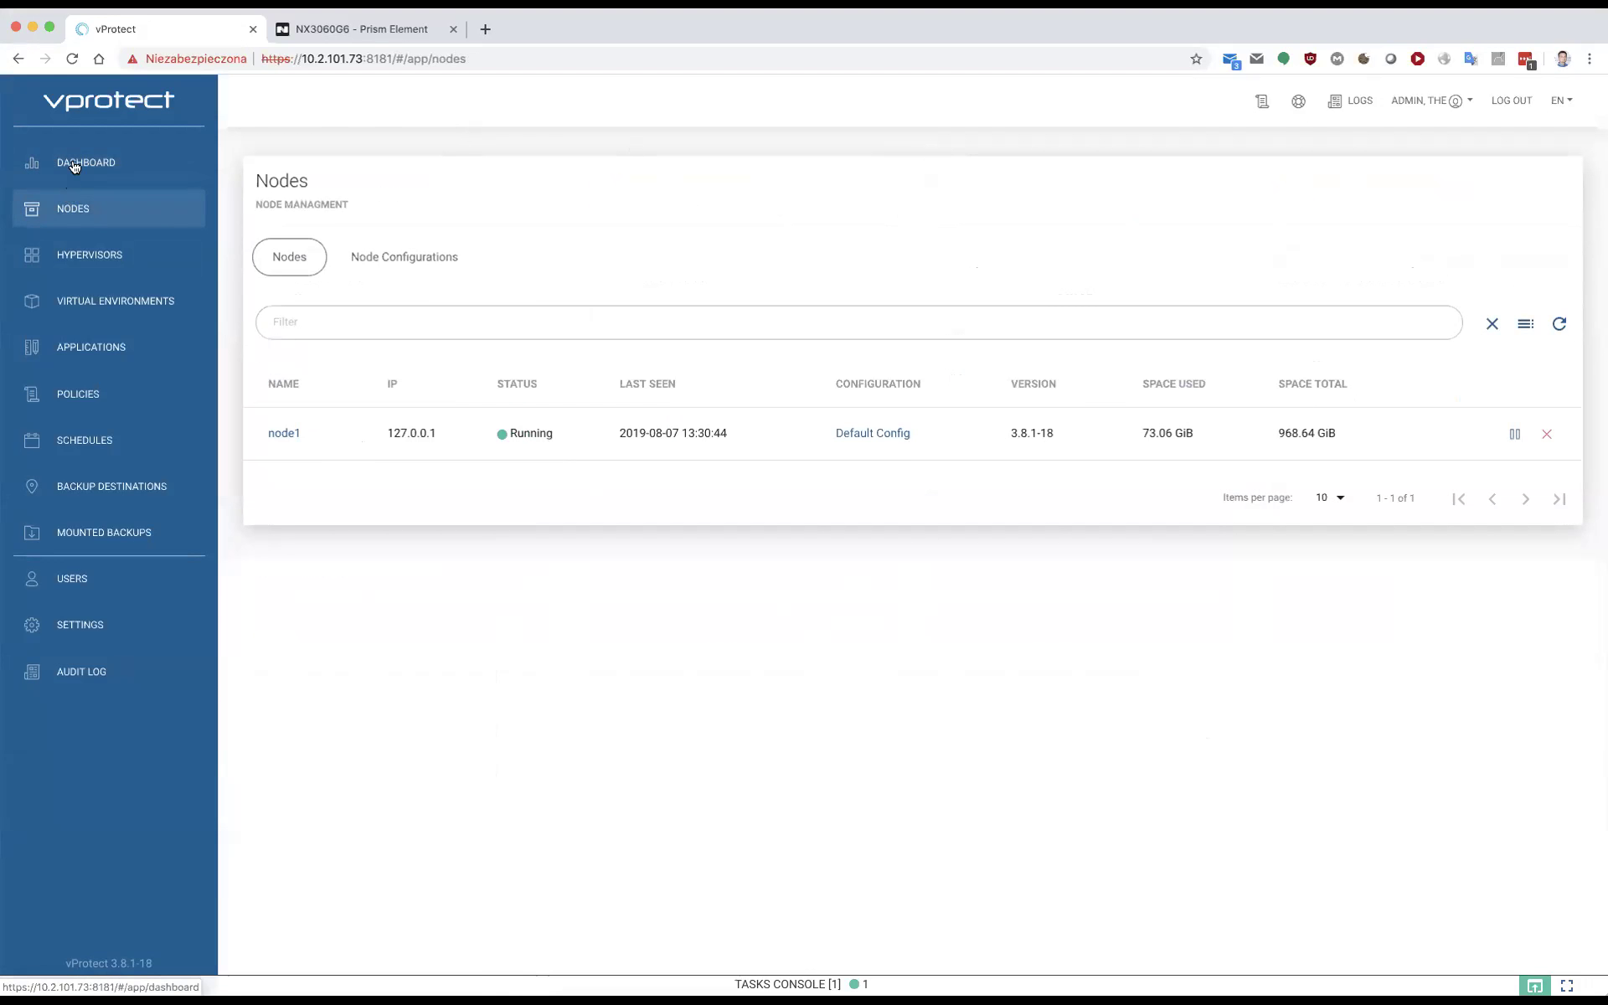
left_click(66, 162)
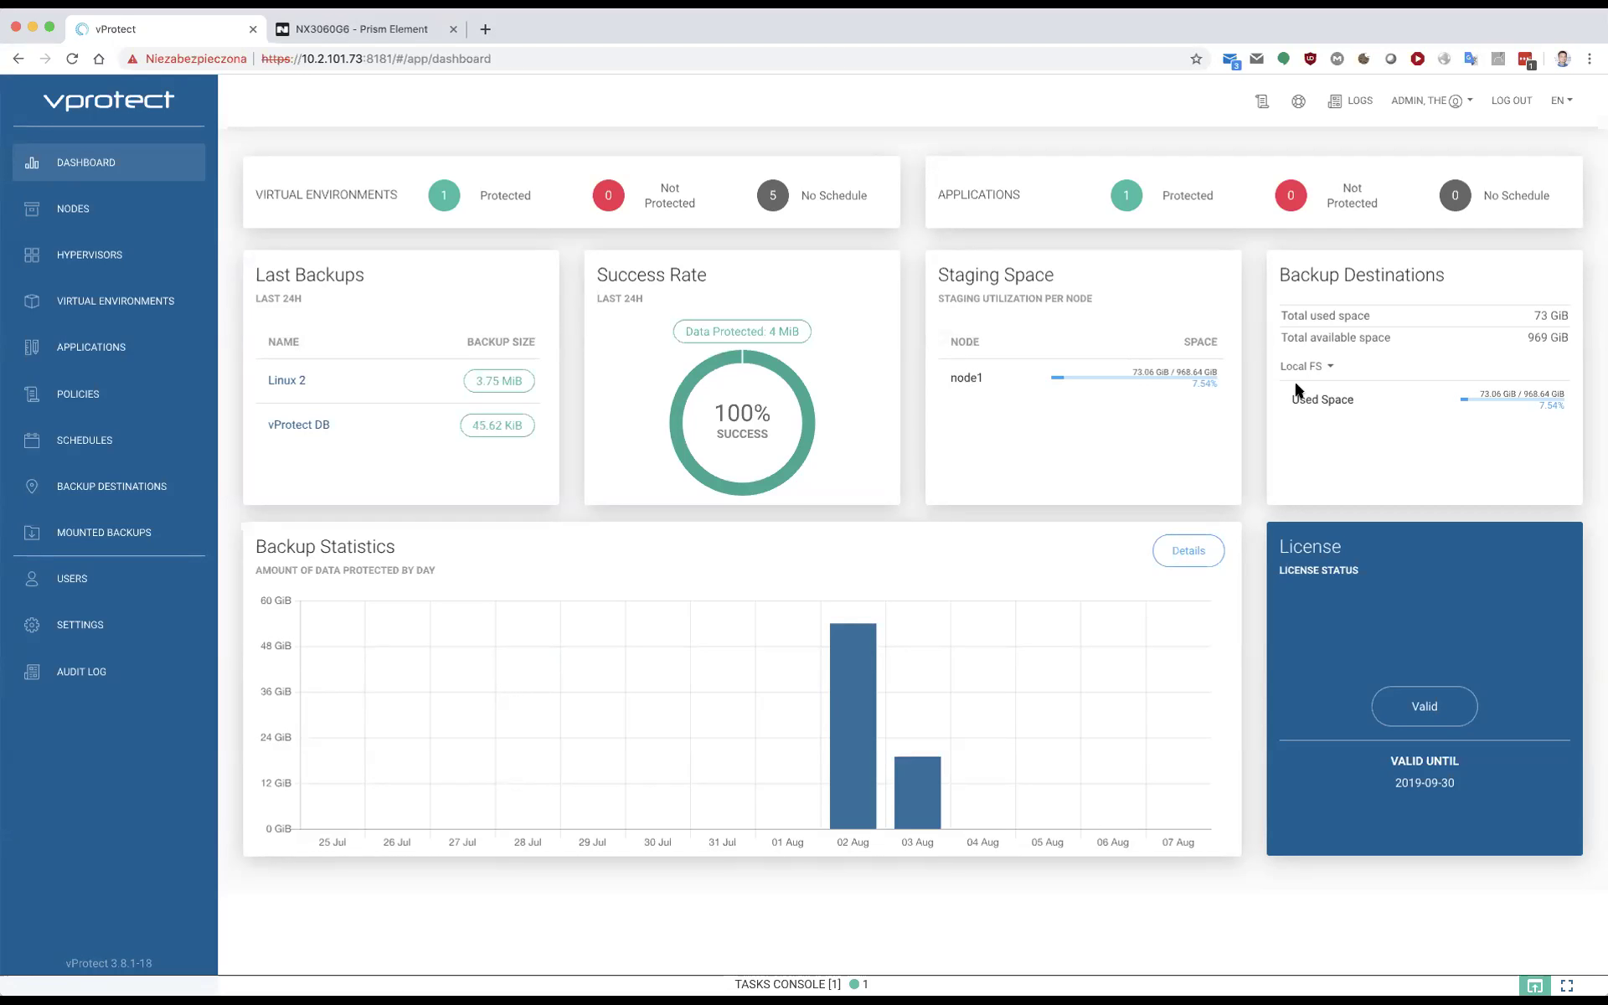
Open Nodes > Node Configurations and edit Default Config, with export path /vprotect_data
left_click(72, 221)
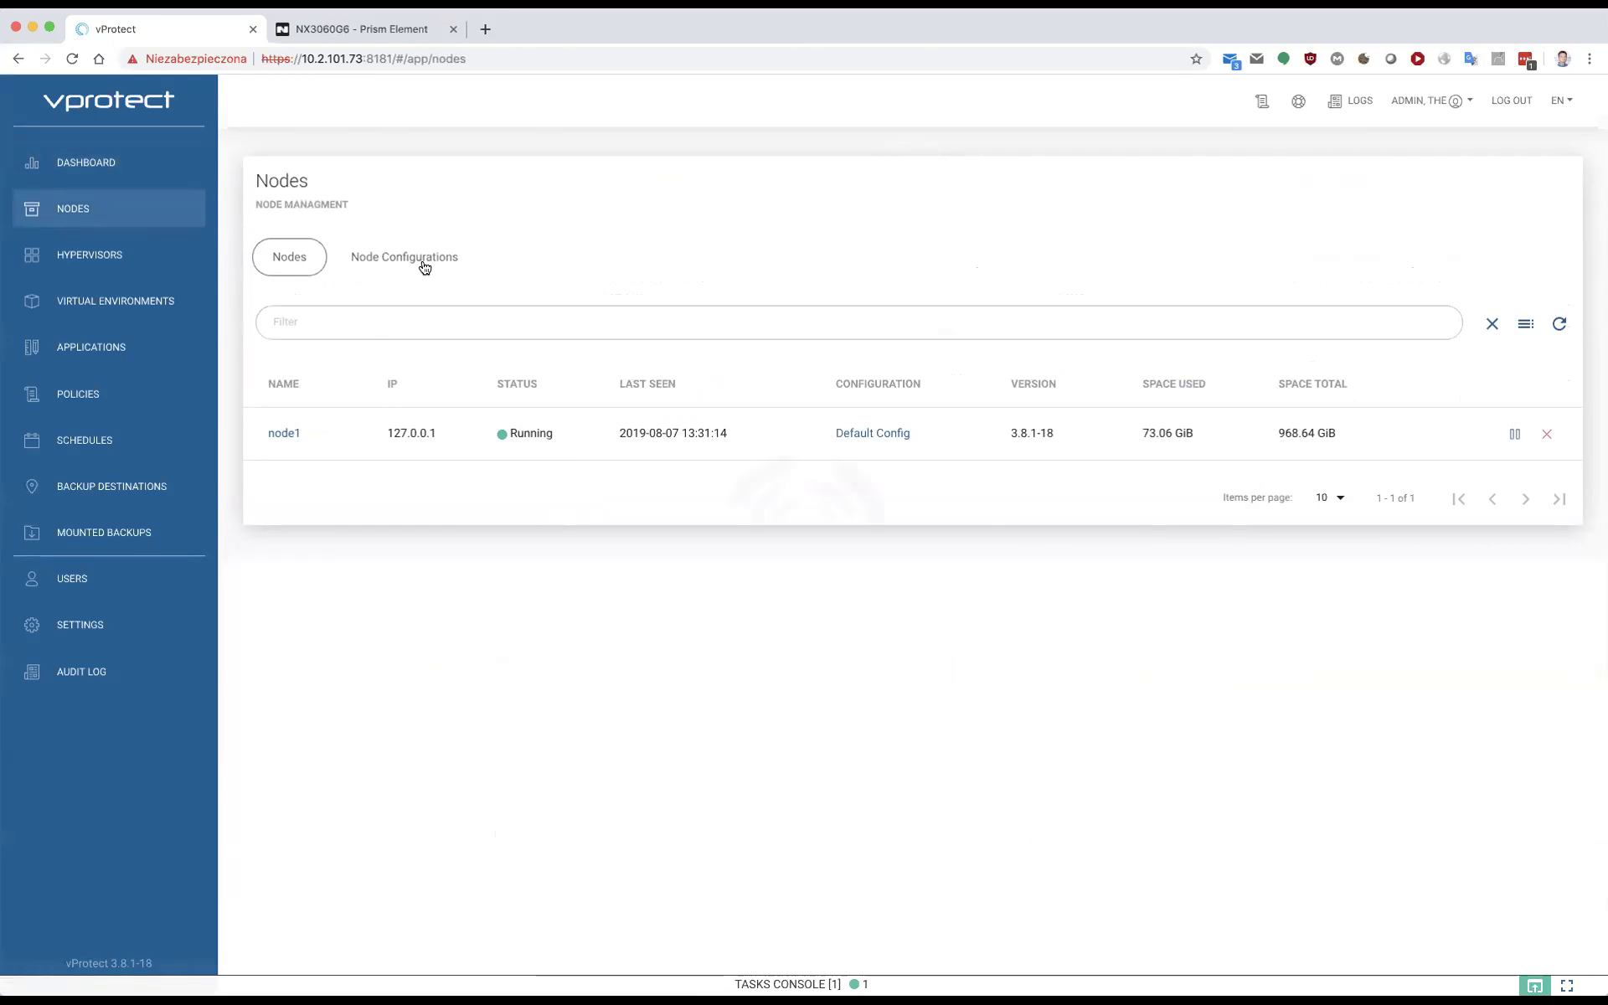
left_click(425, 260)
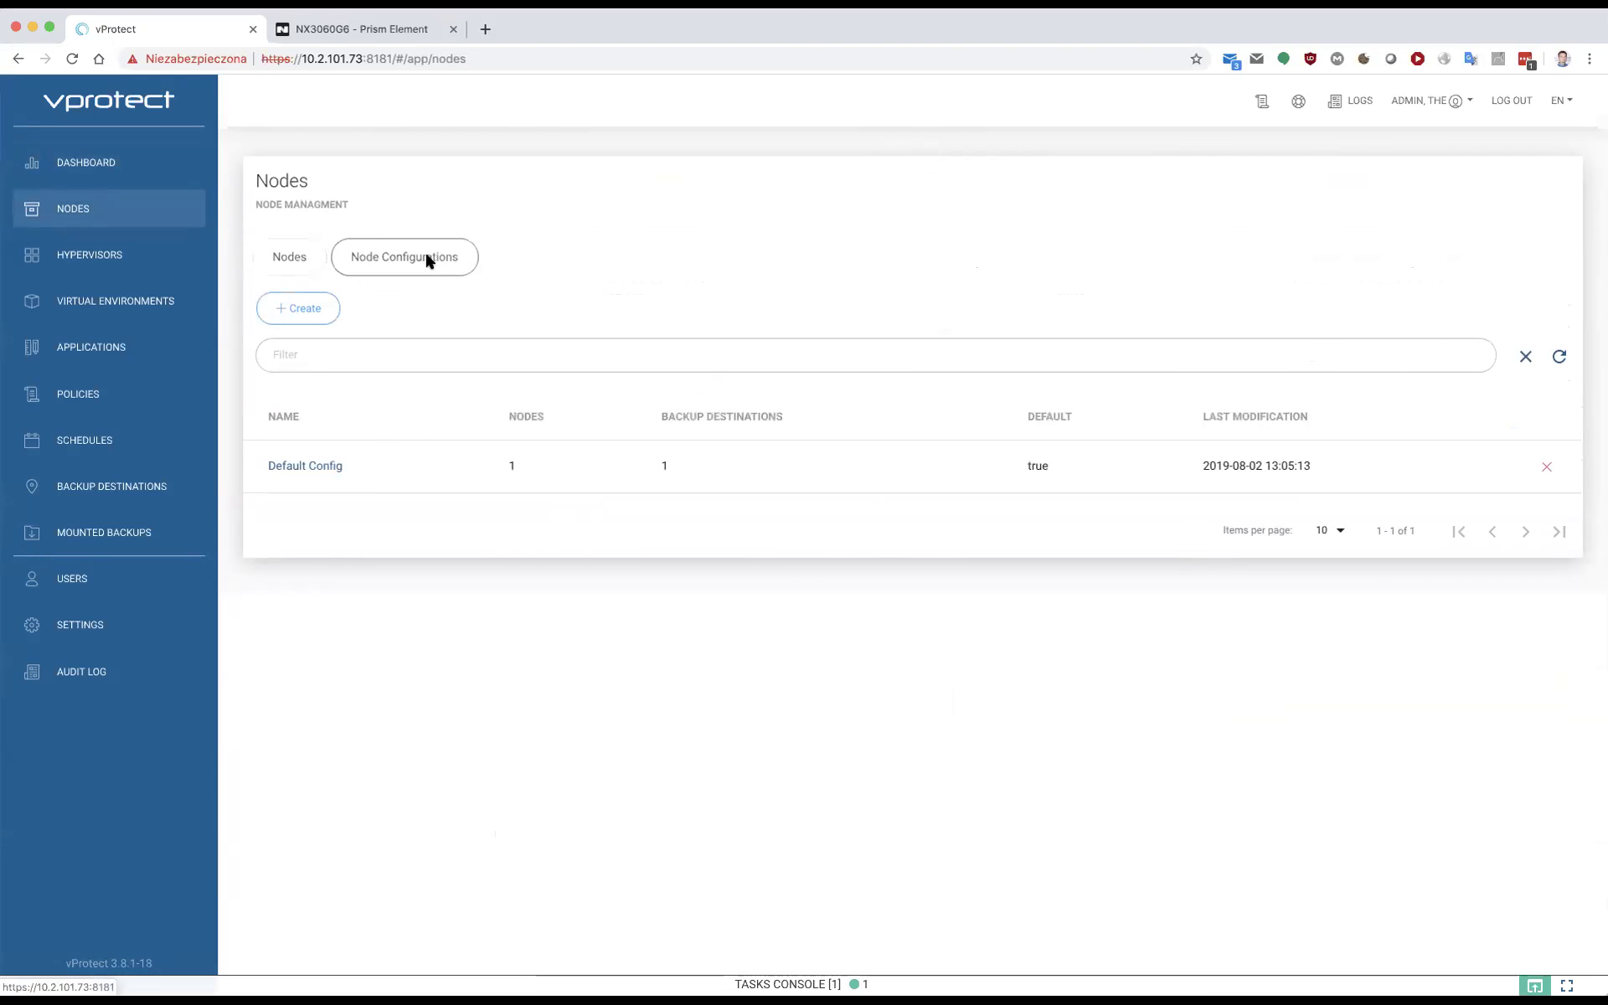
left_click(299, 468)
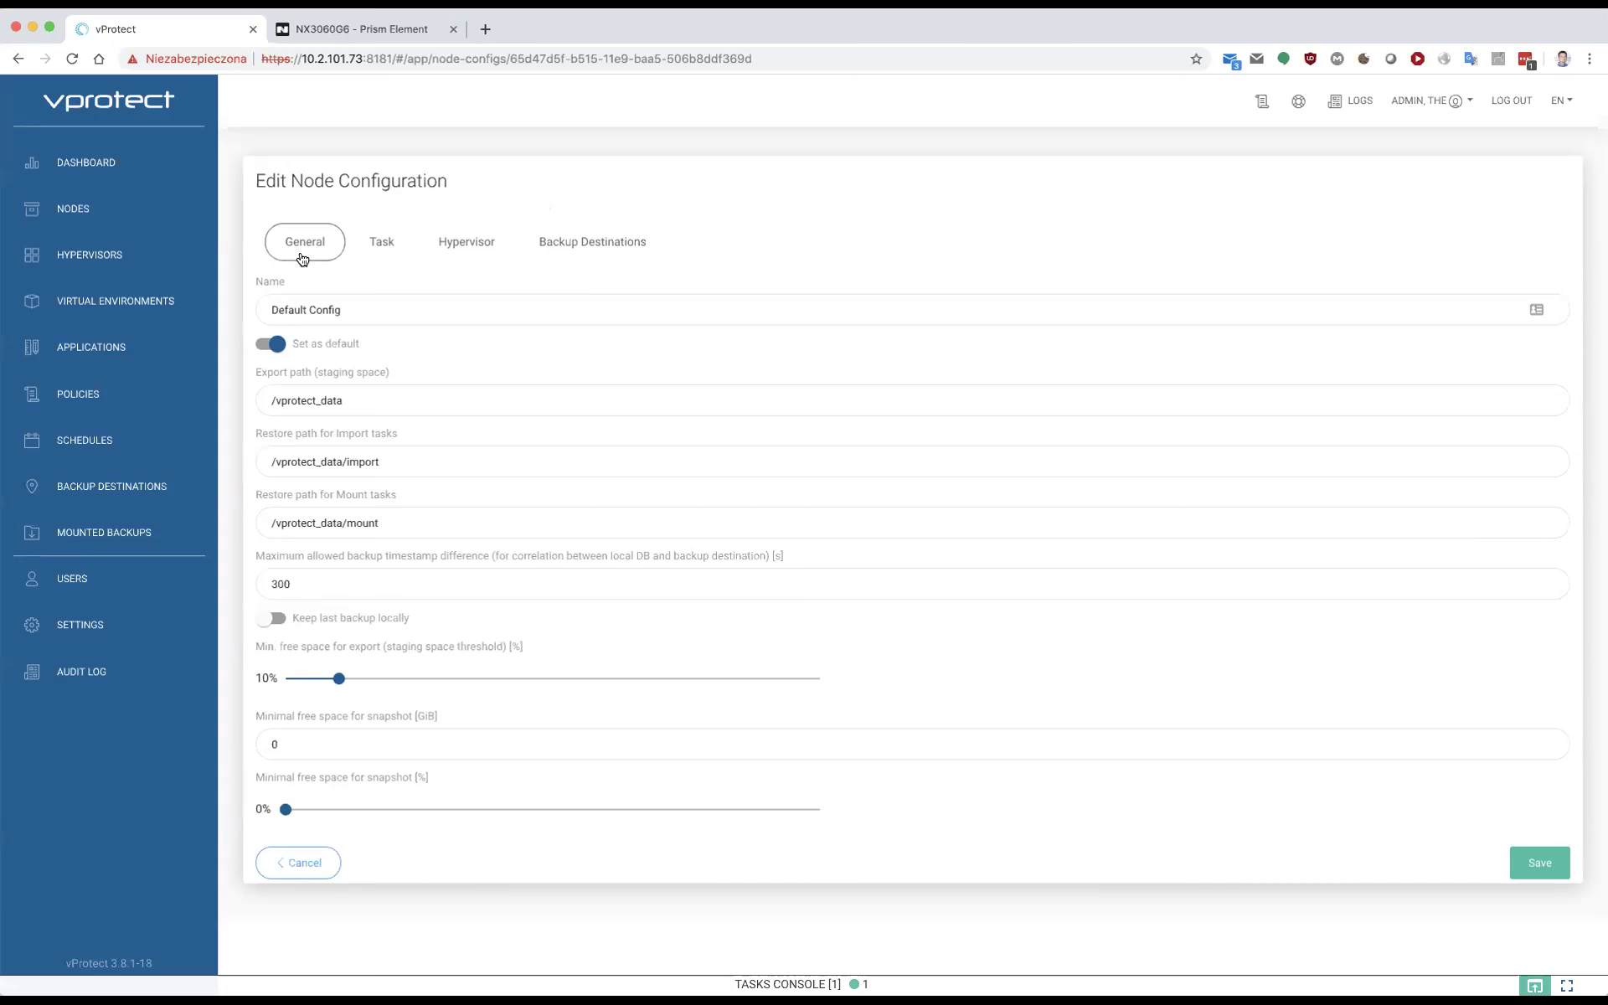
Go to Hypervisor Managers, start a new manager with type Nutanix Prism Element, then cancel the form
left_click(94, 256)
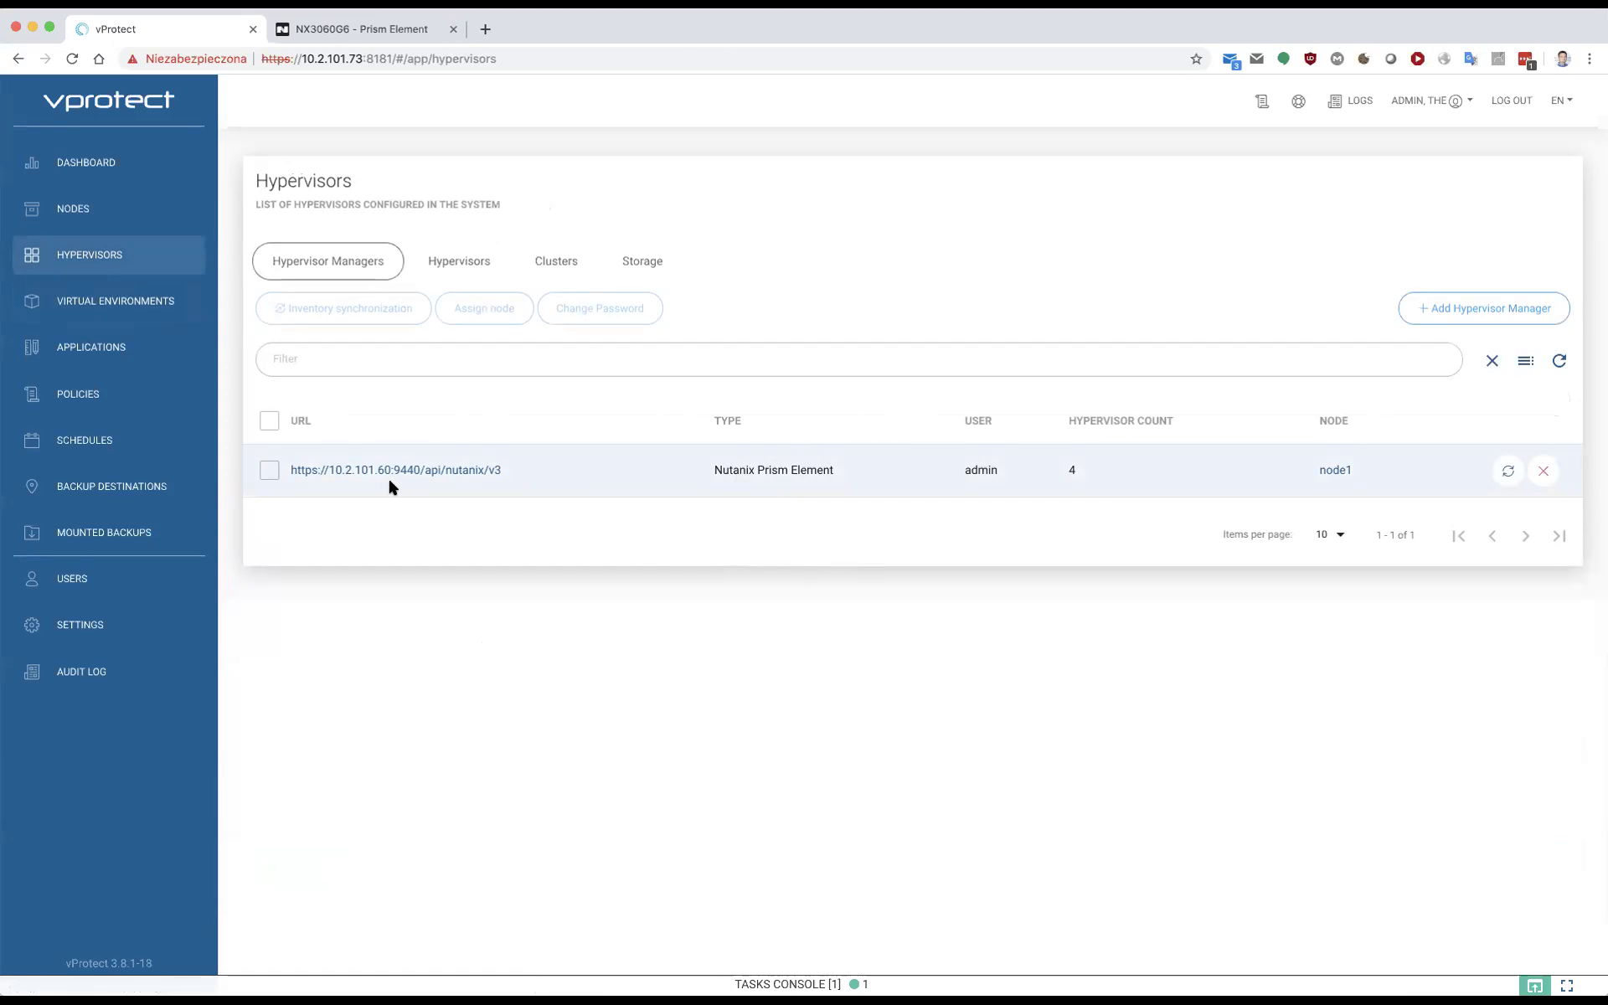
left_click(1444, 311)
left_click(355, 309)
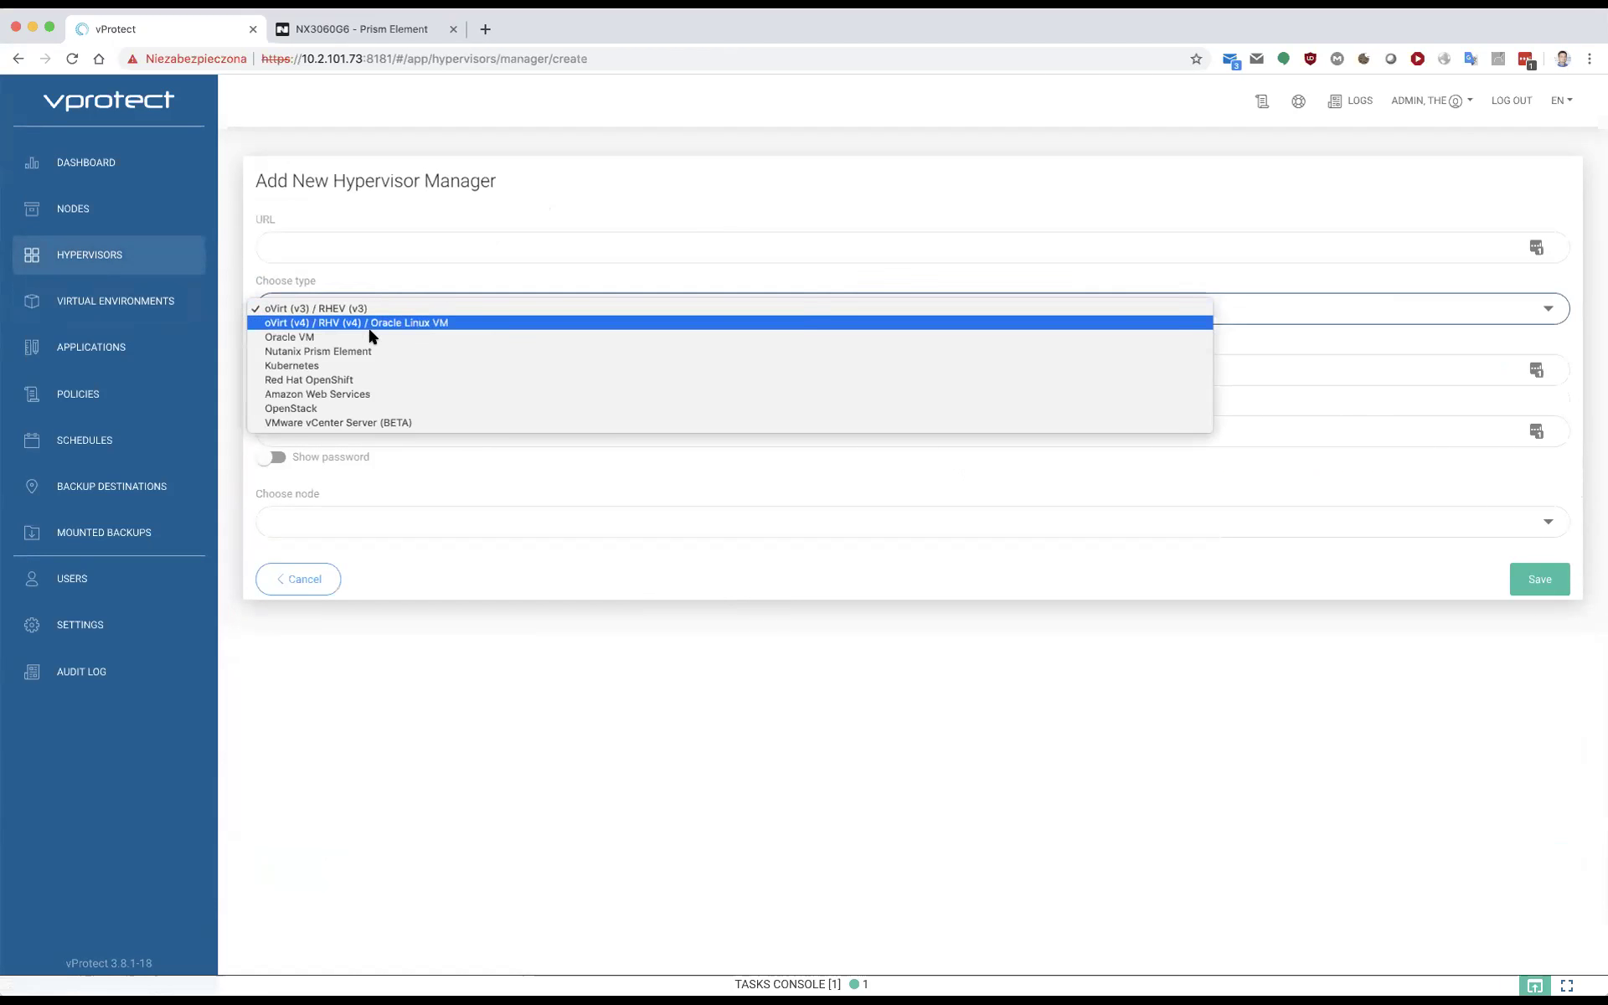
left_click(362, 351)
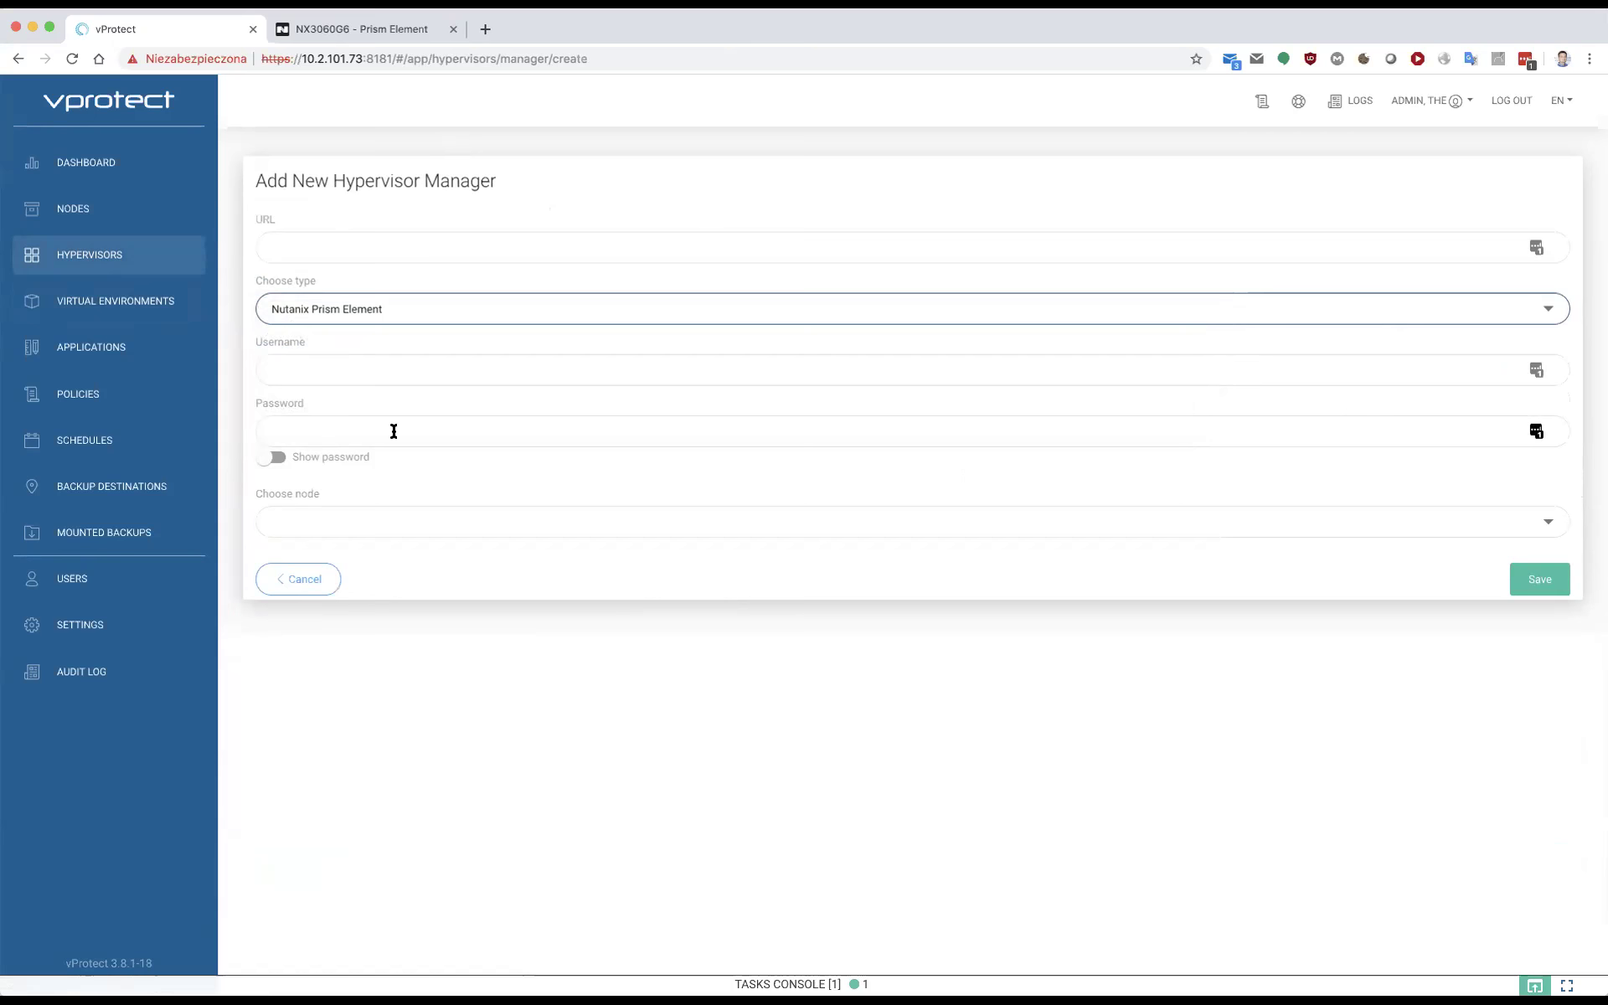
left_click(333, 317)
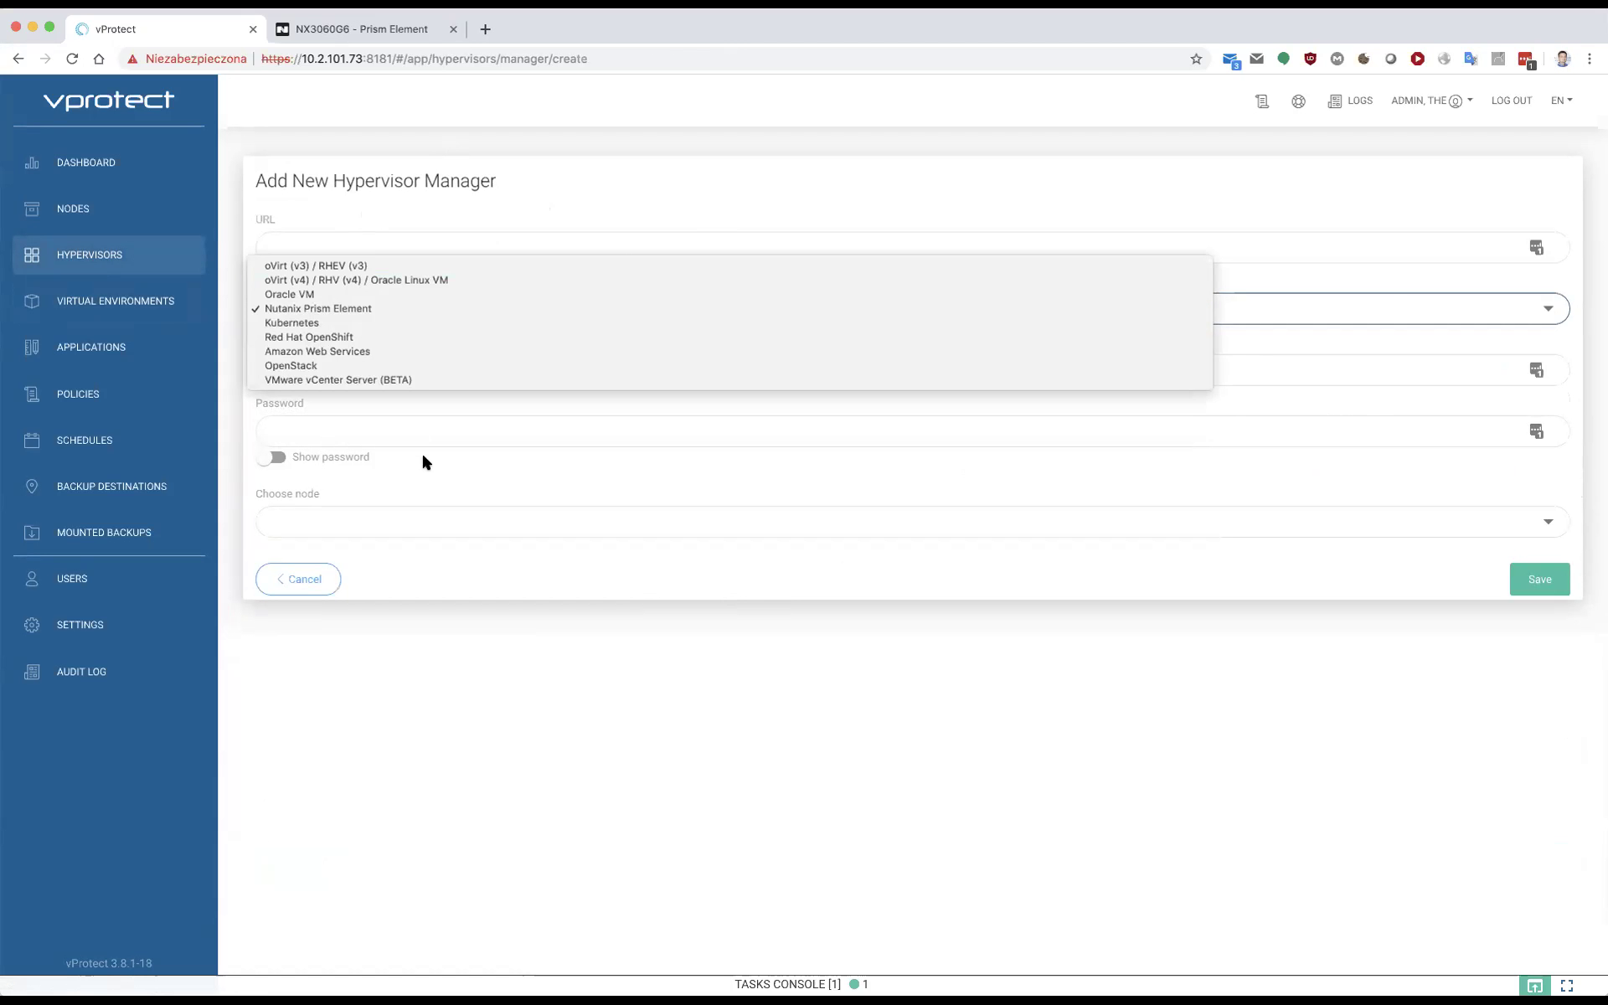
left_click(566, 596)
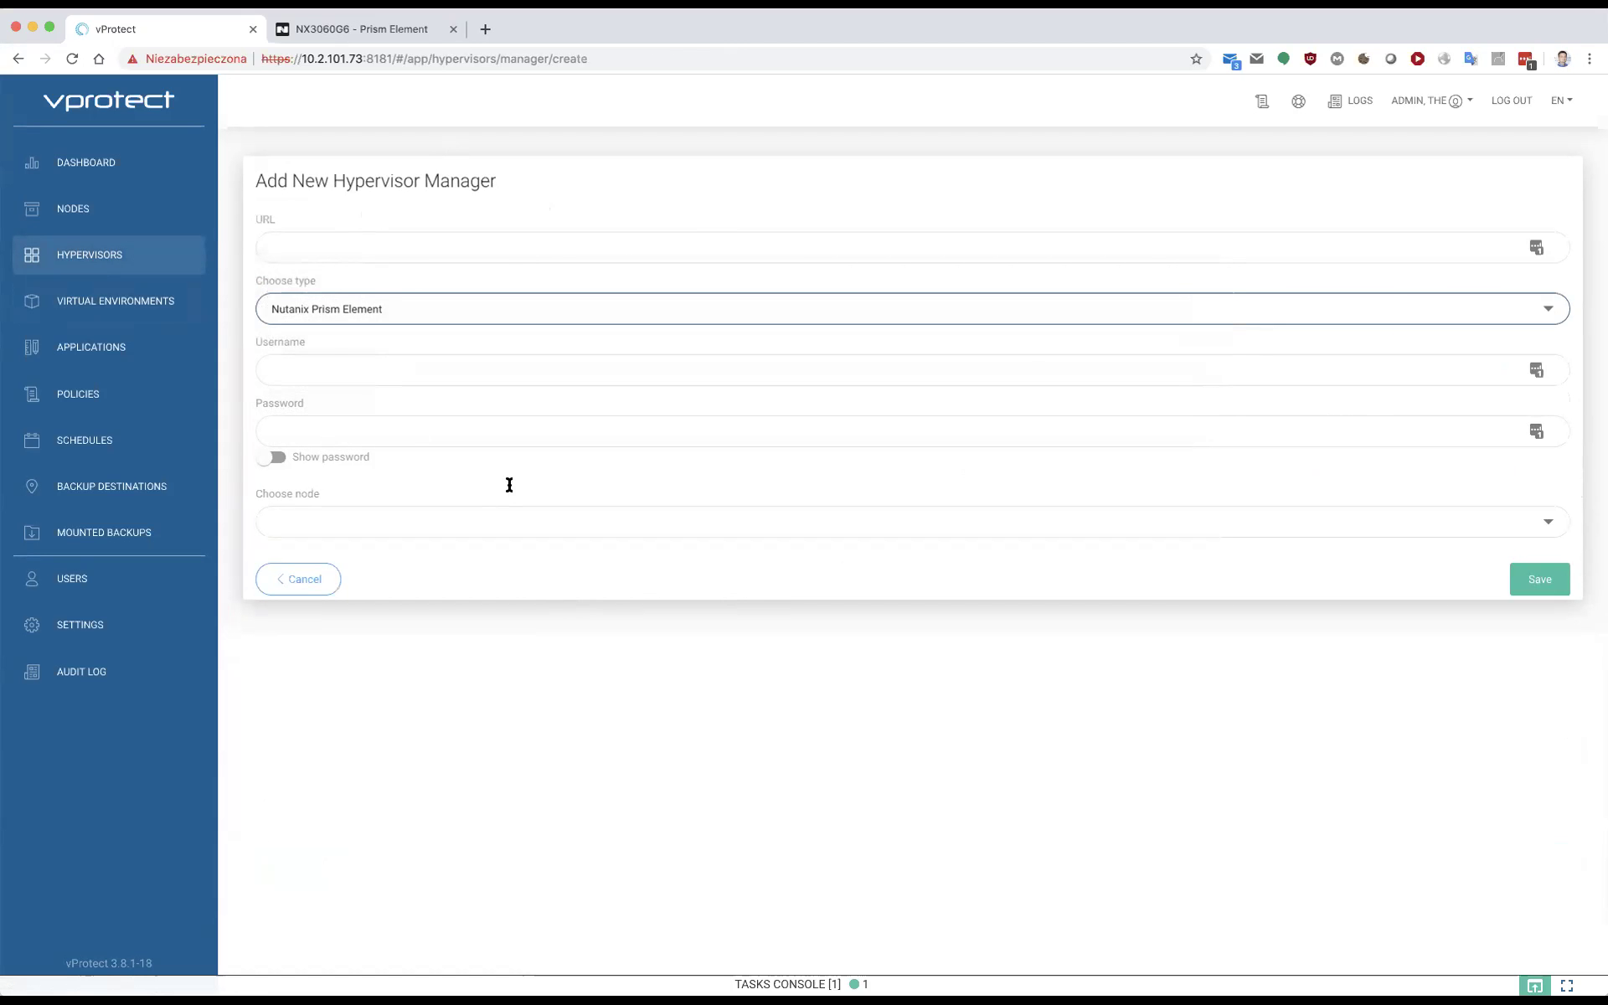
left_click(393, 317)
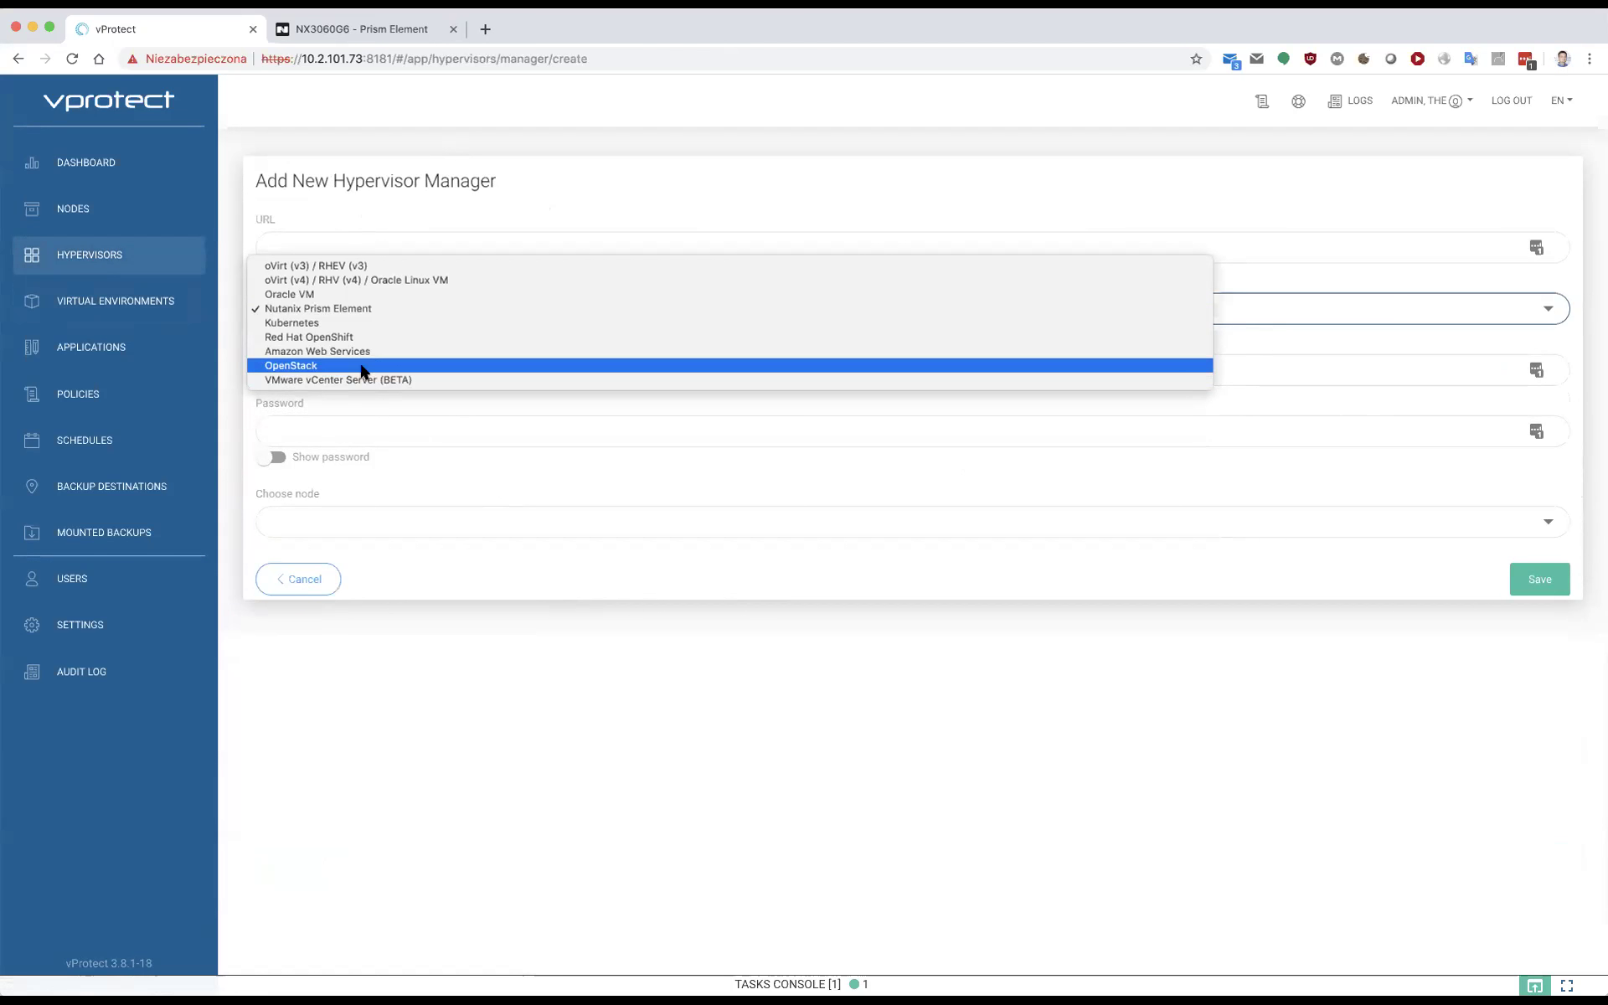
left_click(451, 570)
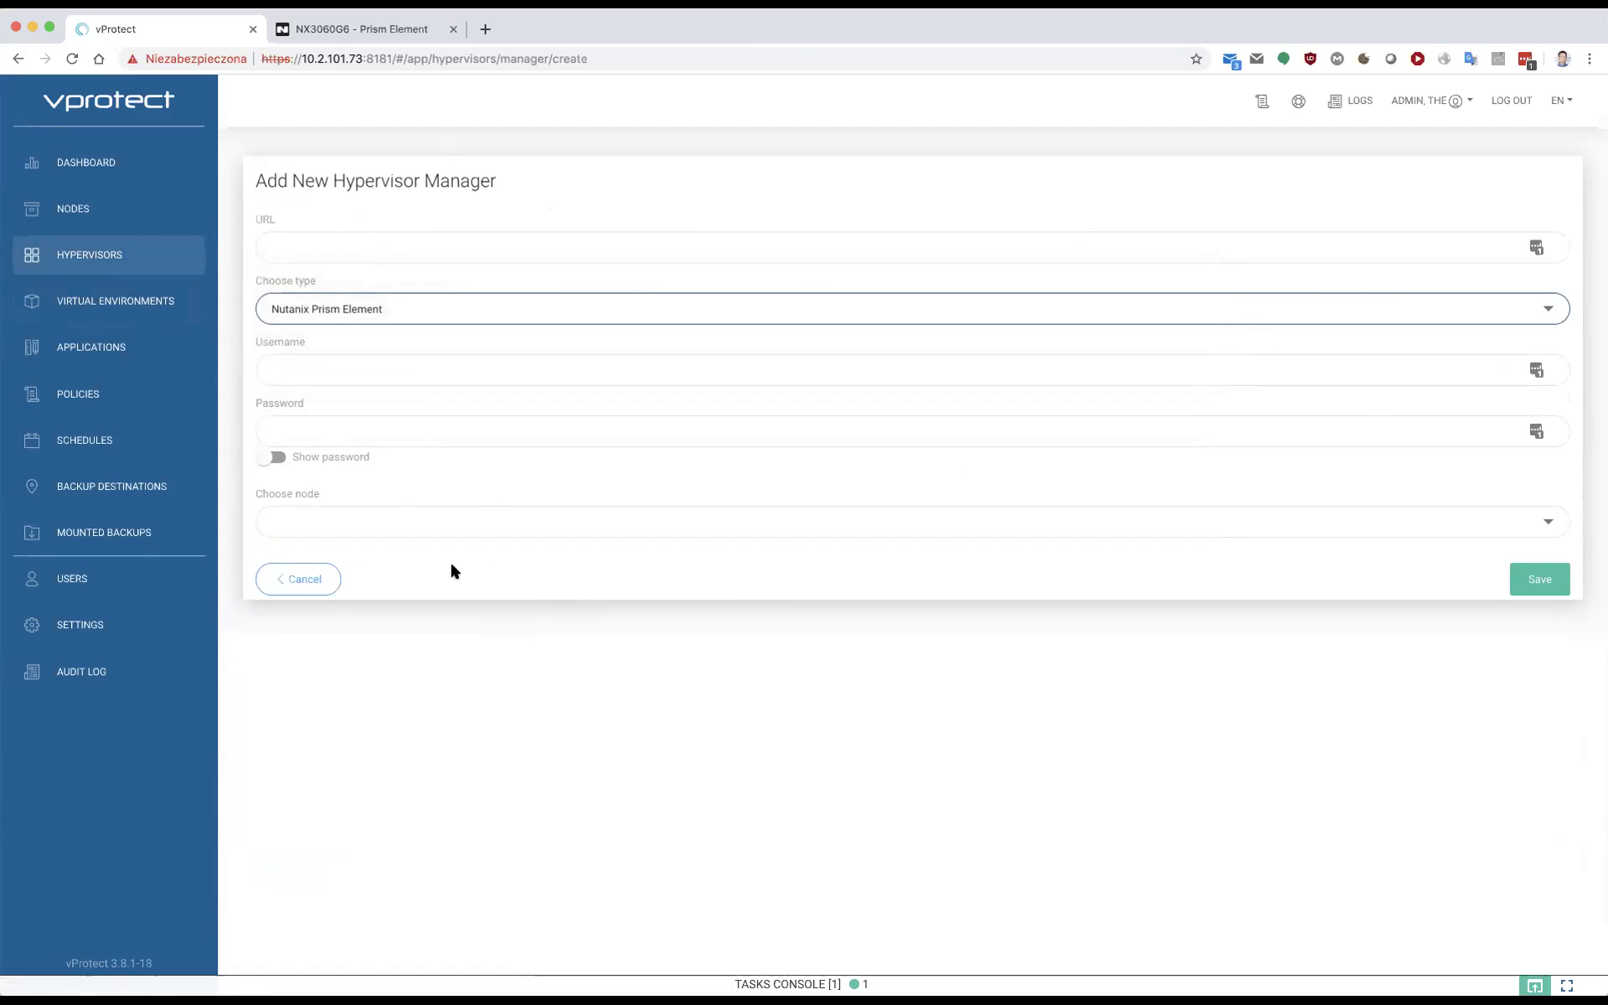
left_click(326, 581)
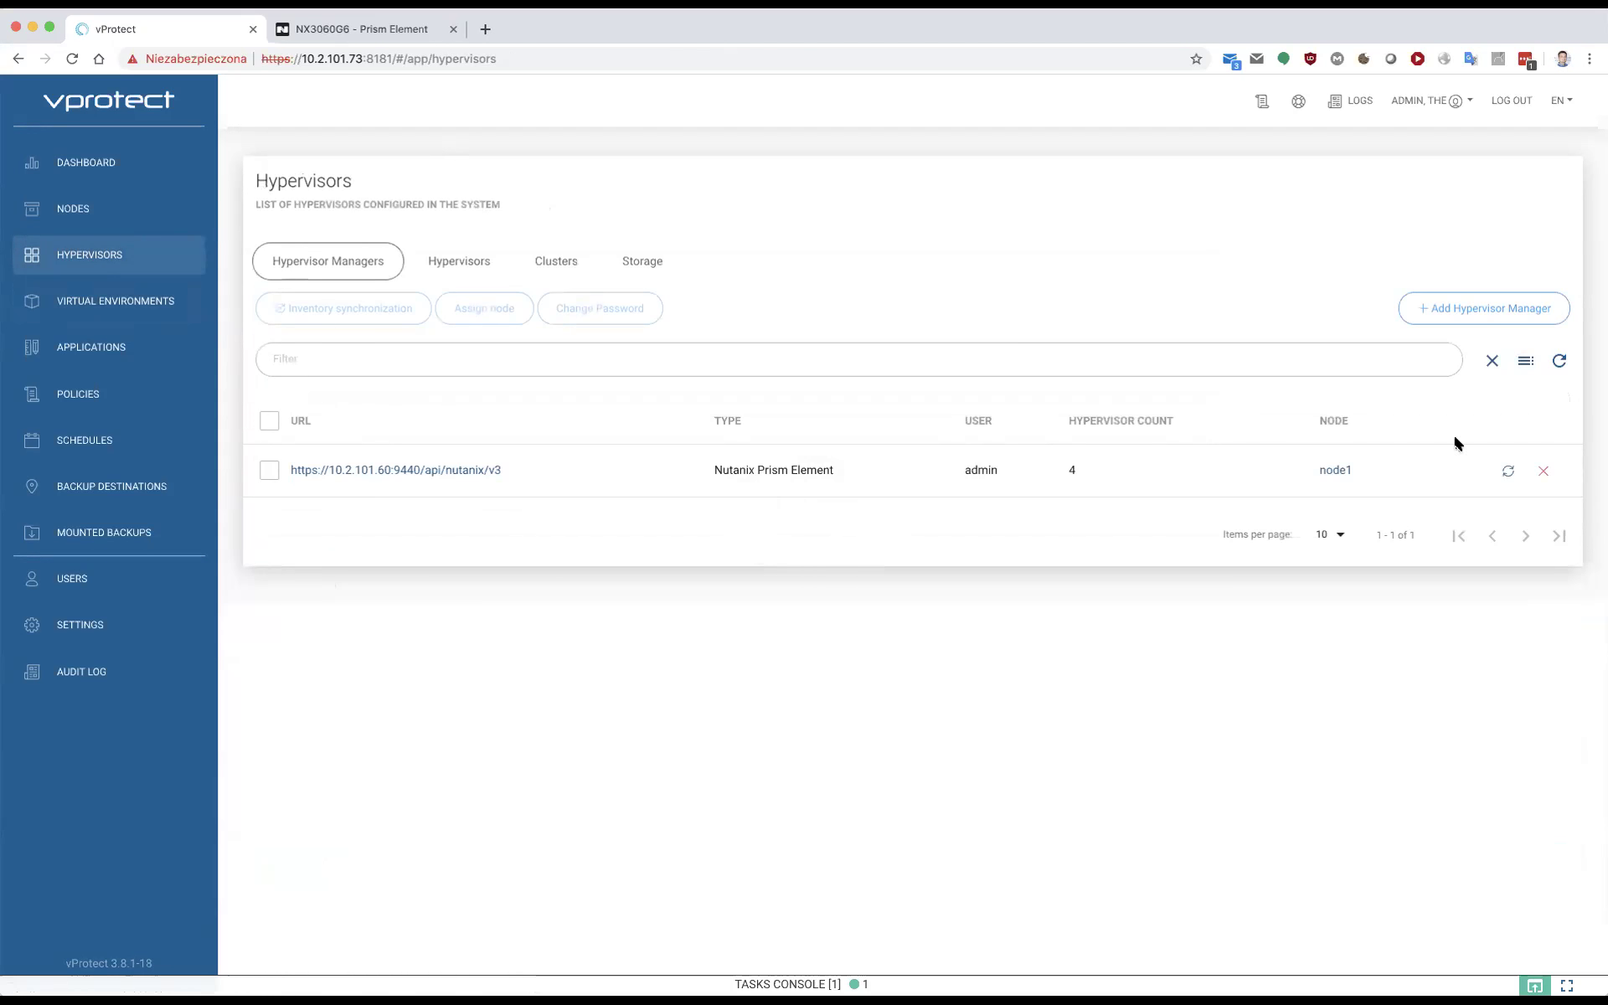
Synchronize the 10.2.101.60 manager's inventory and follow its task in the Tasks Console
left_click(1507, 470)
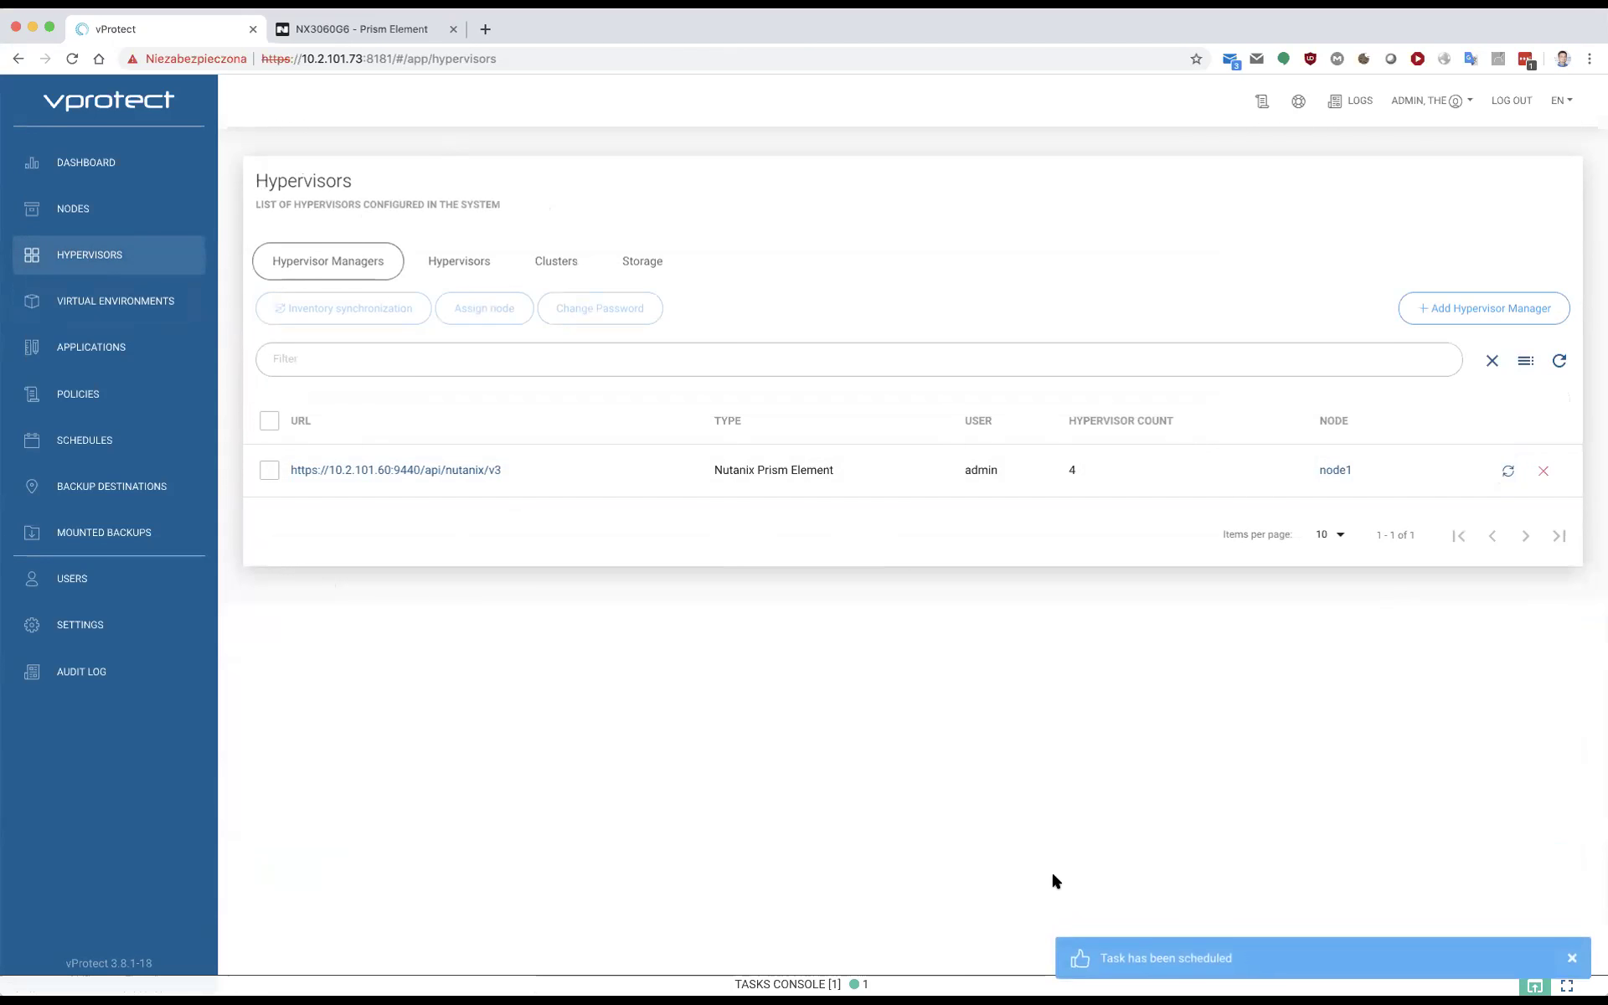
left_click(930, 983)
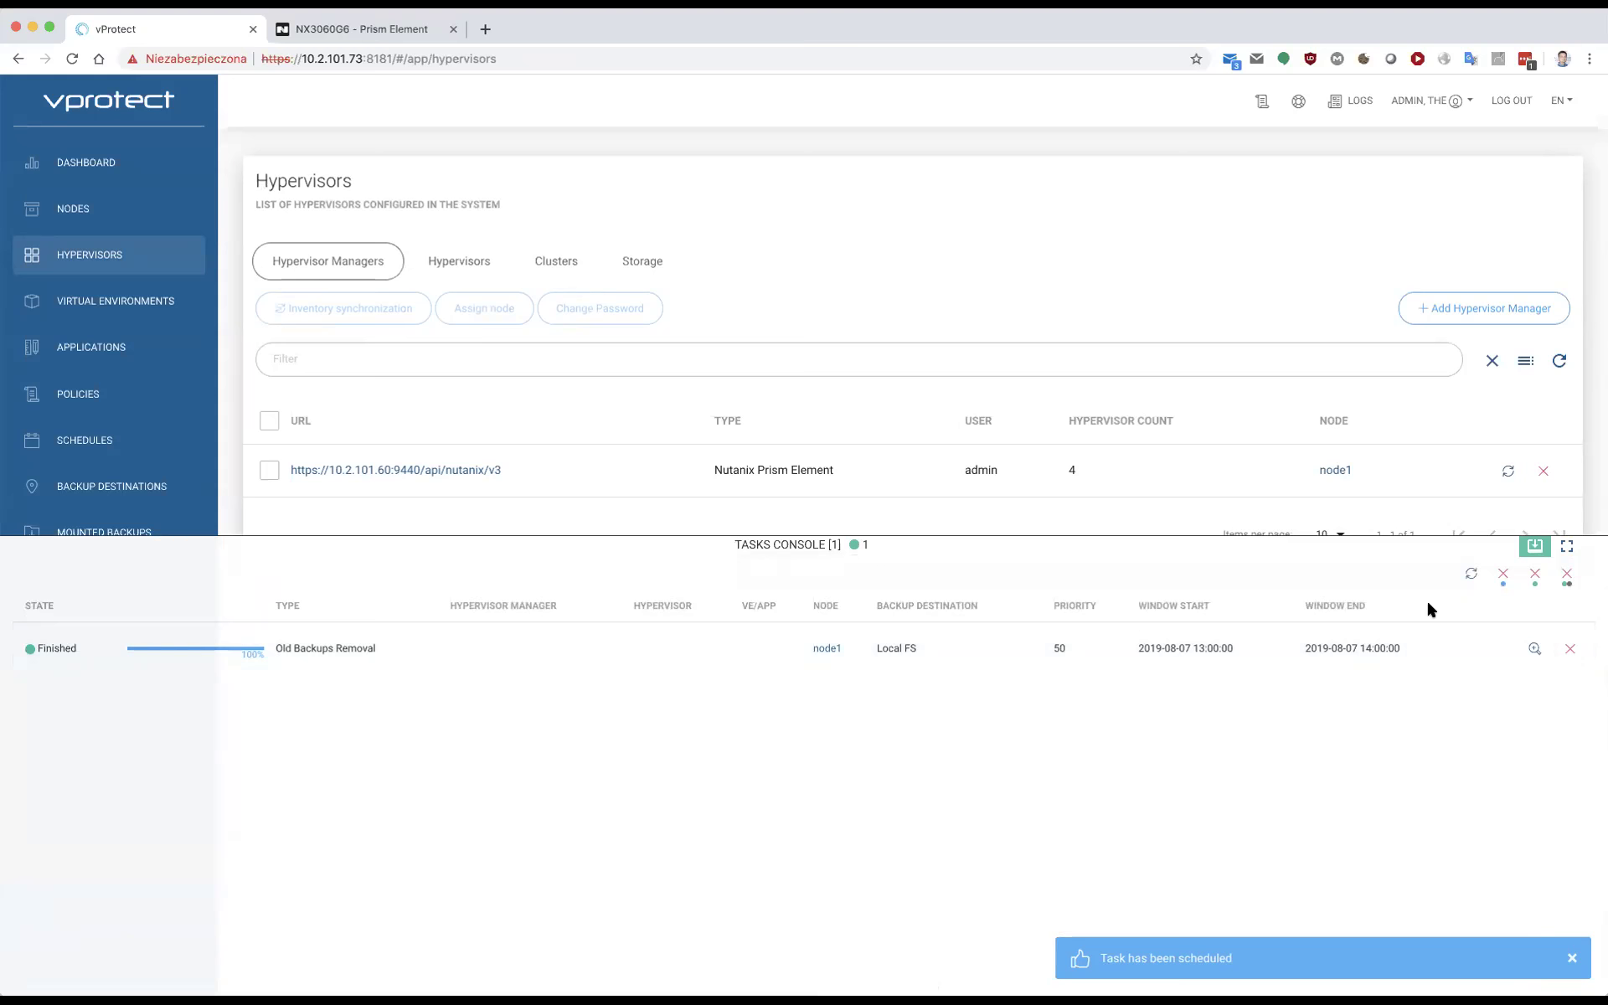
left_click(1470, 575)
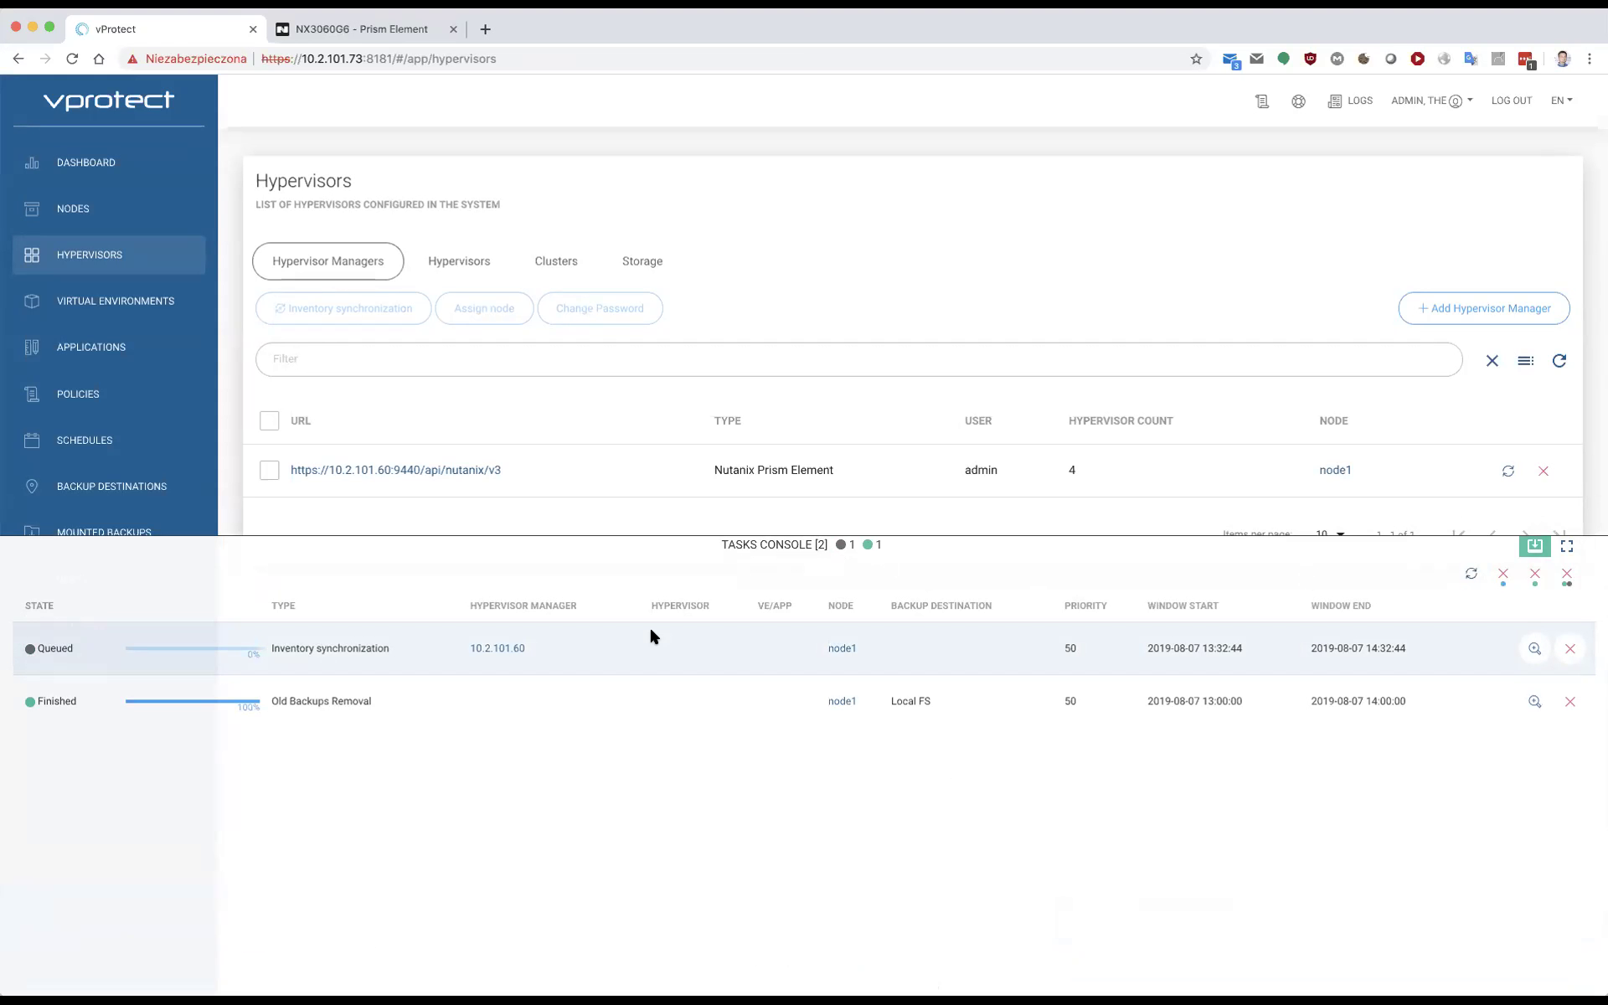
From Virtual Environments, submit an Incremental backup of the Linux 2 VM to Local FS
left_click(648, 540)
left_click(149, 305)
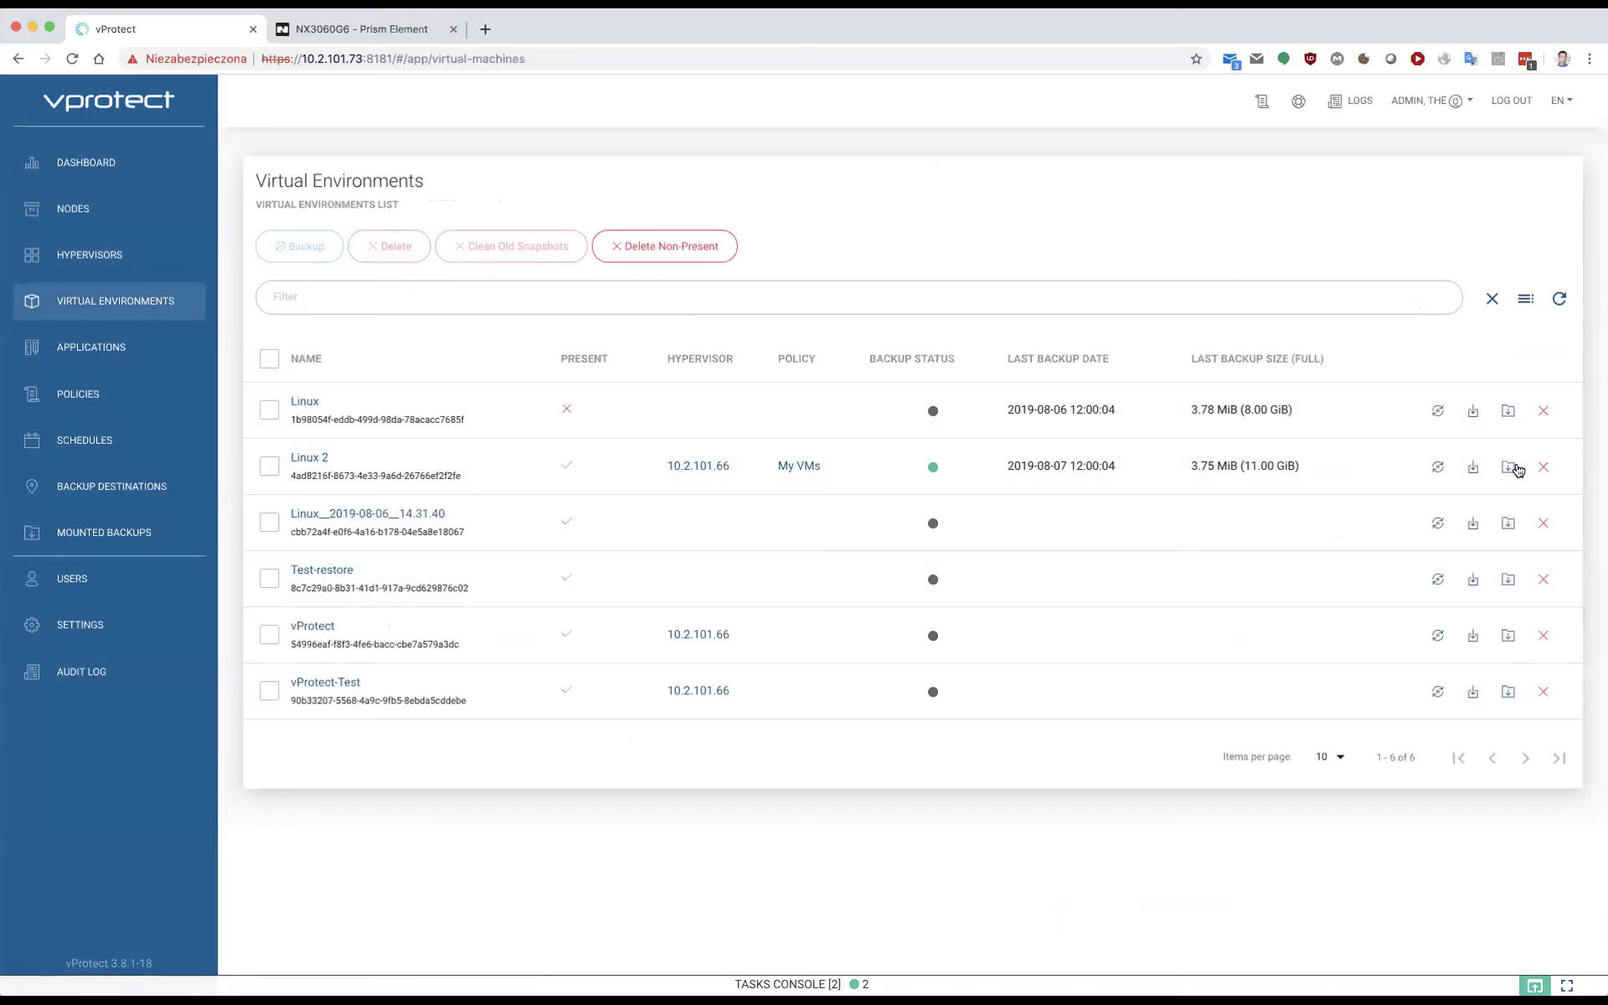
left_click(1438, 466)
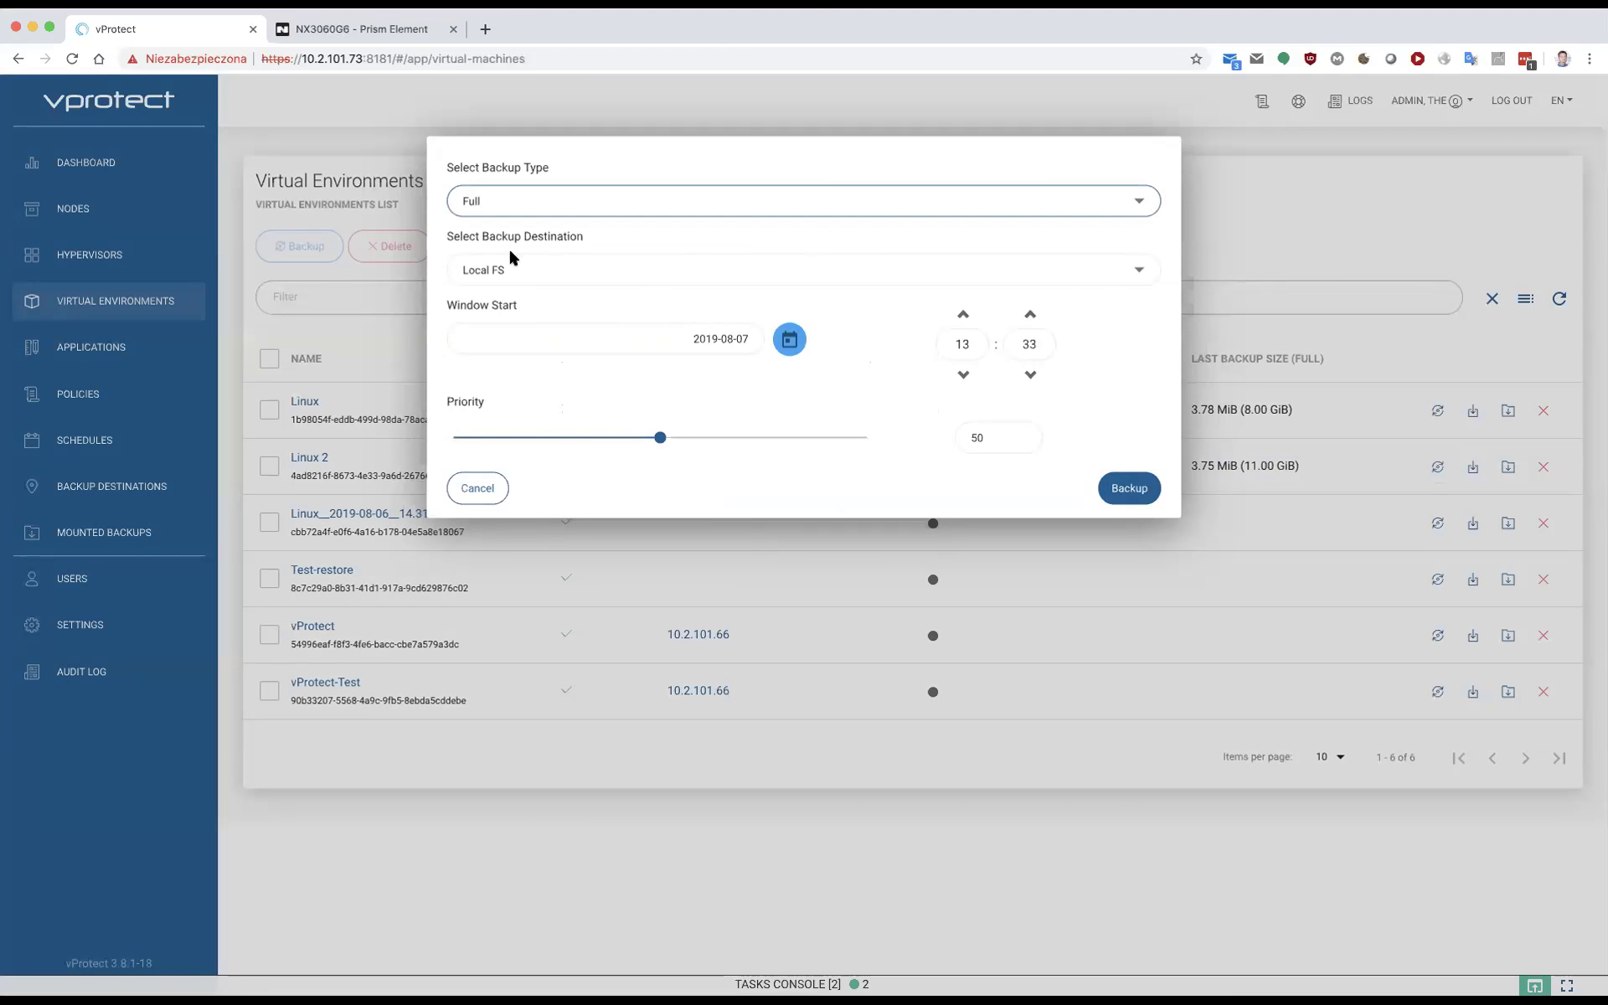
left_click(636, 203)
left_click(633, 213)
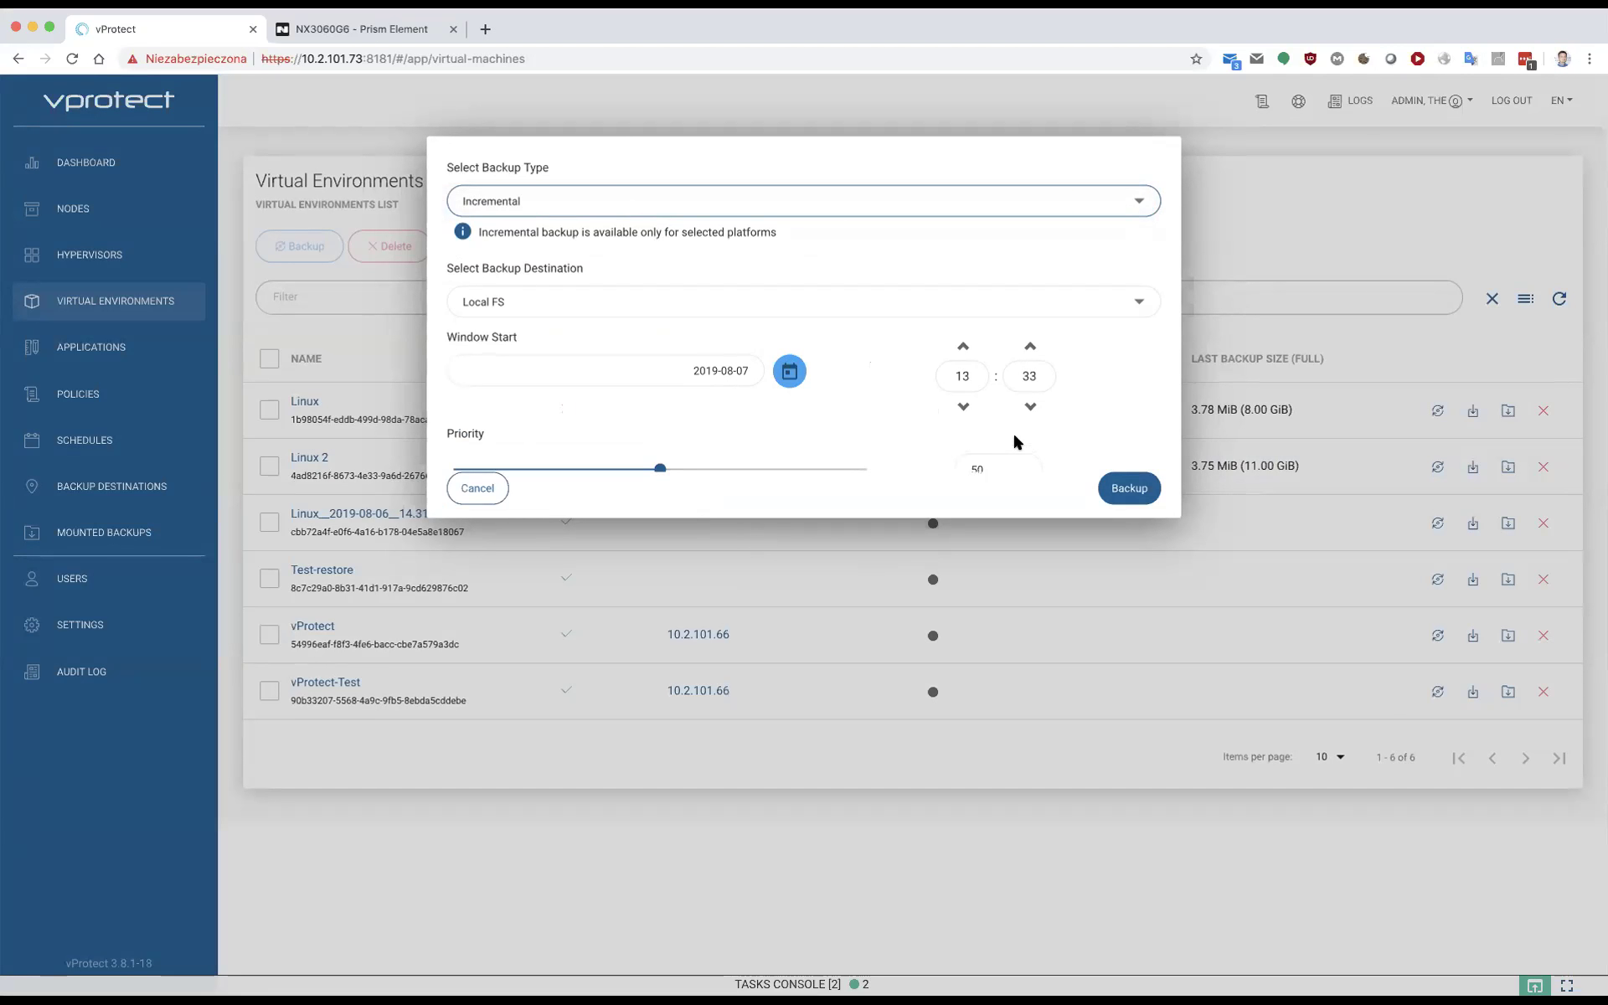
scroll(1014, 435, "down", 1)
left_click(1128, 489)
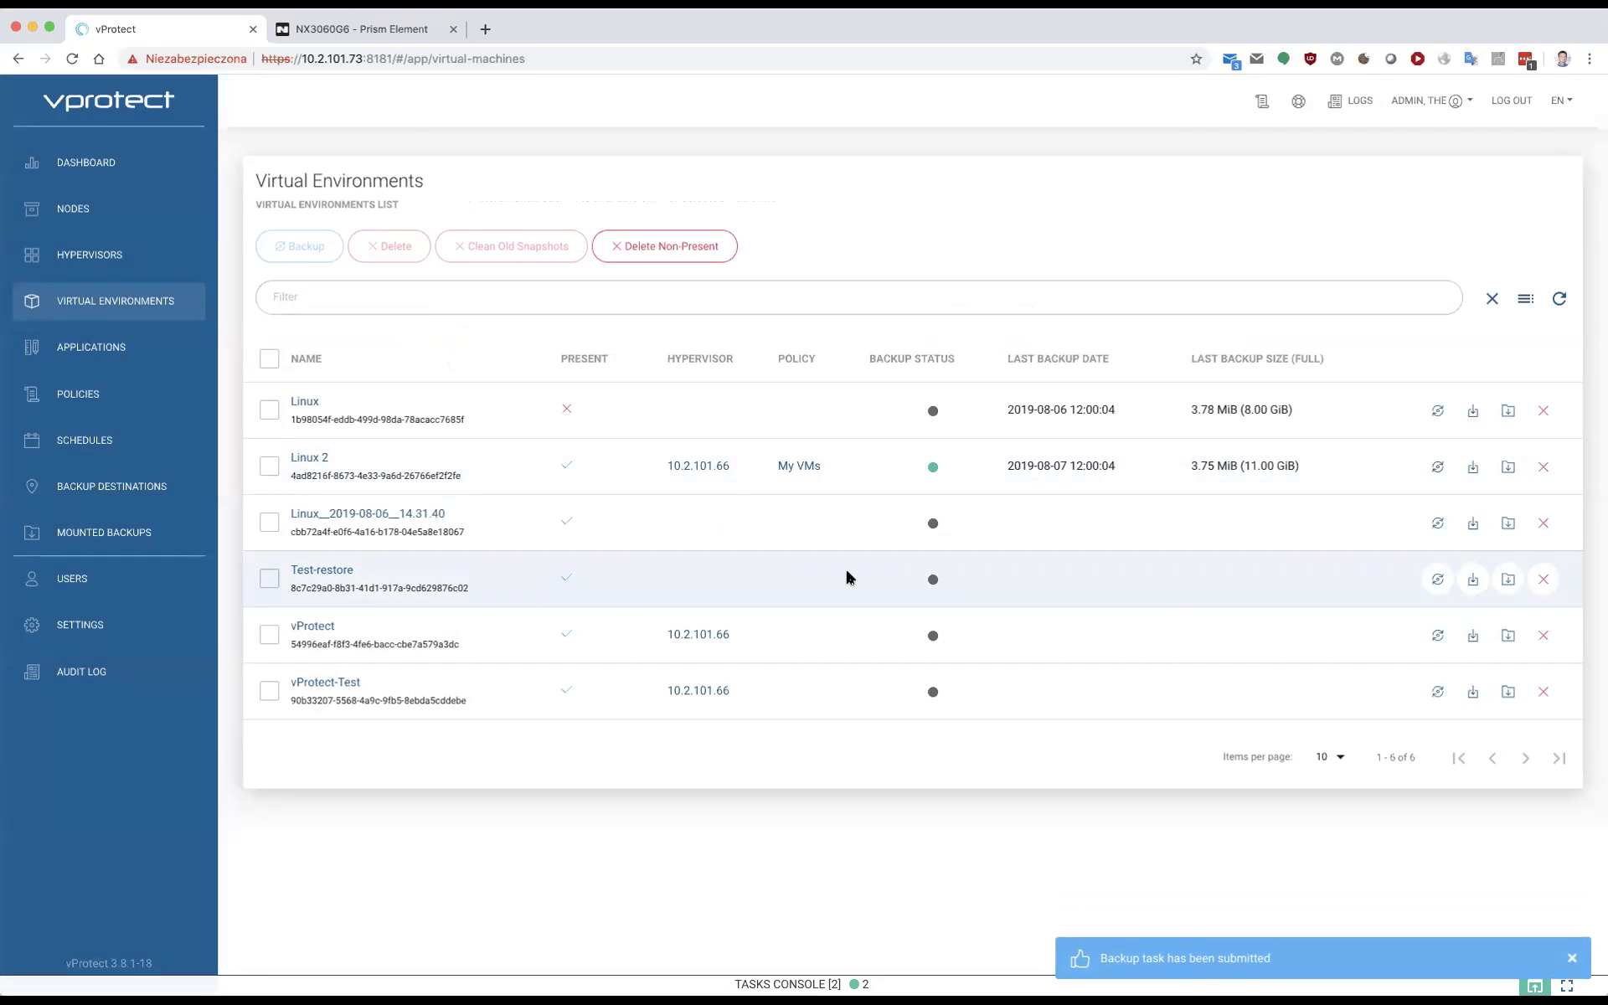
Confirm the Linux 2 export is running, glance at Prism Element, then open vProtect's global Settings
left_click(814, 981)
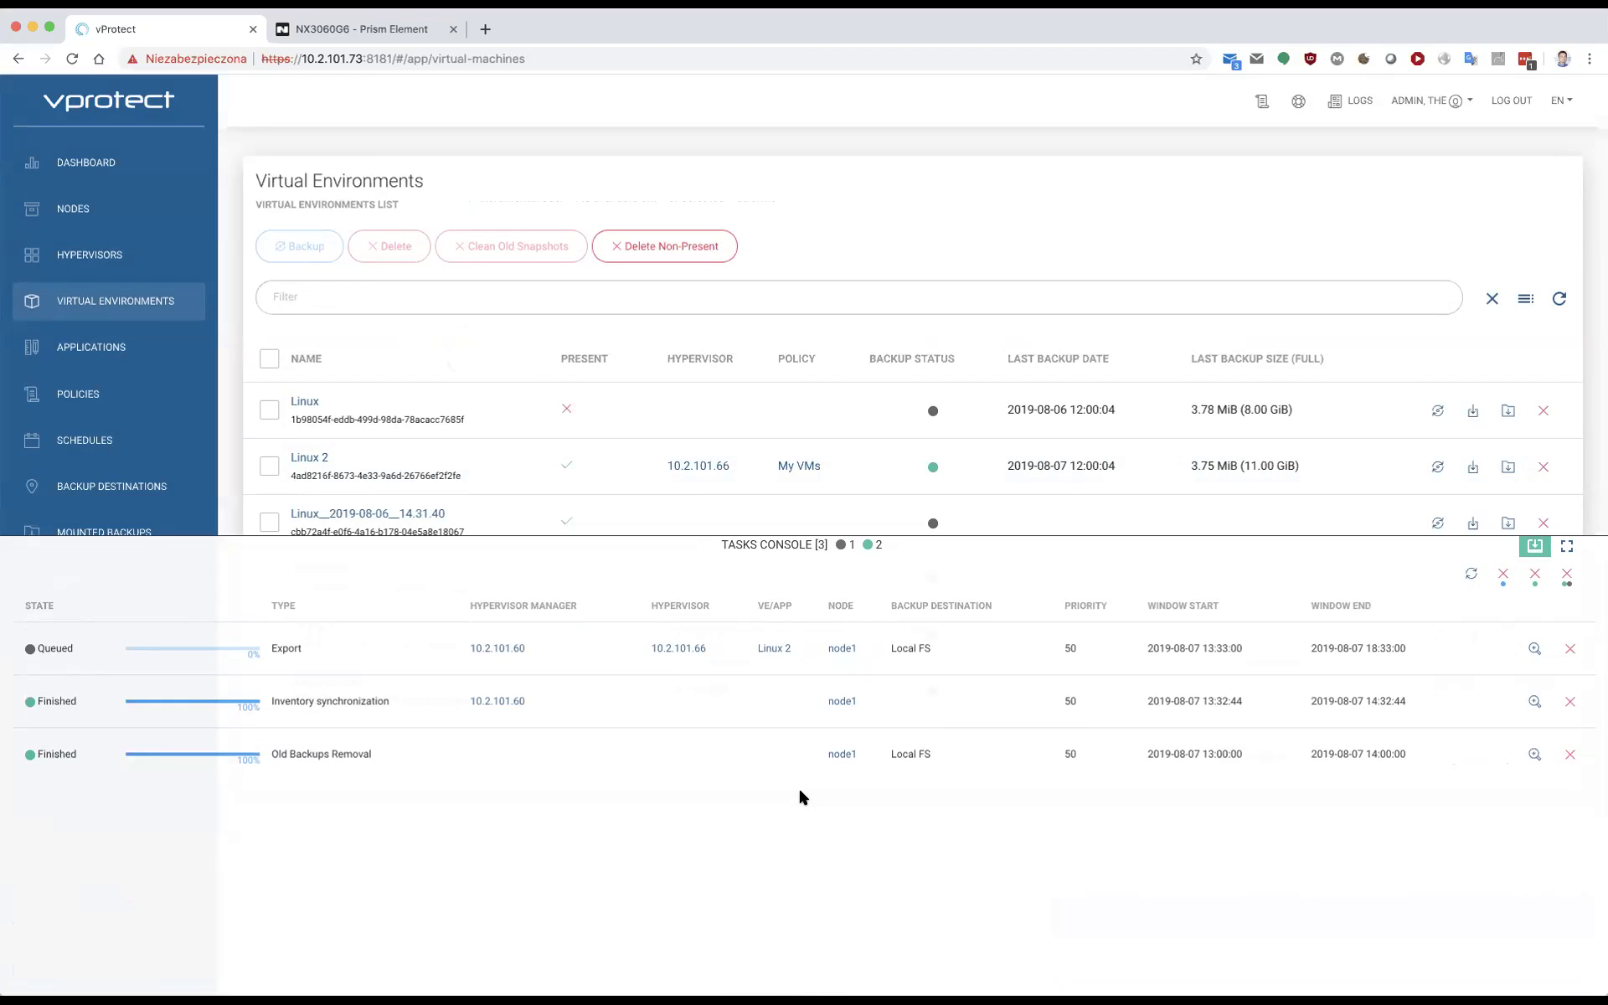
left_click(308, 35)
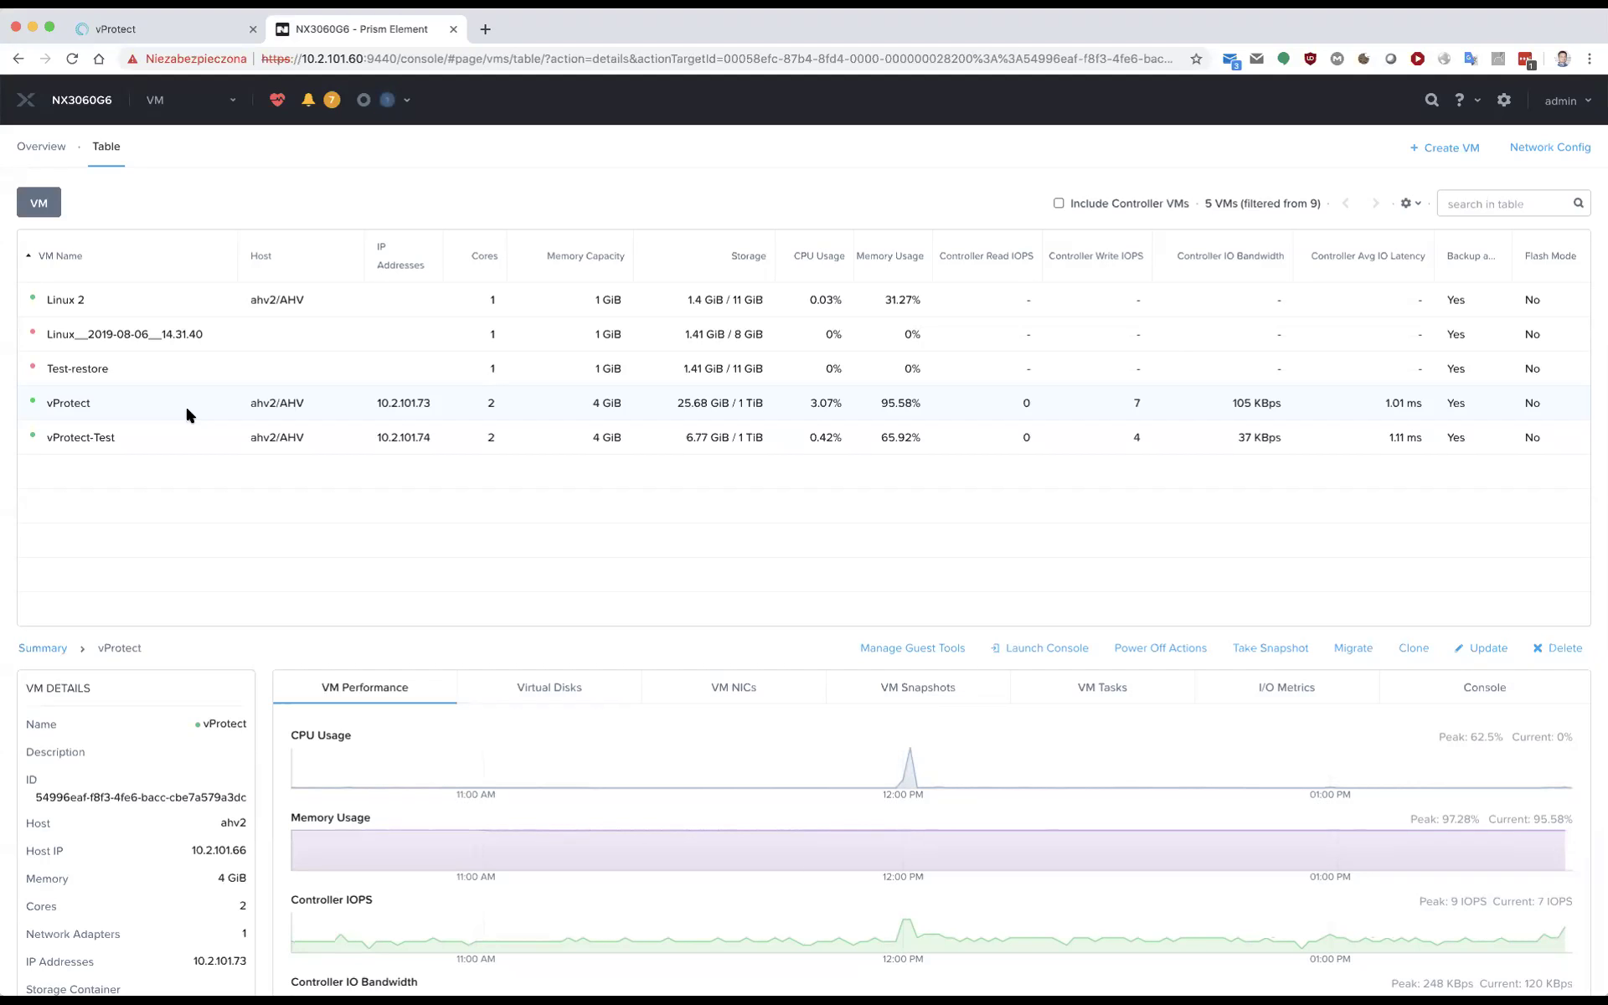
left_click(155, 28)
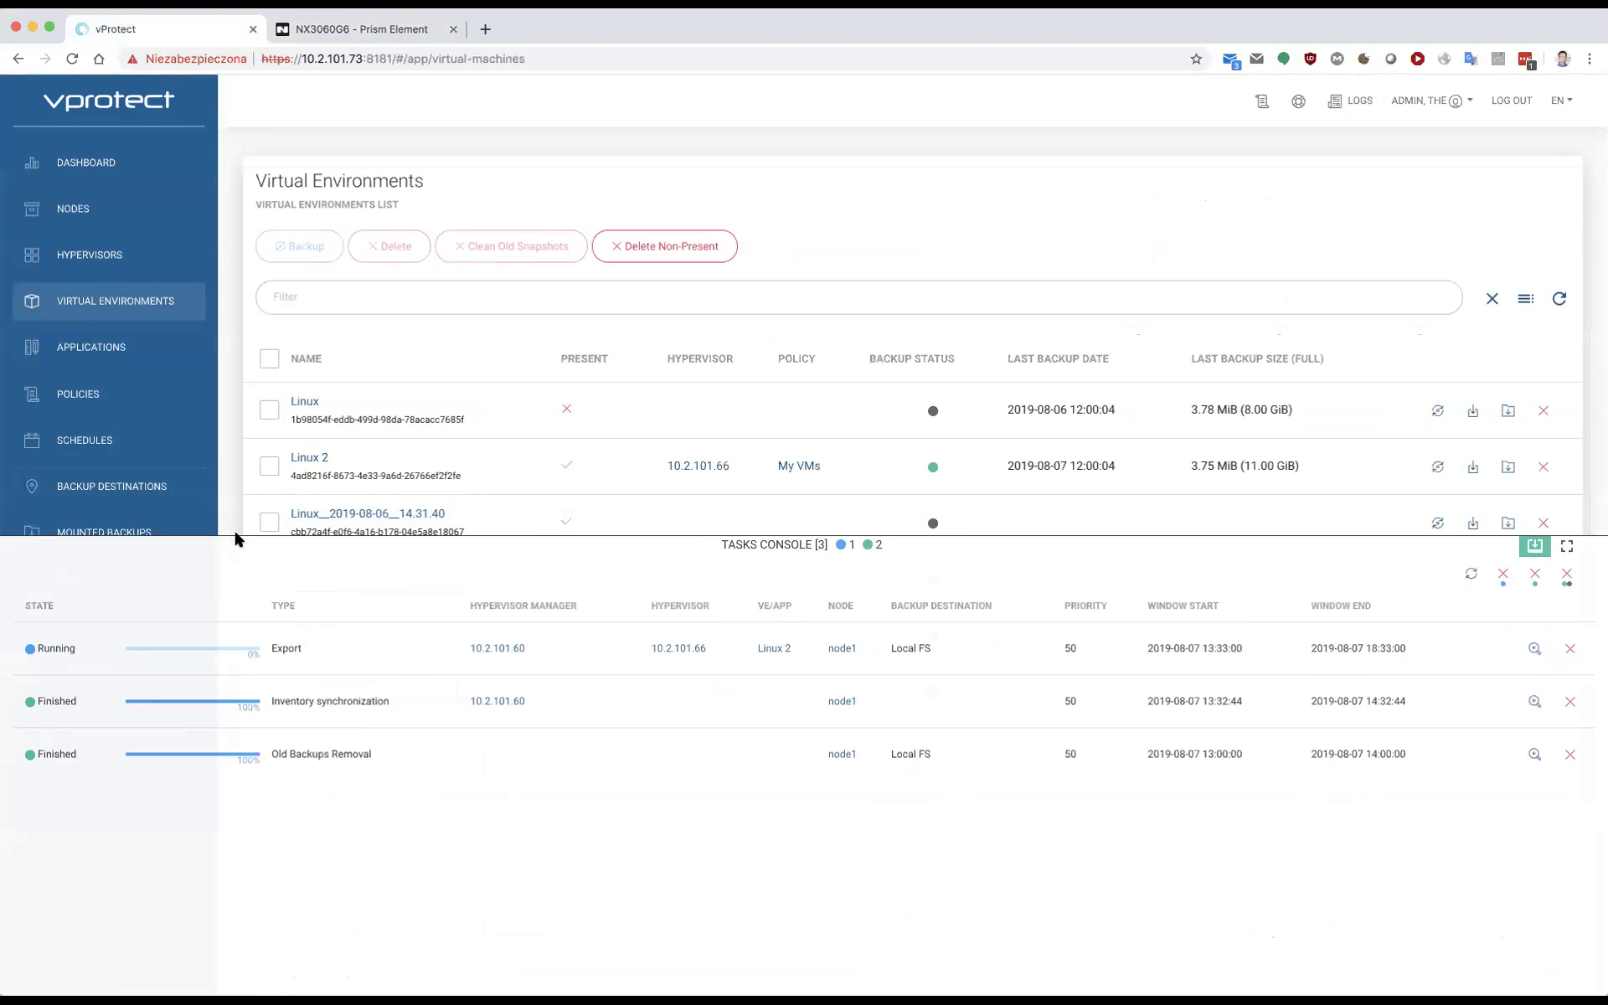
left_click(80, 624)
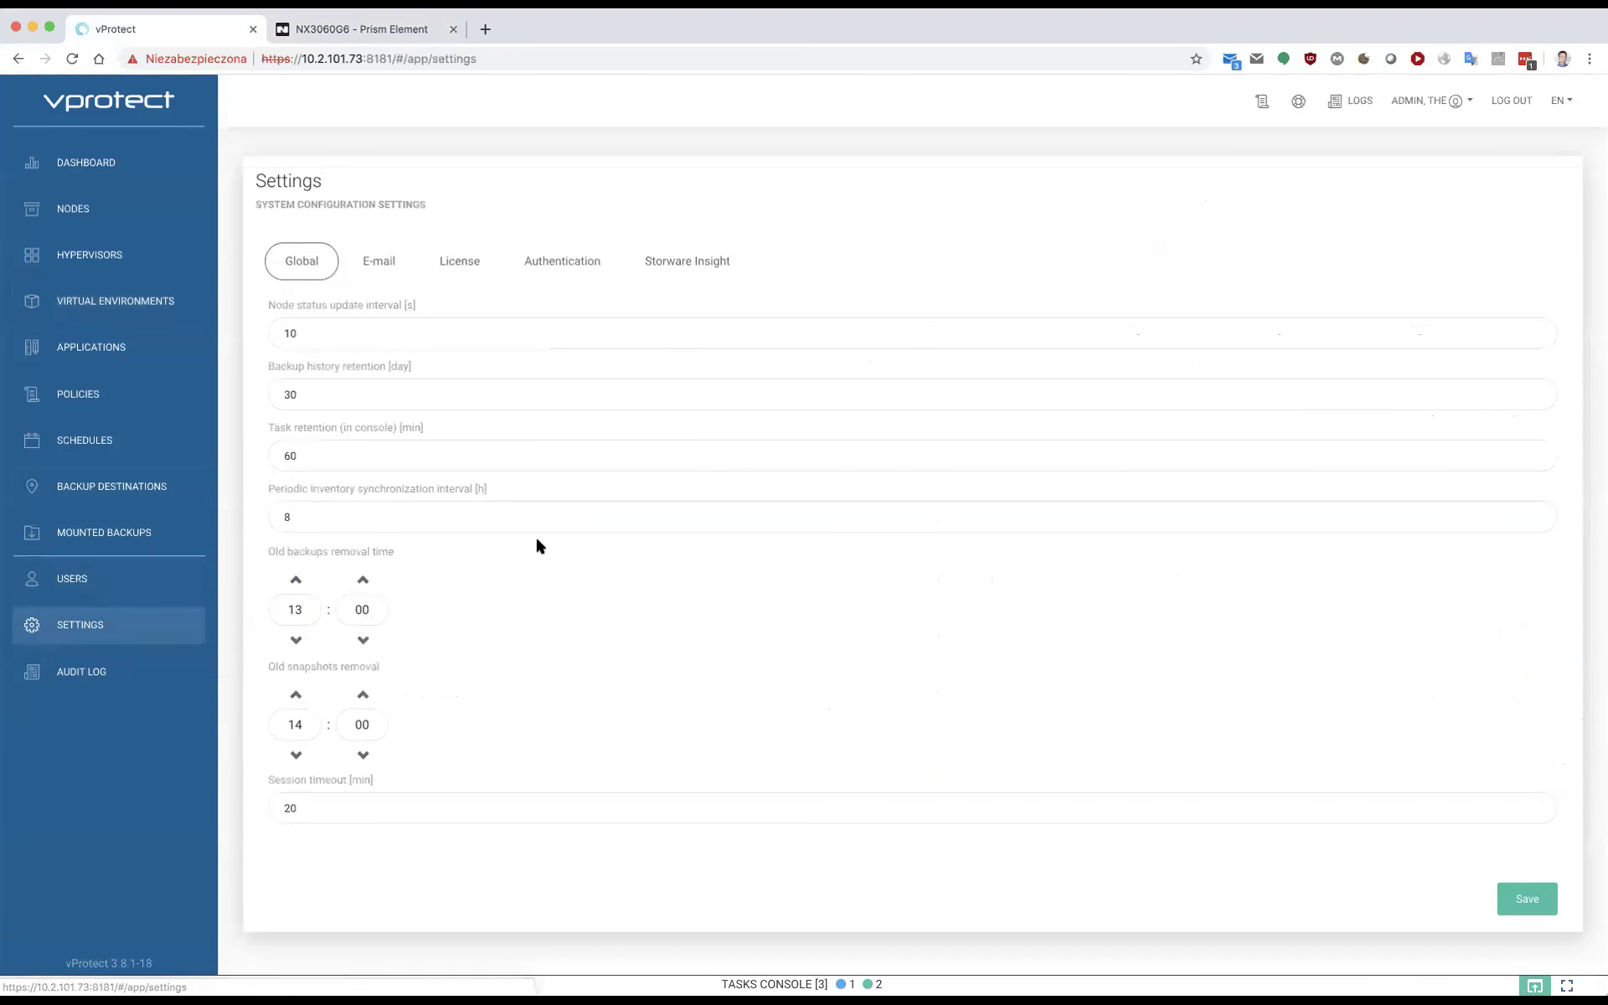
Look over the E-mail notification settings, then go to the Nodes page
left_click(360, 269)
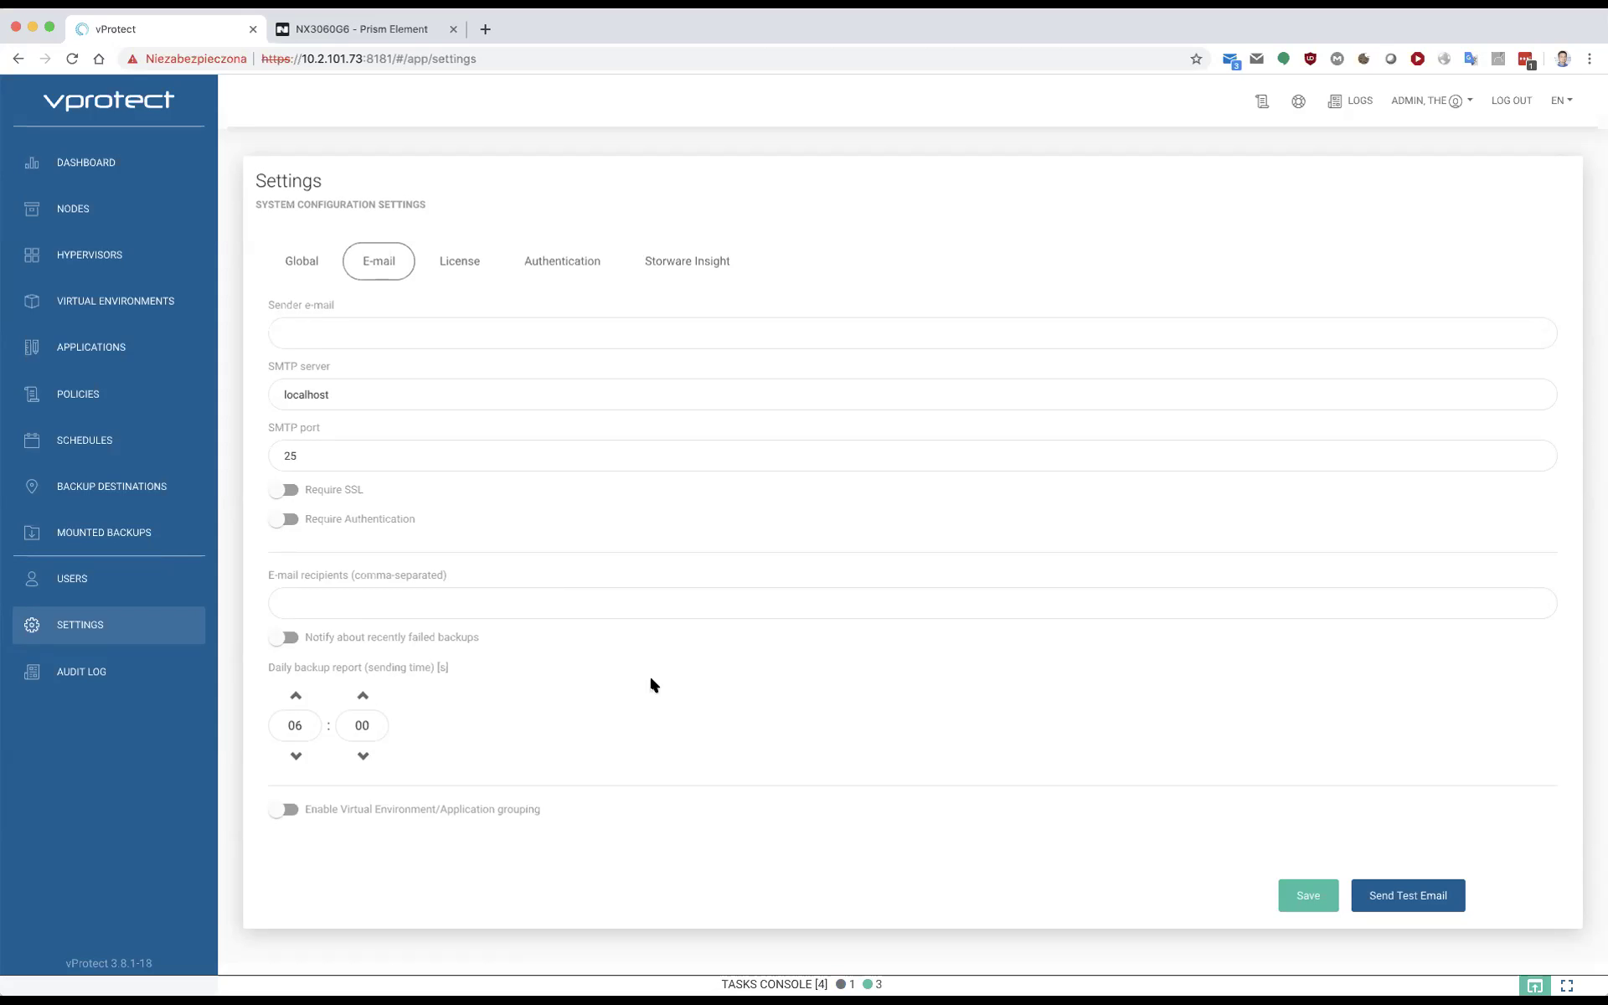
left_click(70, 210)
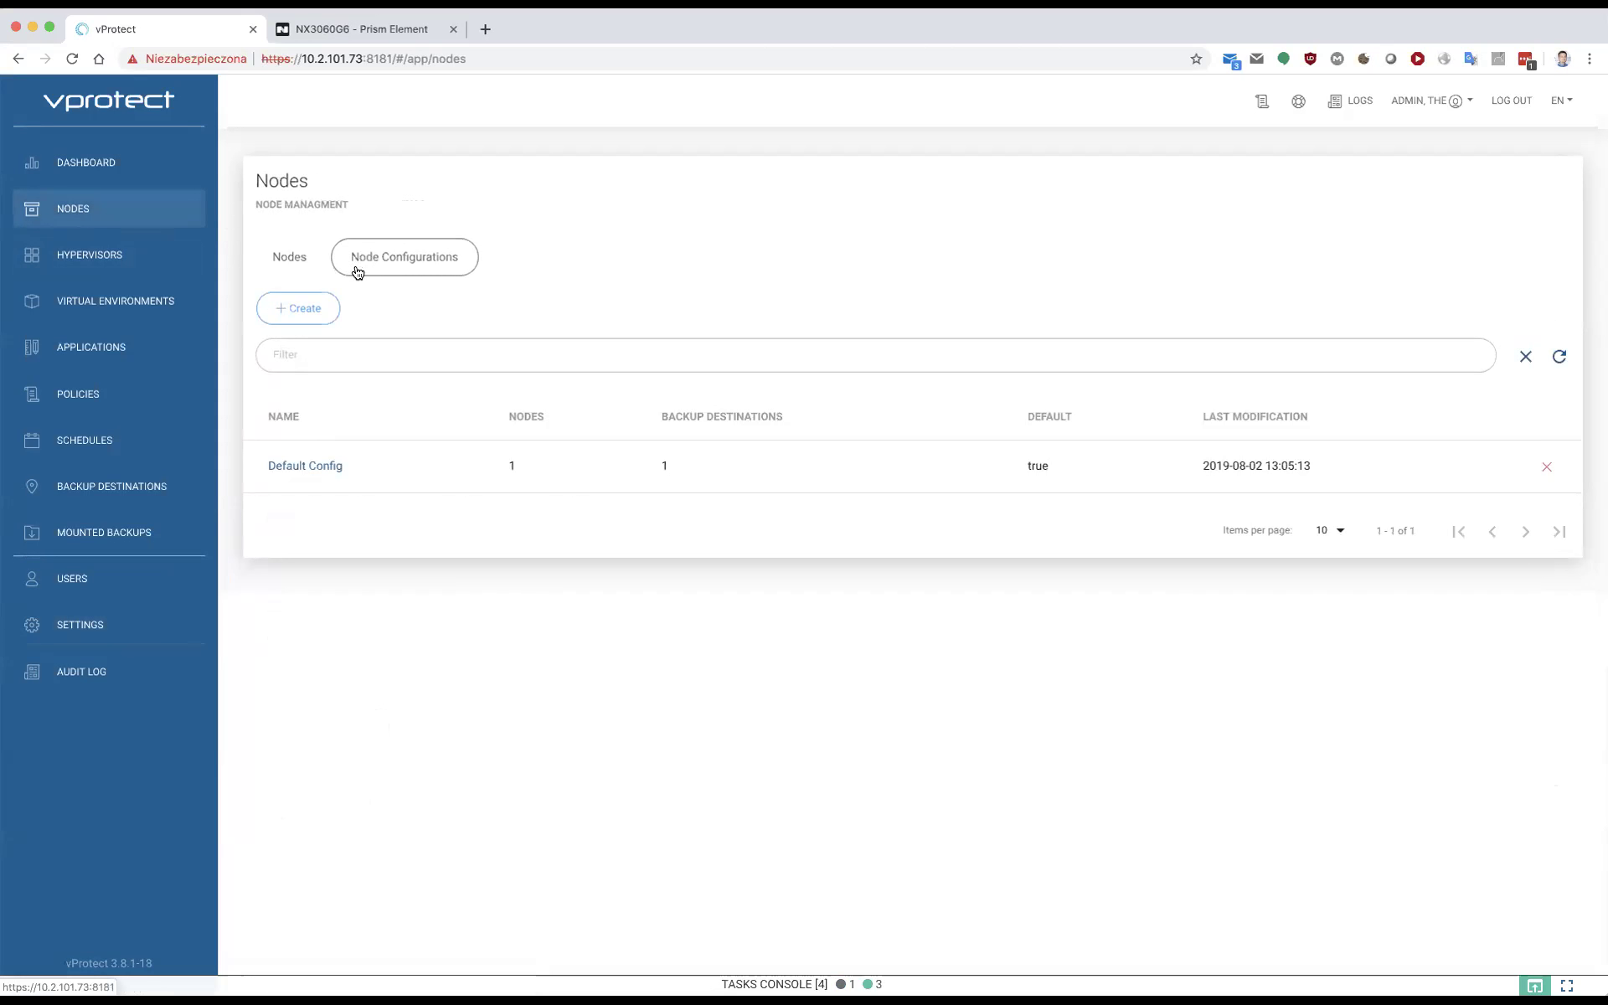
Open Default Config's Task settings: 3 export and store threads, 300-minute timeouts
left_click(301, 261)
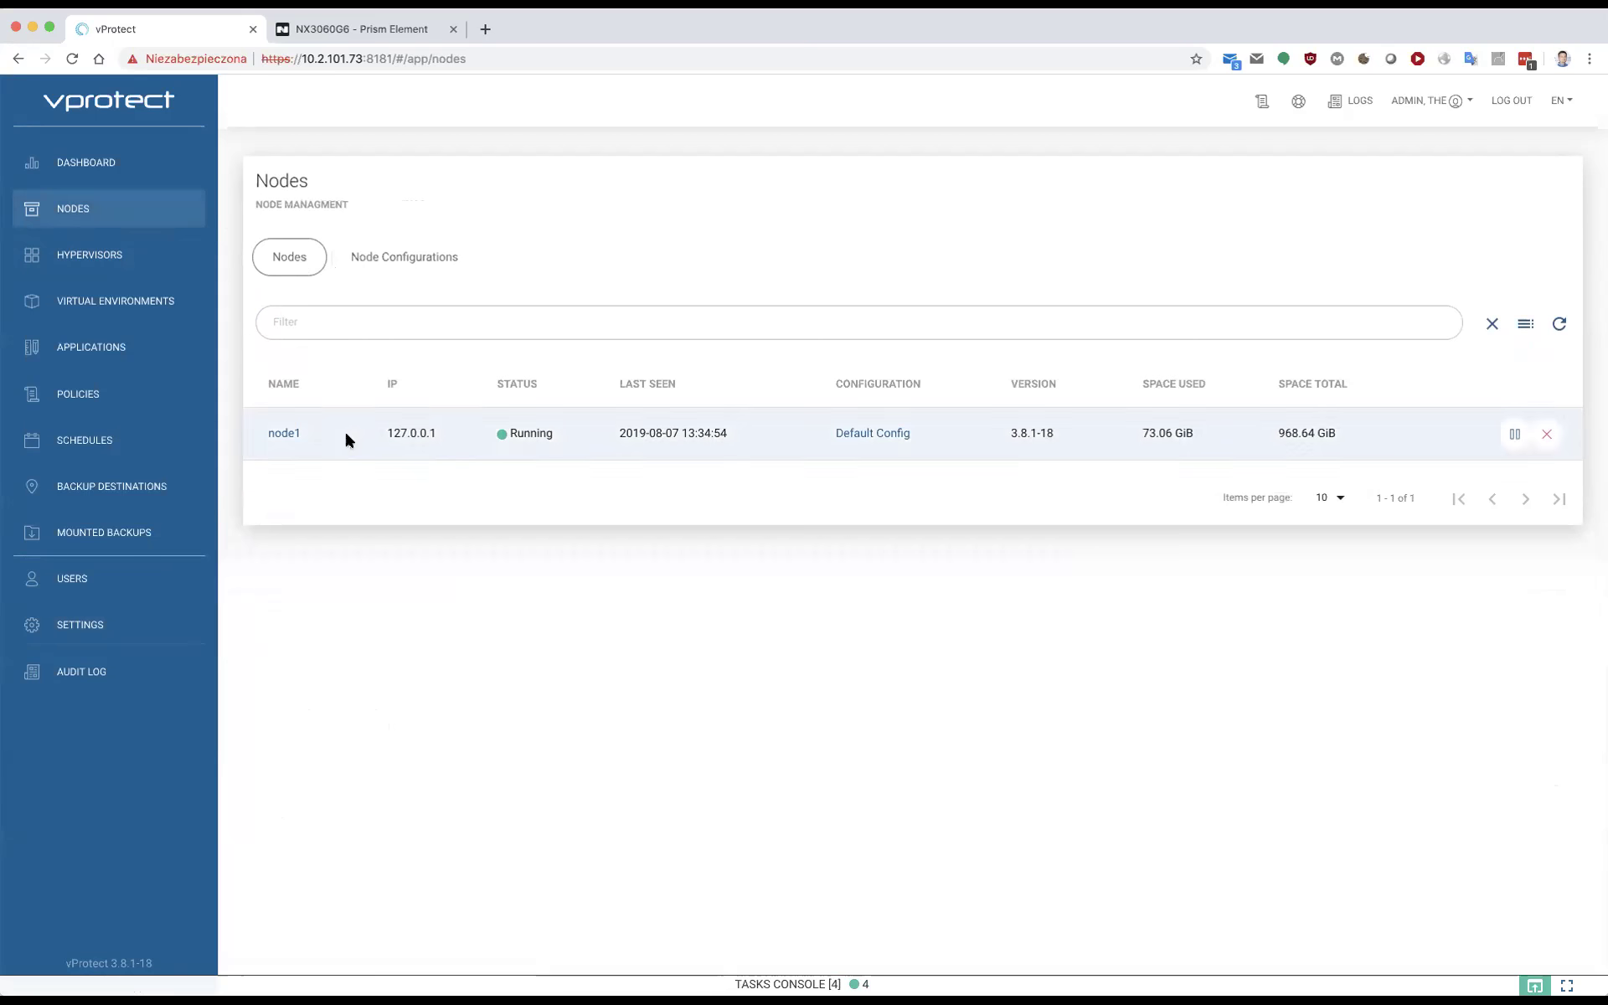
left_click(404, 261)
left_click(304, 467)
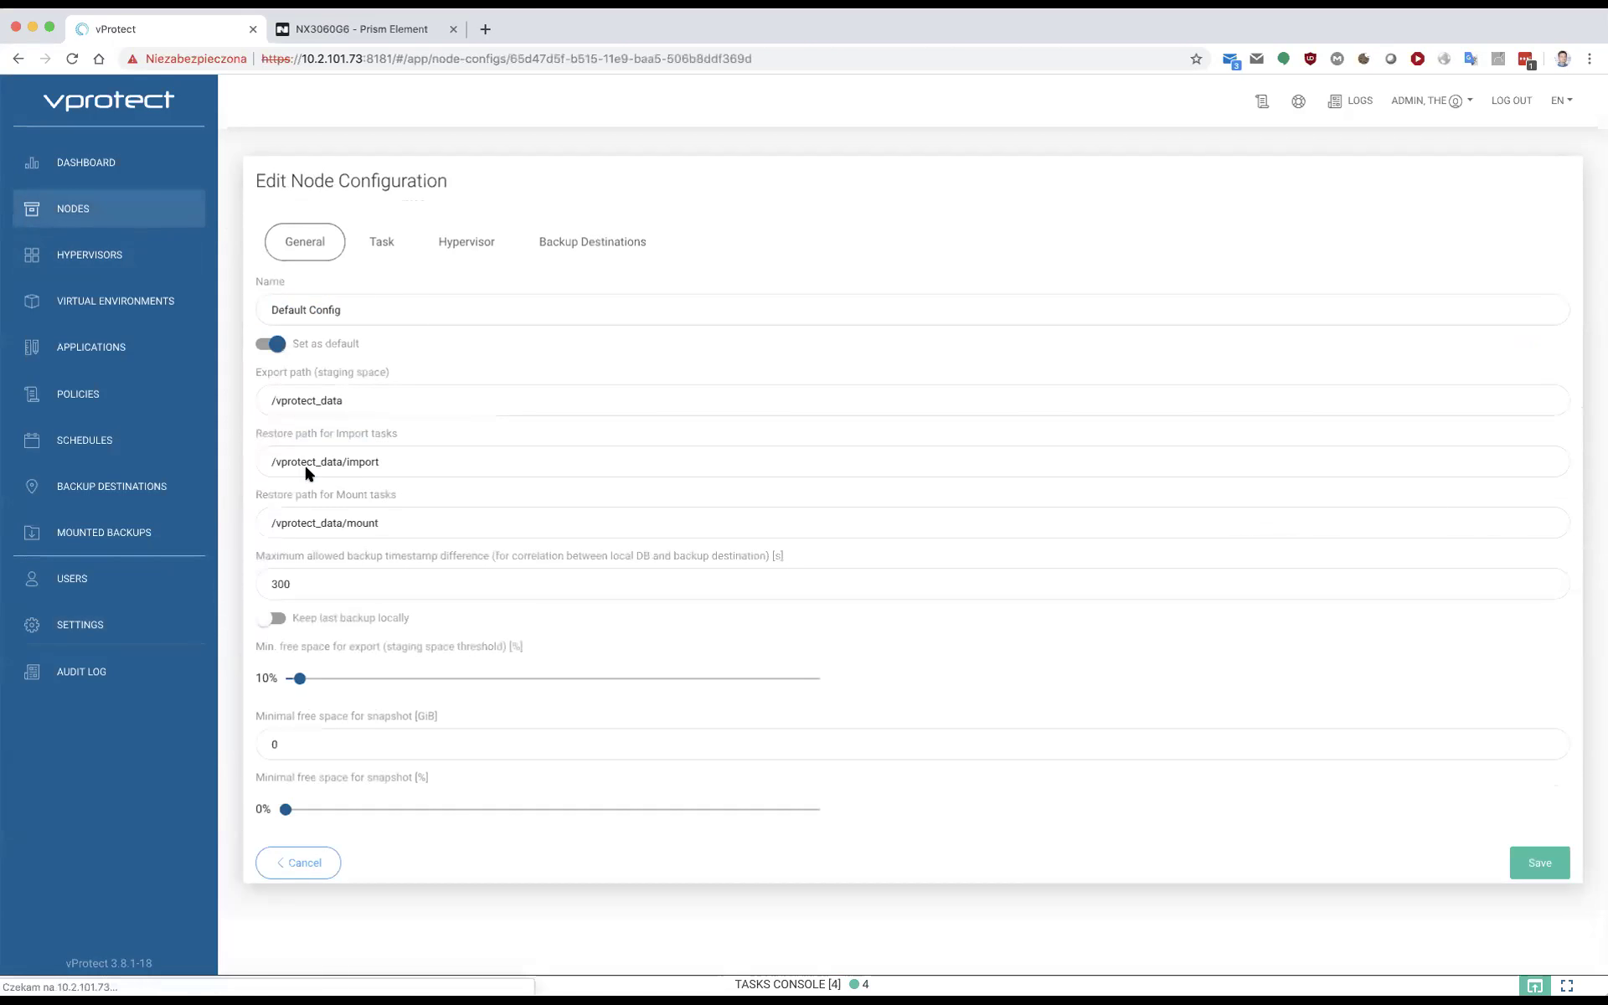
left_click(384, 251)
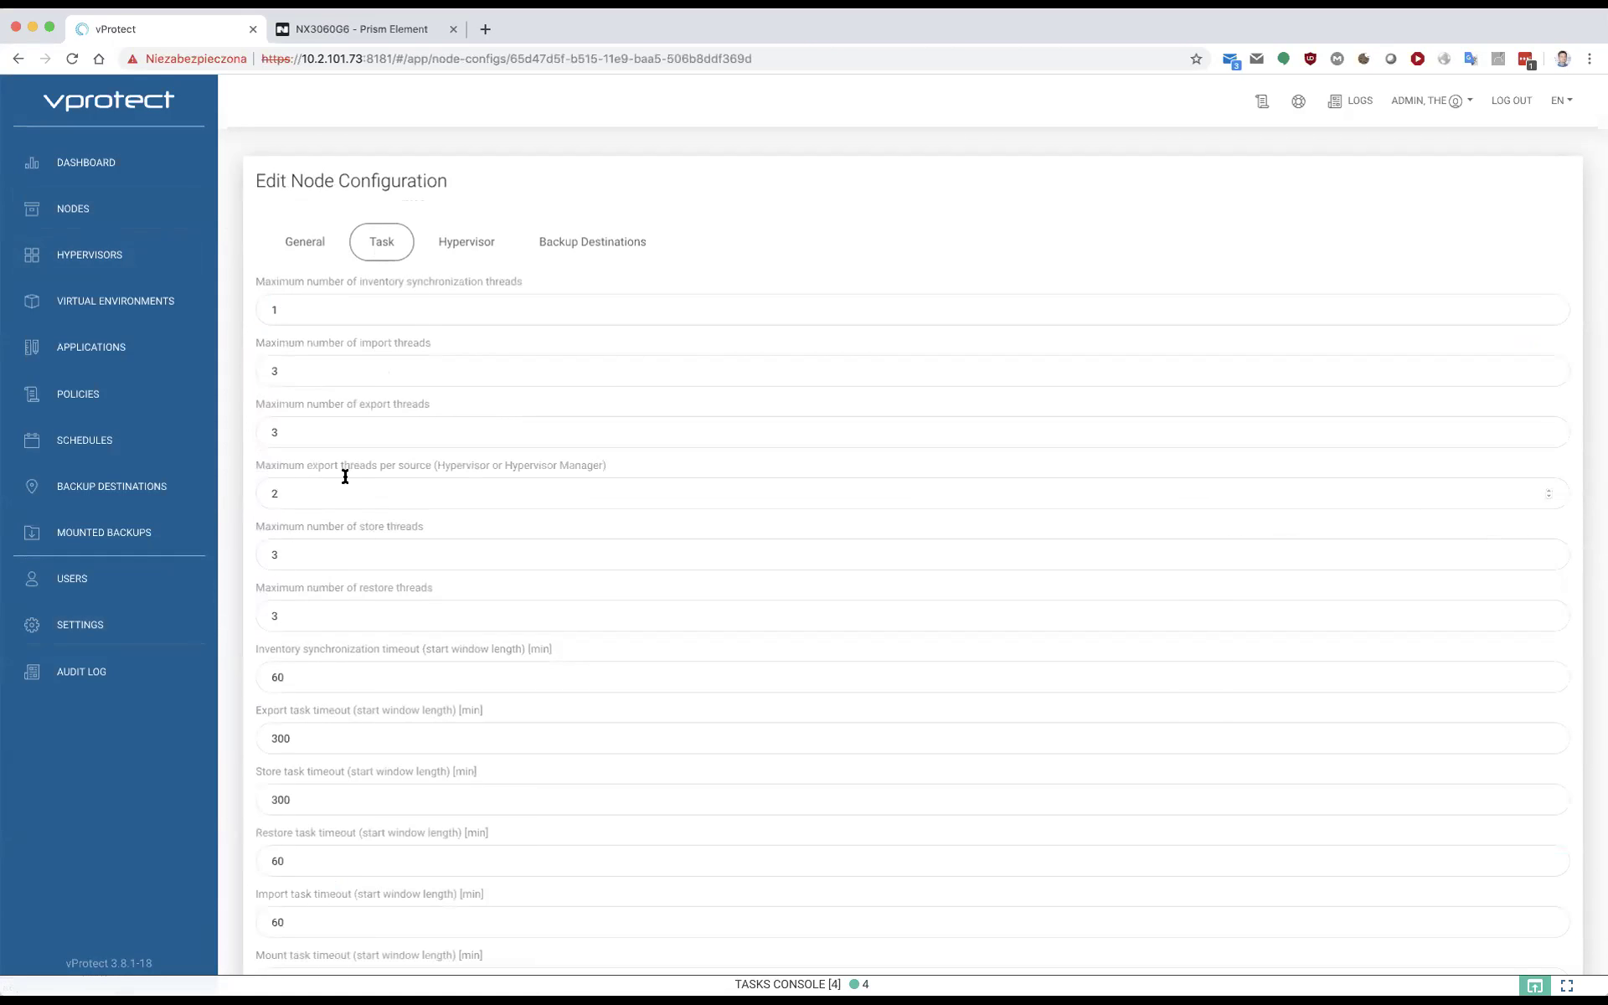
double_click(340, 429)
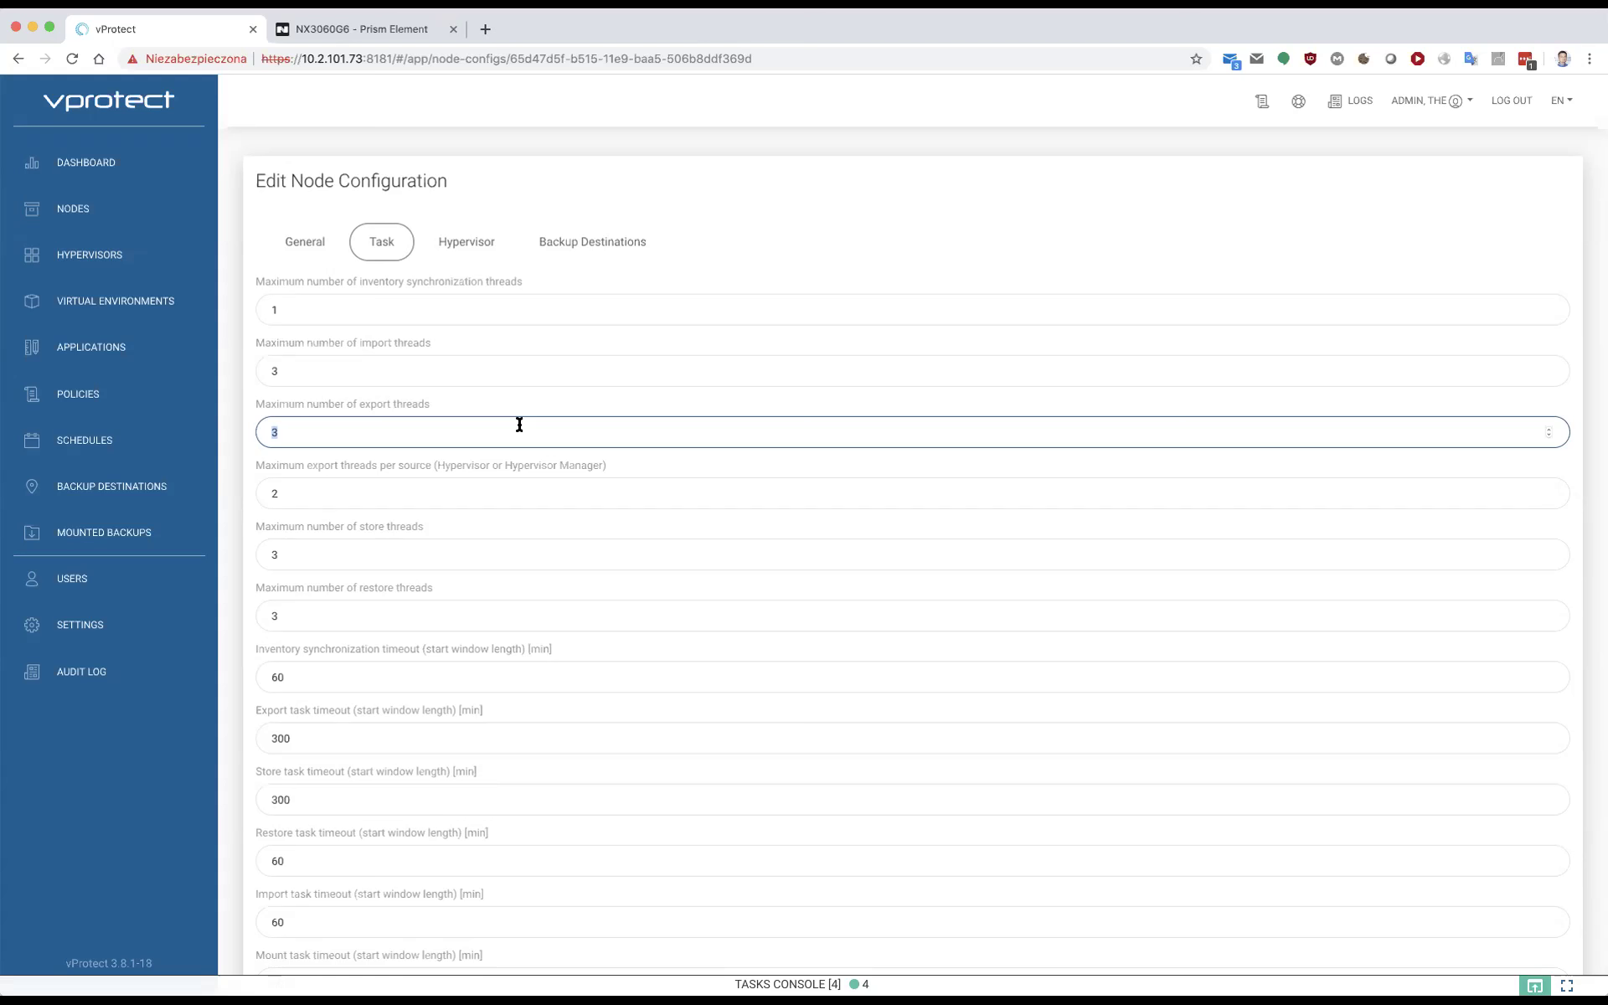
Check the Tasks Console for Linux 2's Export and Store tasks
left_click(787, 984)
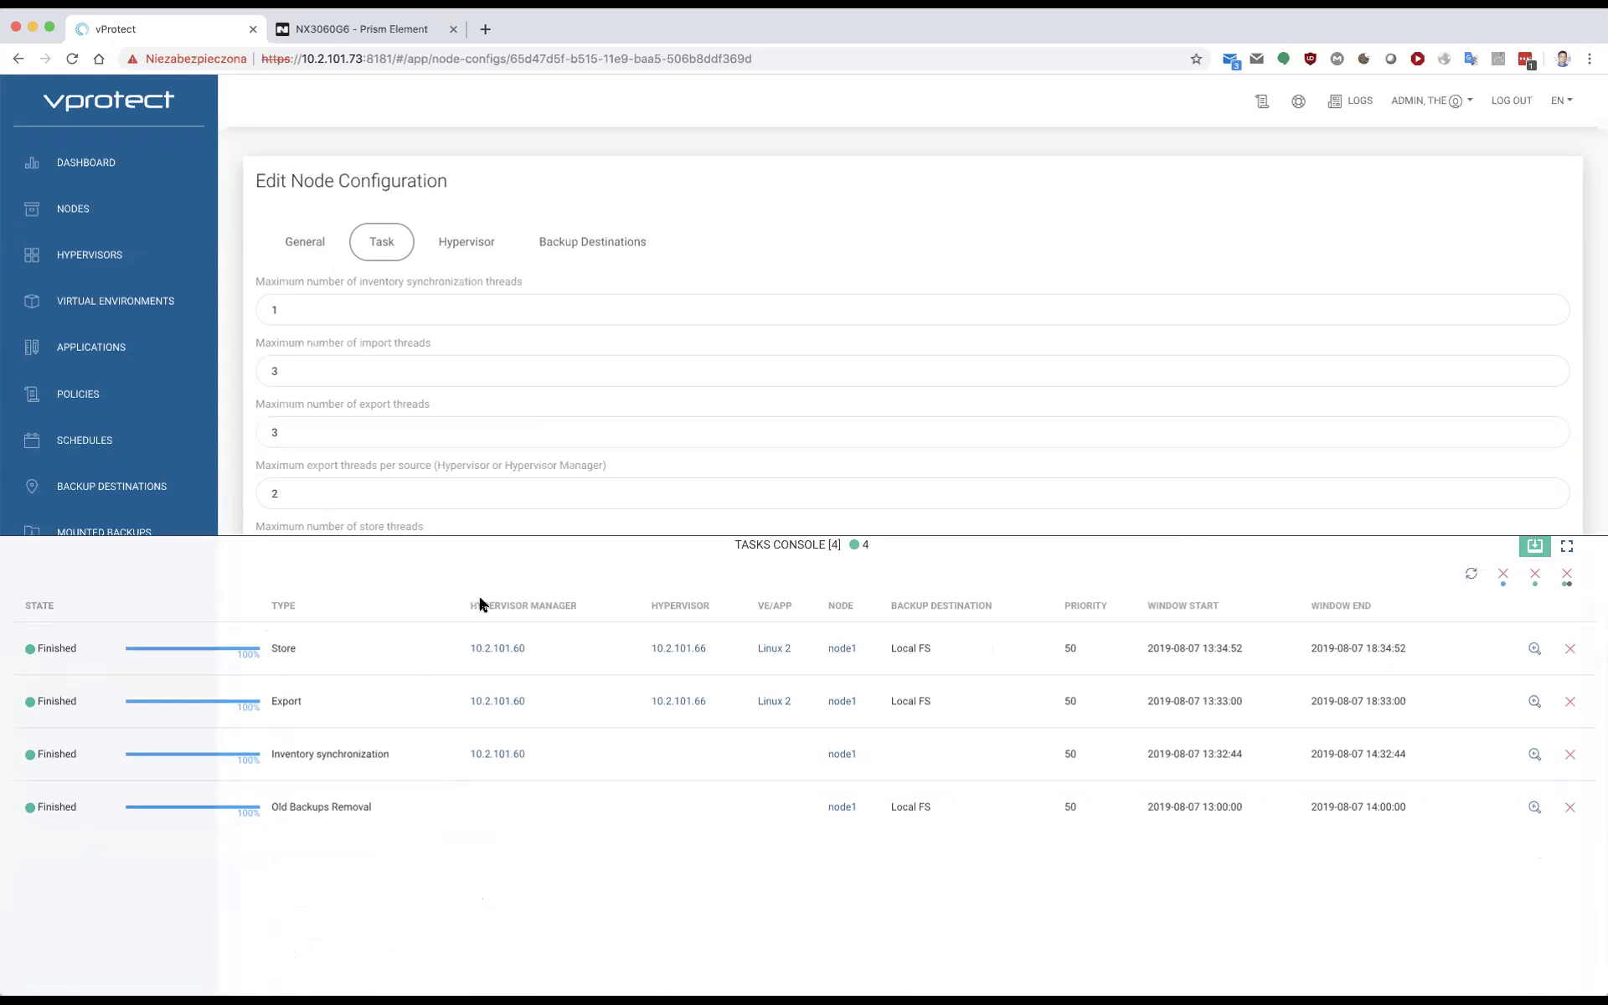
double_click(287, 701)
double_click(283, 648)
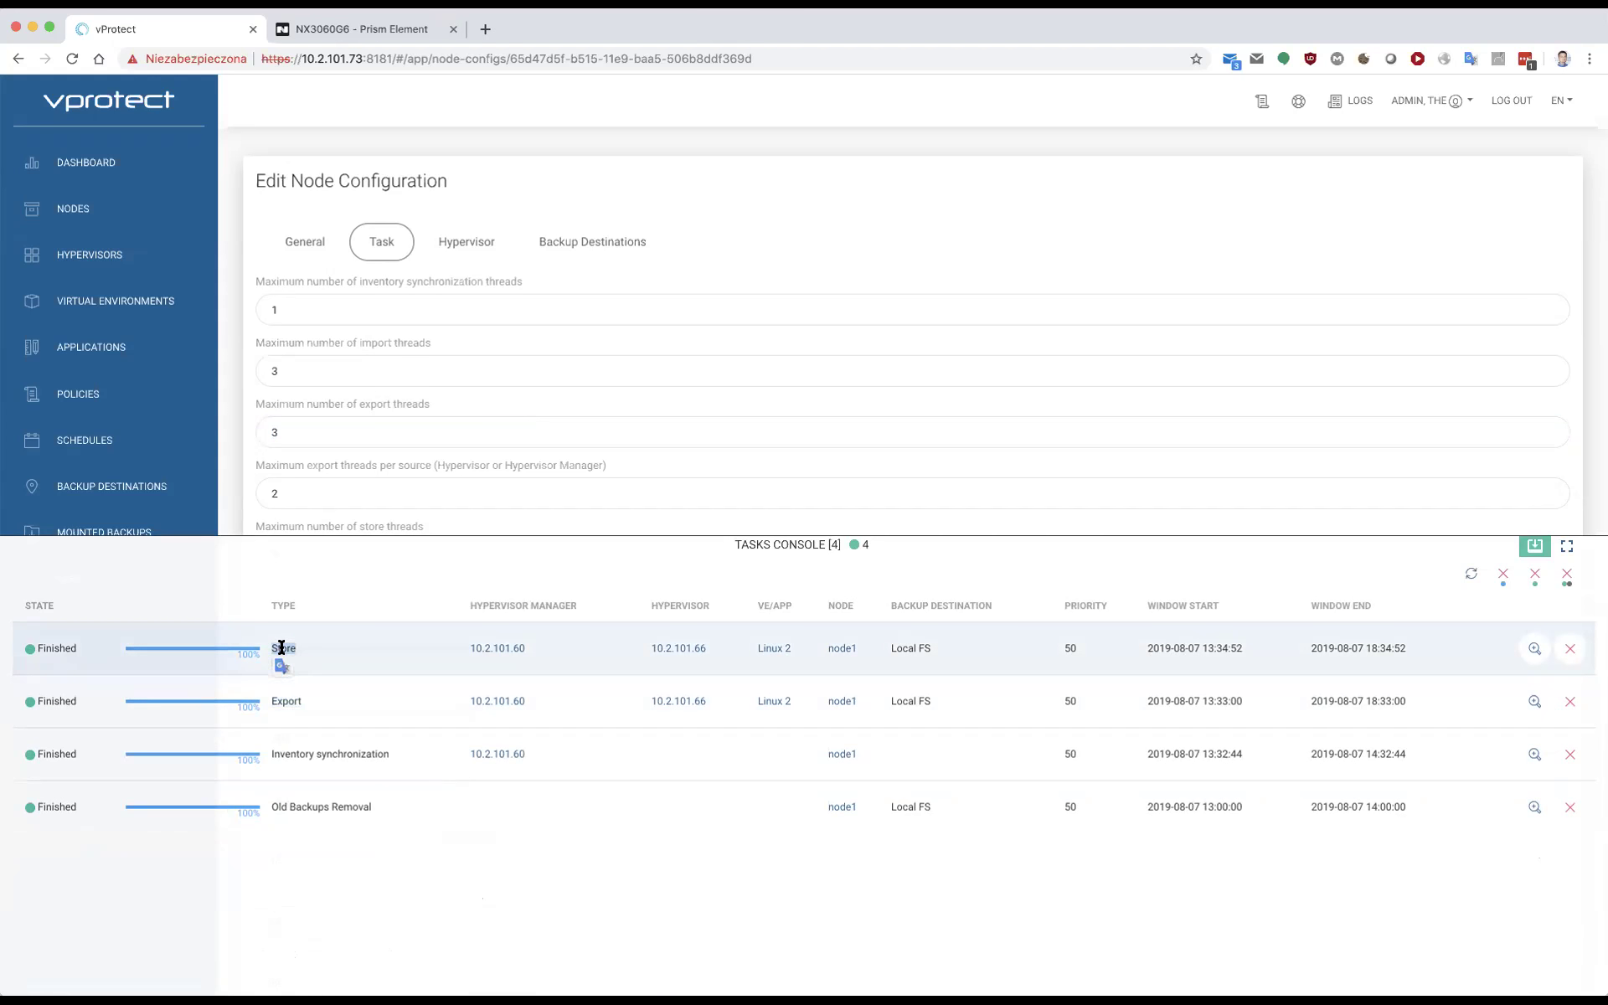
left_click(443, 646)
Start a restore of the Linux 2 backup to the hypervisor manager
left_click(737, 546)
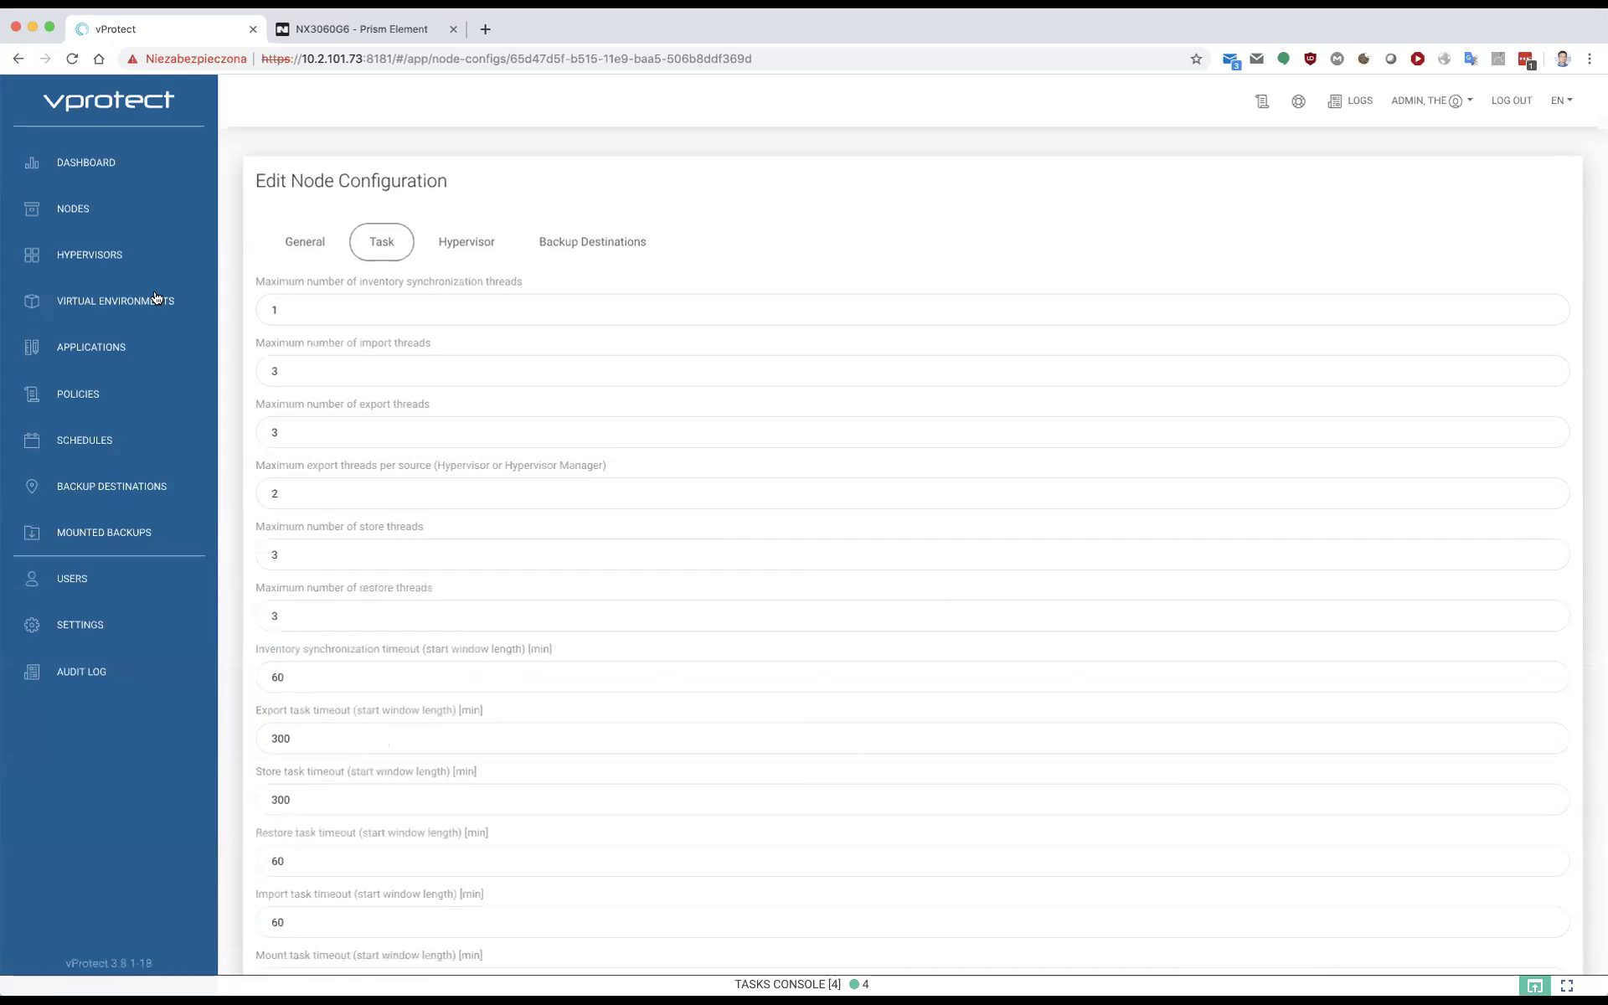
left_click(107, 312)
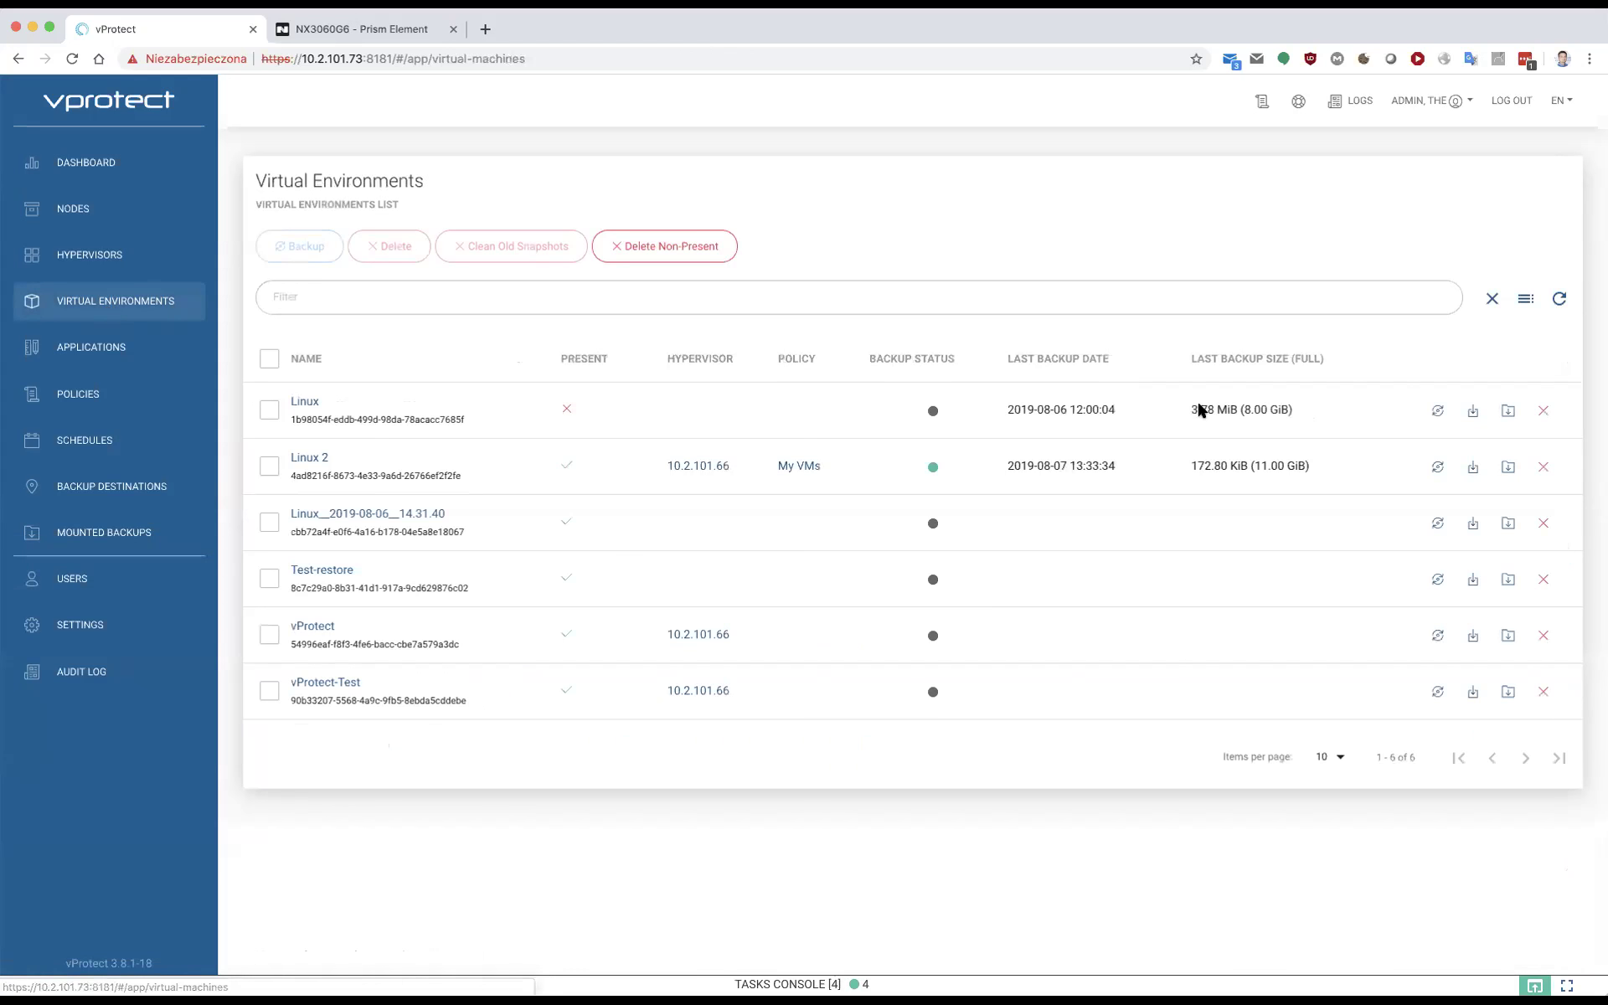
left_click(1471, 471)
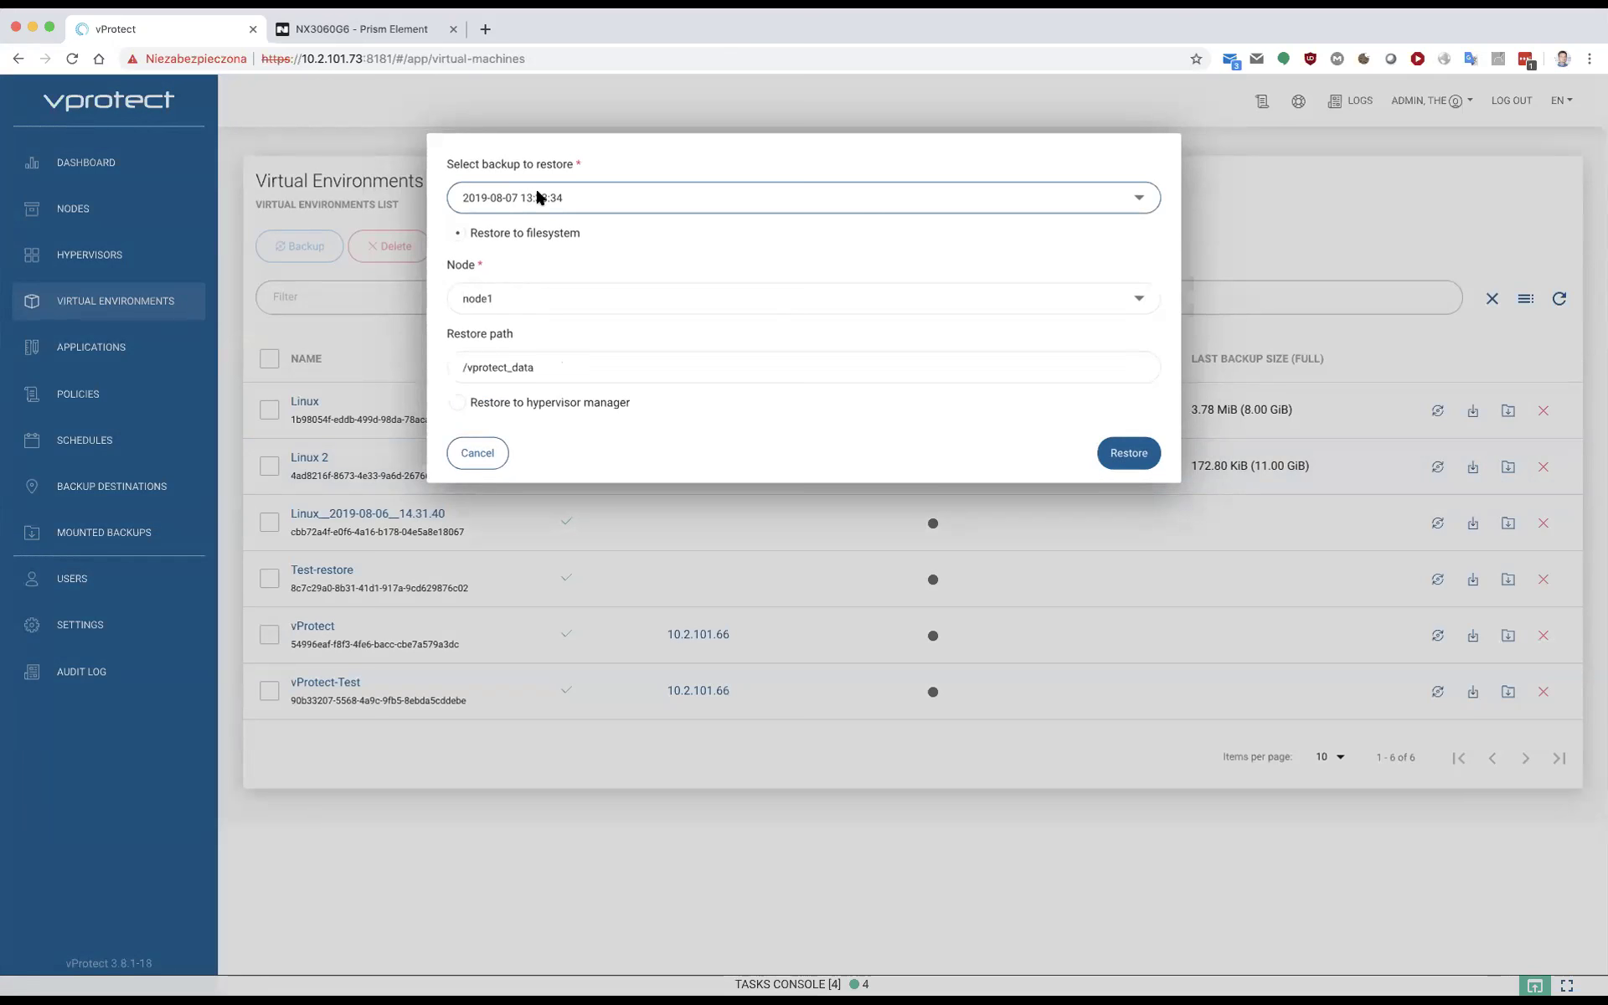
left_click(579, 401)
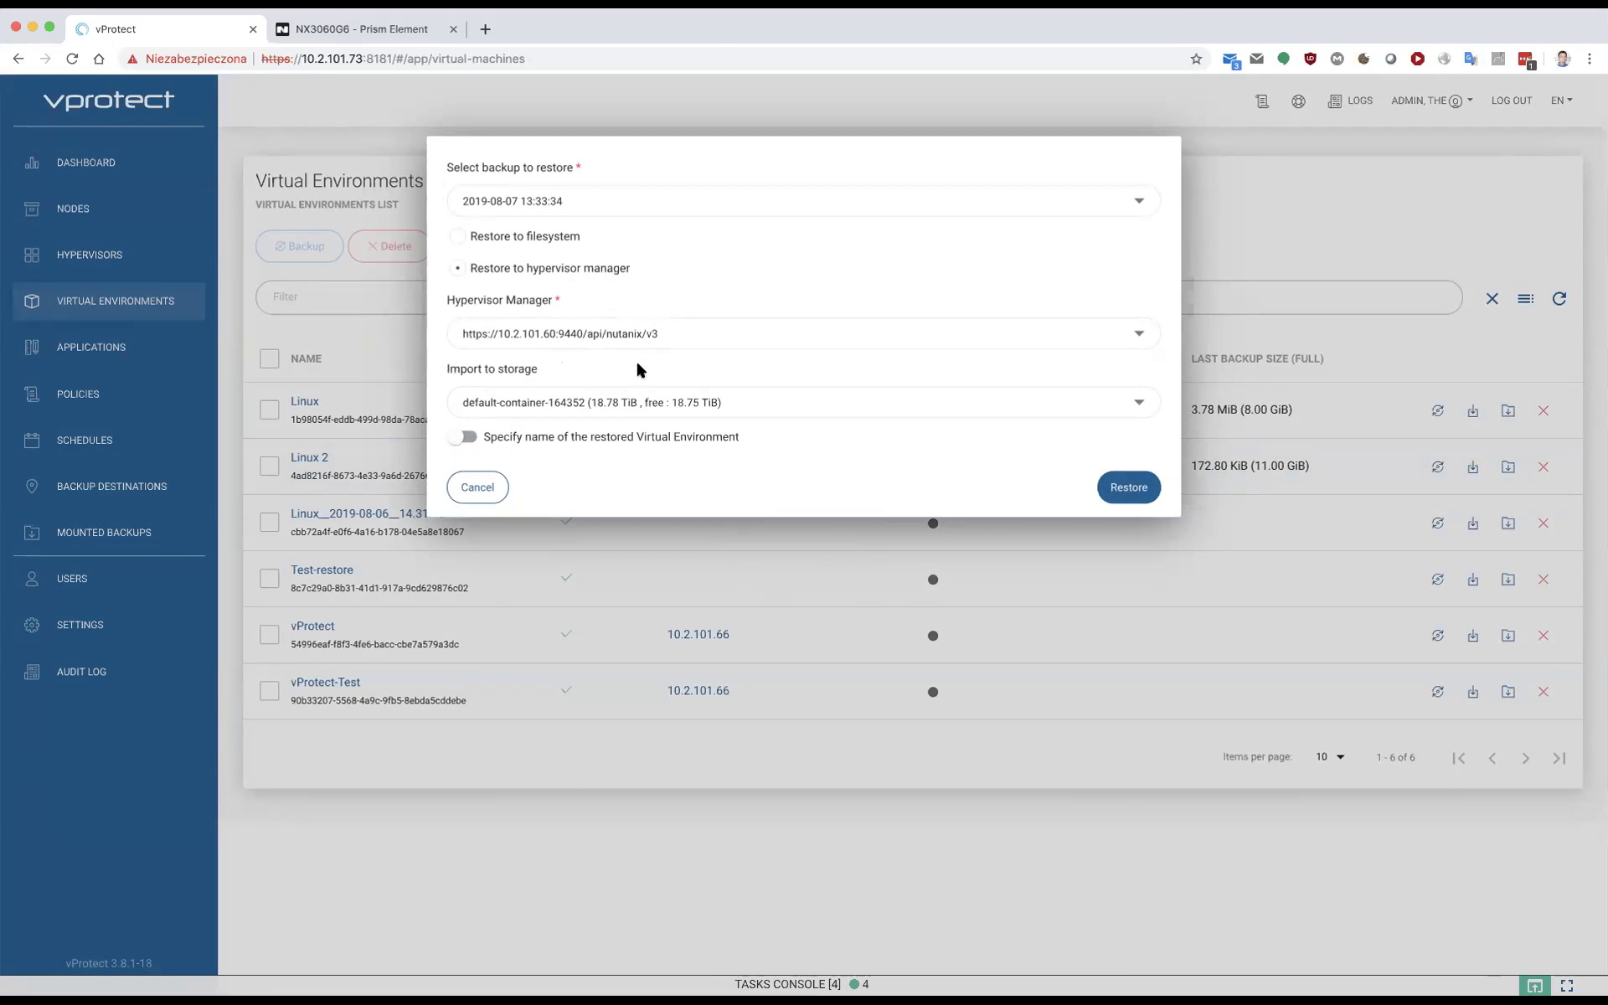
Review the hypervisor manager, storage container and naming options, then cancel without restoring
left_click(745, 331)
left_click(745, 331)
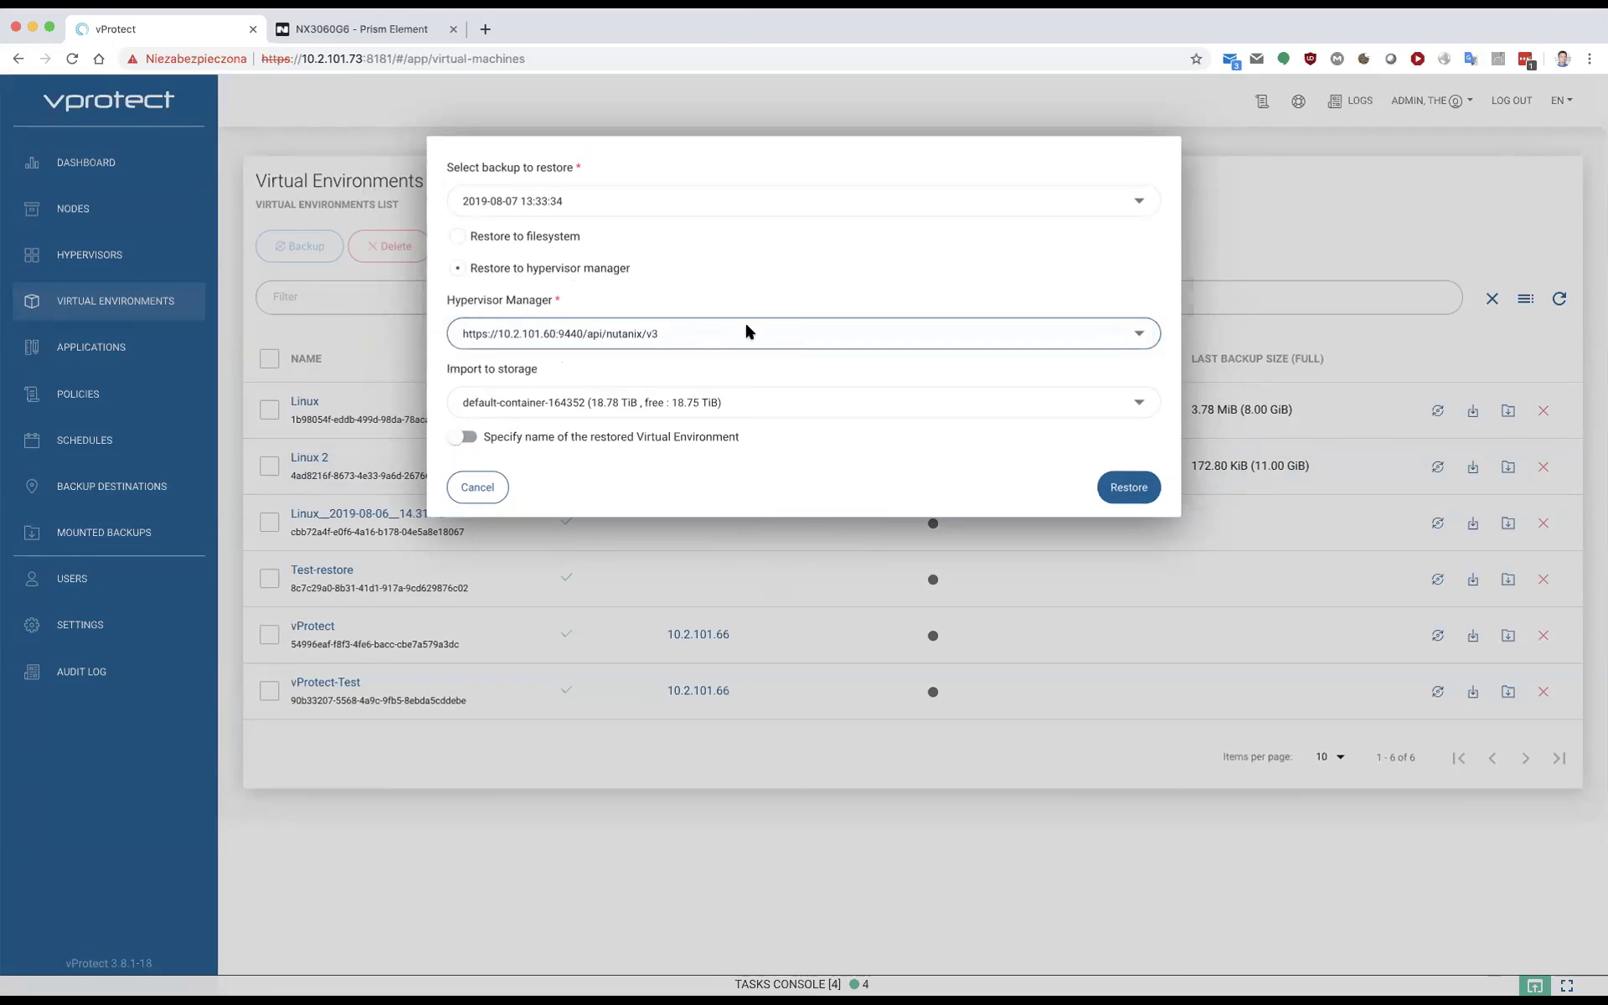
left_click(711, 409)
left_click(691, 367)
left_click(566, 438)
scroll(620, 418, "down", 1)
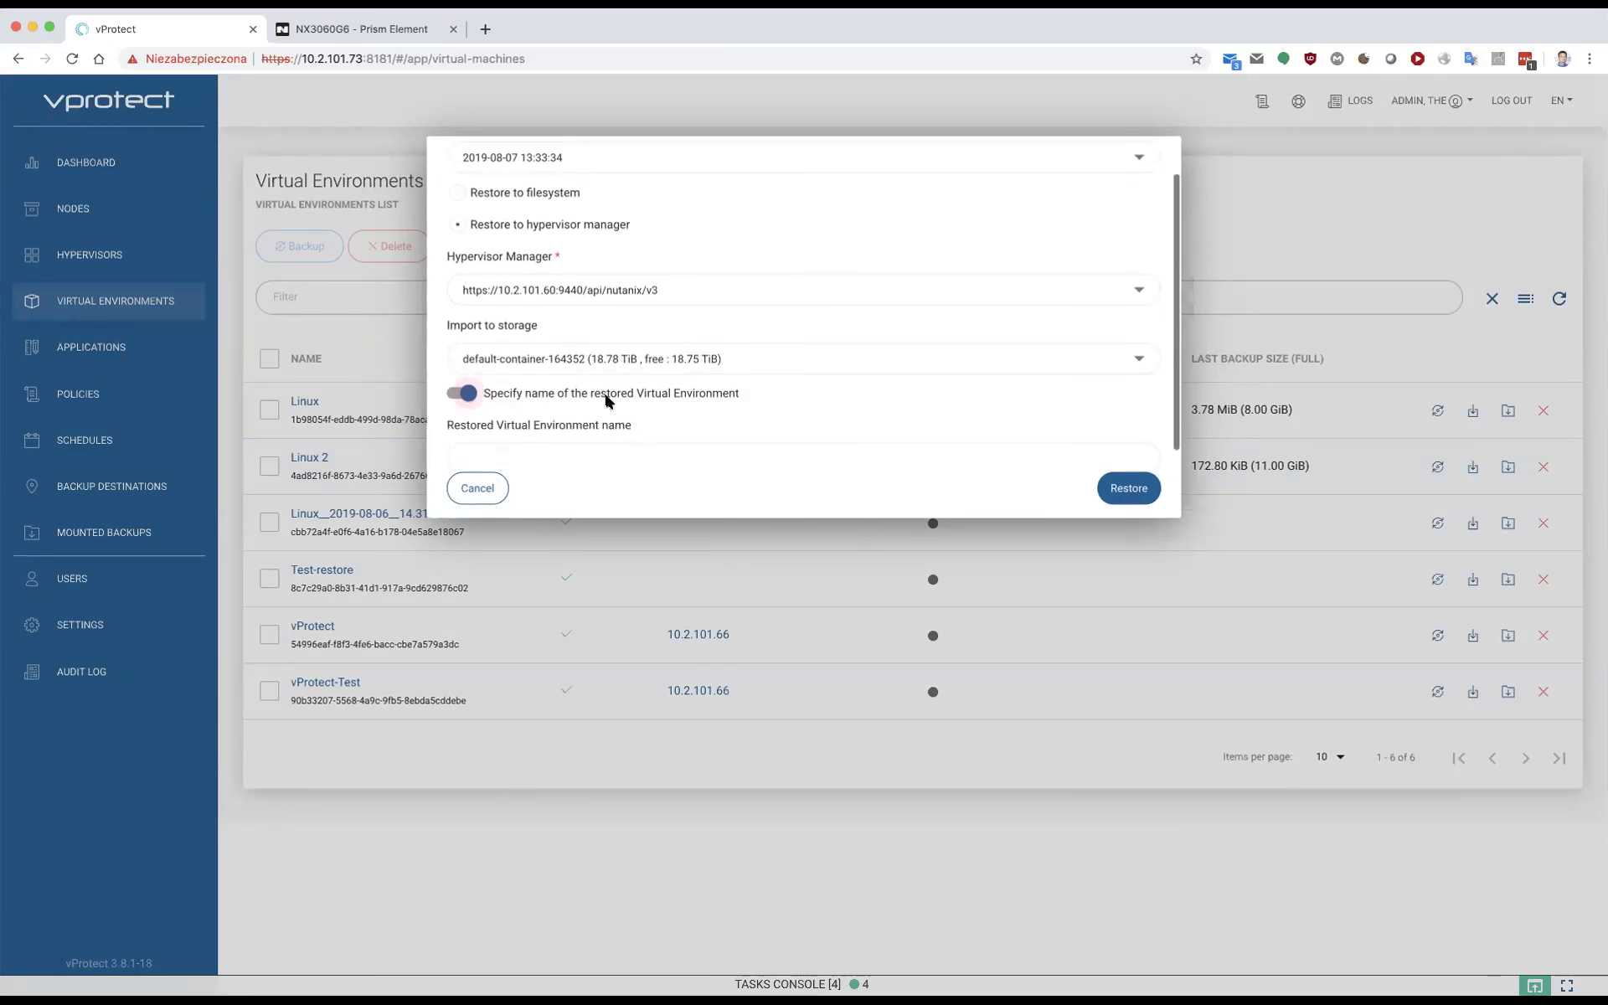
left_click(607, 395)
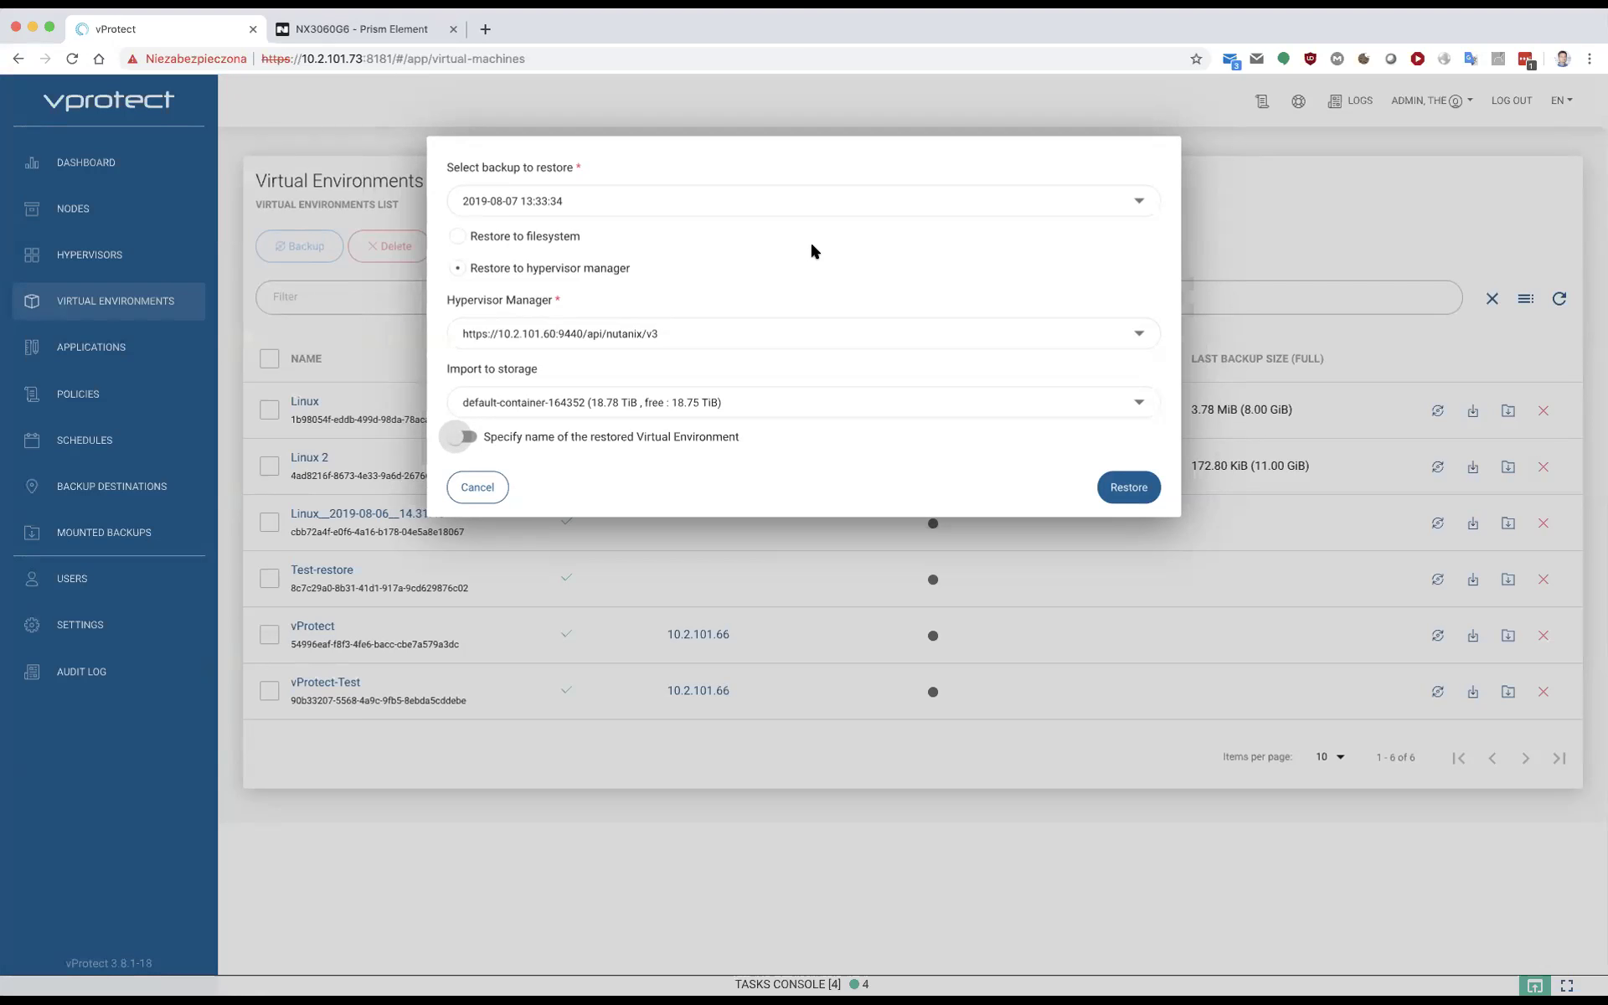
left_click(495, 490)
left_click(1504, 467)
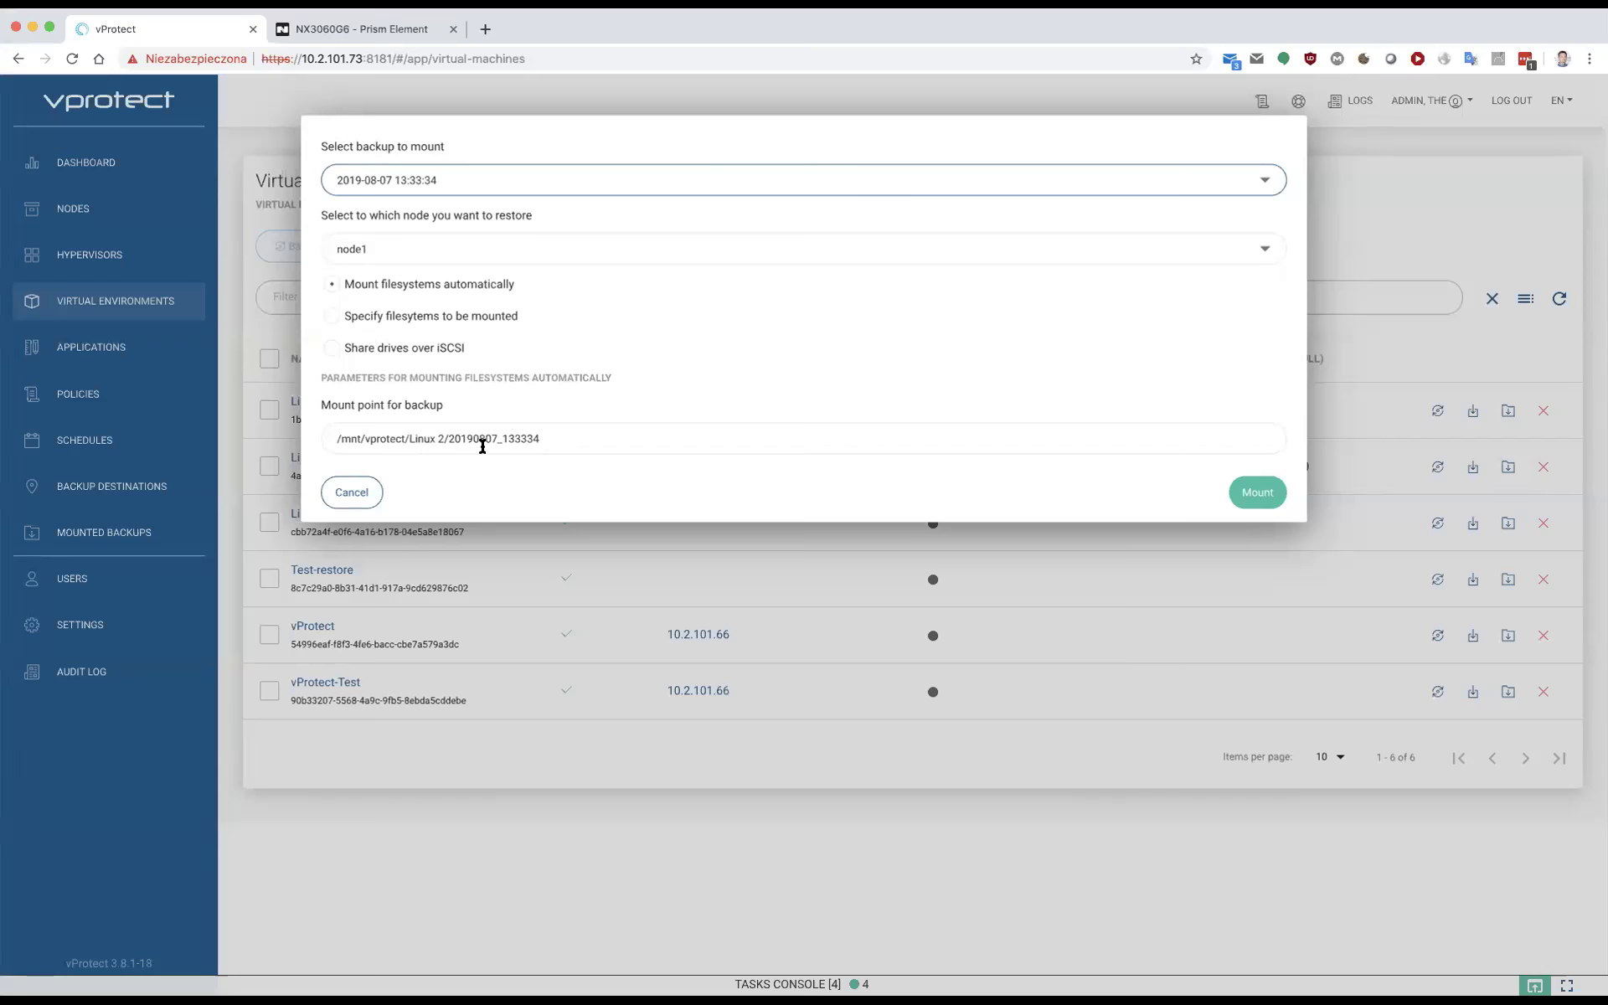
left_click(340, 487)
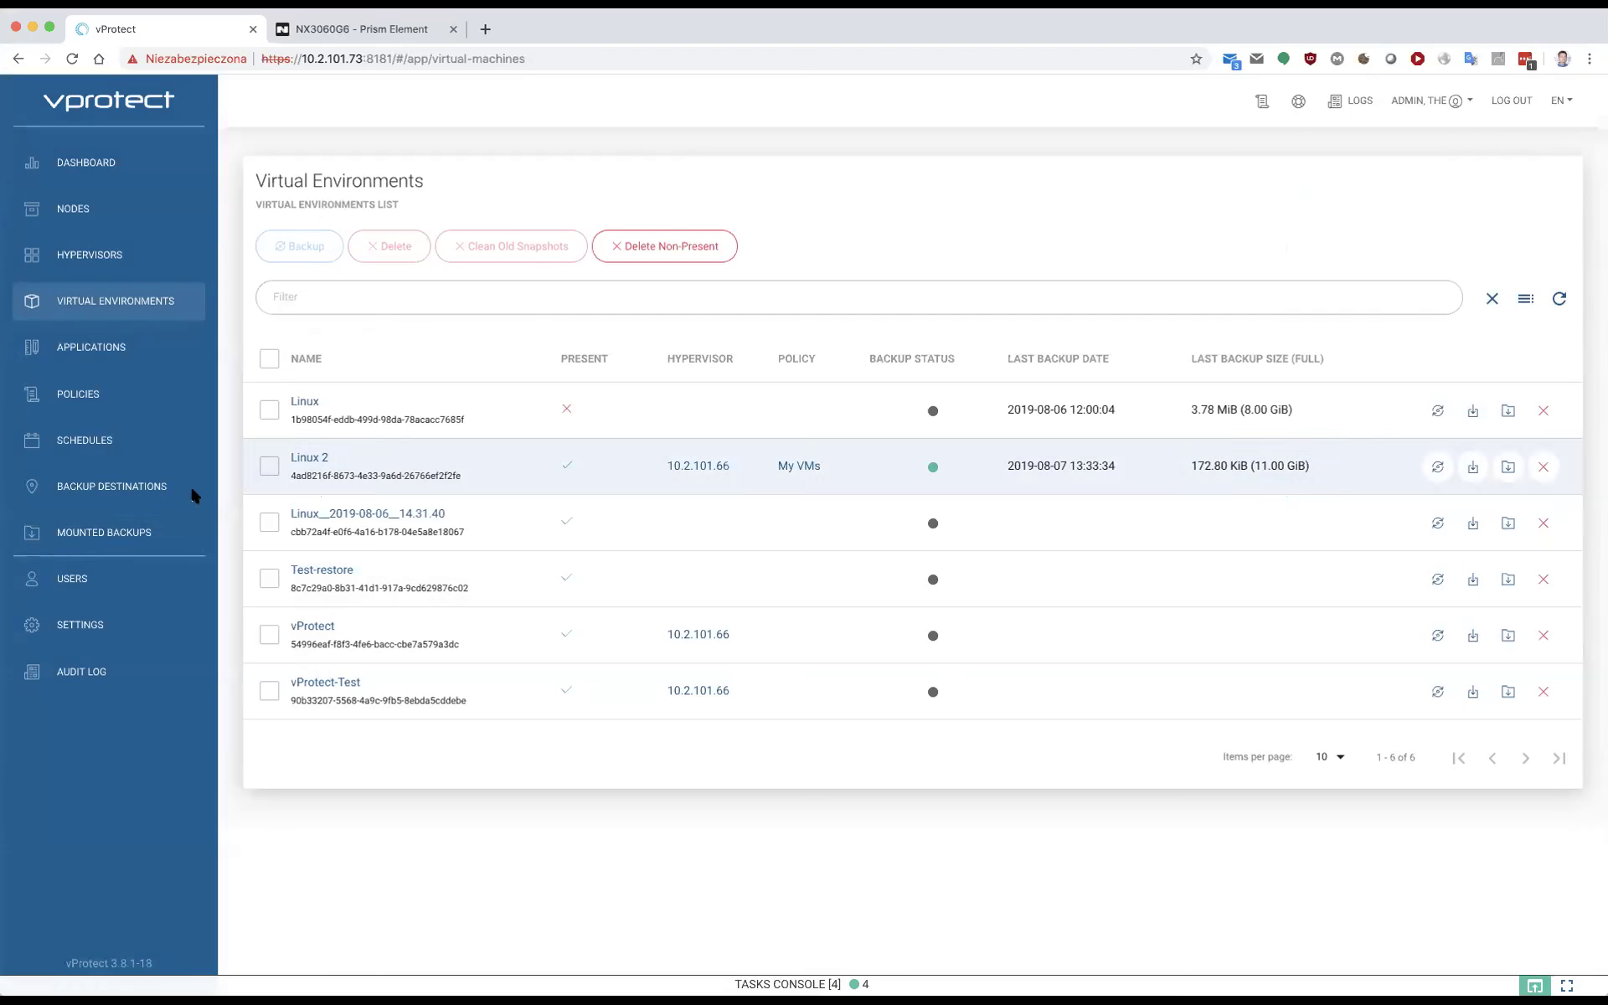
Open the mounted Linux backup and browse its root file system at /mnt/vprotect/Linux/20190804_120004
left_click(97, 538)
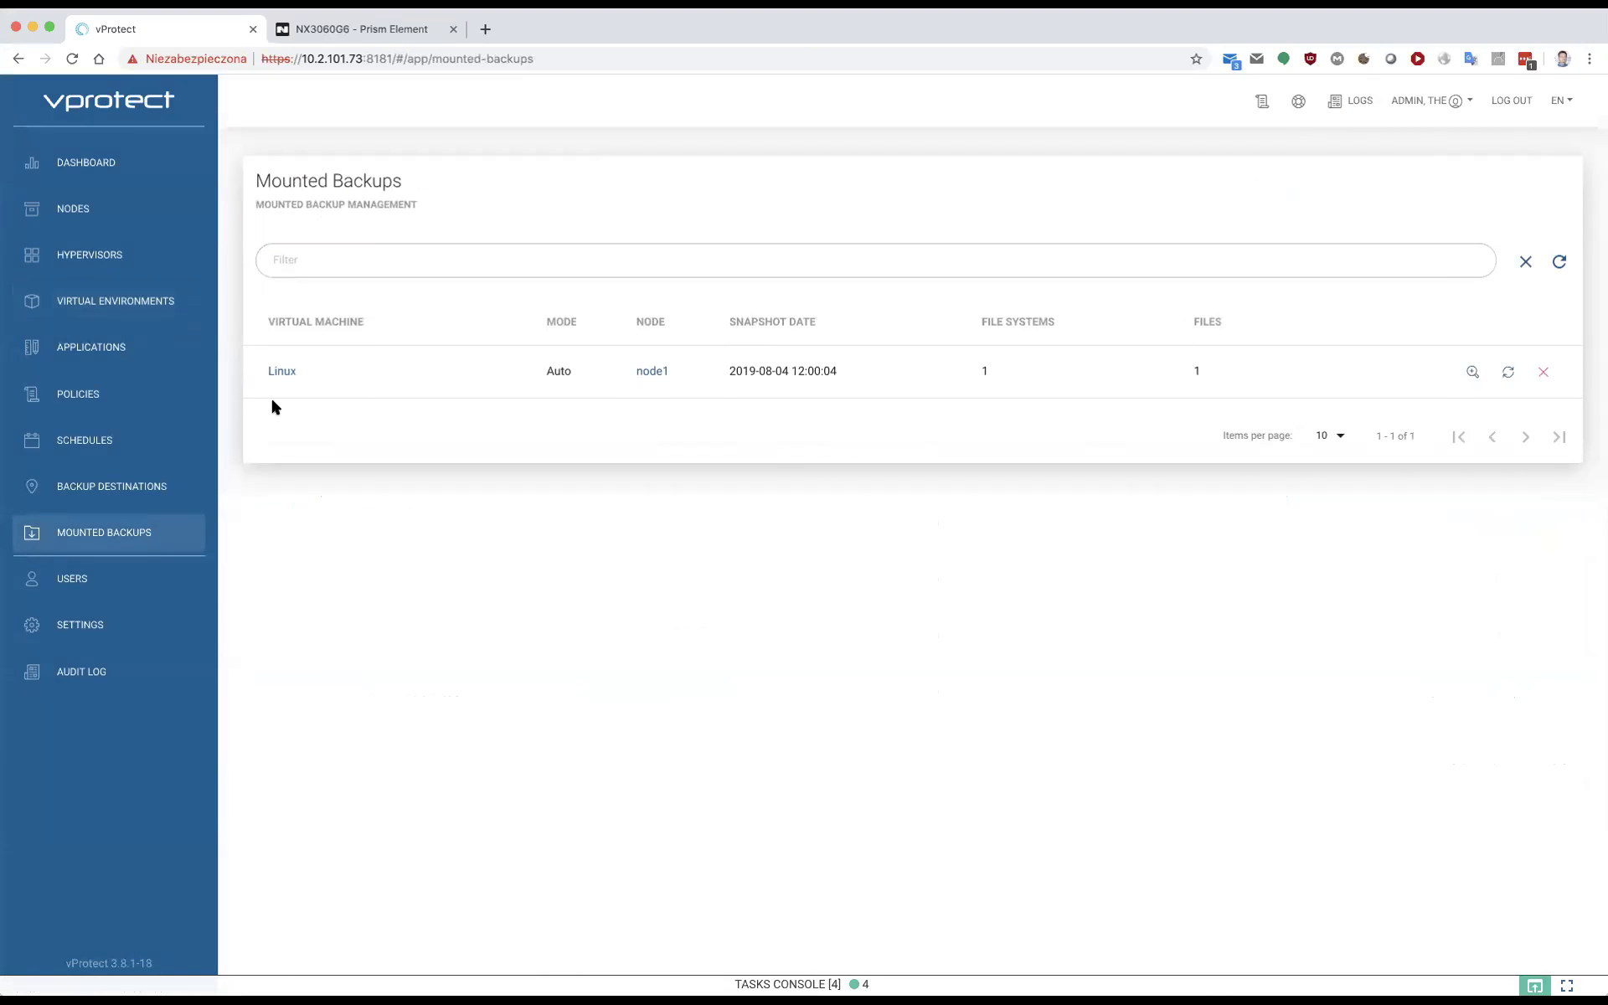
left_click(1470, 372)
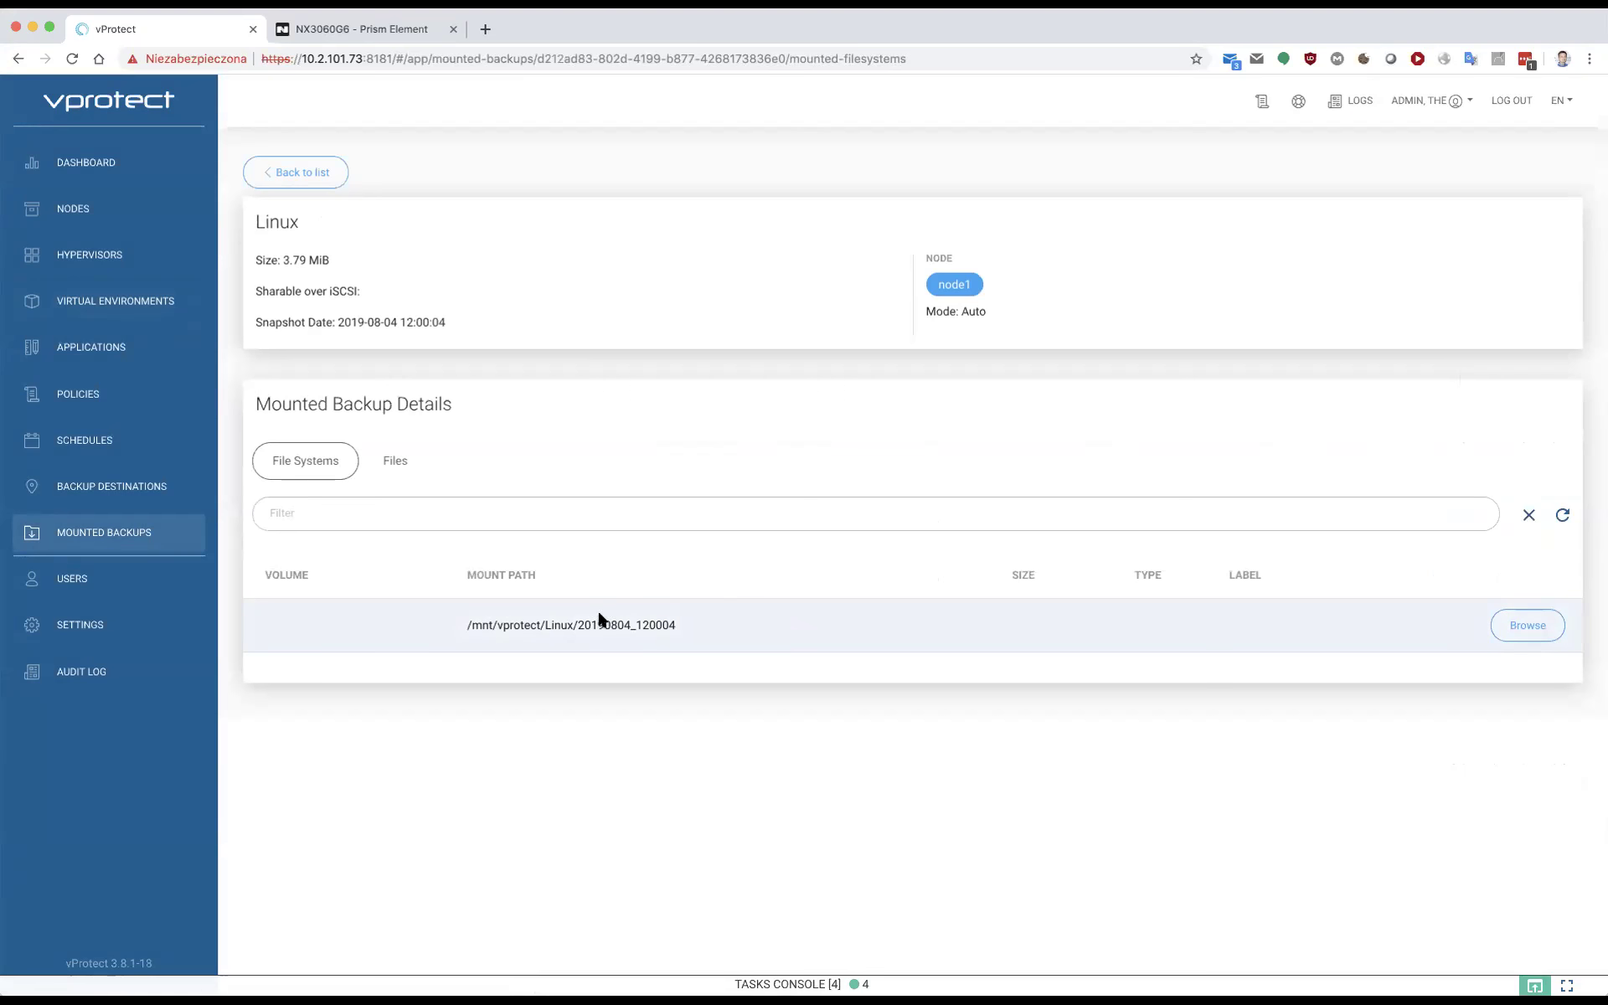
left_click(1511, 626)
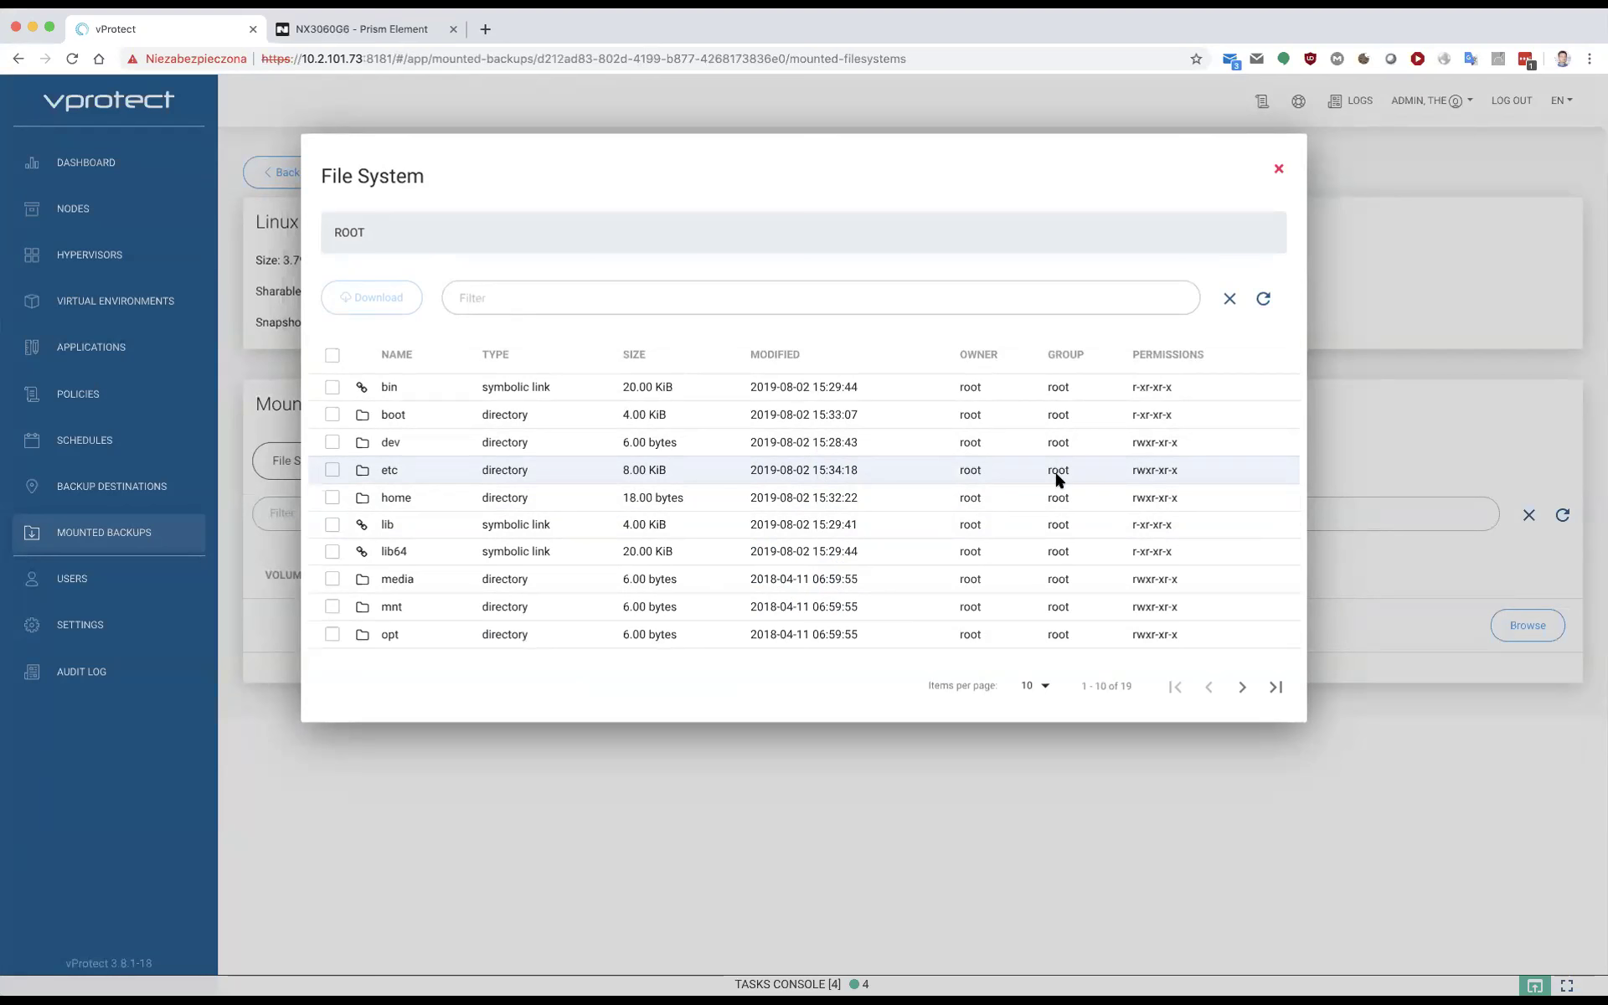
left_click(1279, 172)
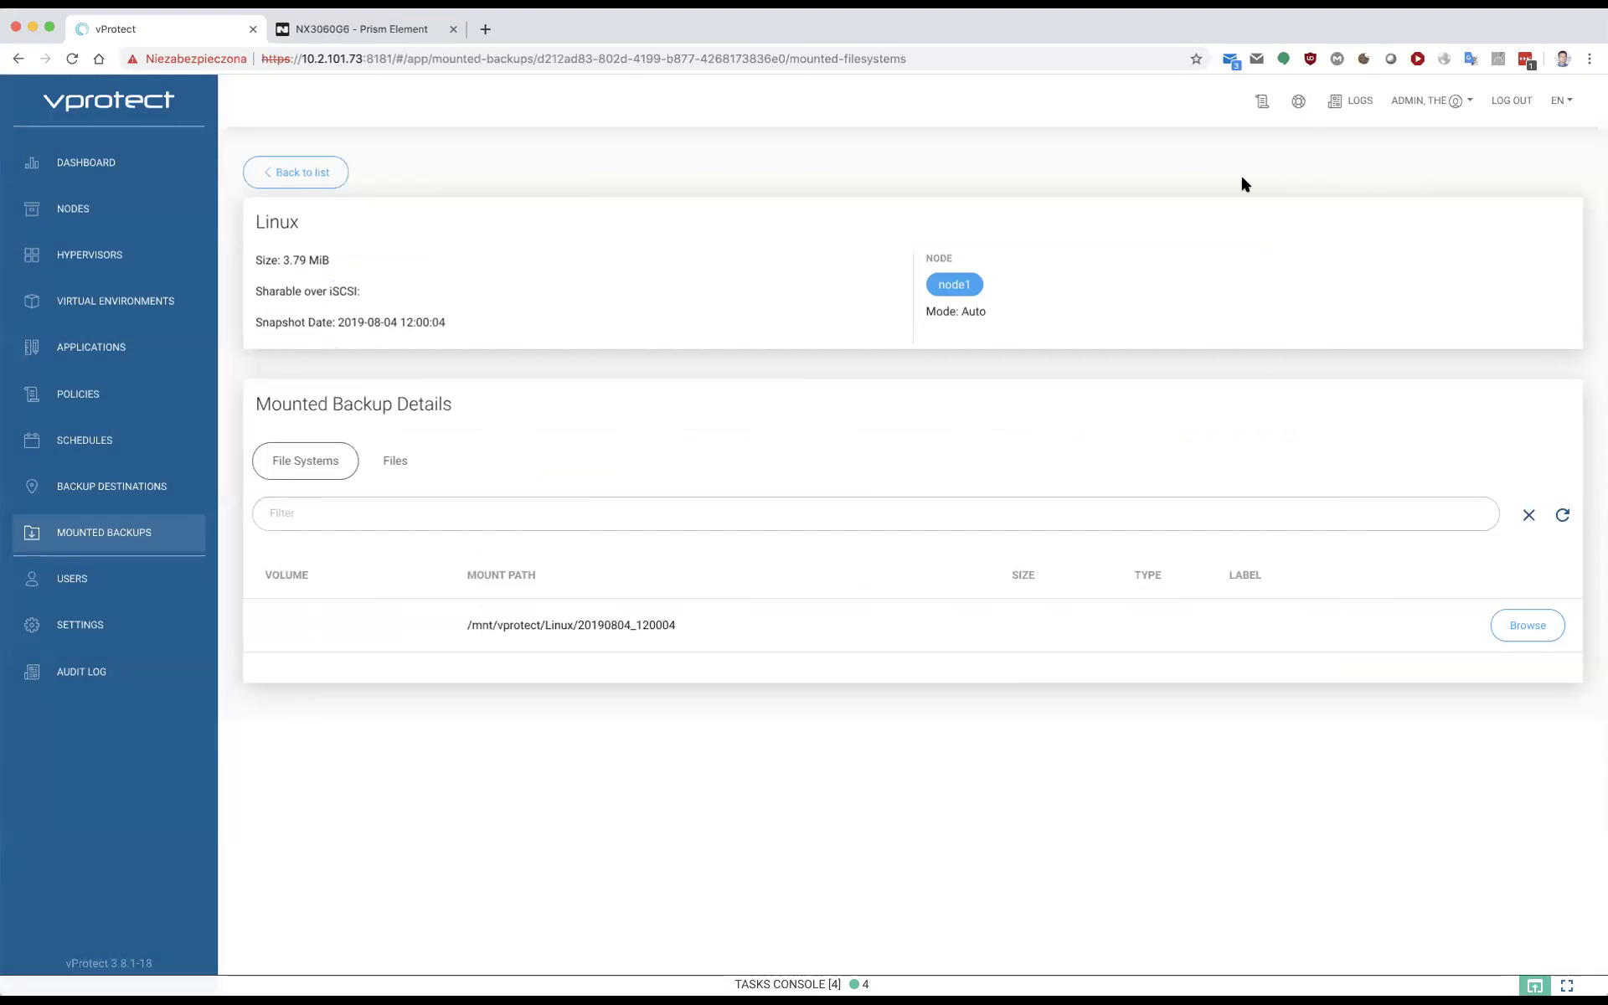
In Prism Element, view the Test-restore and Linux__2019-08-06__14.31.40 VM details, then return to vProtect
left_click(384, 25)
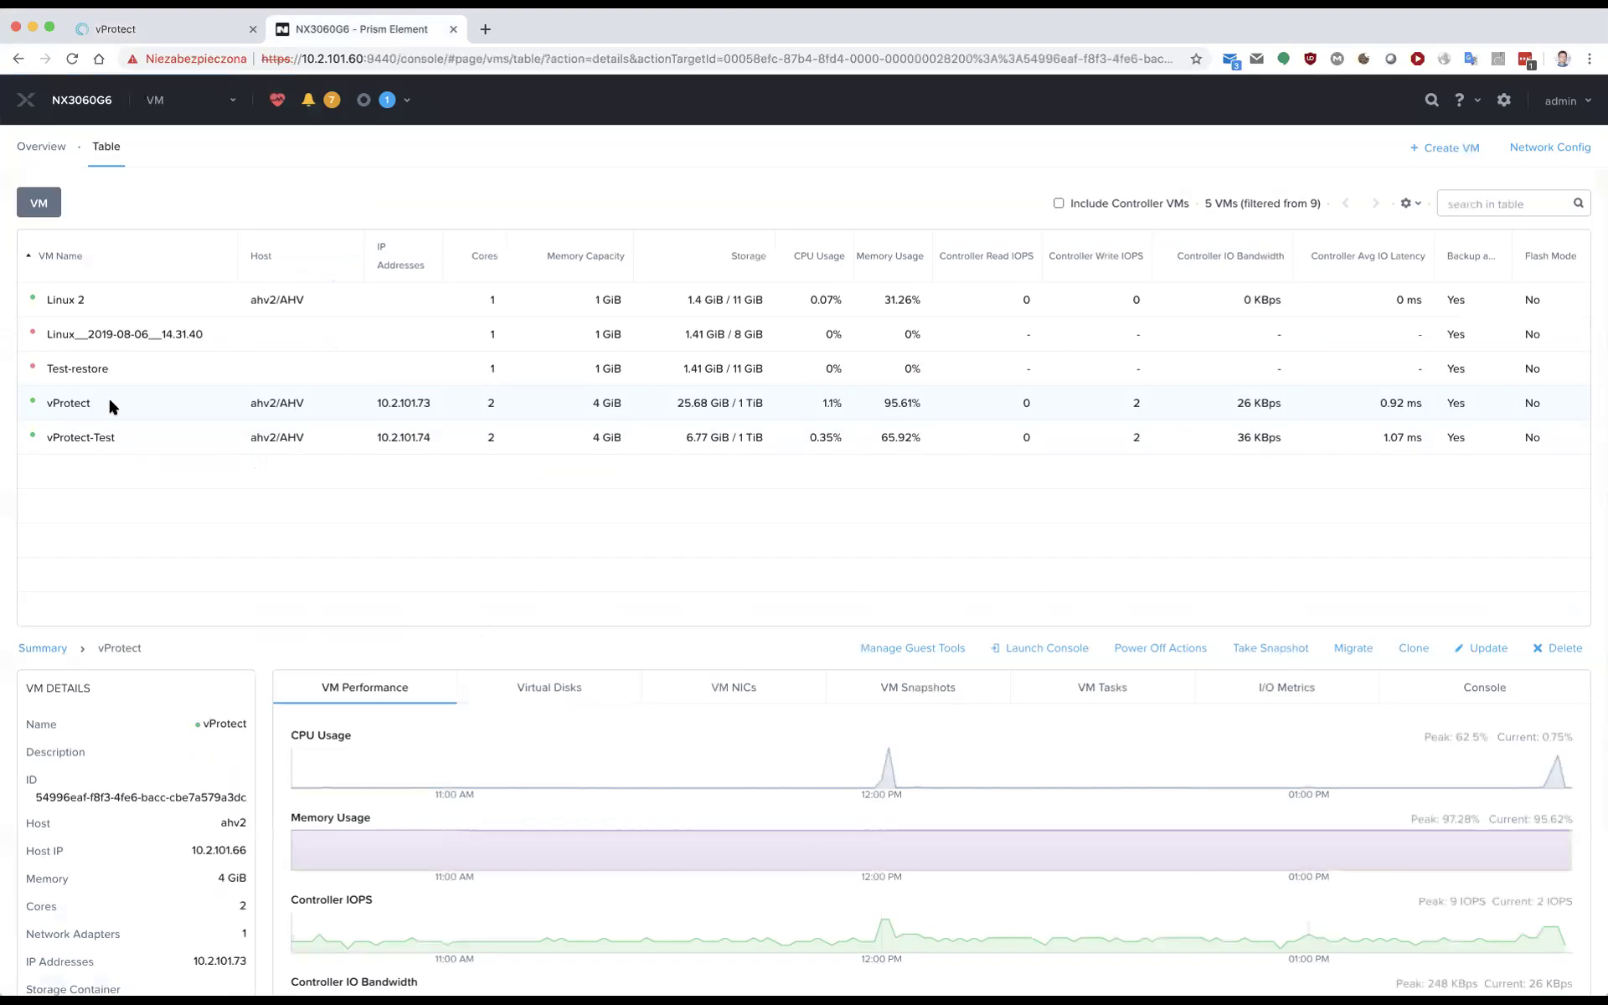
left_click(108, 334)
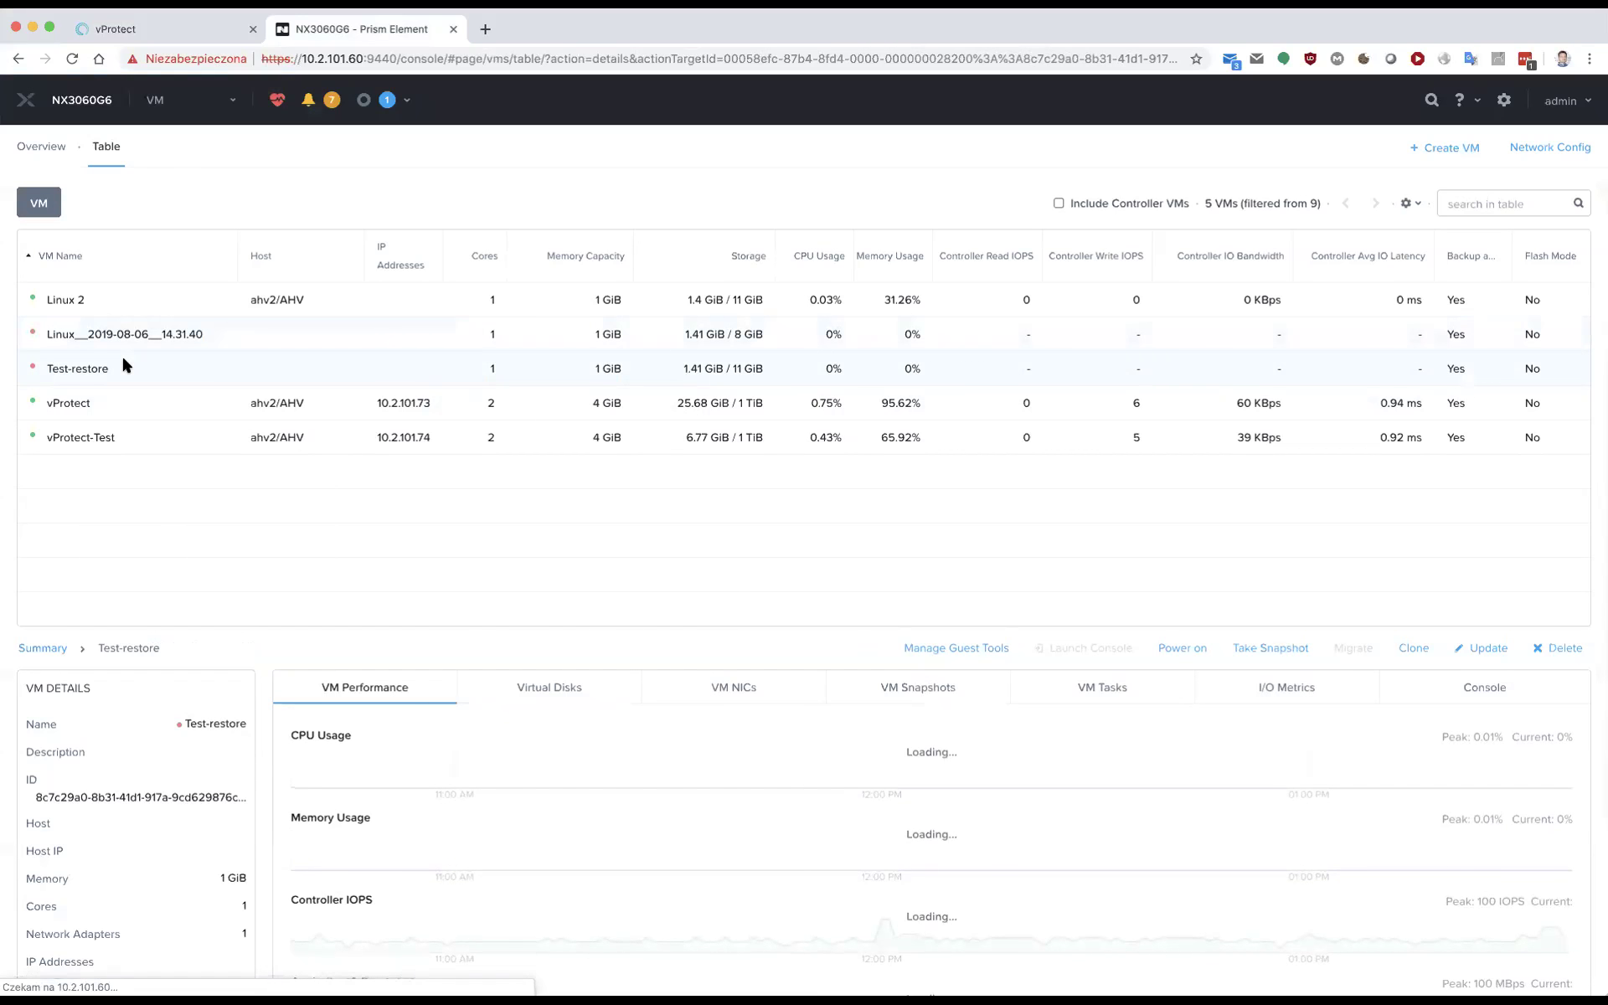
left_click(115, 339)
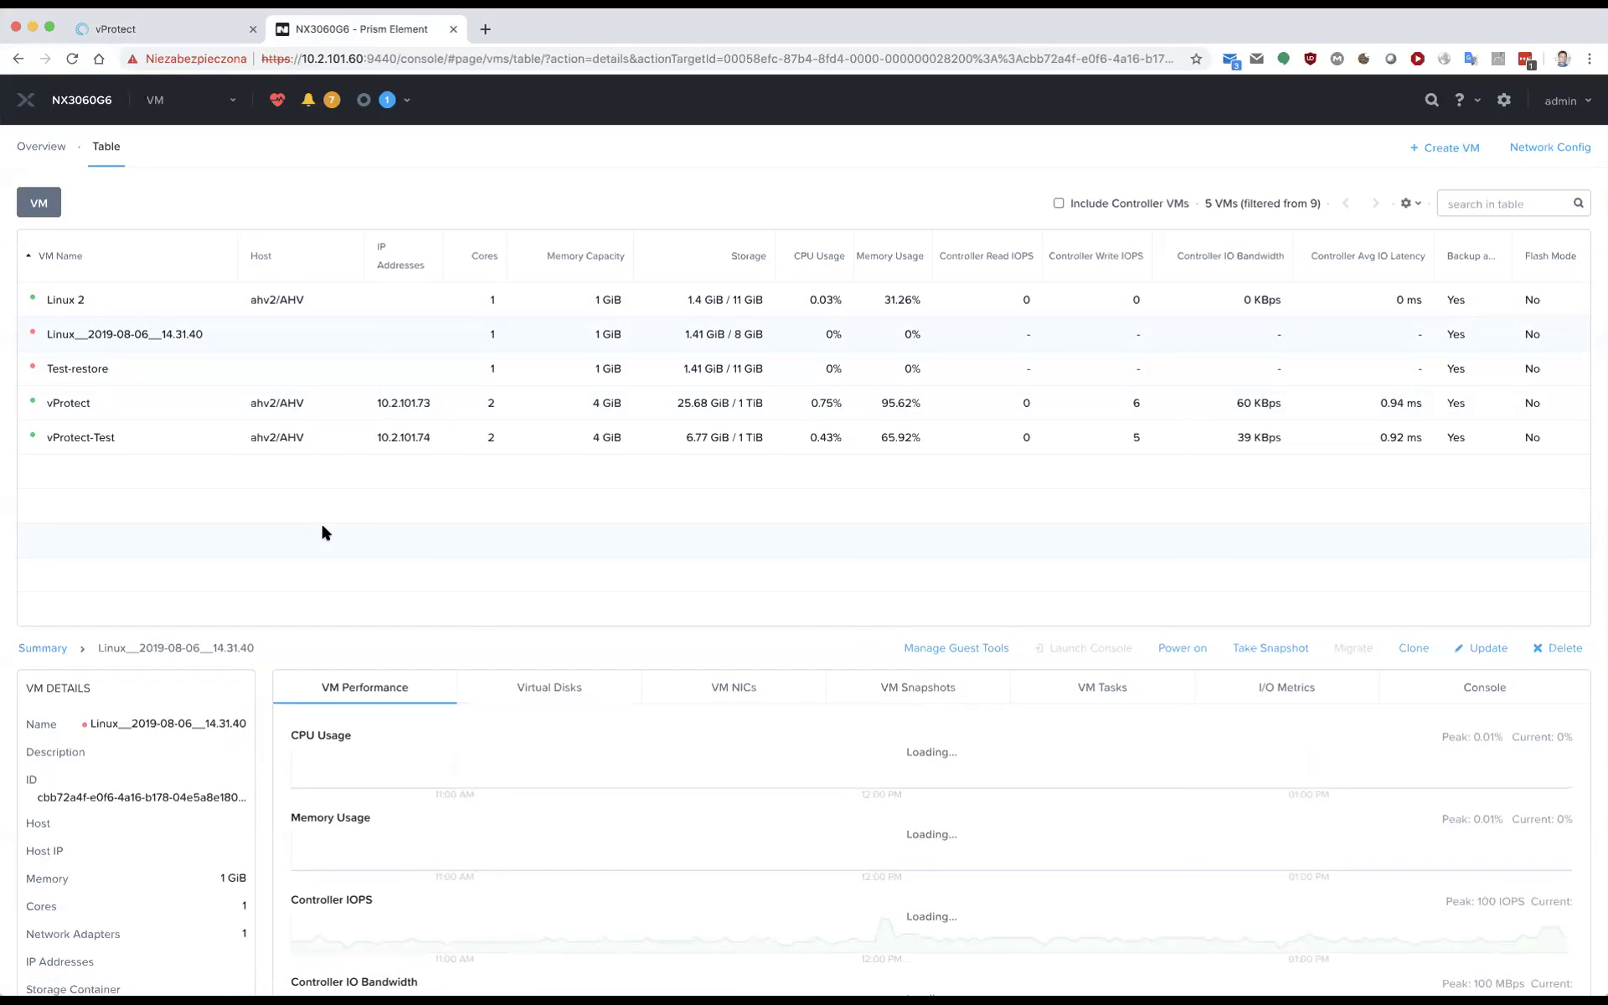
left_click(179, 24)
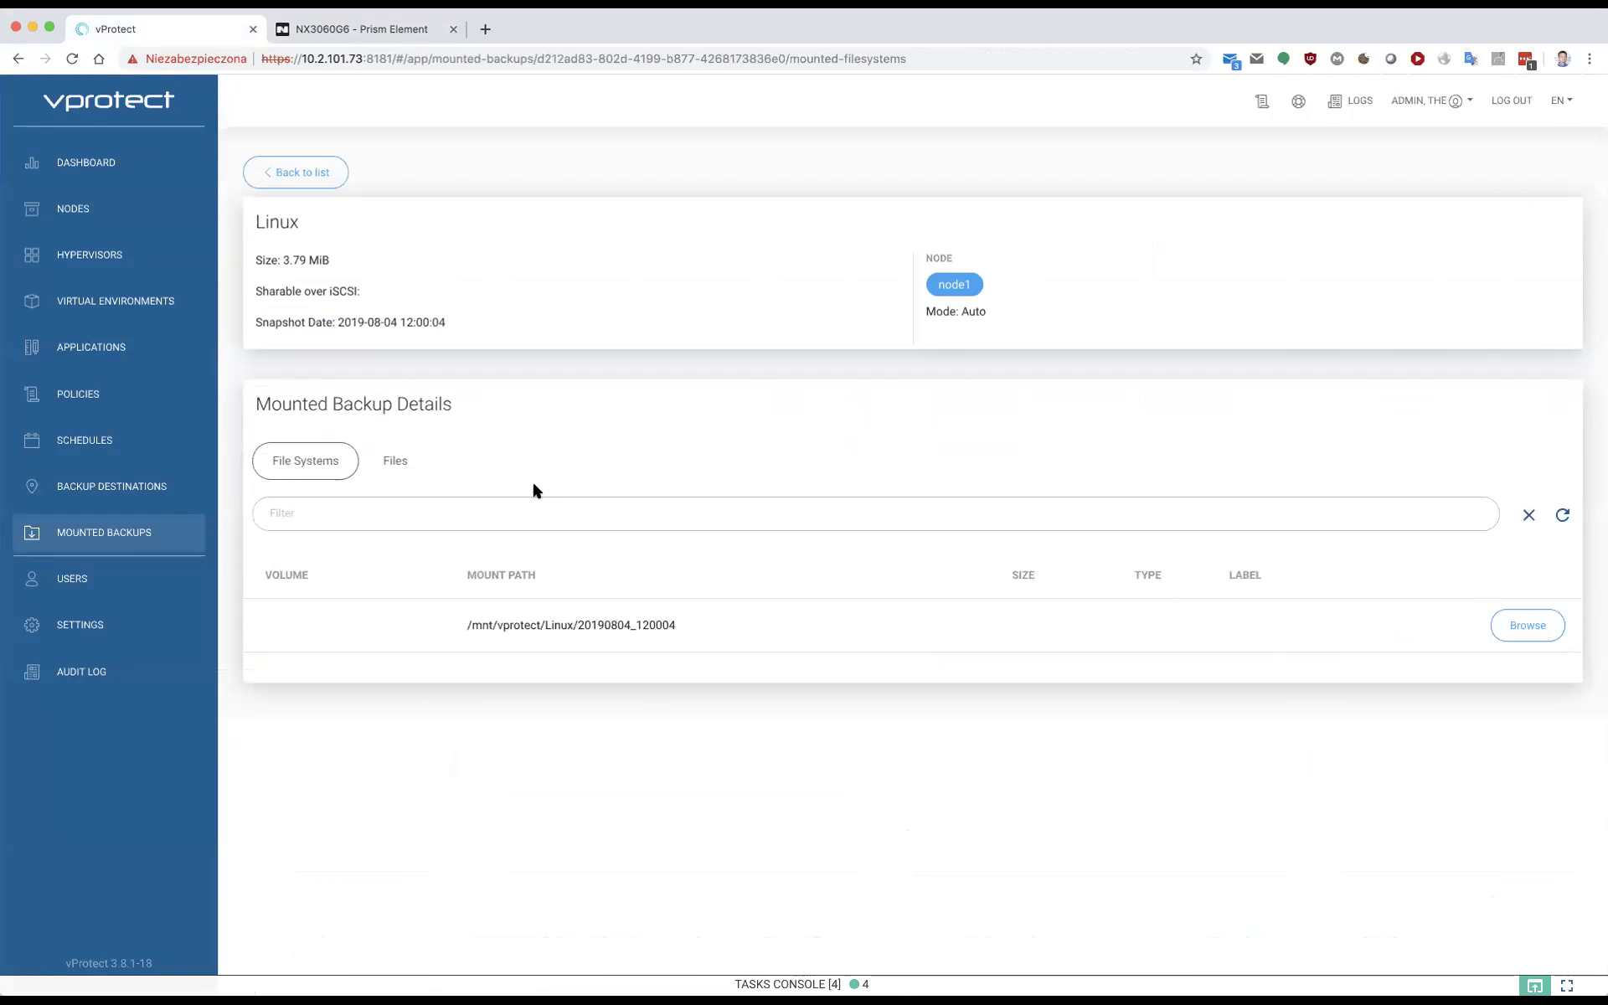
Open the Linux 2 VM and review its disks and list of backups
left_click(123, 302)
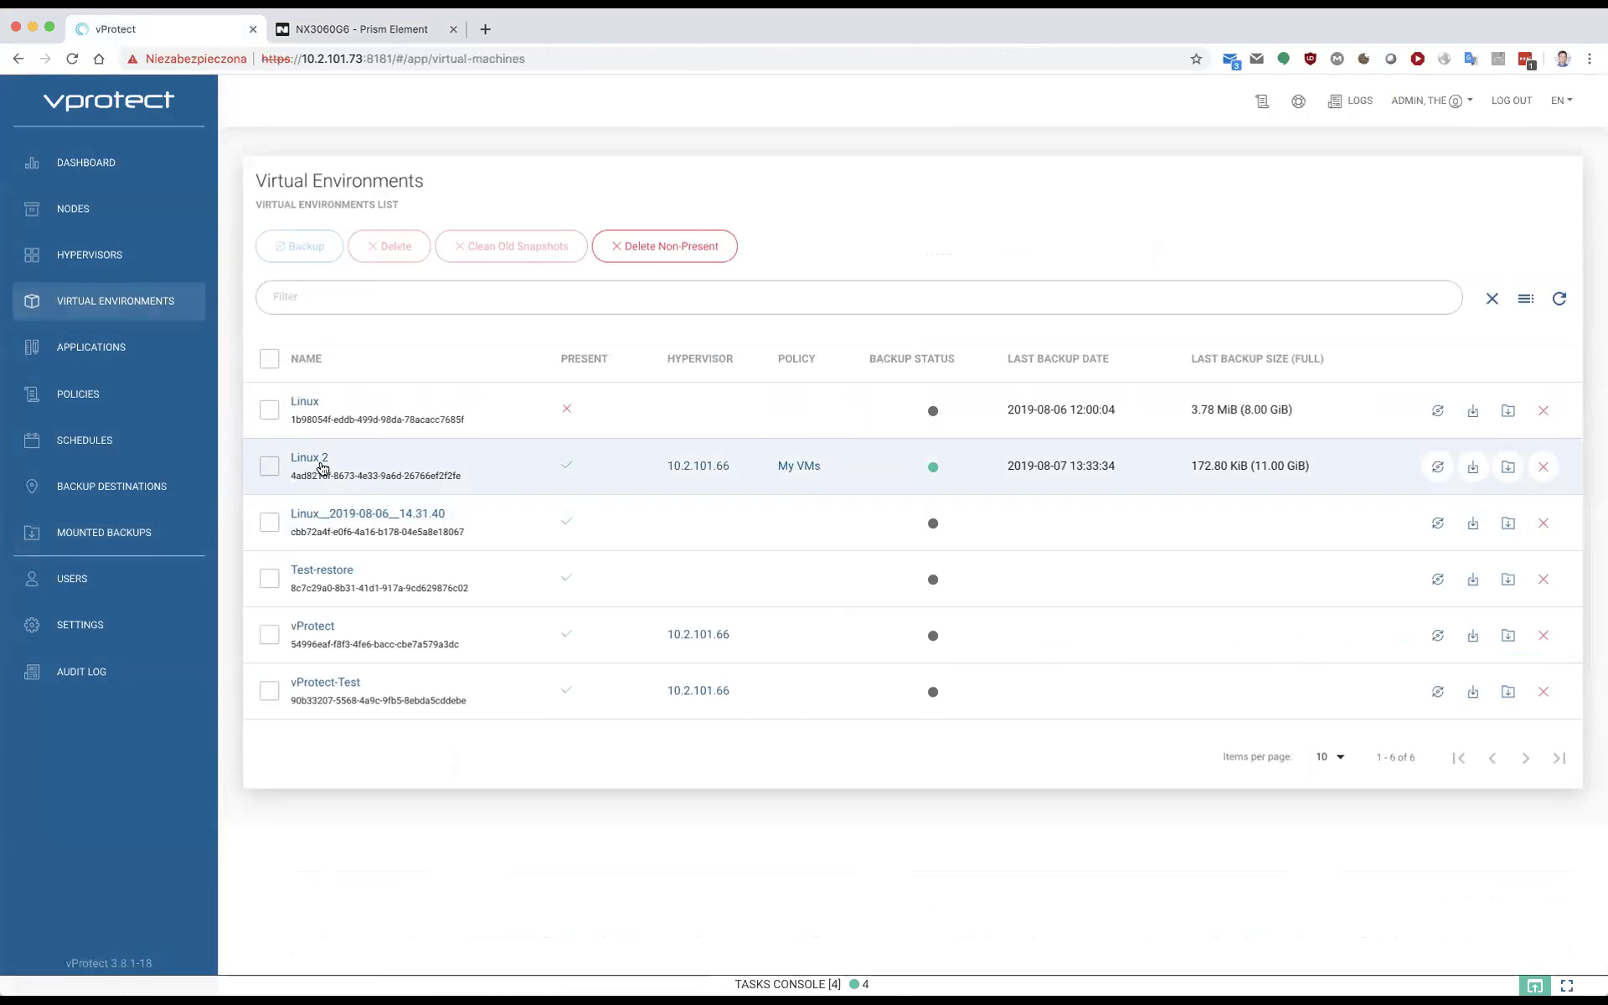
left_click(309, 458)
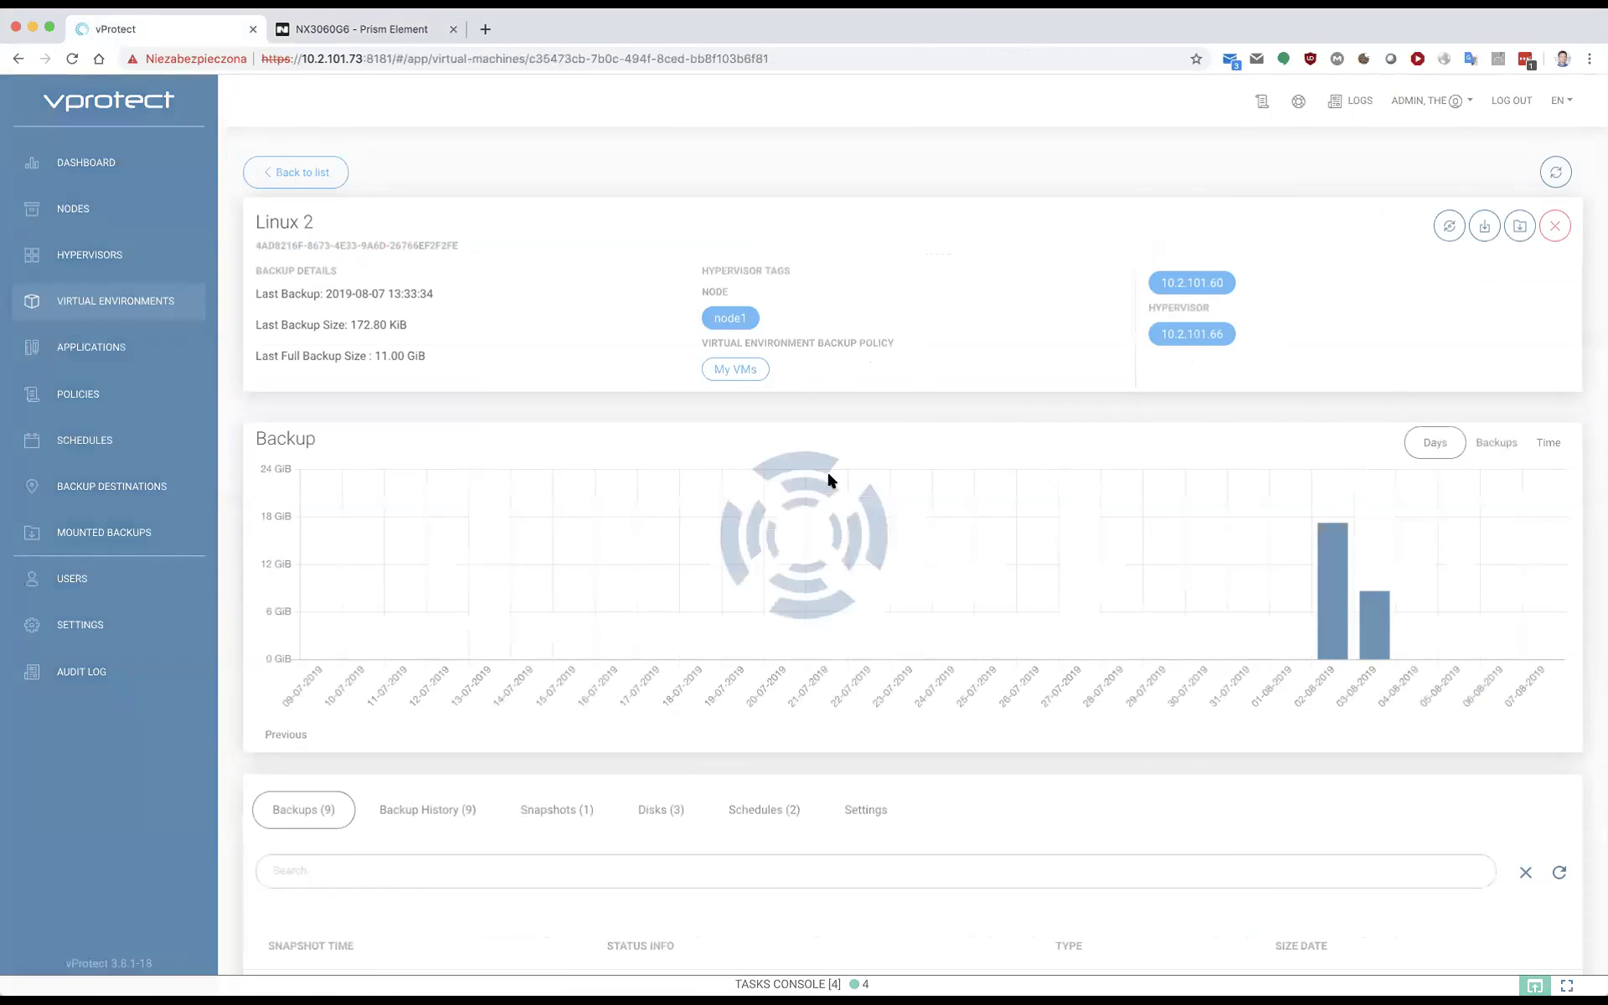
scroll(828, 475, "down", 5)
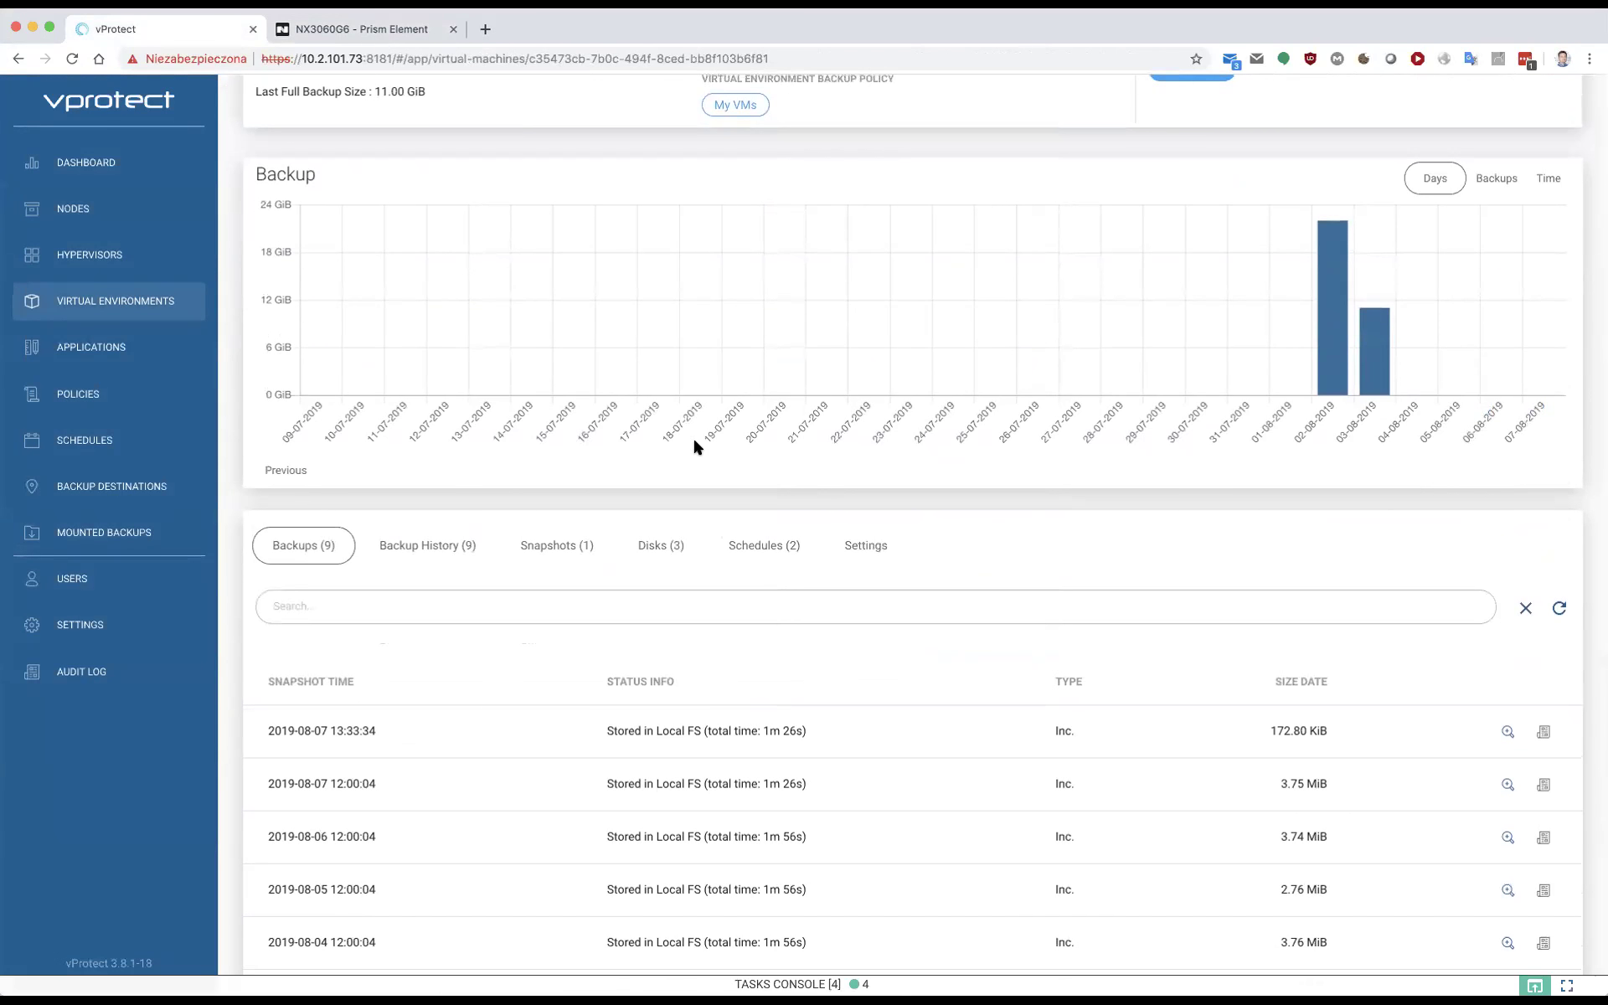
left_click(638, 545)
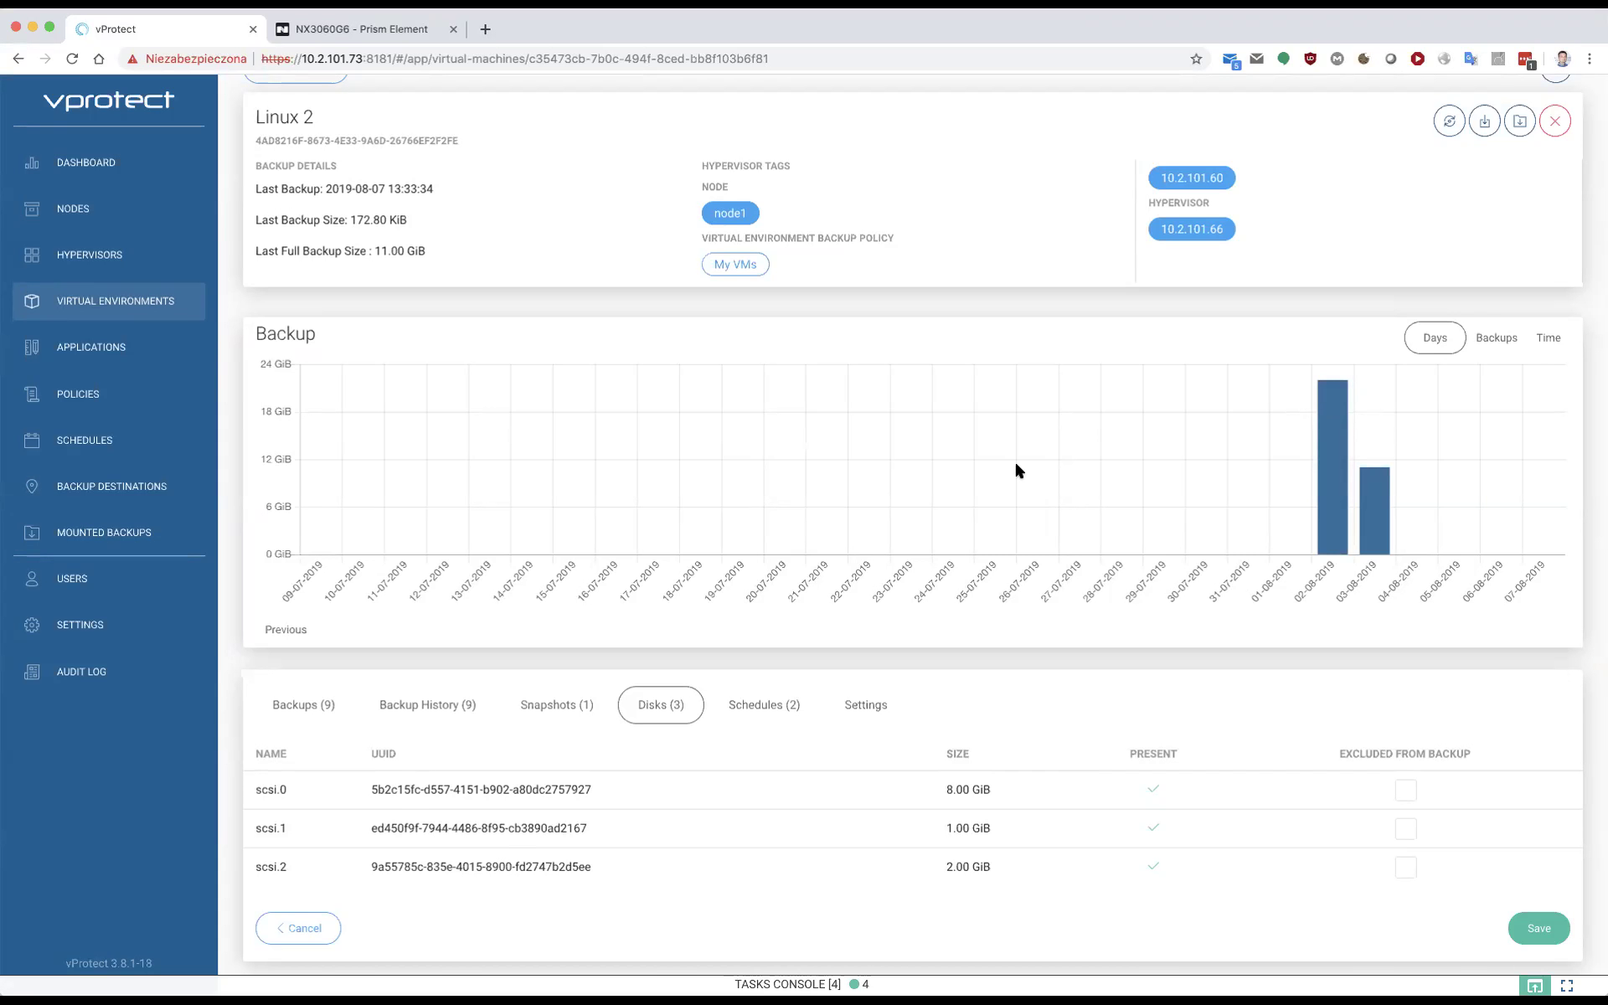
scroll(1016, 469, "up", 2)
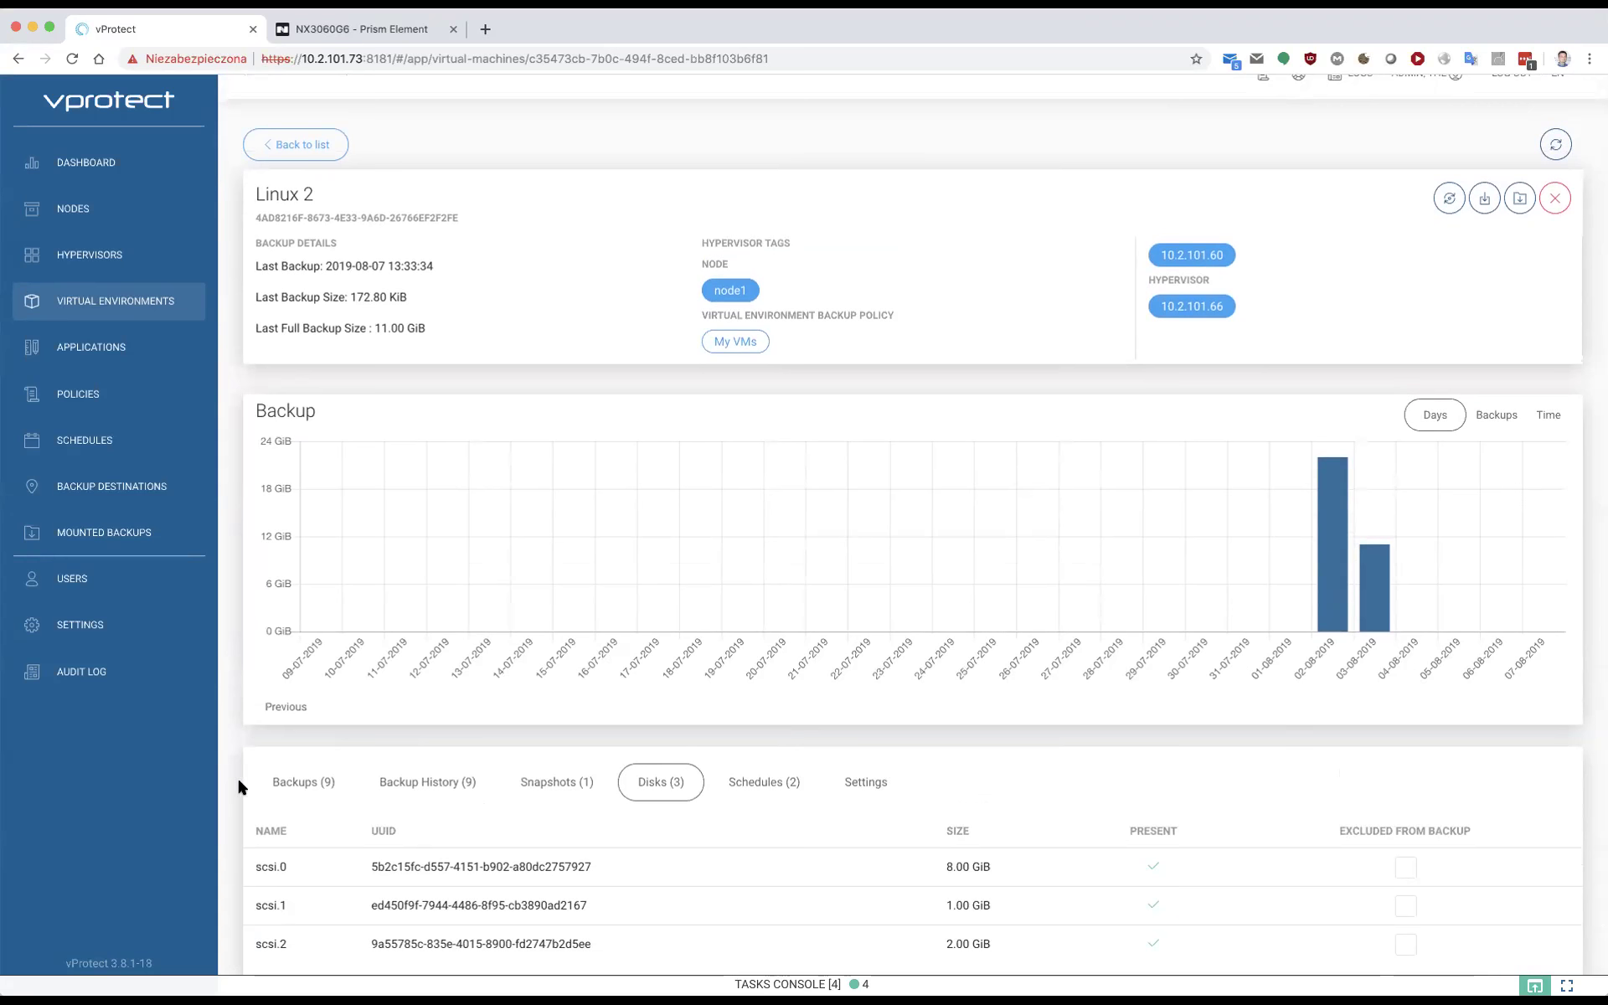
left_click(279, 780)
scroll(564, 656, "down", 5)
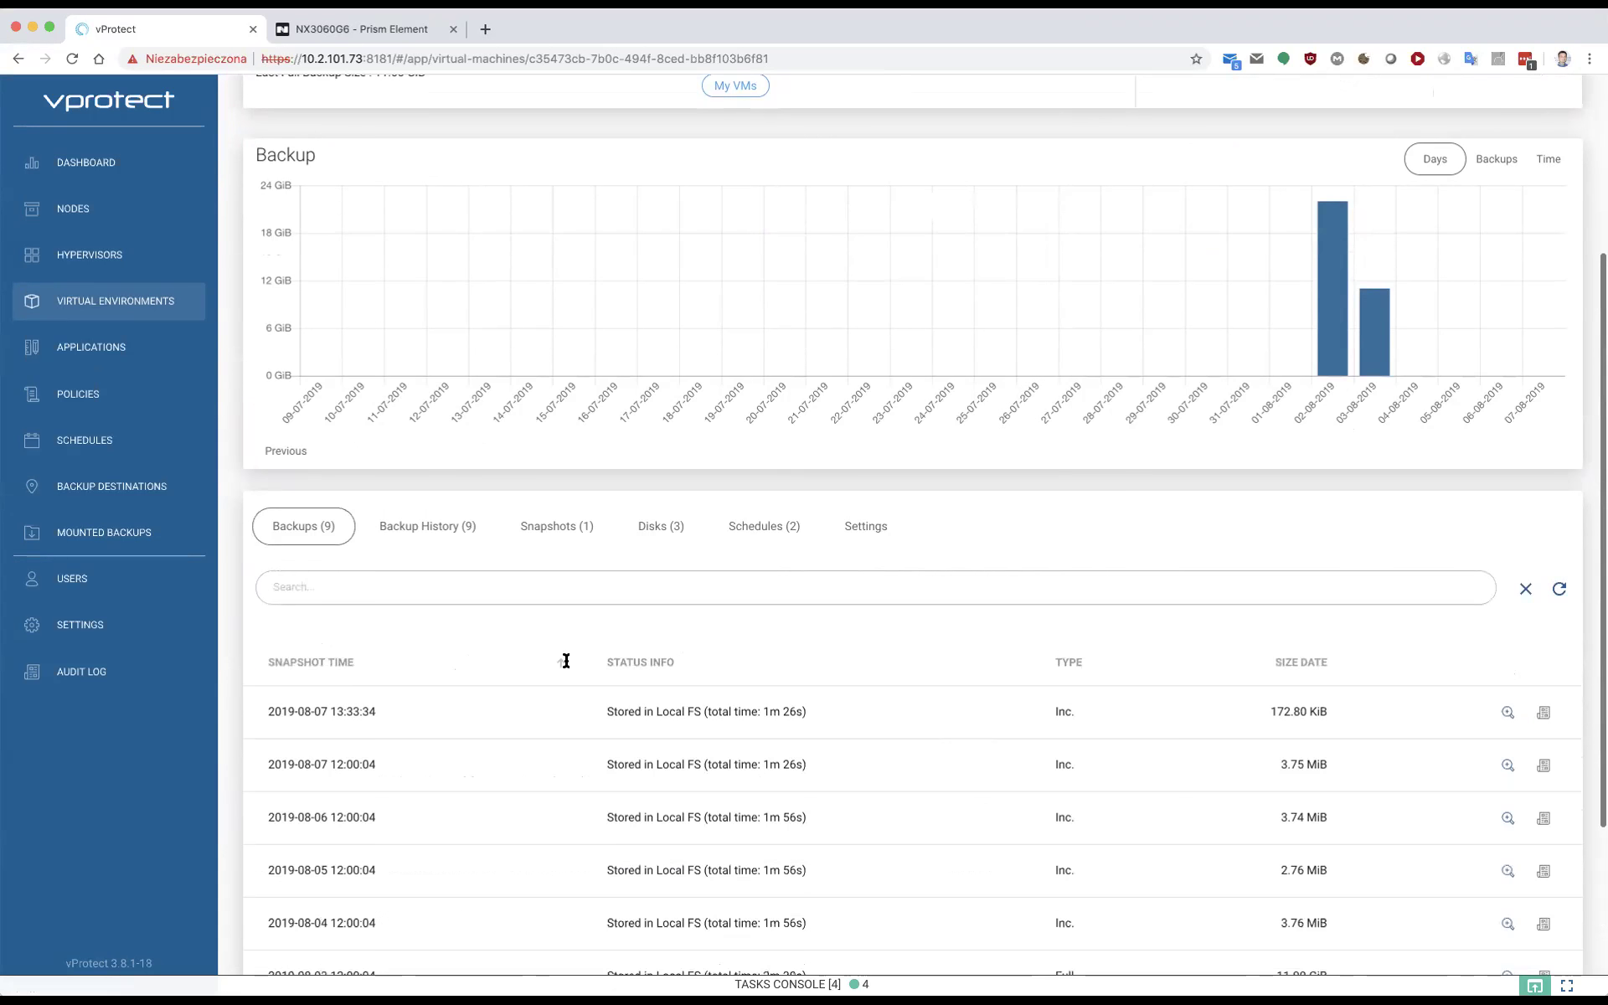
scroll(689, 707, "down", 3)
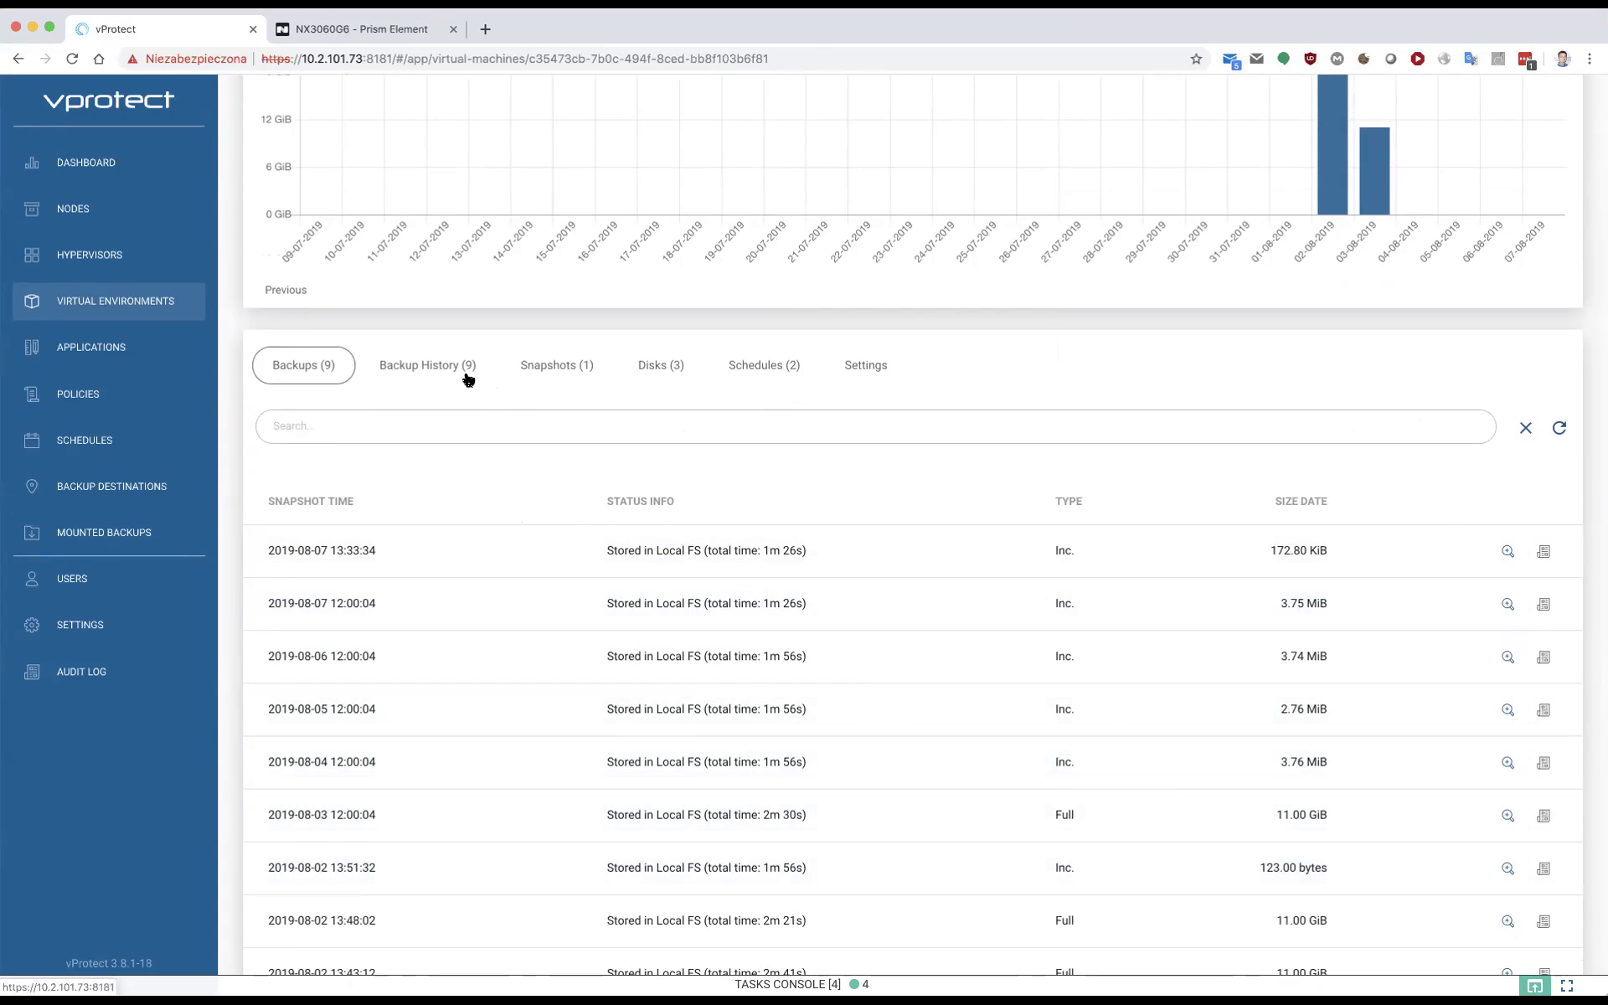
Review Linux 2's backup history, snapshots and its Daily incremental and Weekly full schedules
left_click(465, 371)
scroll(882, 682, "down", 3)
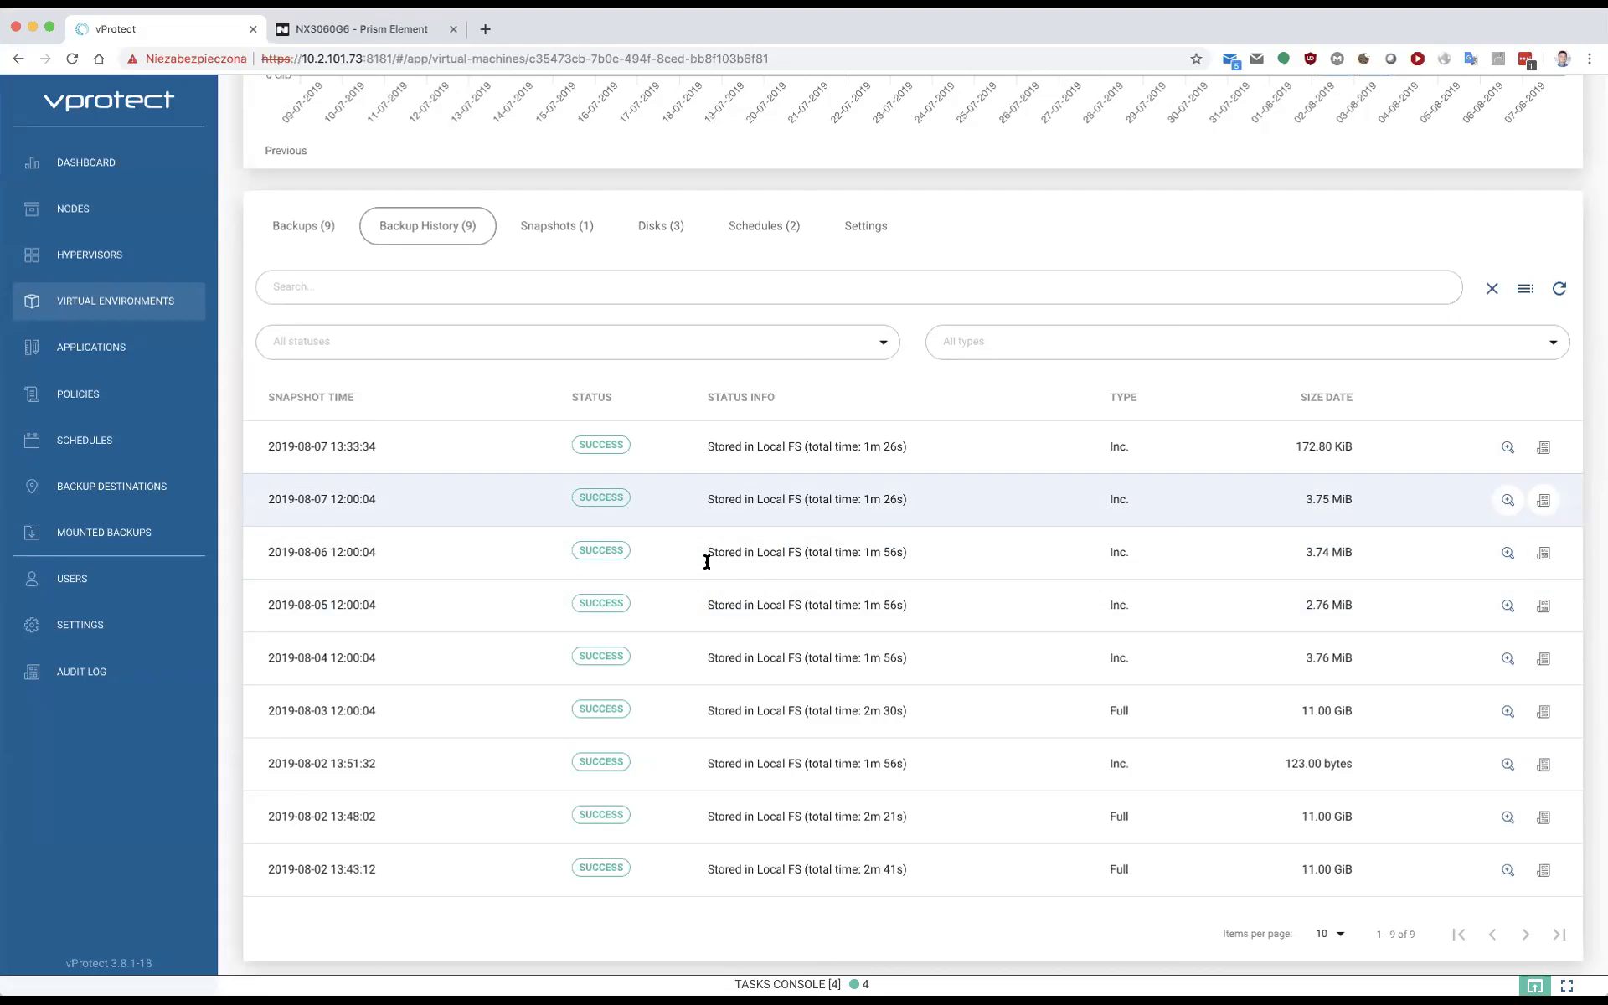
left_click(576, 220)
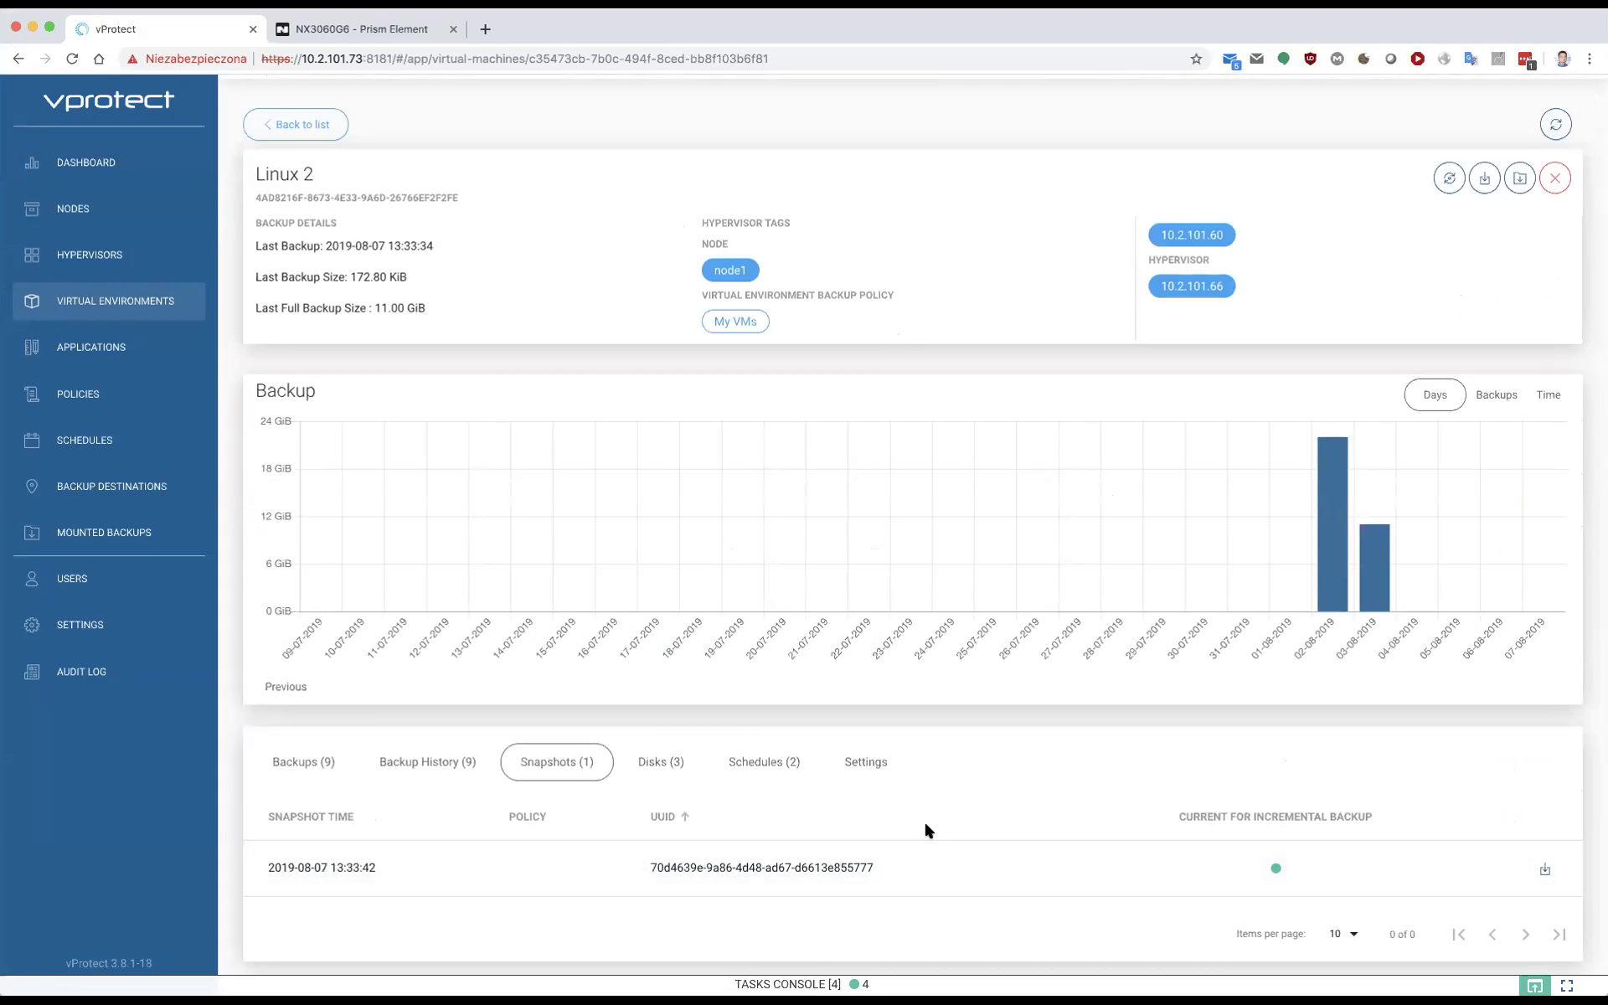
left_click(670, 762)
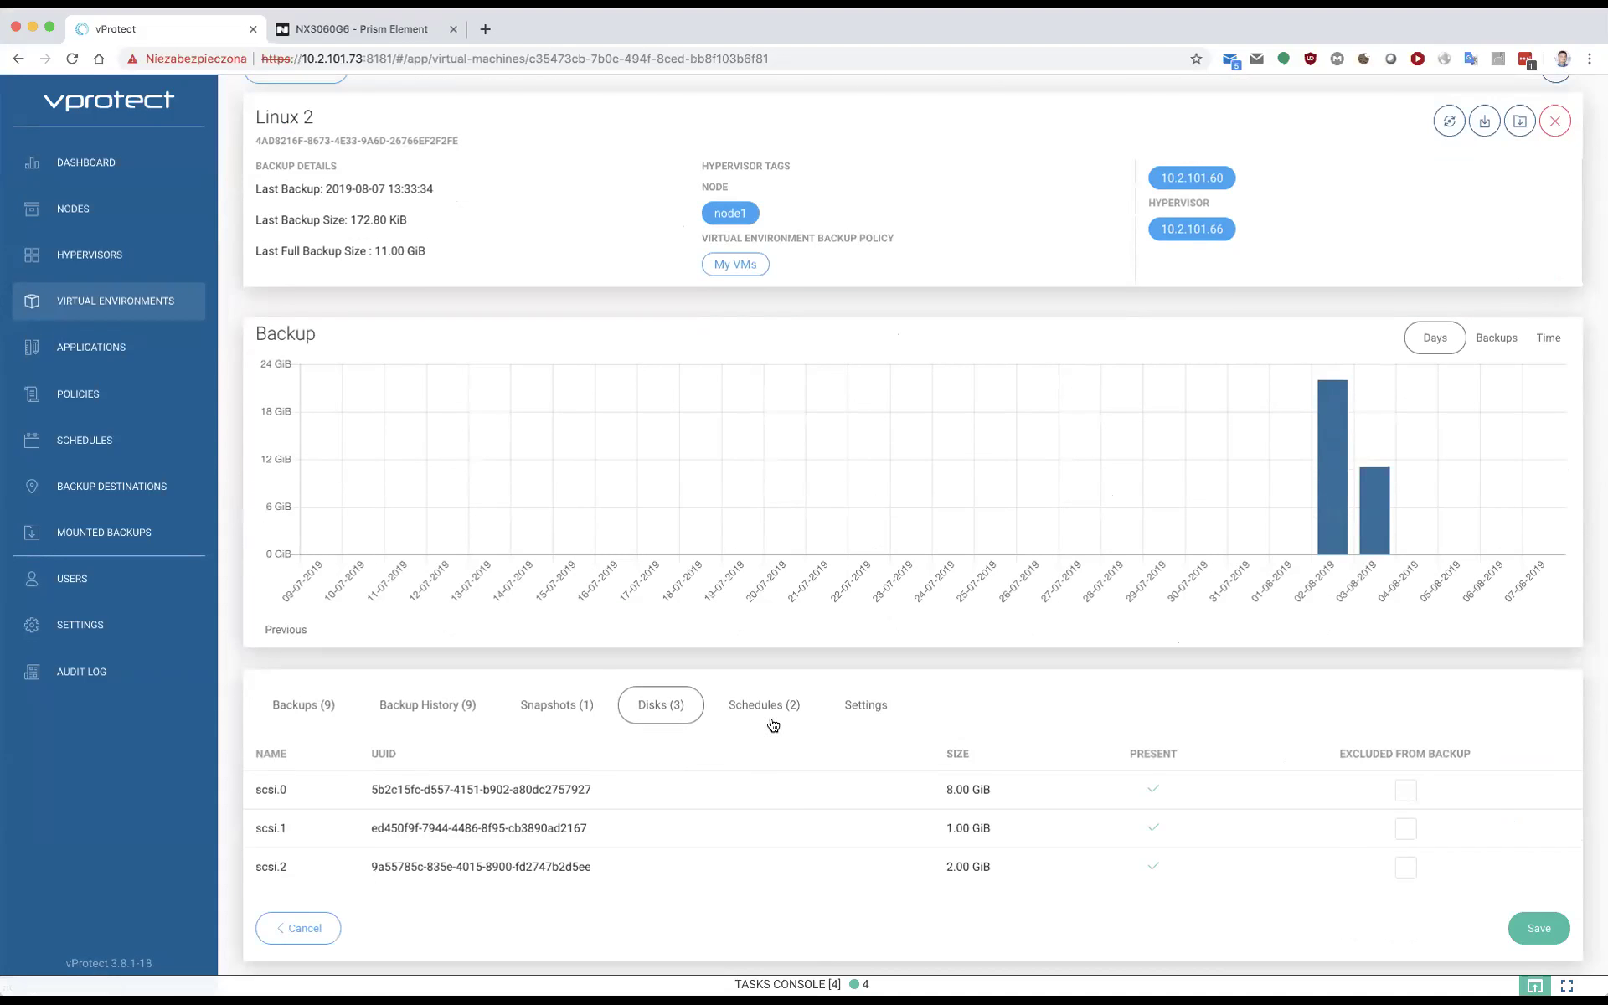
left_click(764, 709)
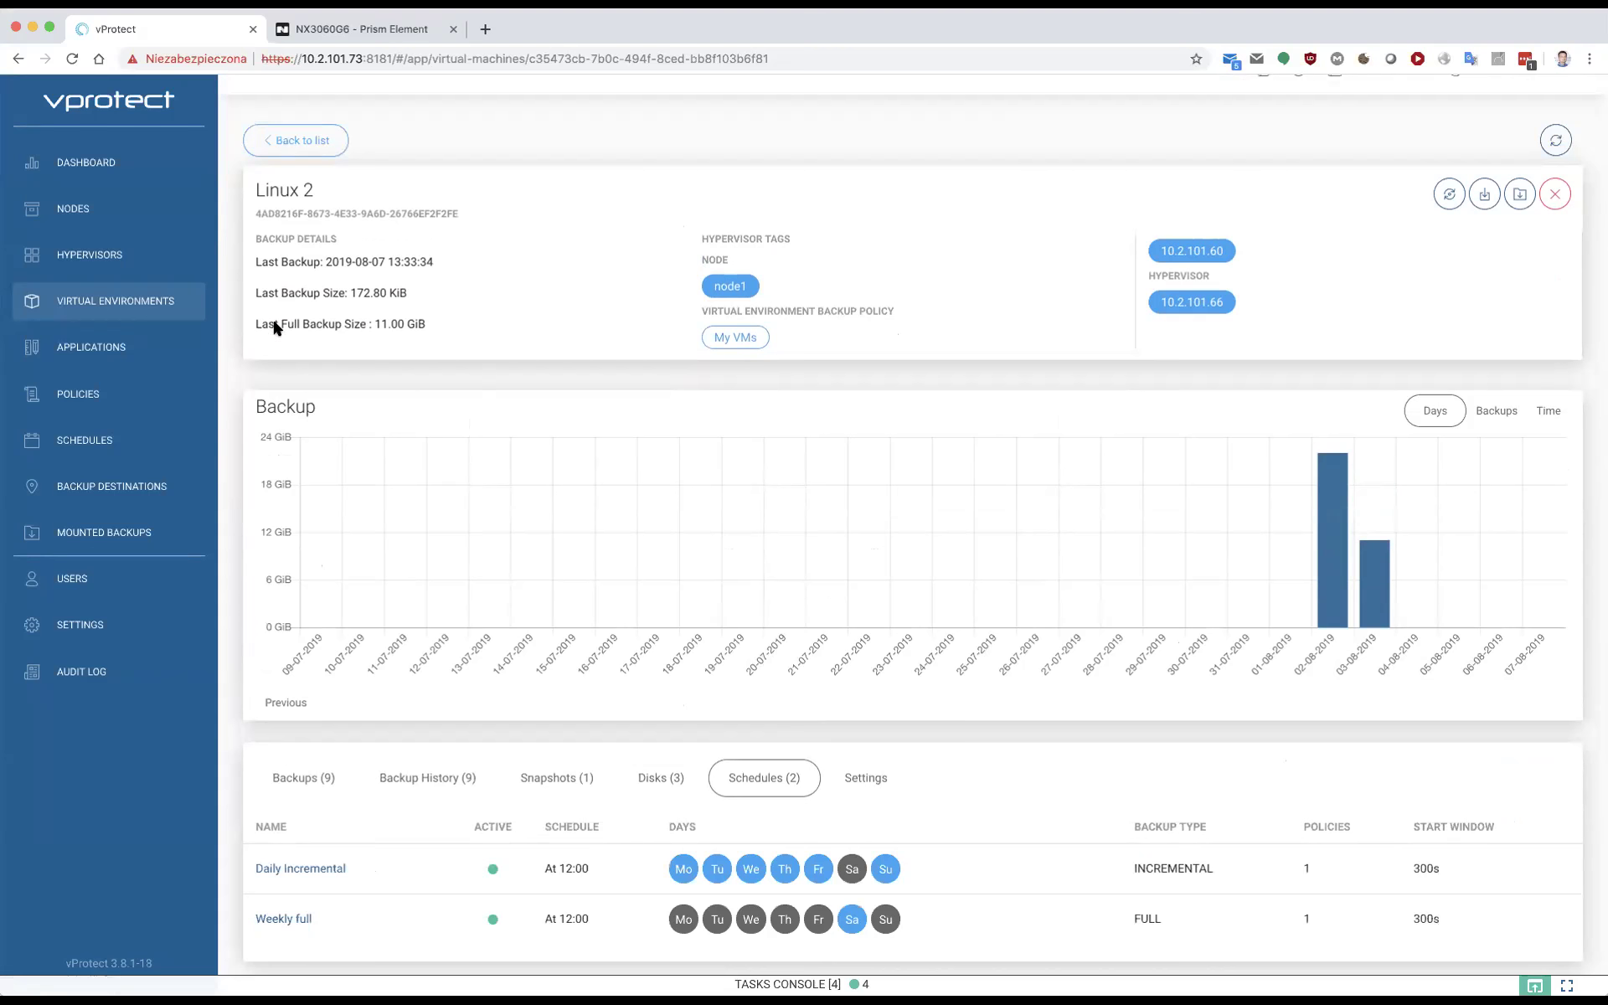
Inspect vProtect DB Backup Command's execution method (NODE) under Applications > Definitions, then cancel unchanged
left_click(107, 352)
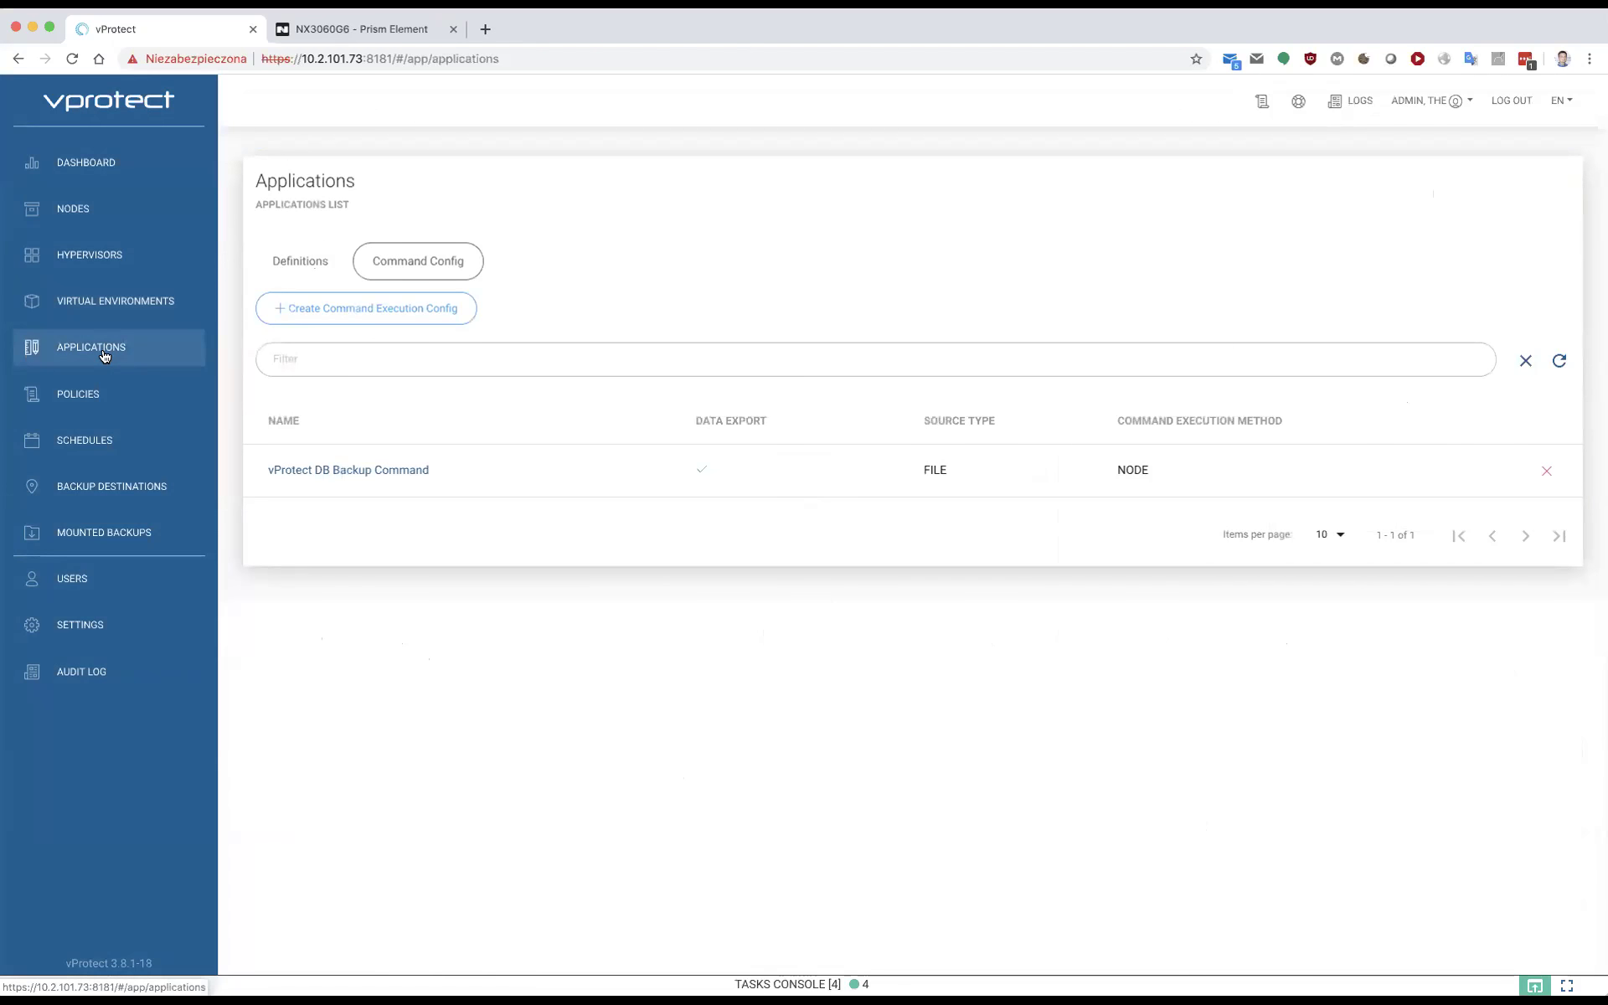
left_click(297, 255)
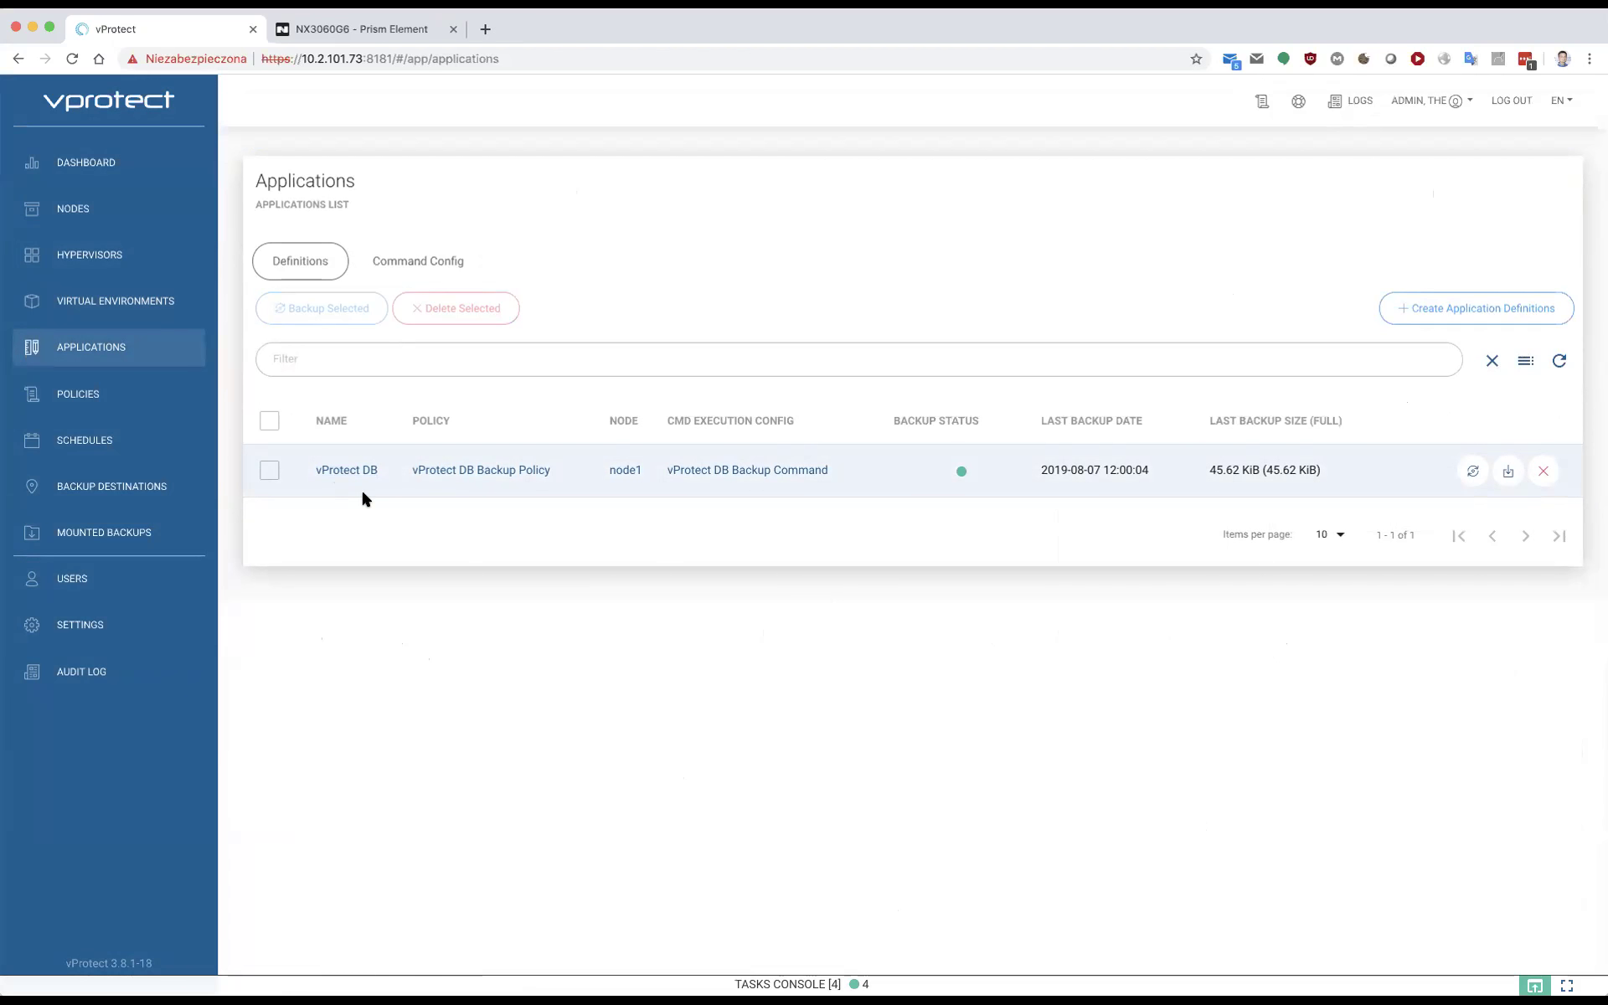
left_click(757, 459)
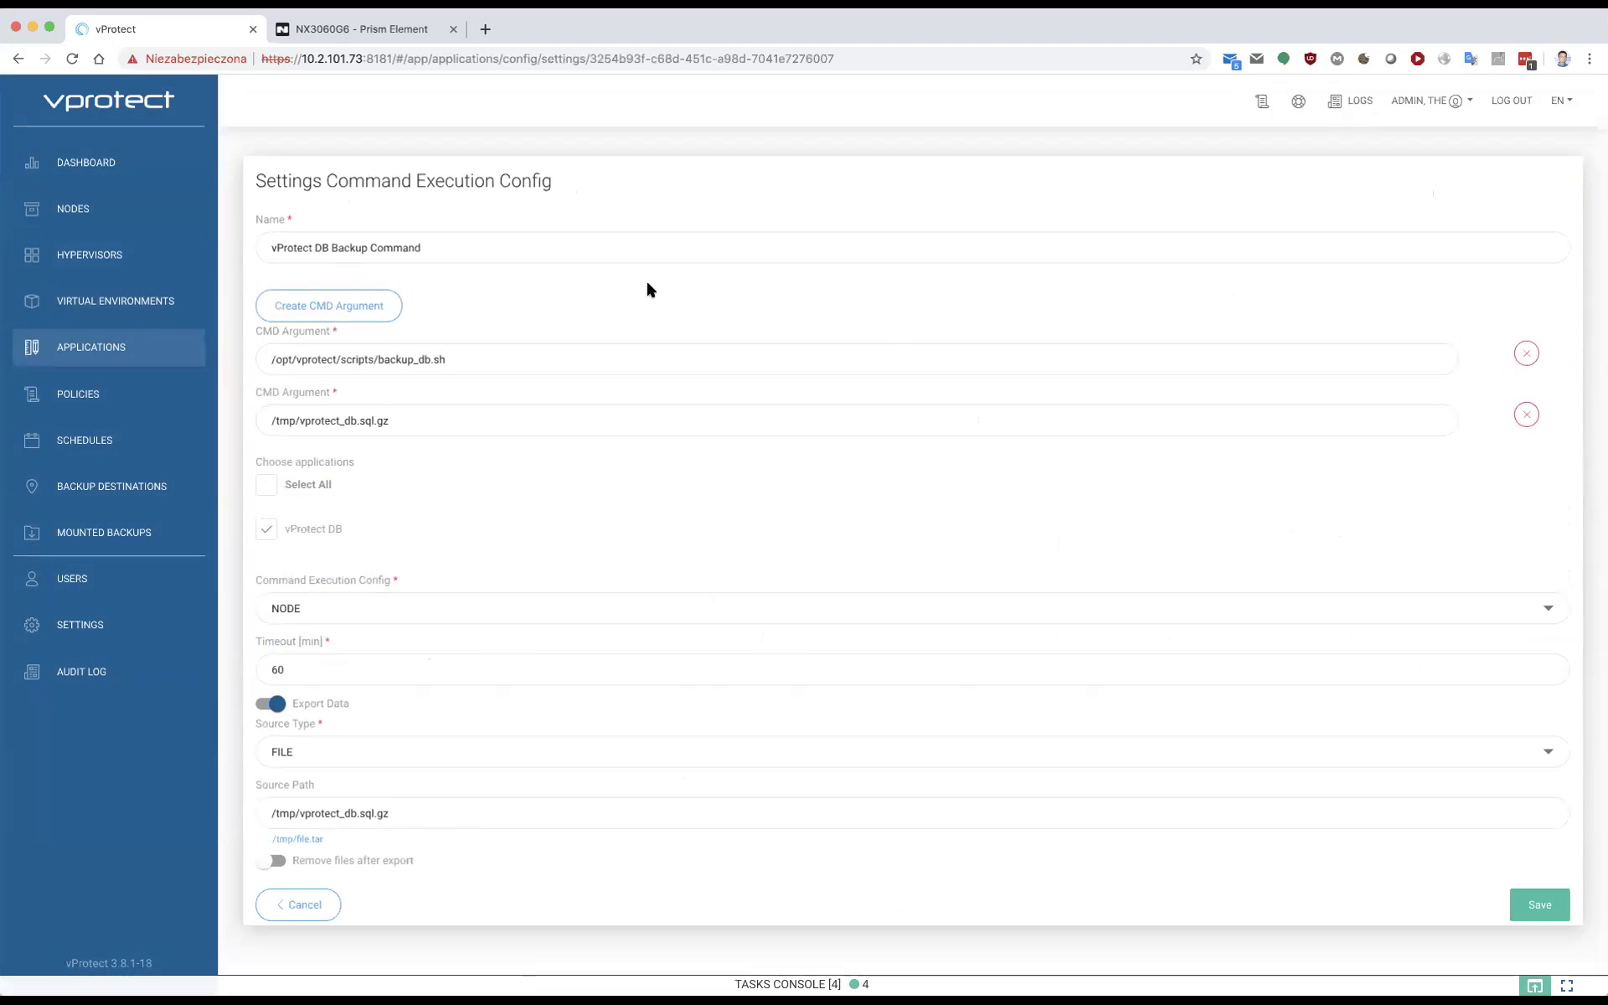
left_click(349, 610)
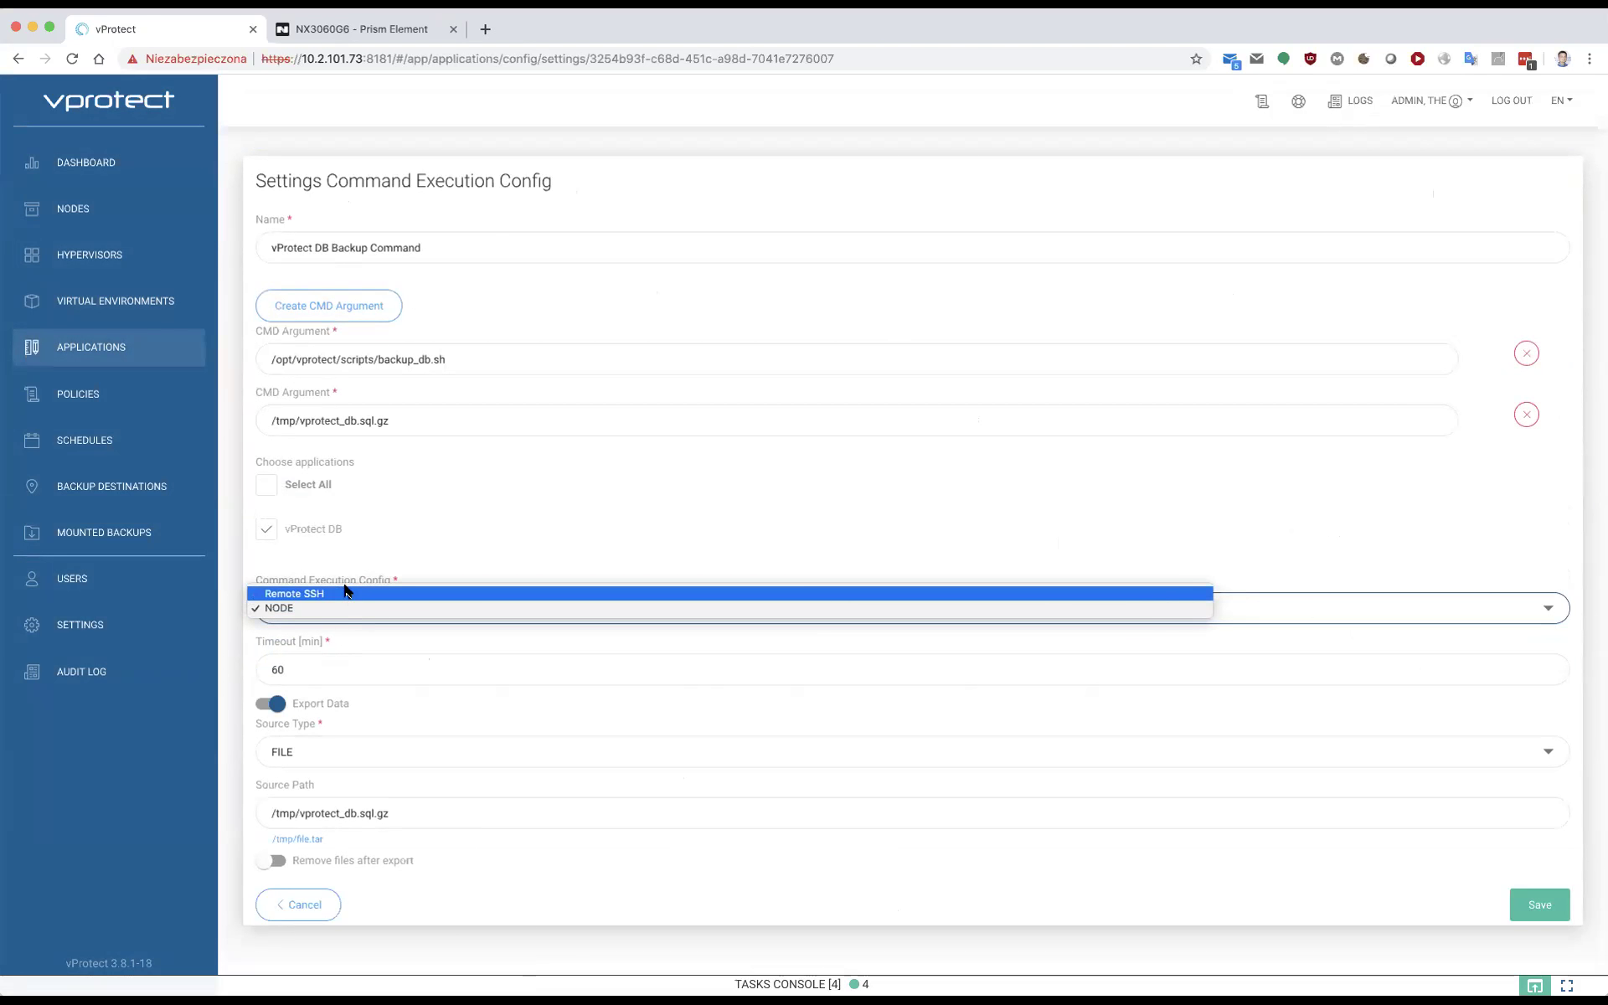
left_click(369, 564)
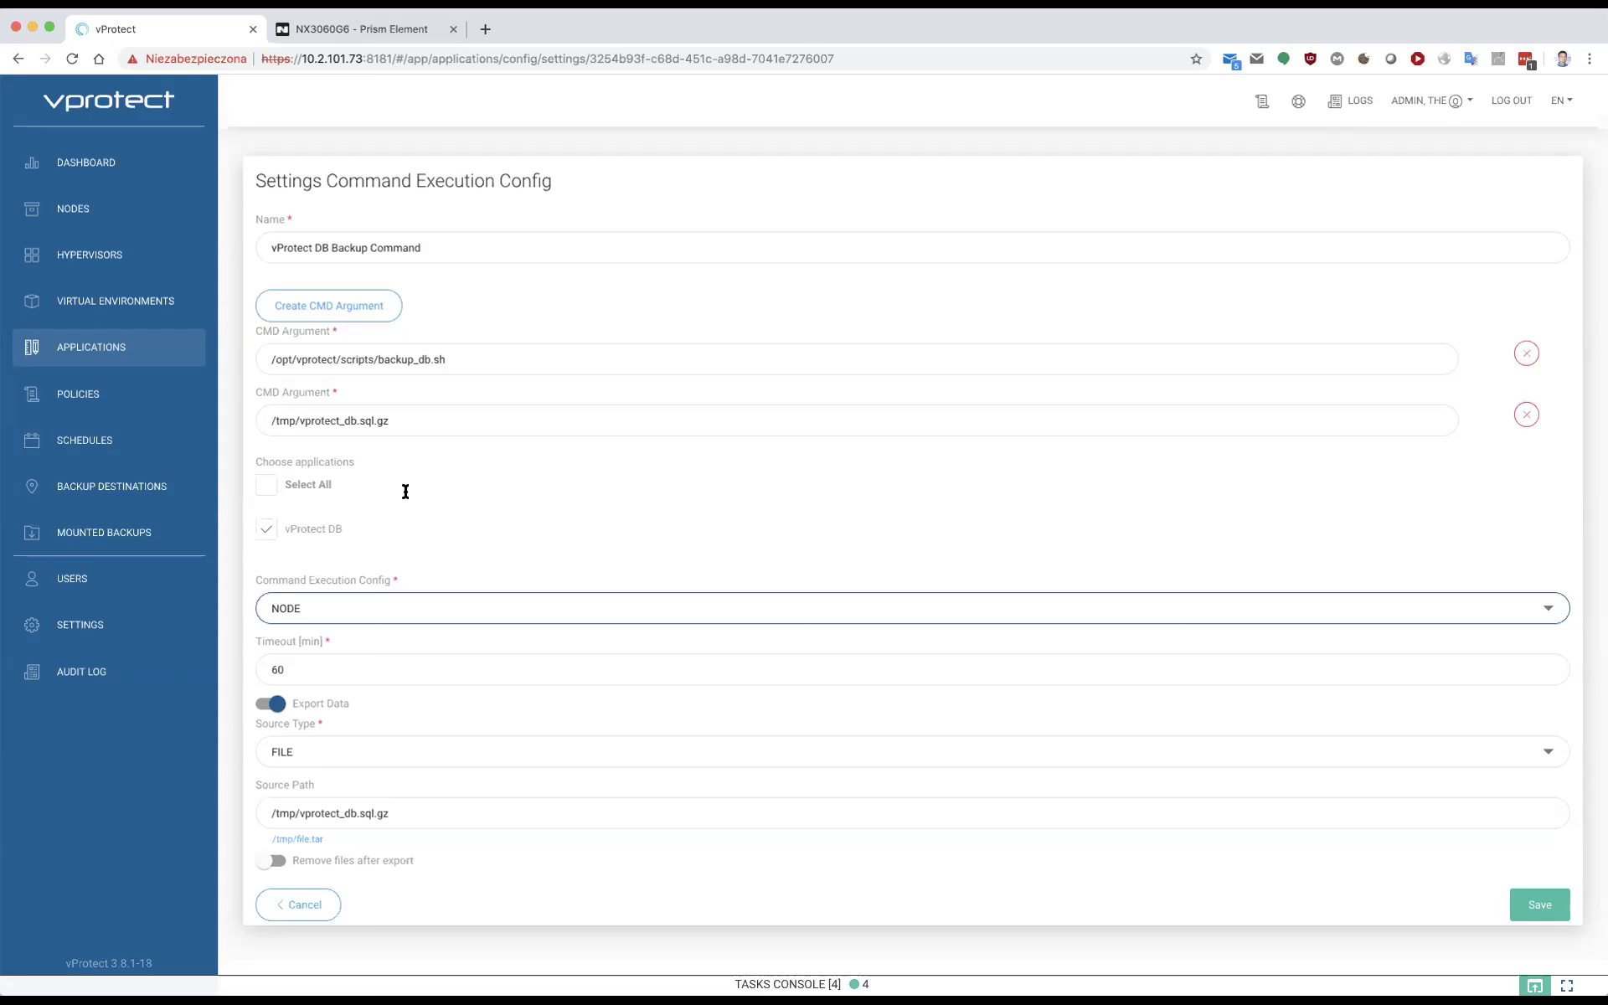
left_click(303, 904)
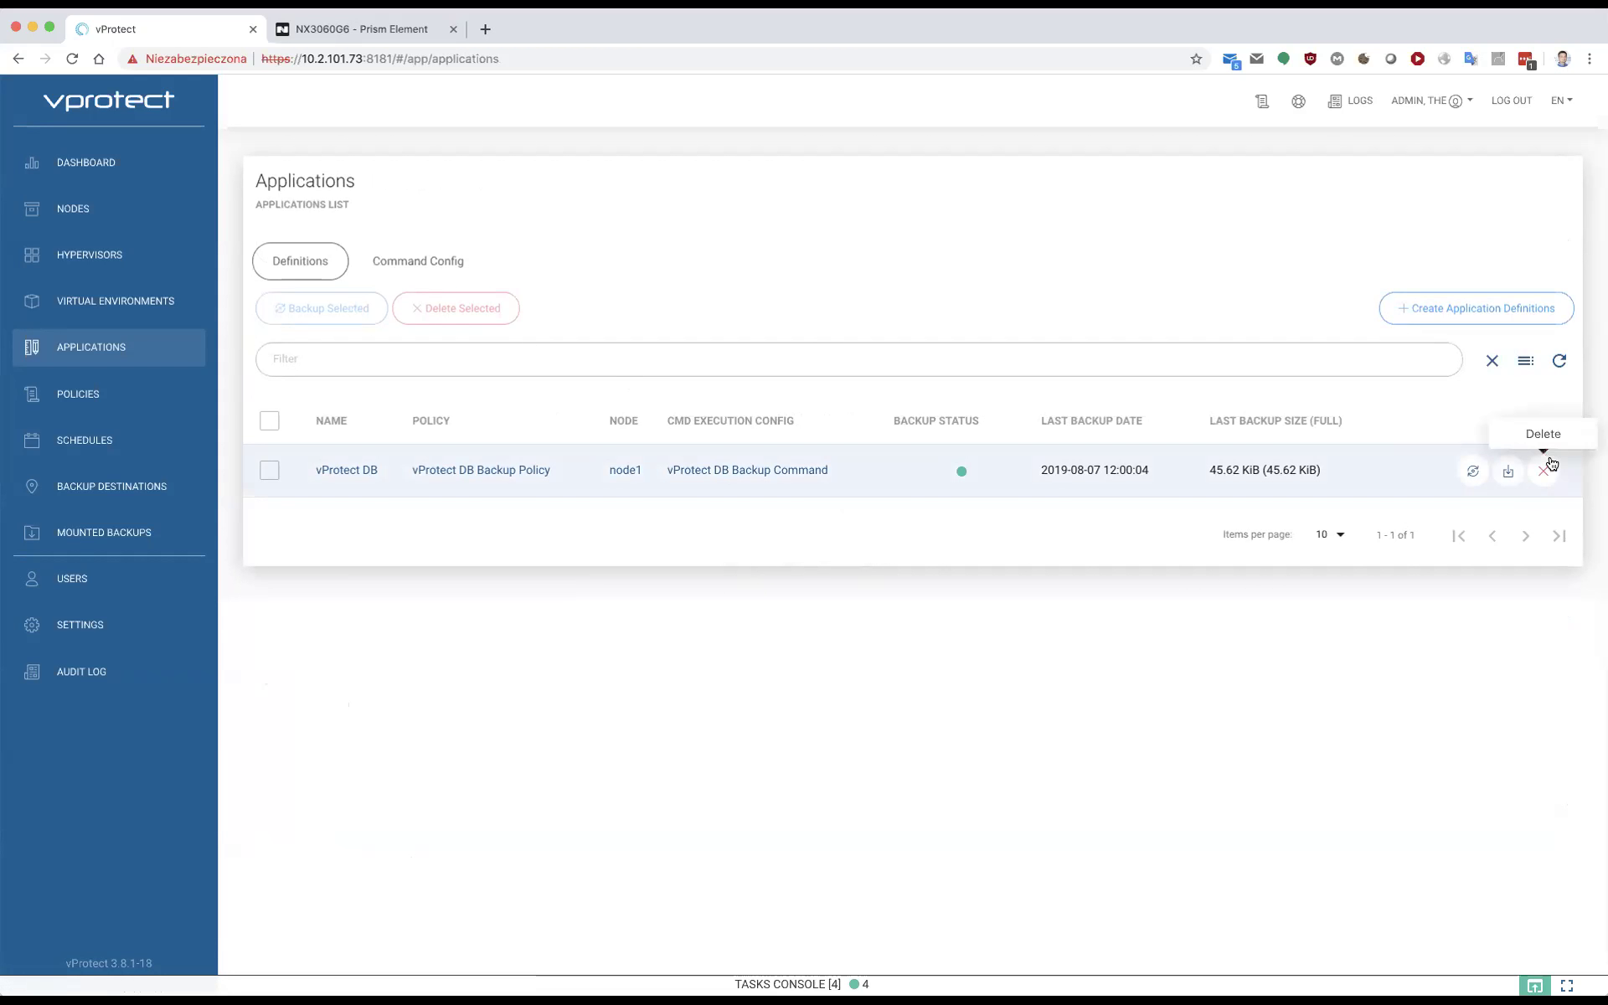
Back up the vProtect DB application to Local FS now and check its queued tasks
left_click(1472, 471)
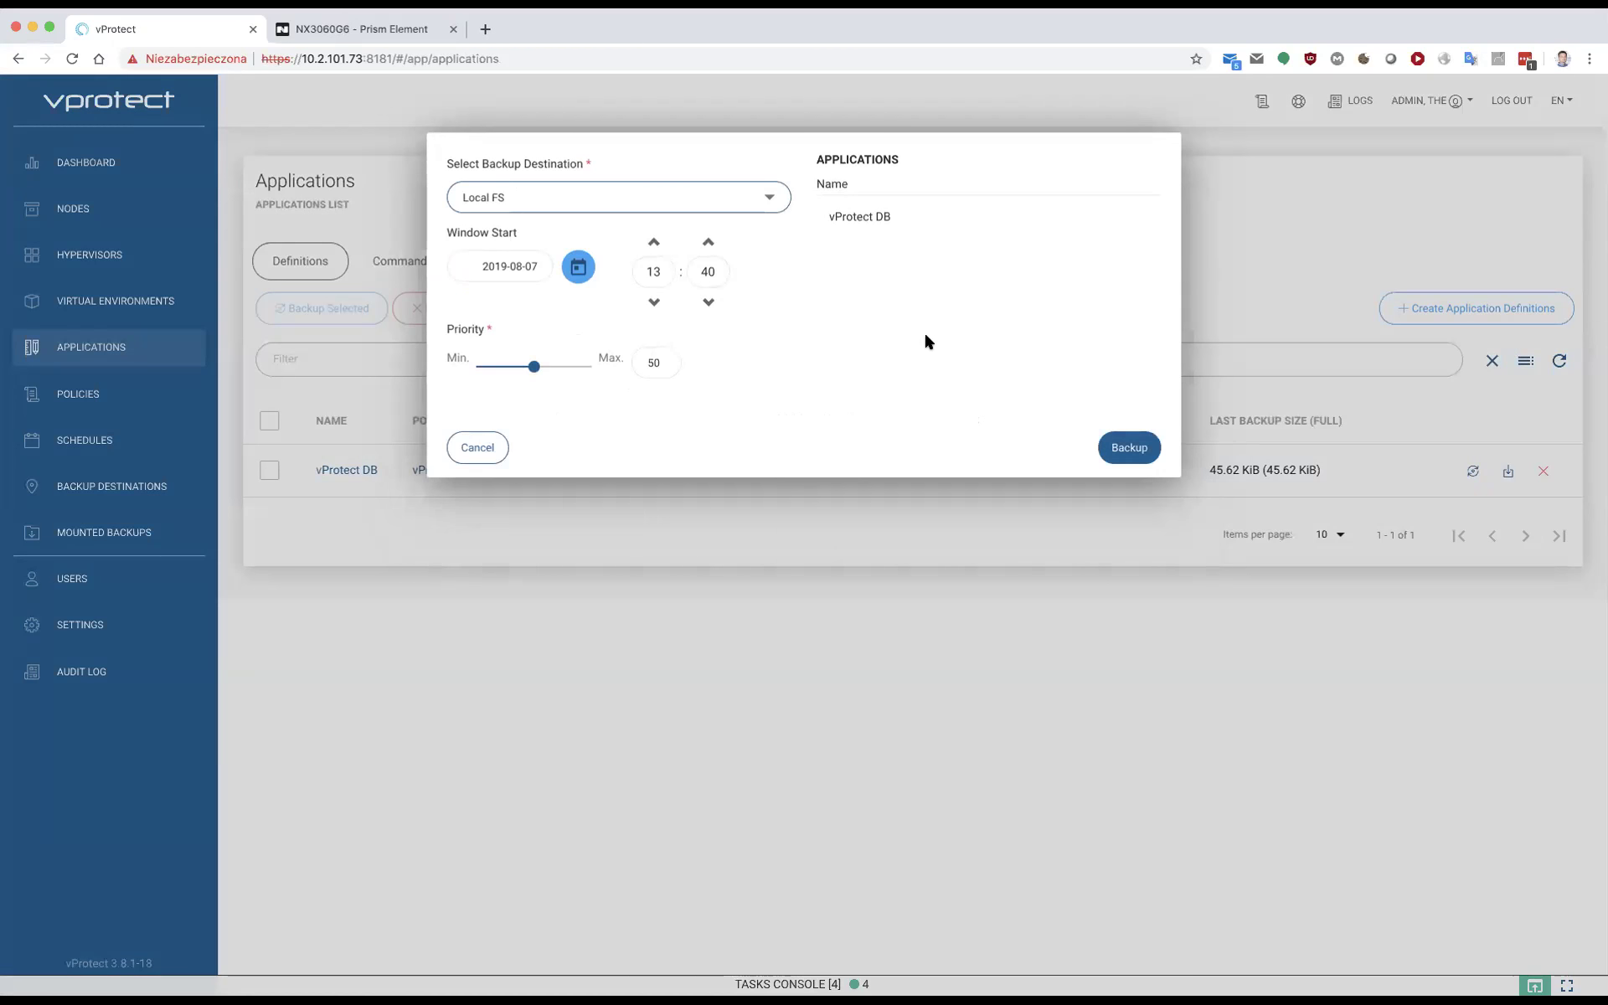
left_click(1130, 442)
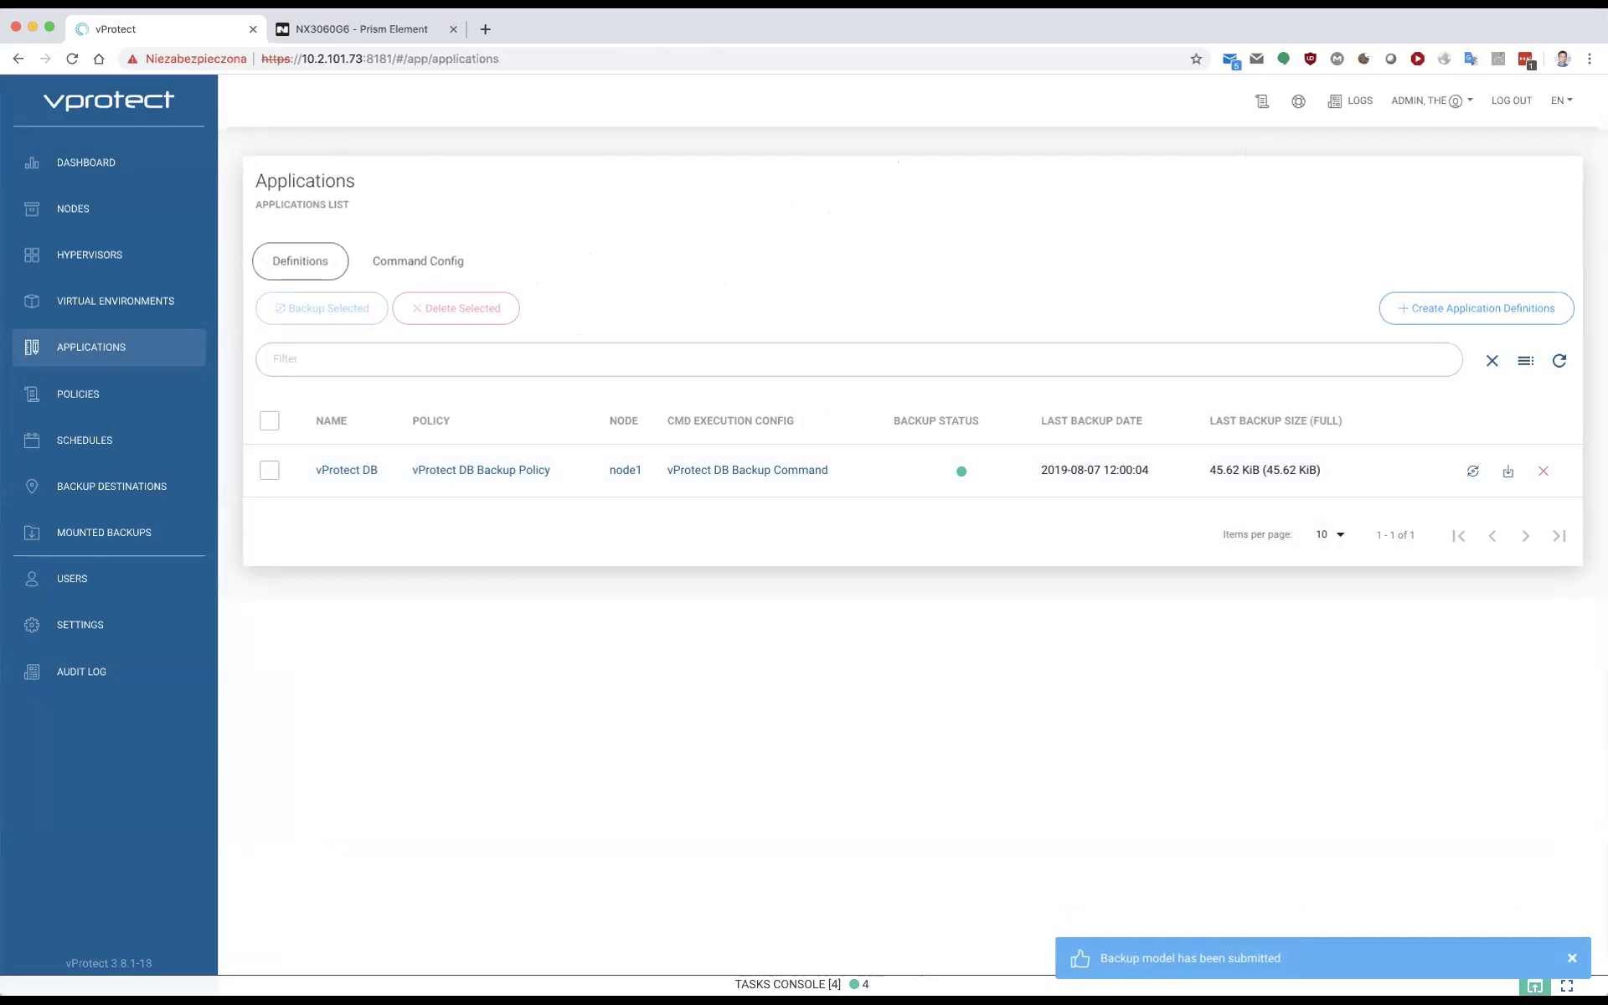
left_click(917, 983)
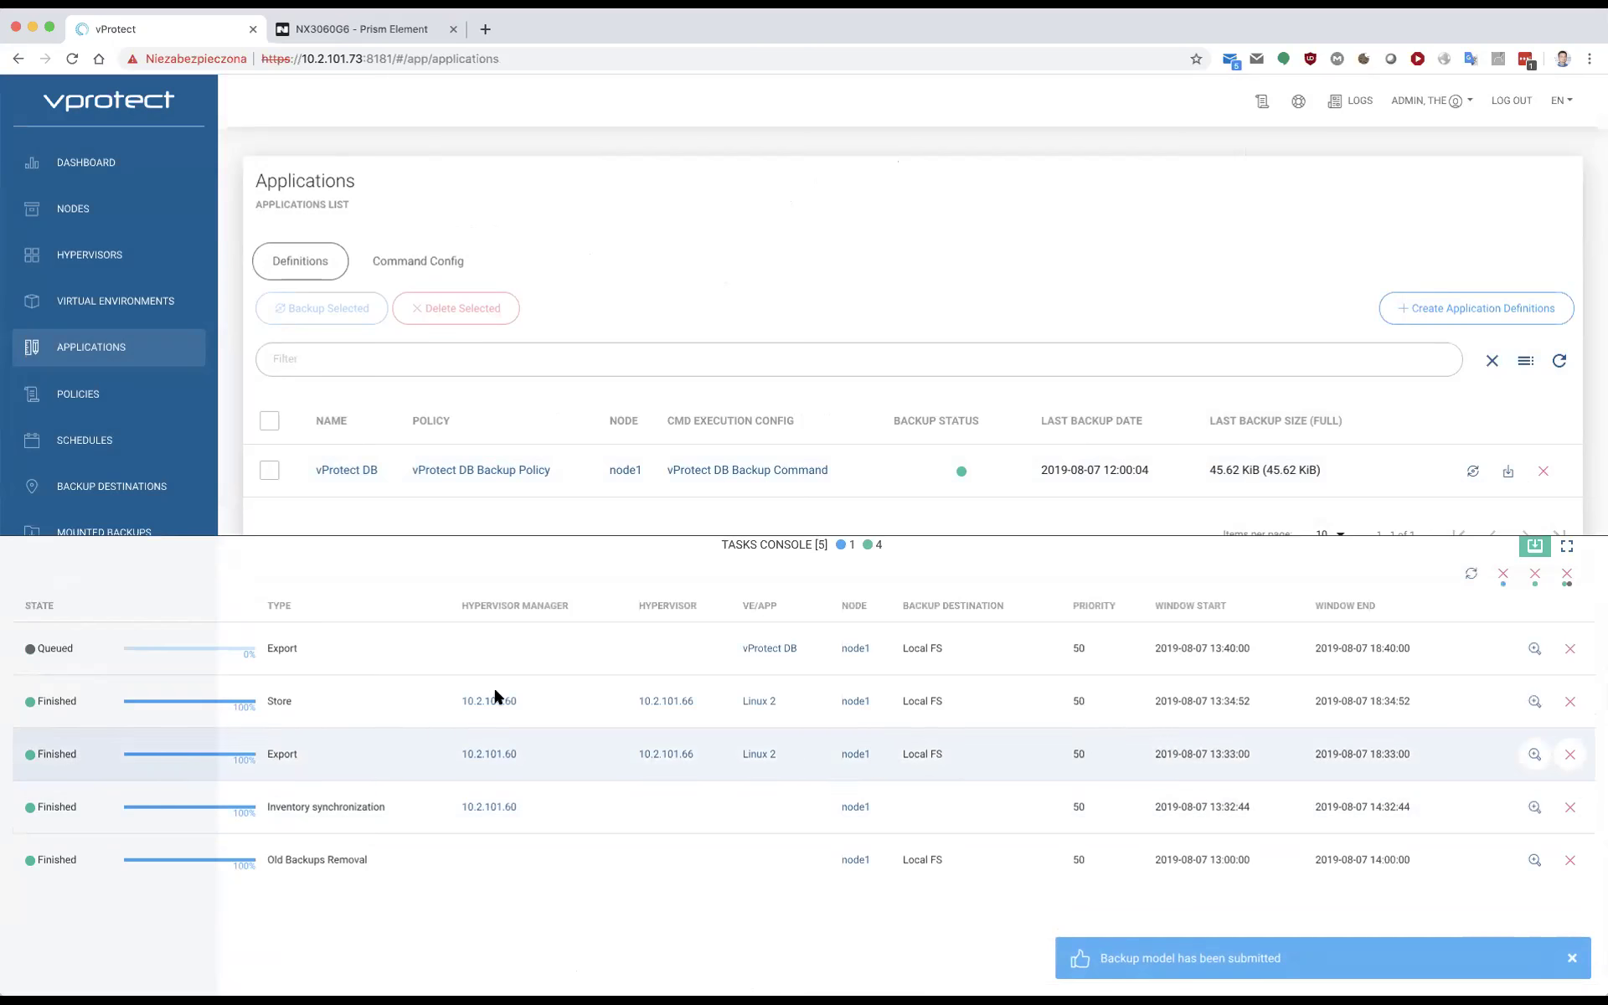
double_click(281, 650)
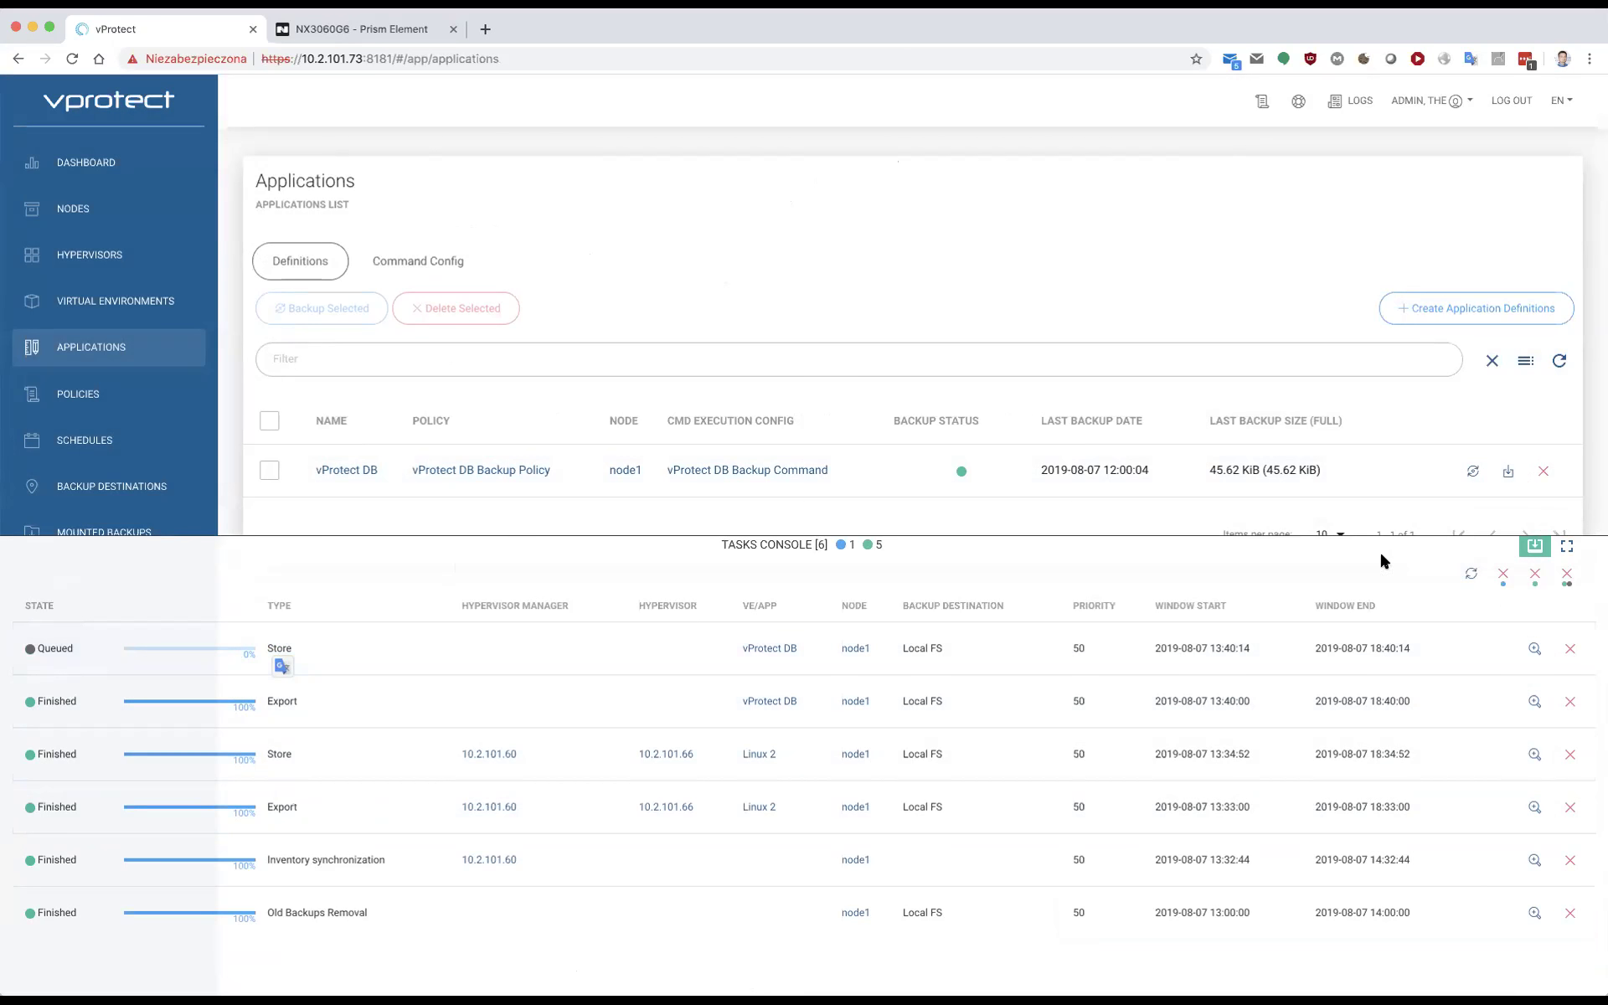
left_click(1358, 540)
Open vProtect DB's details and switch its backup chart from Days to Backups, then Time
left_click(348, 473)
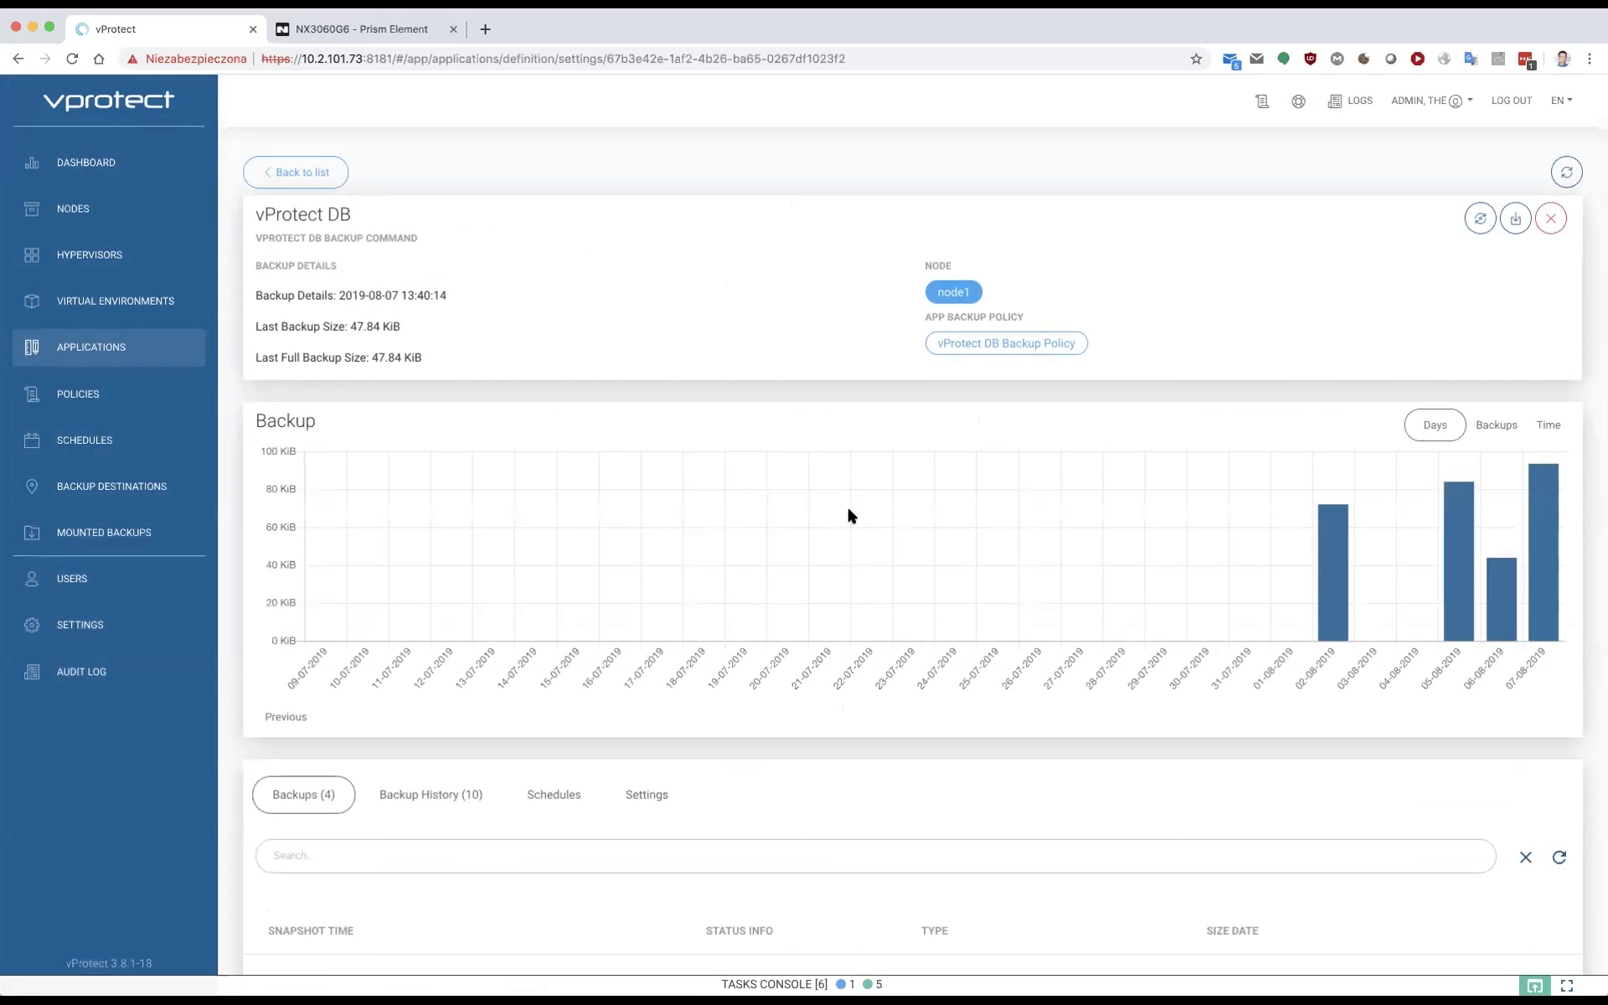
scroll(848, 515, "down", 2)
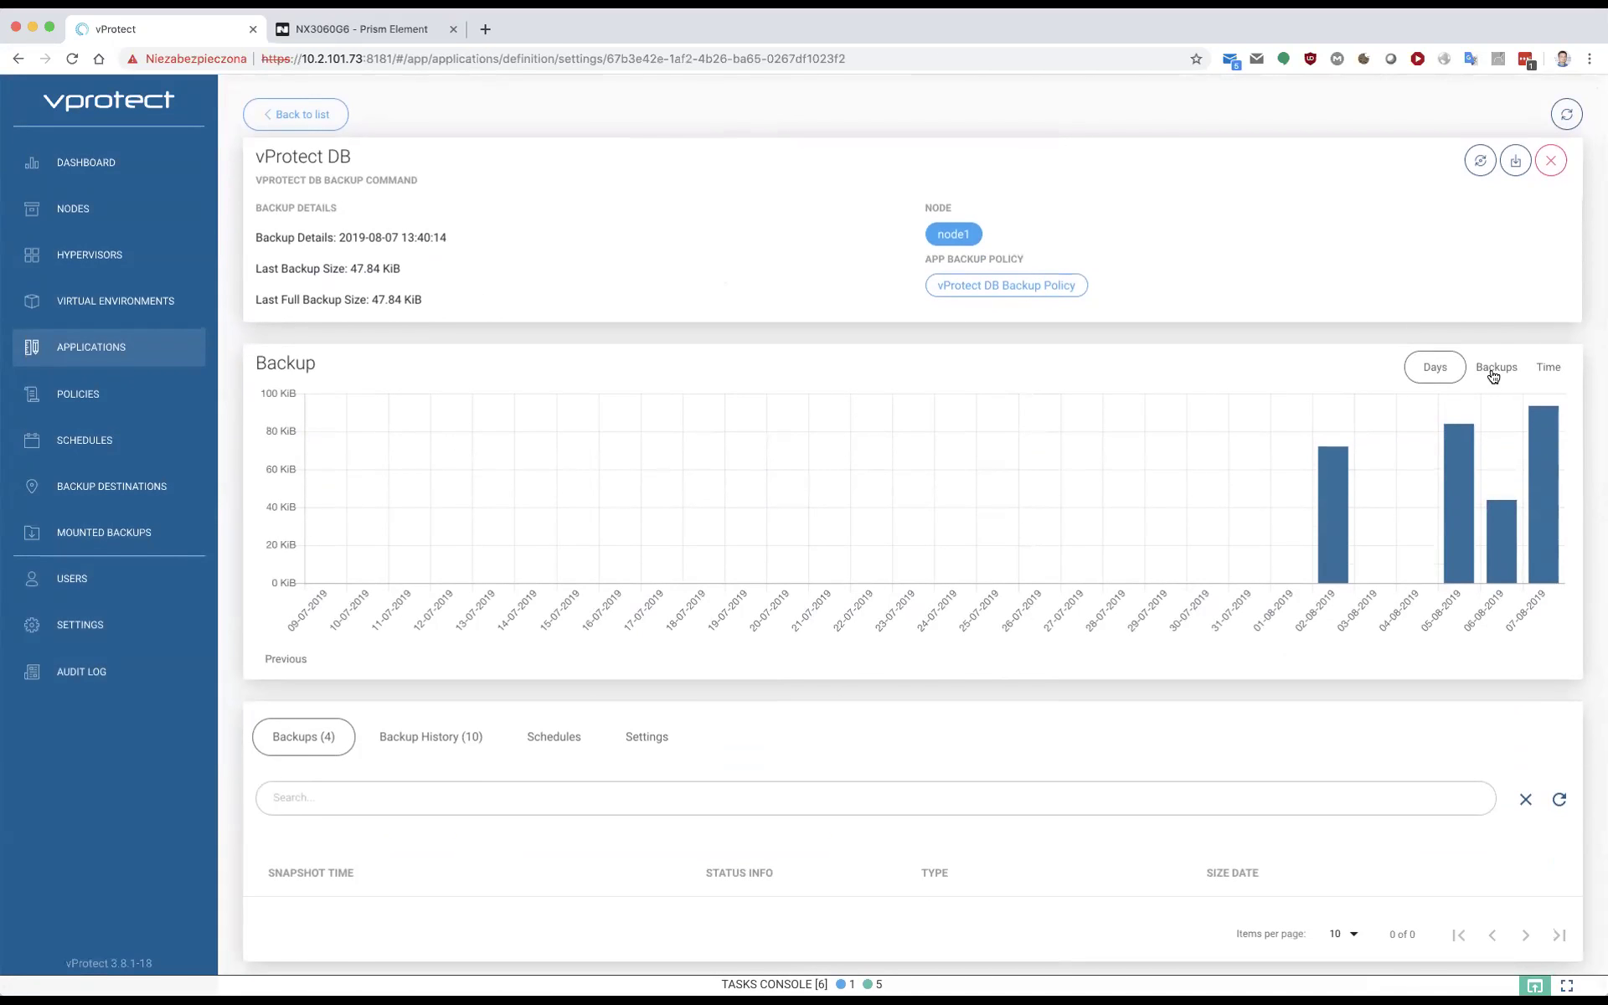
left_click(1493, 373)
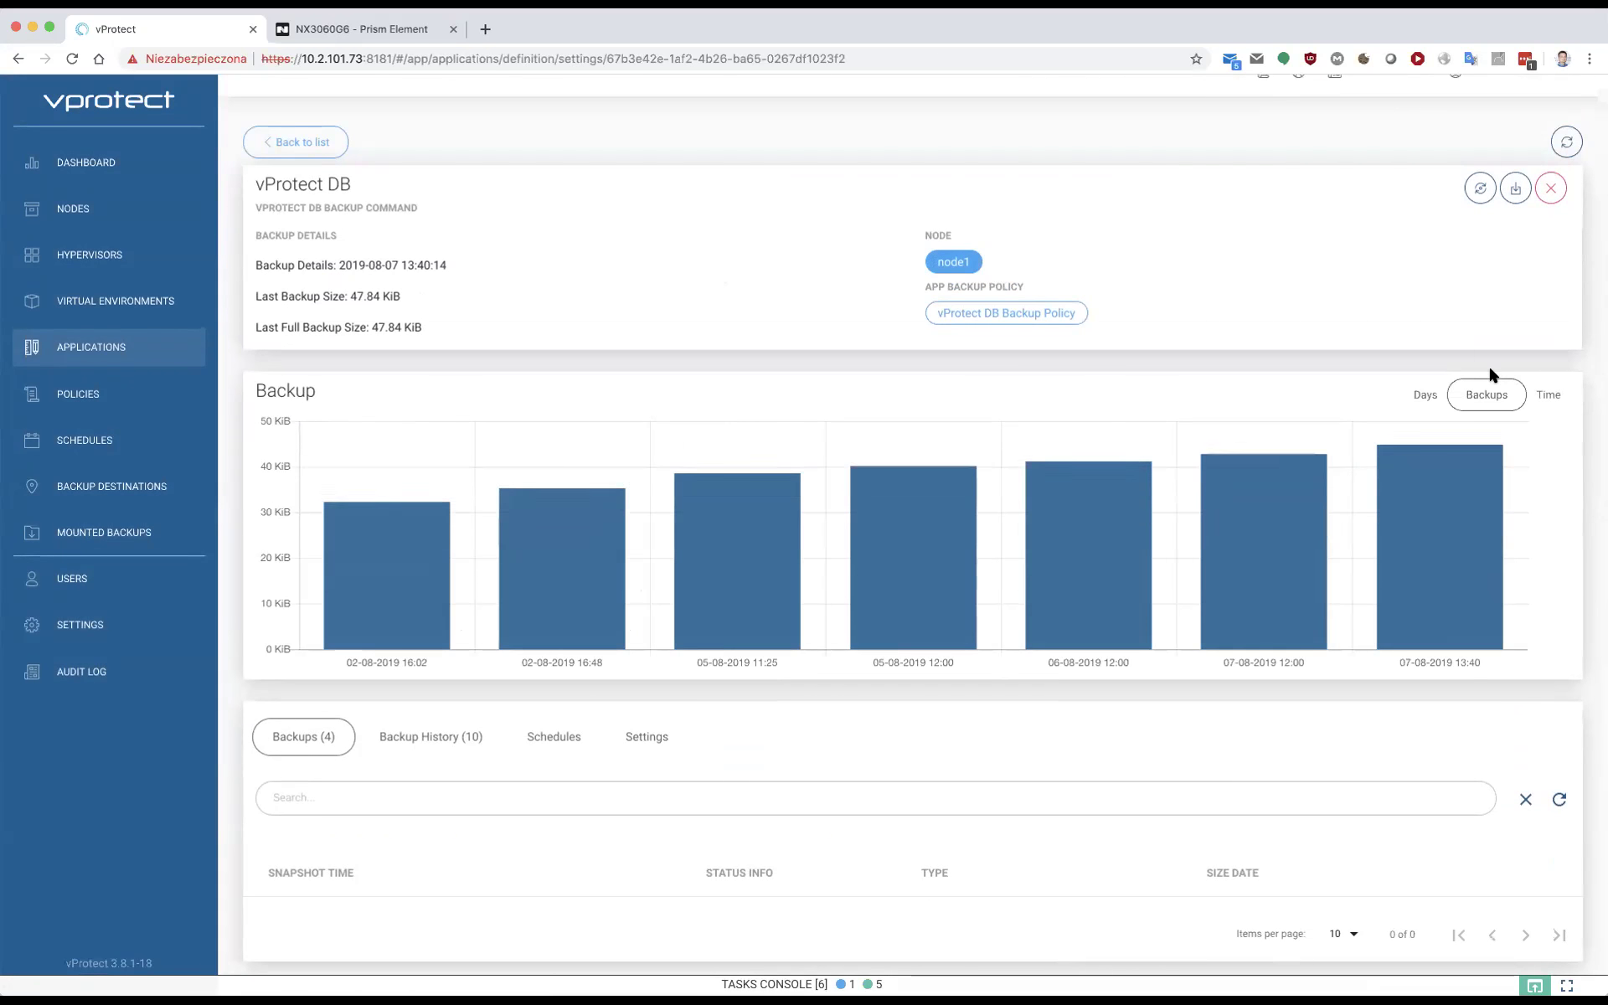
left_click(1548, 395)
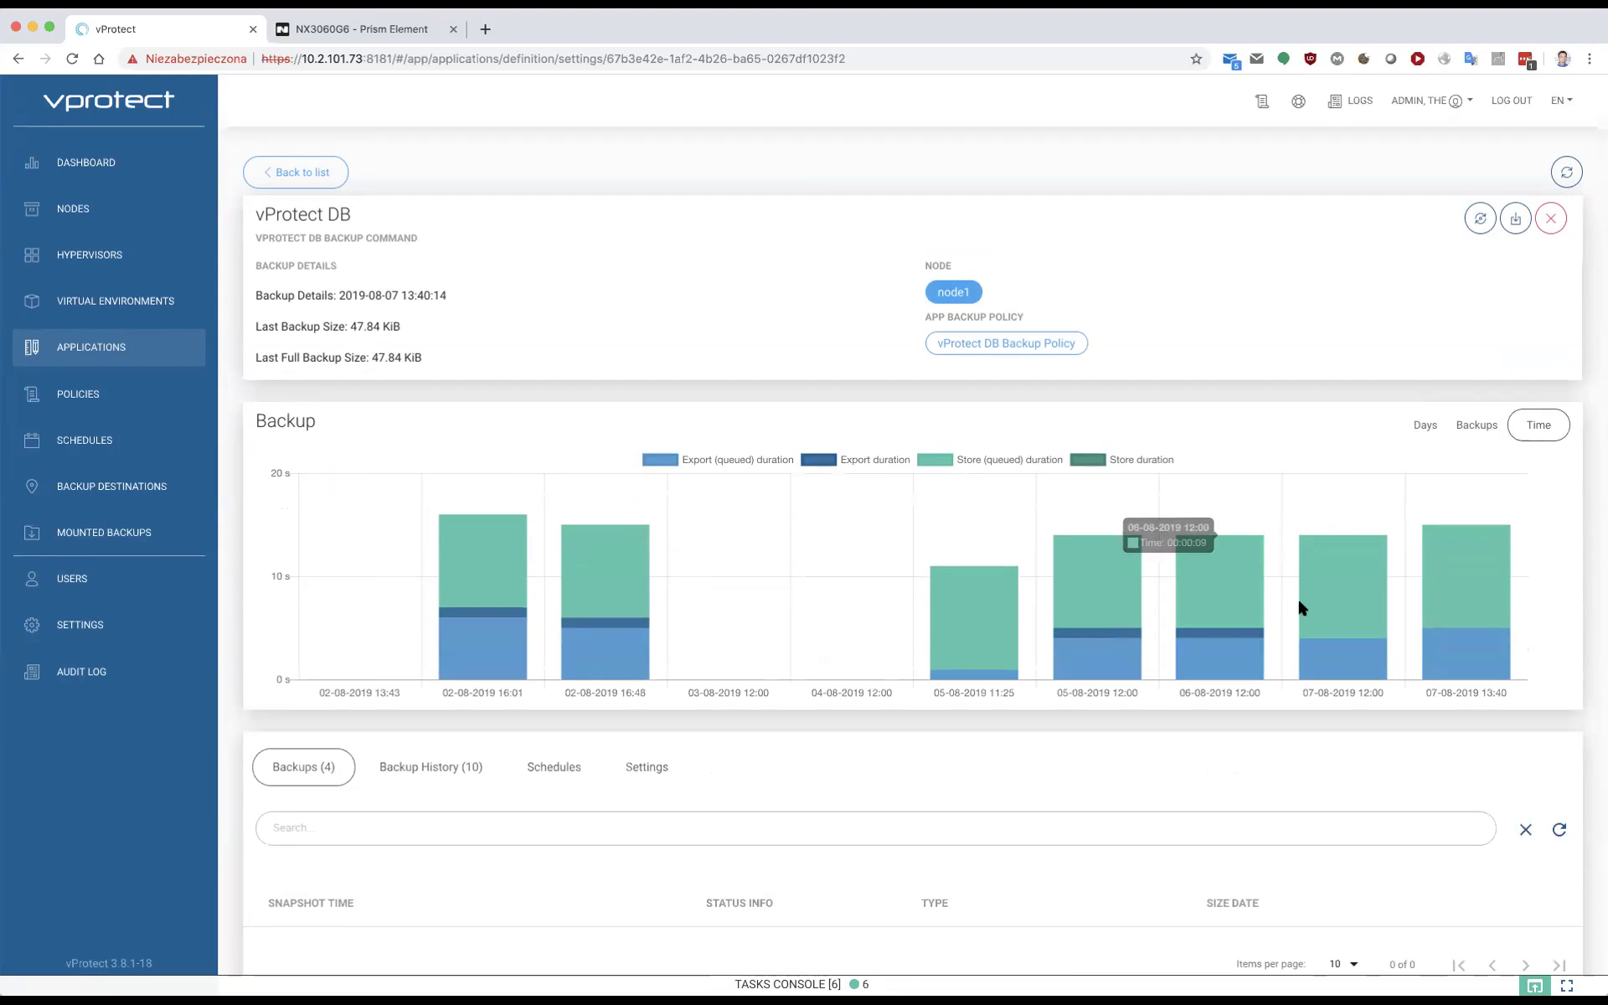
mouse_move(1321, 603)
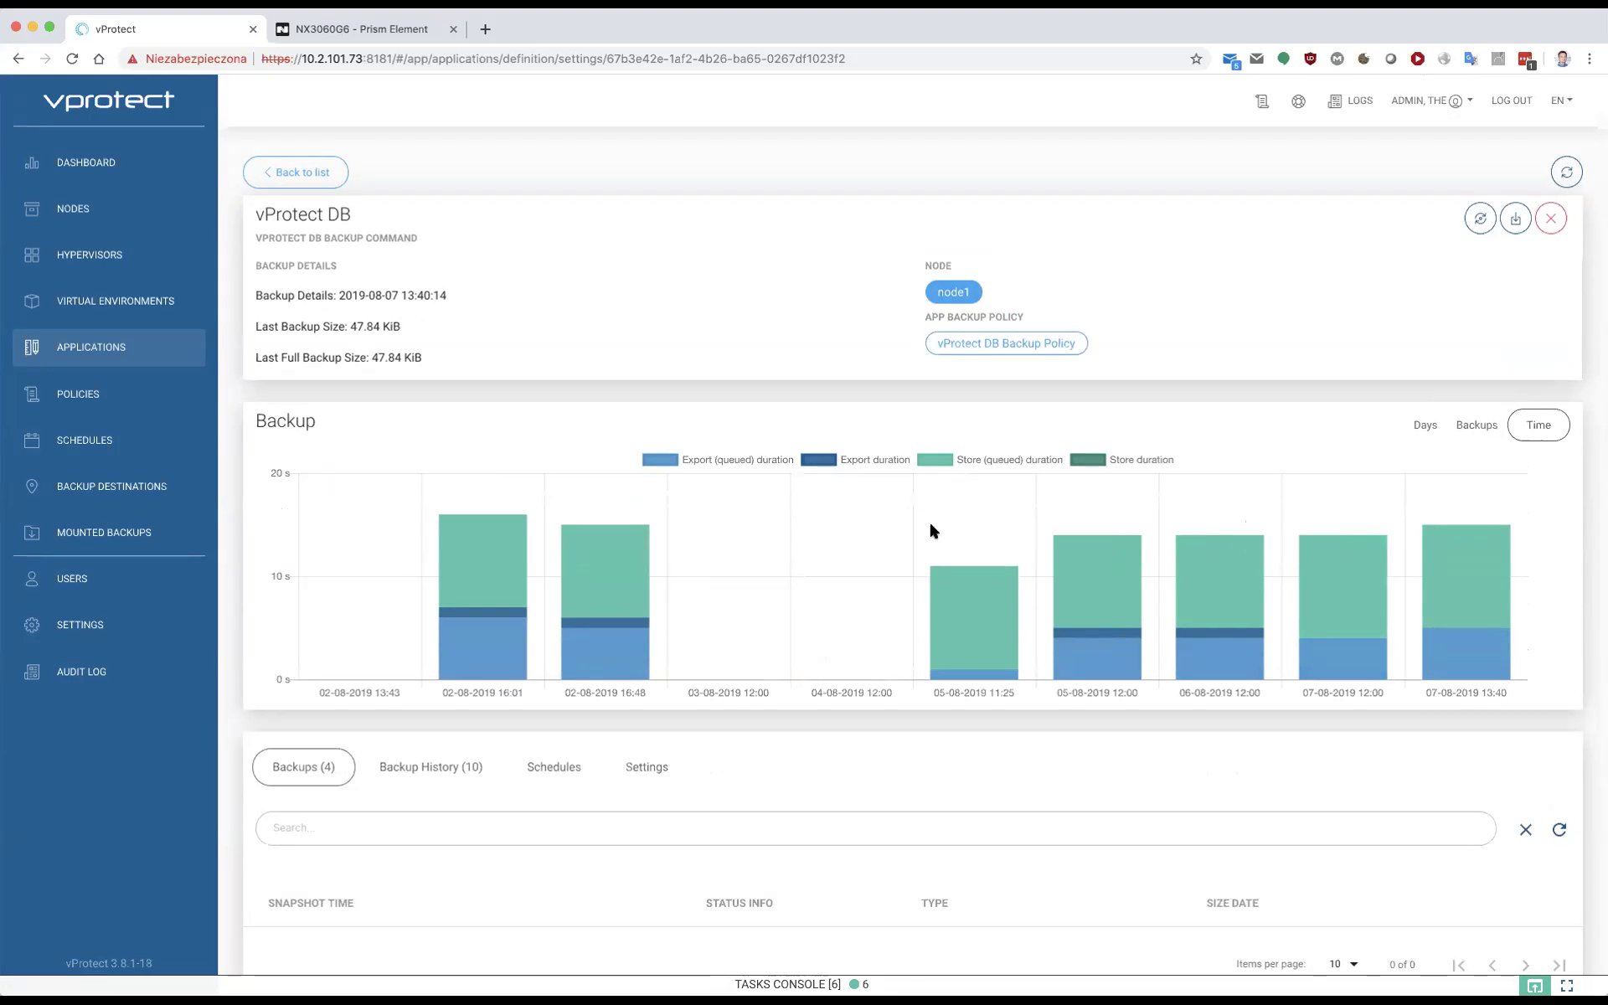
Open the My VMs virtual environment policy and expand its Rule and Auto-assignment sections
left_click(94, 391)
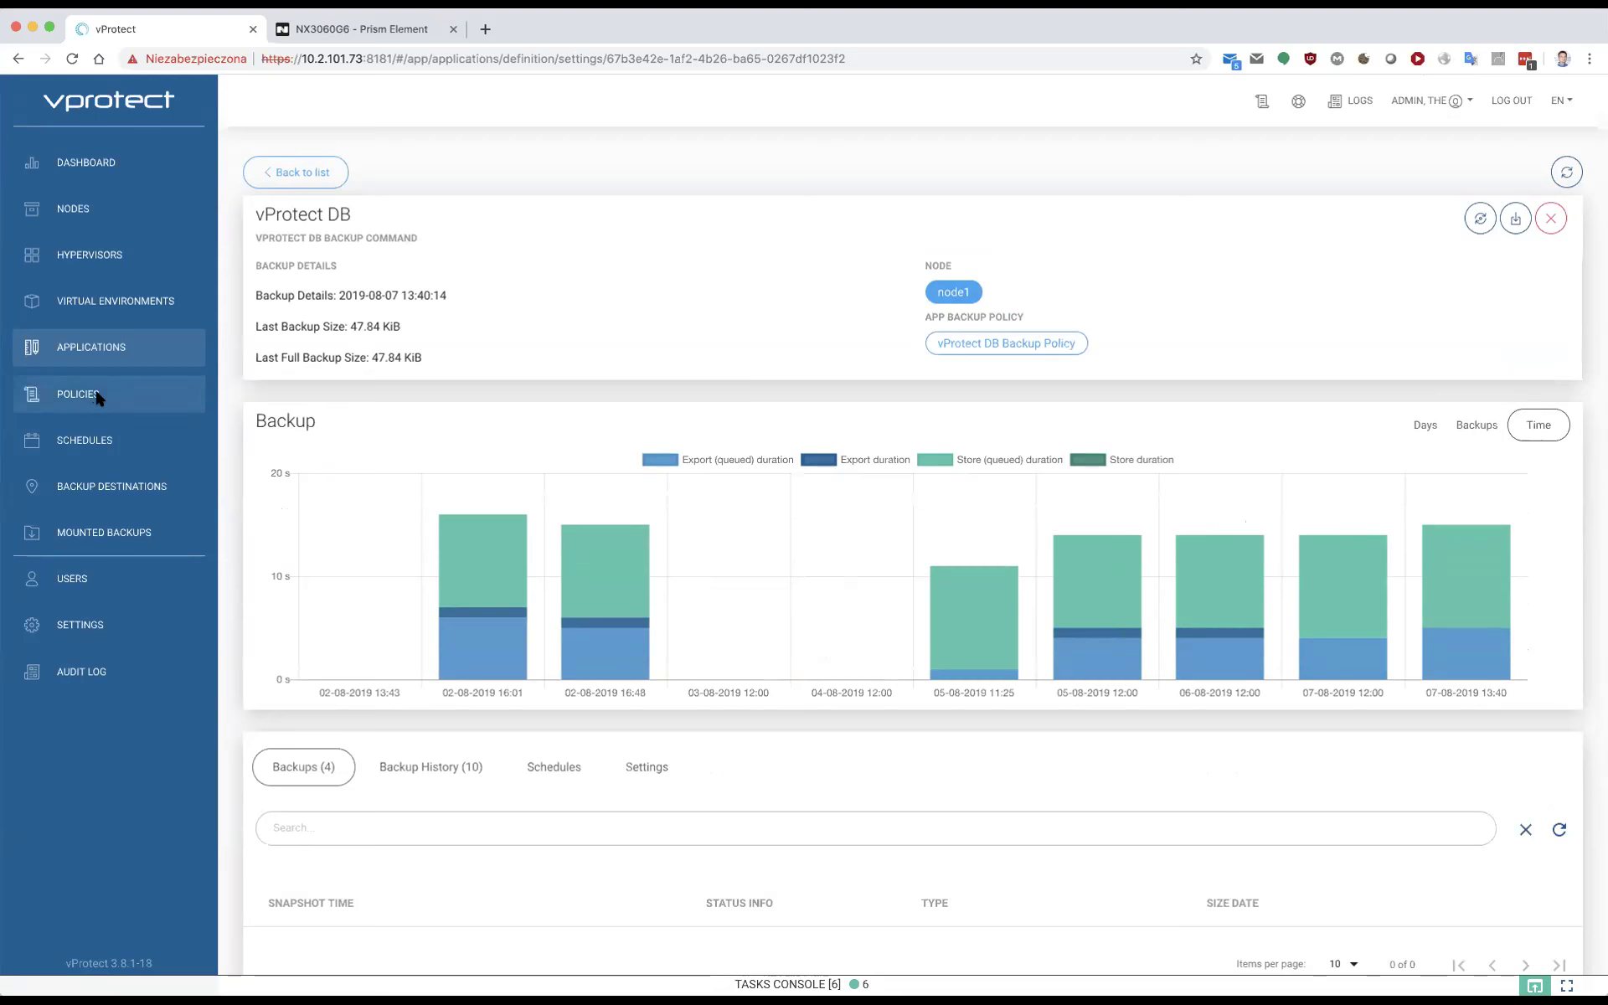
left_click(386, 296)
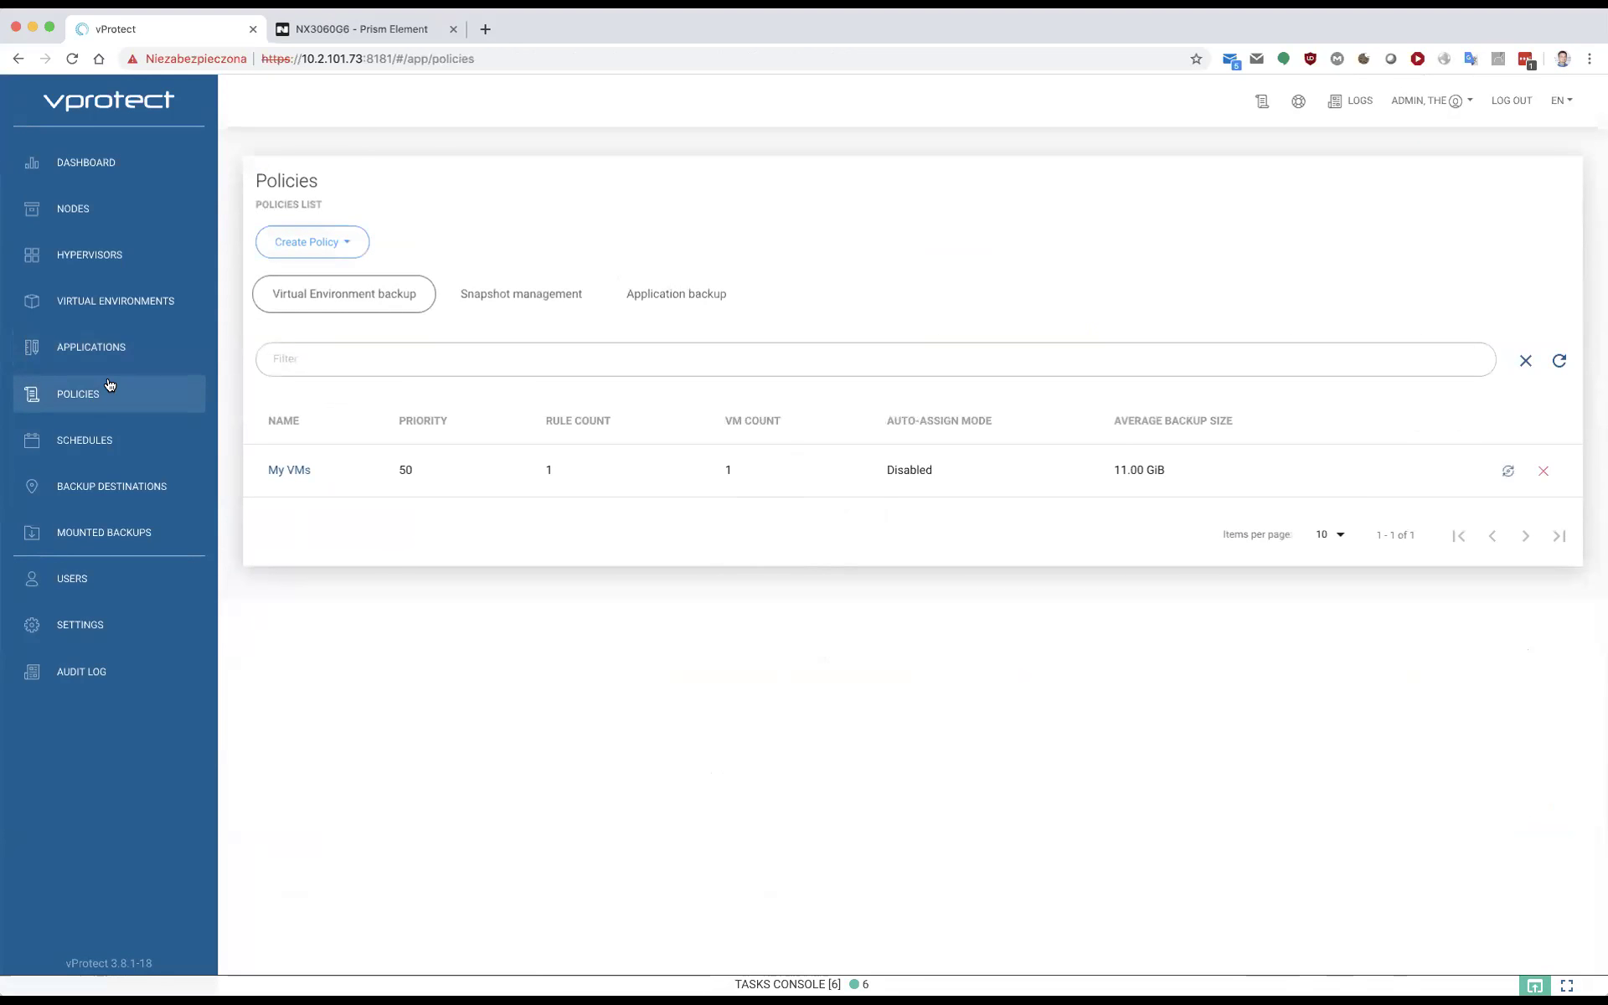
left_click(285, 471)
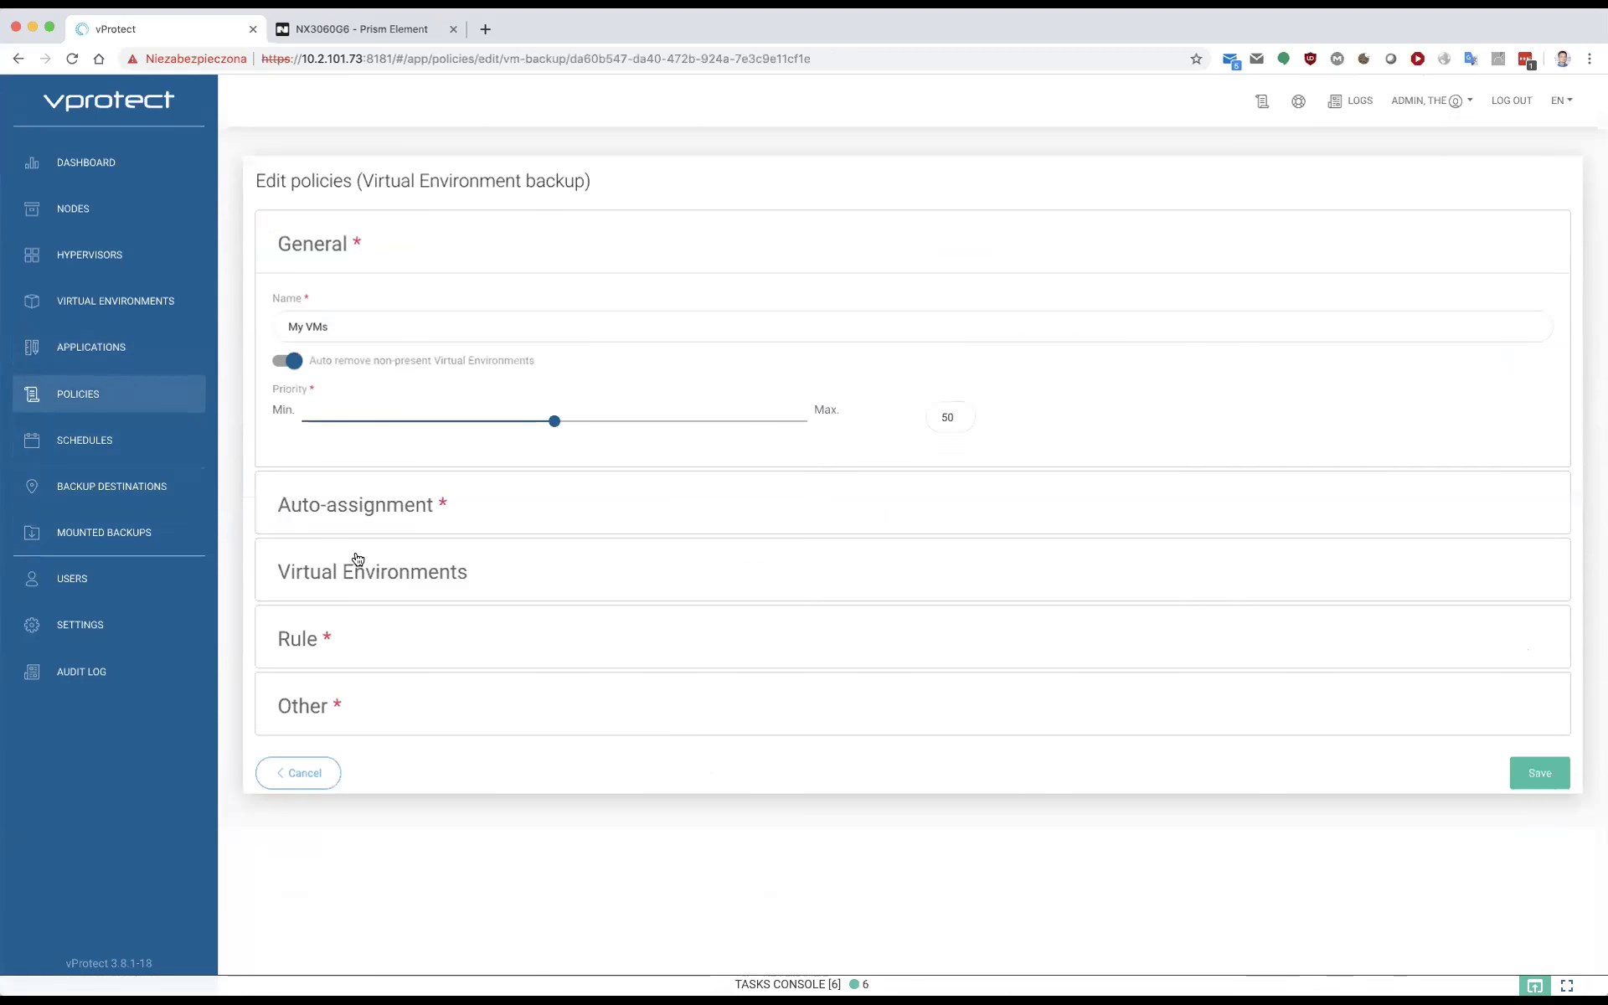
left_click(298, 640)
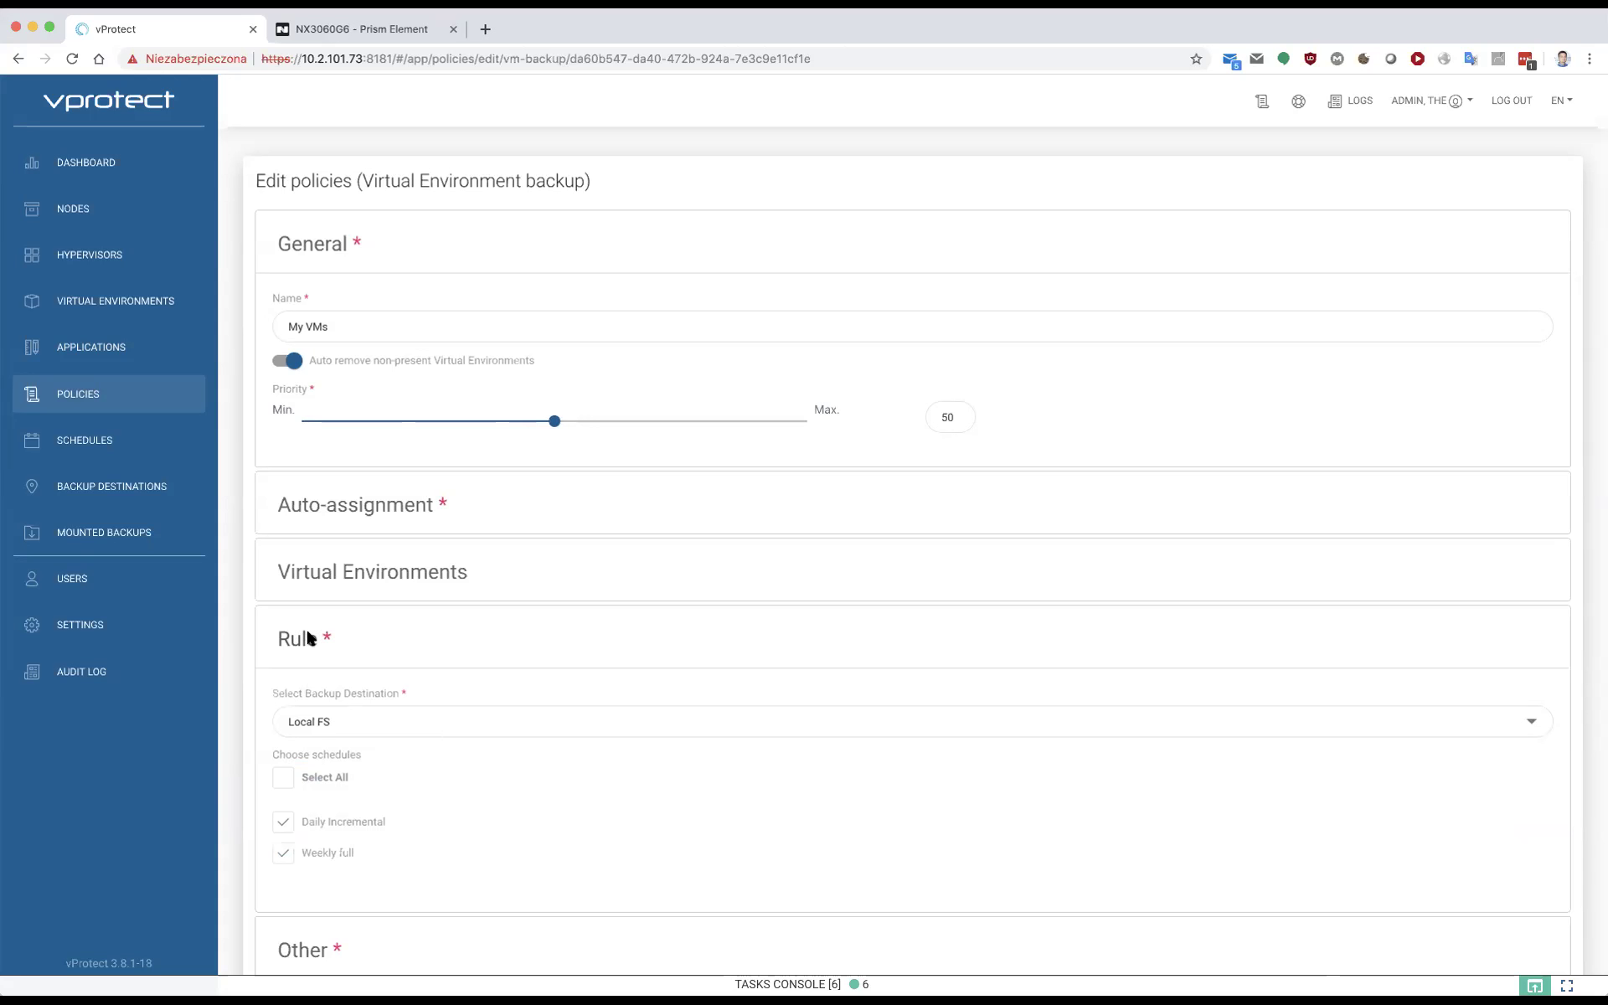
left_click(319, 508)
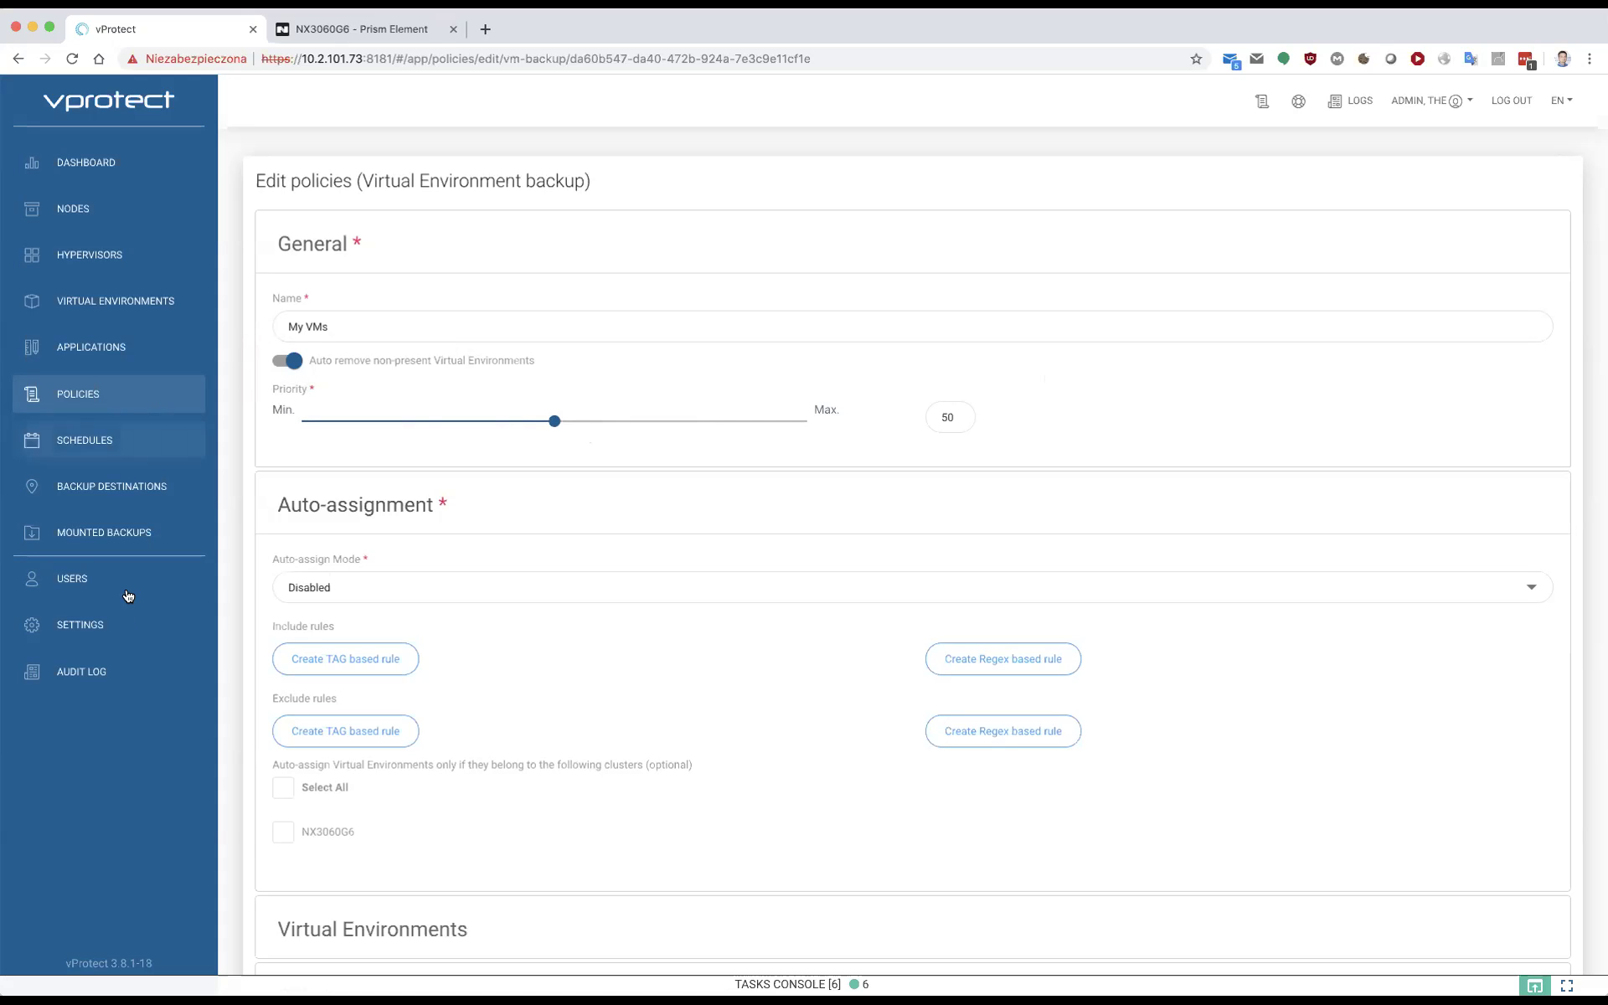
Begin a new File system backup destination from the Backup Destinations list
left_click(131, 484)
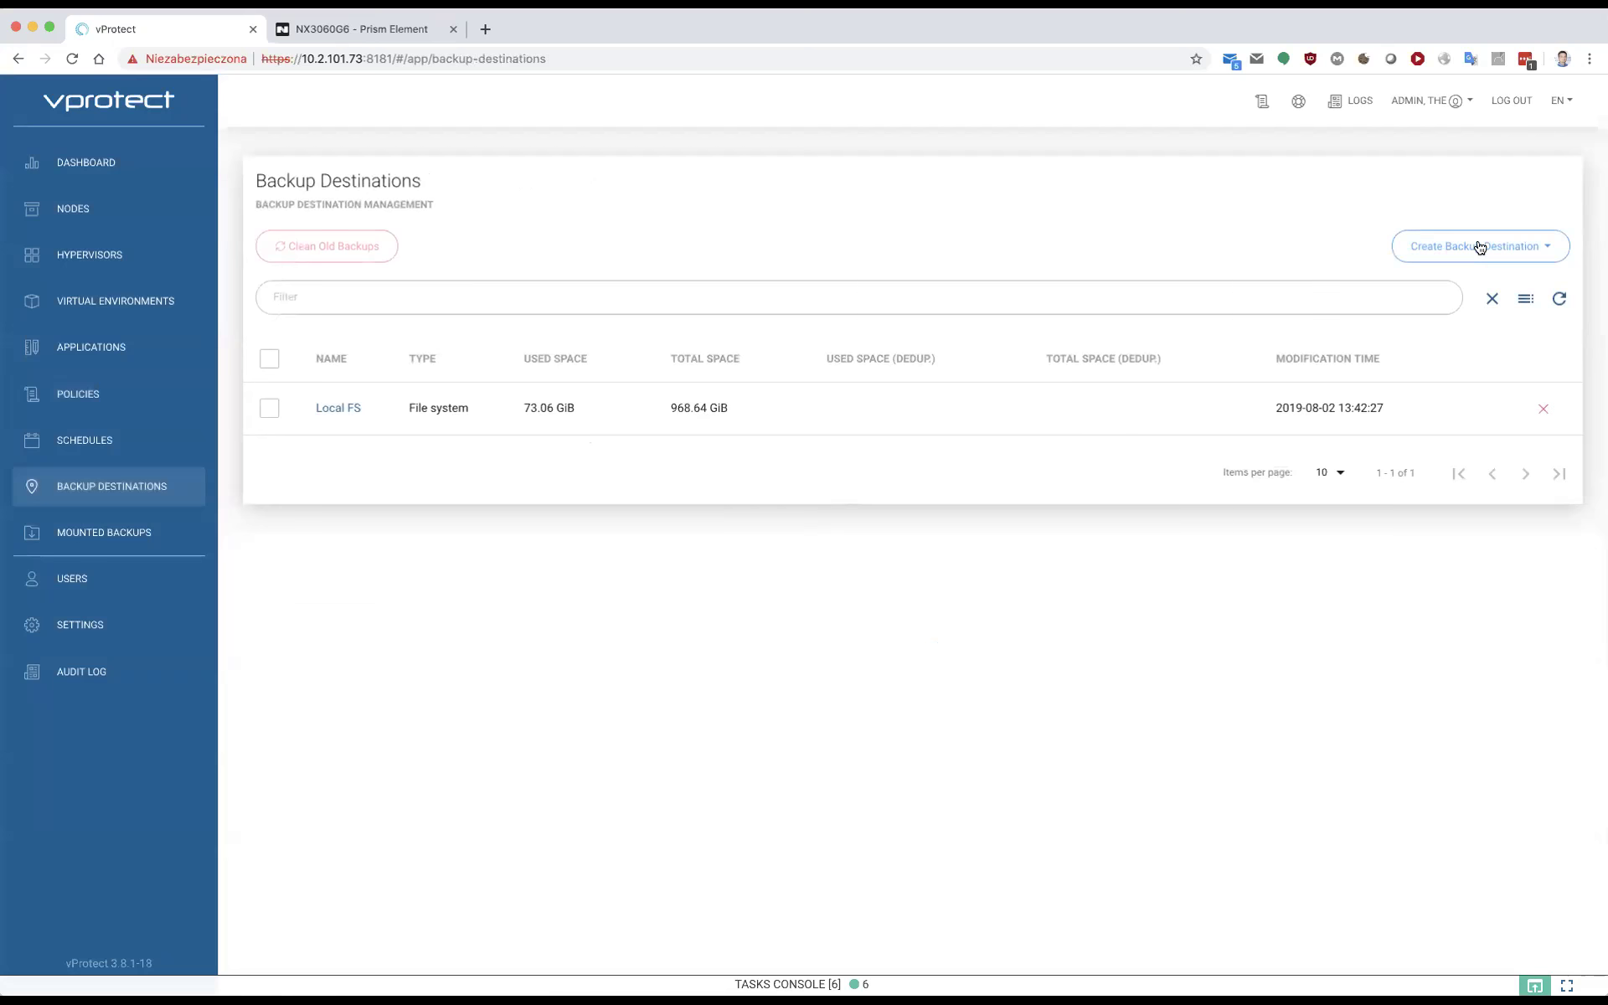
left_click(1479, 247)
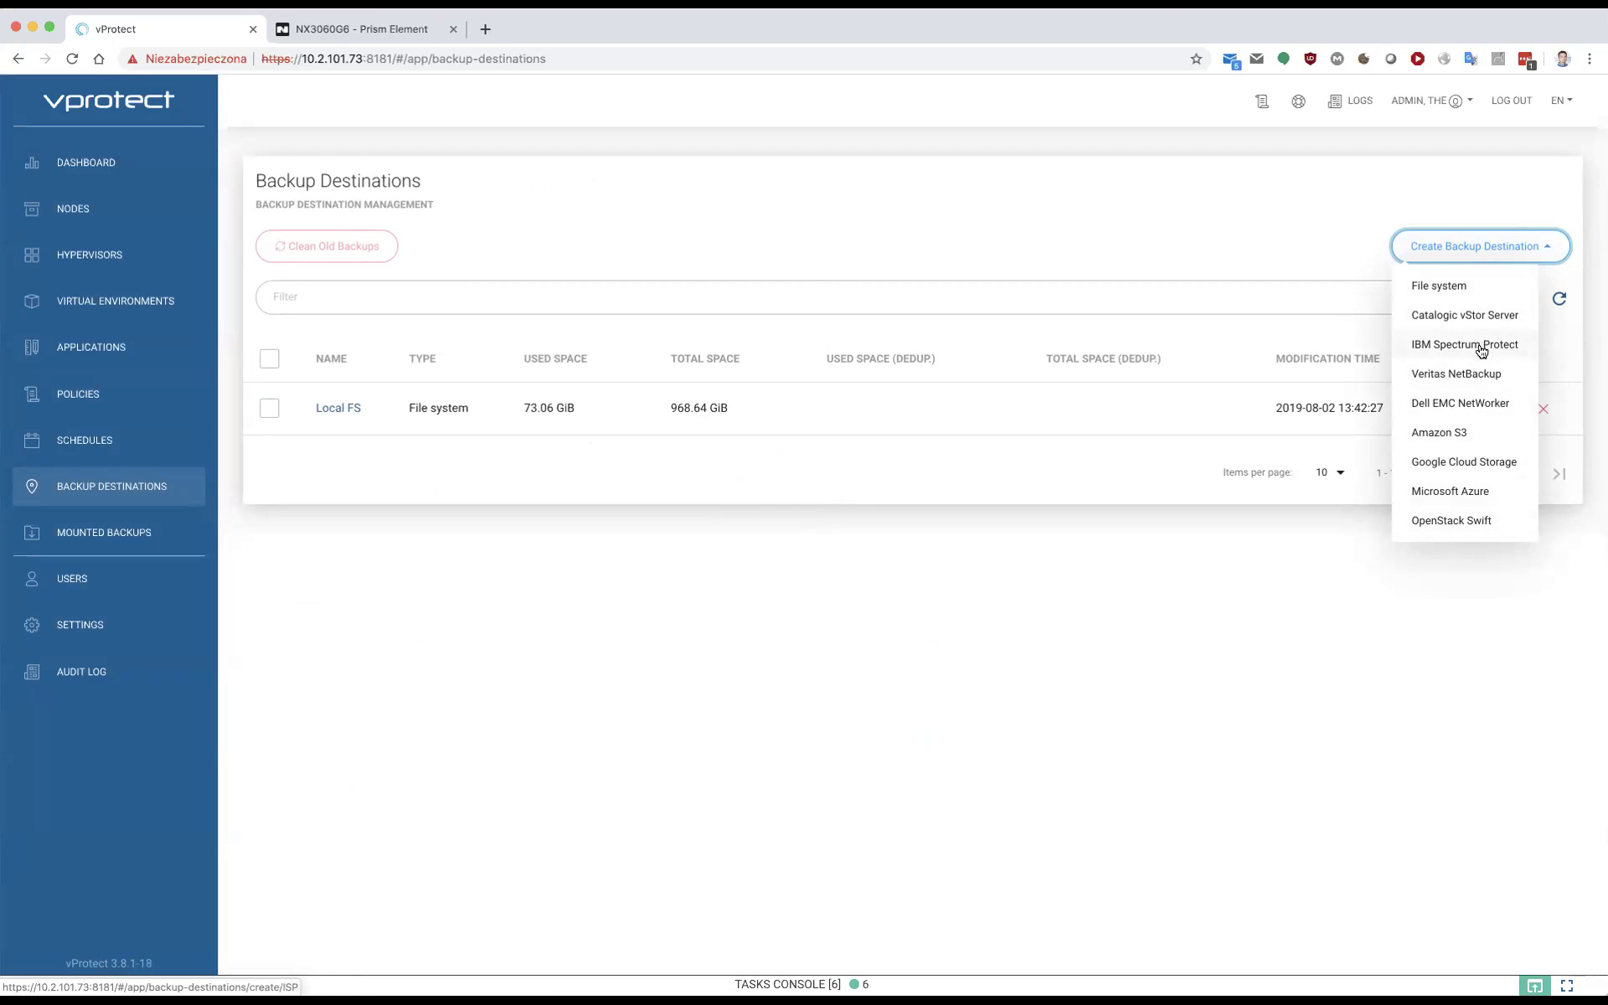
left_click(1429, 281)
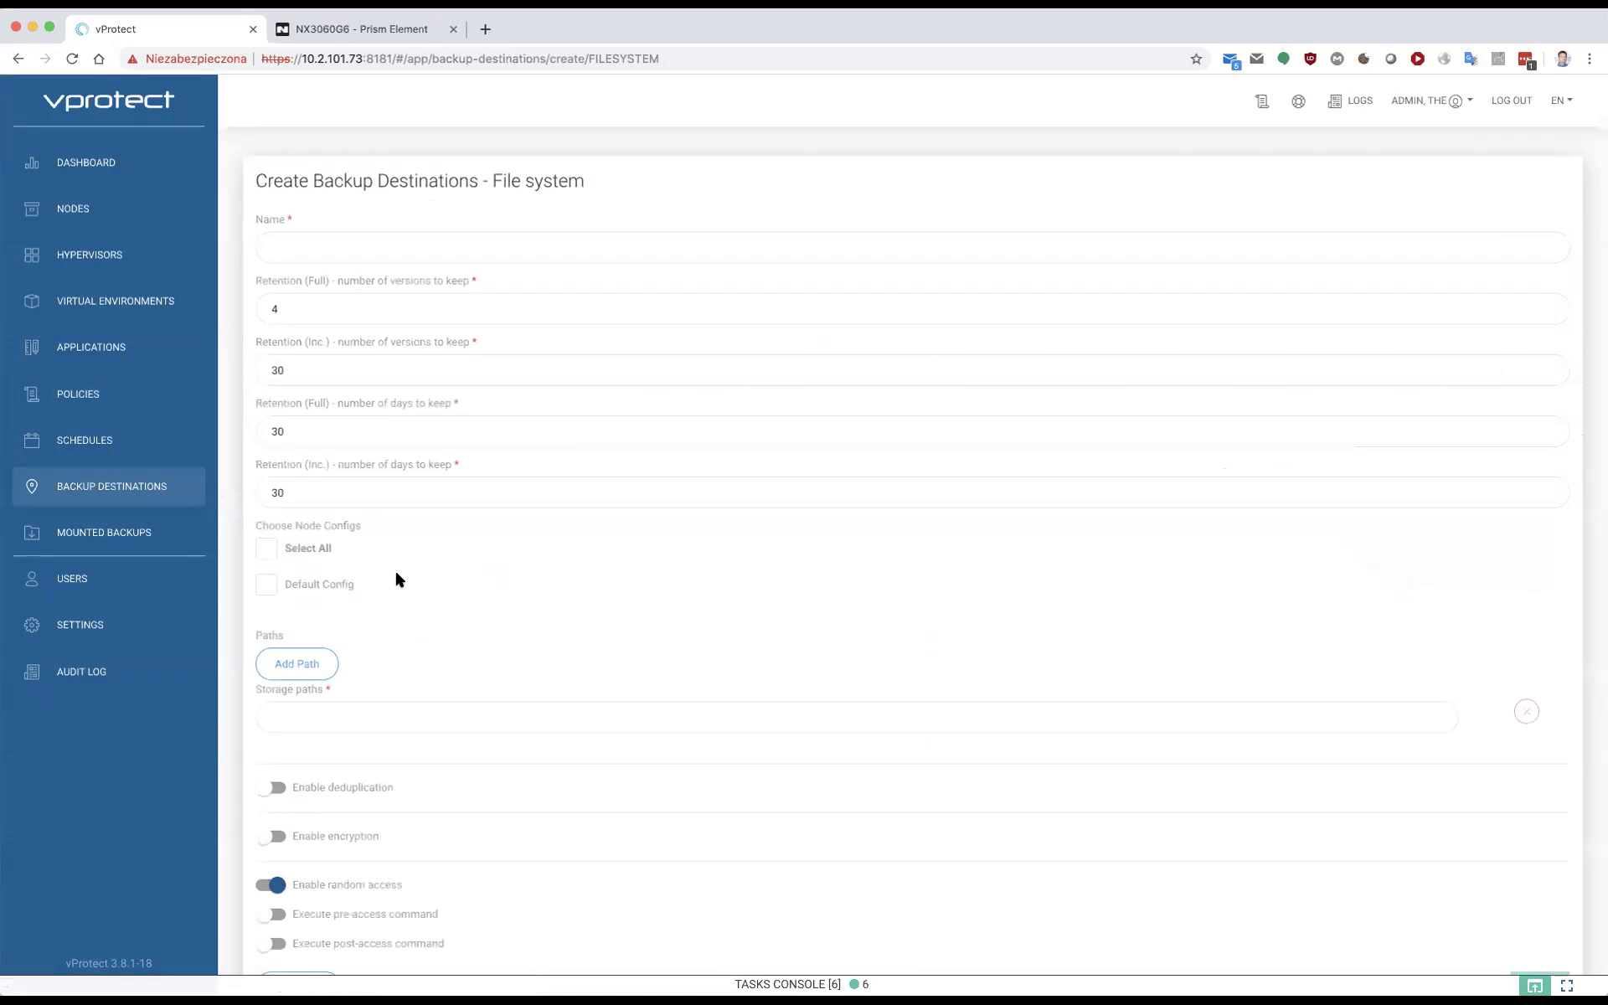
Switch Enable deduplication on and back off without saving, then view the backup schedules list
scroll(395, 569, "down", 1)
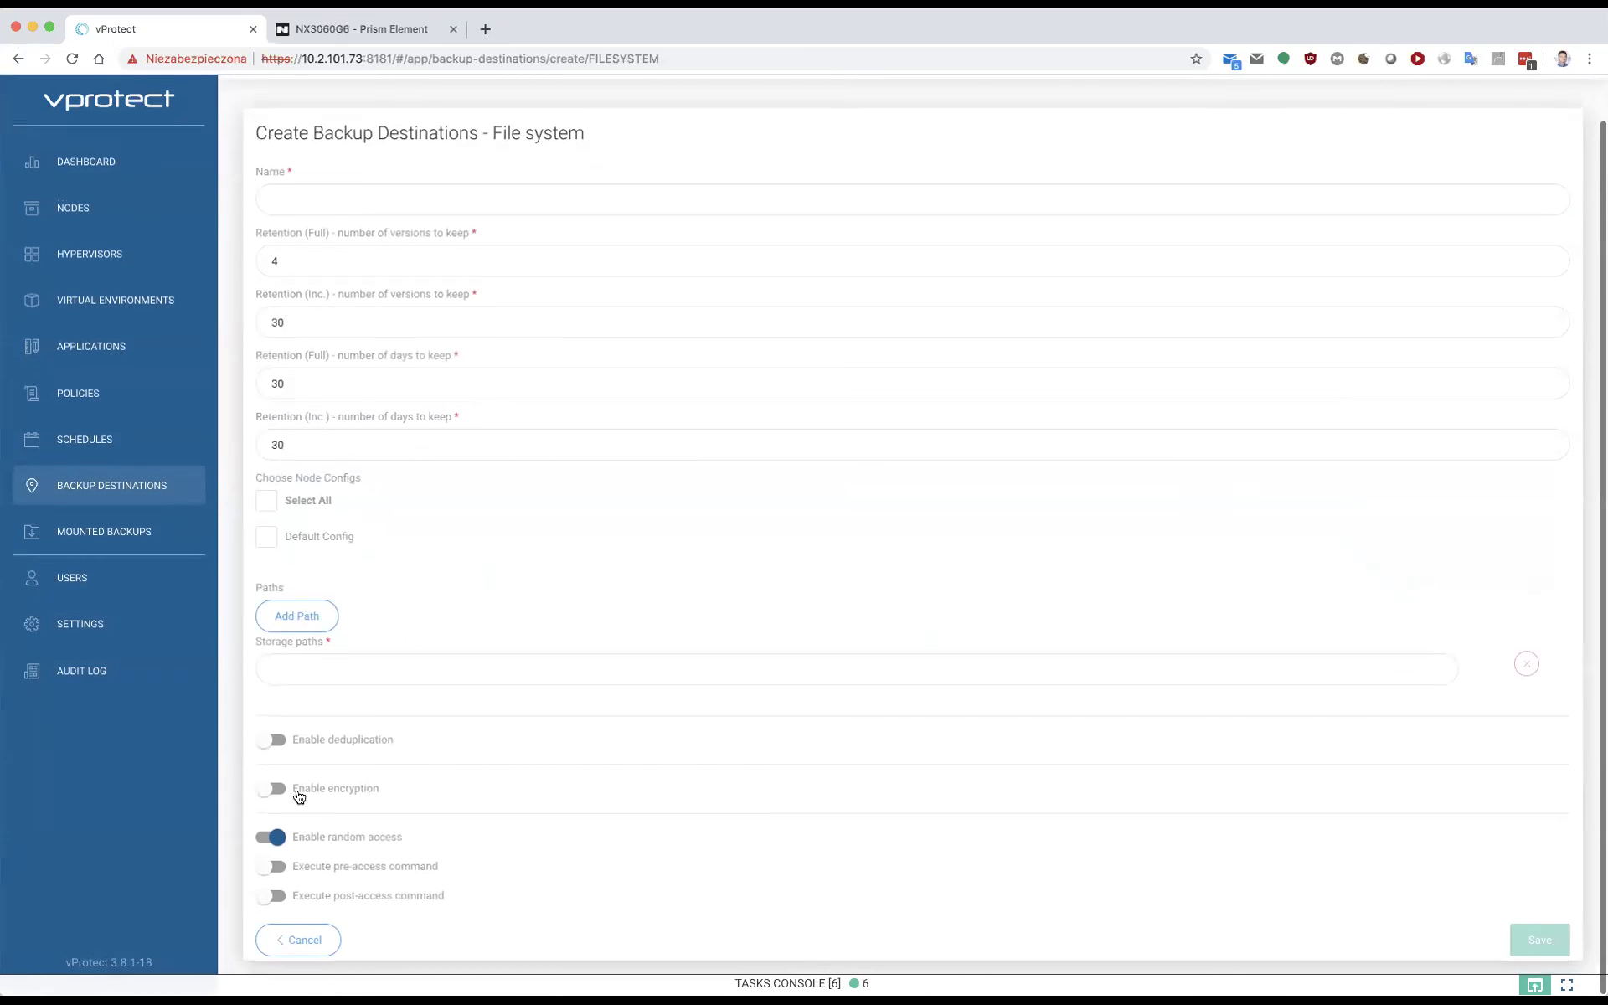
left_click(274, 742)
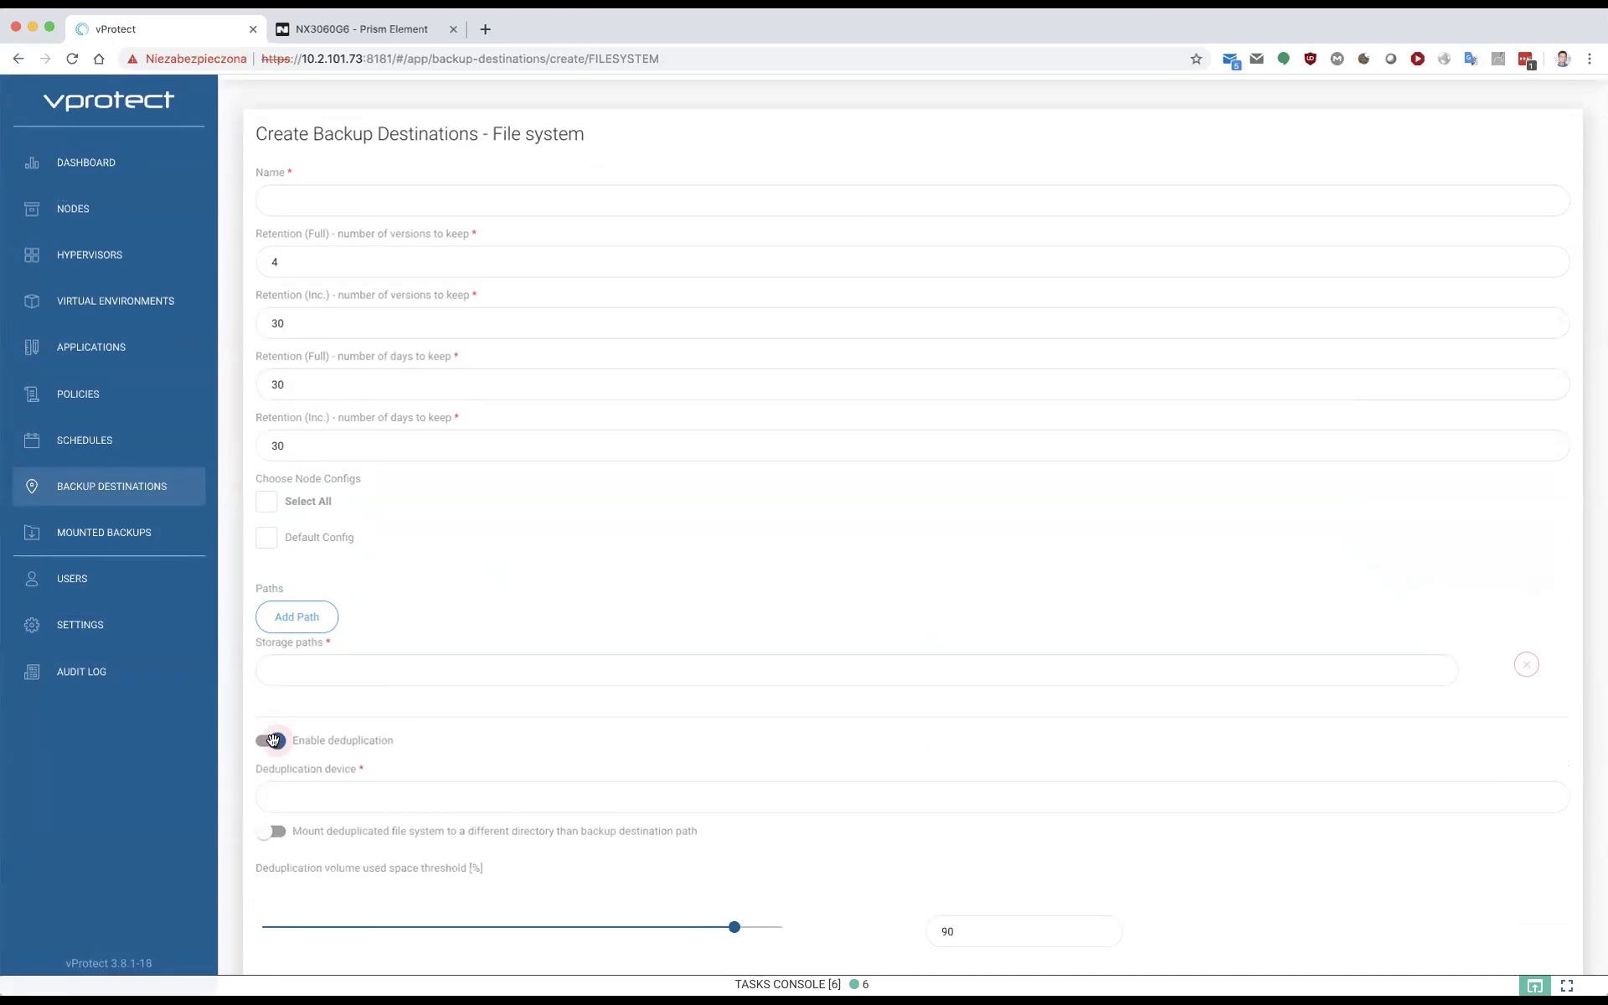
left_click(273, 740)
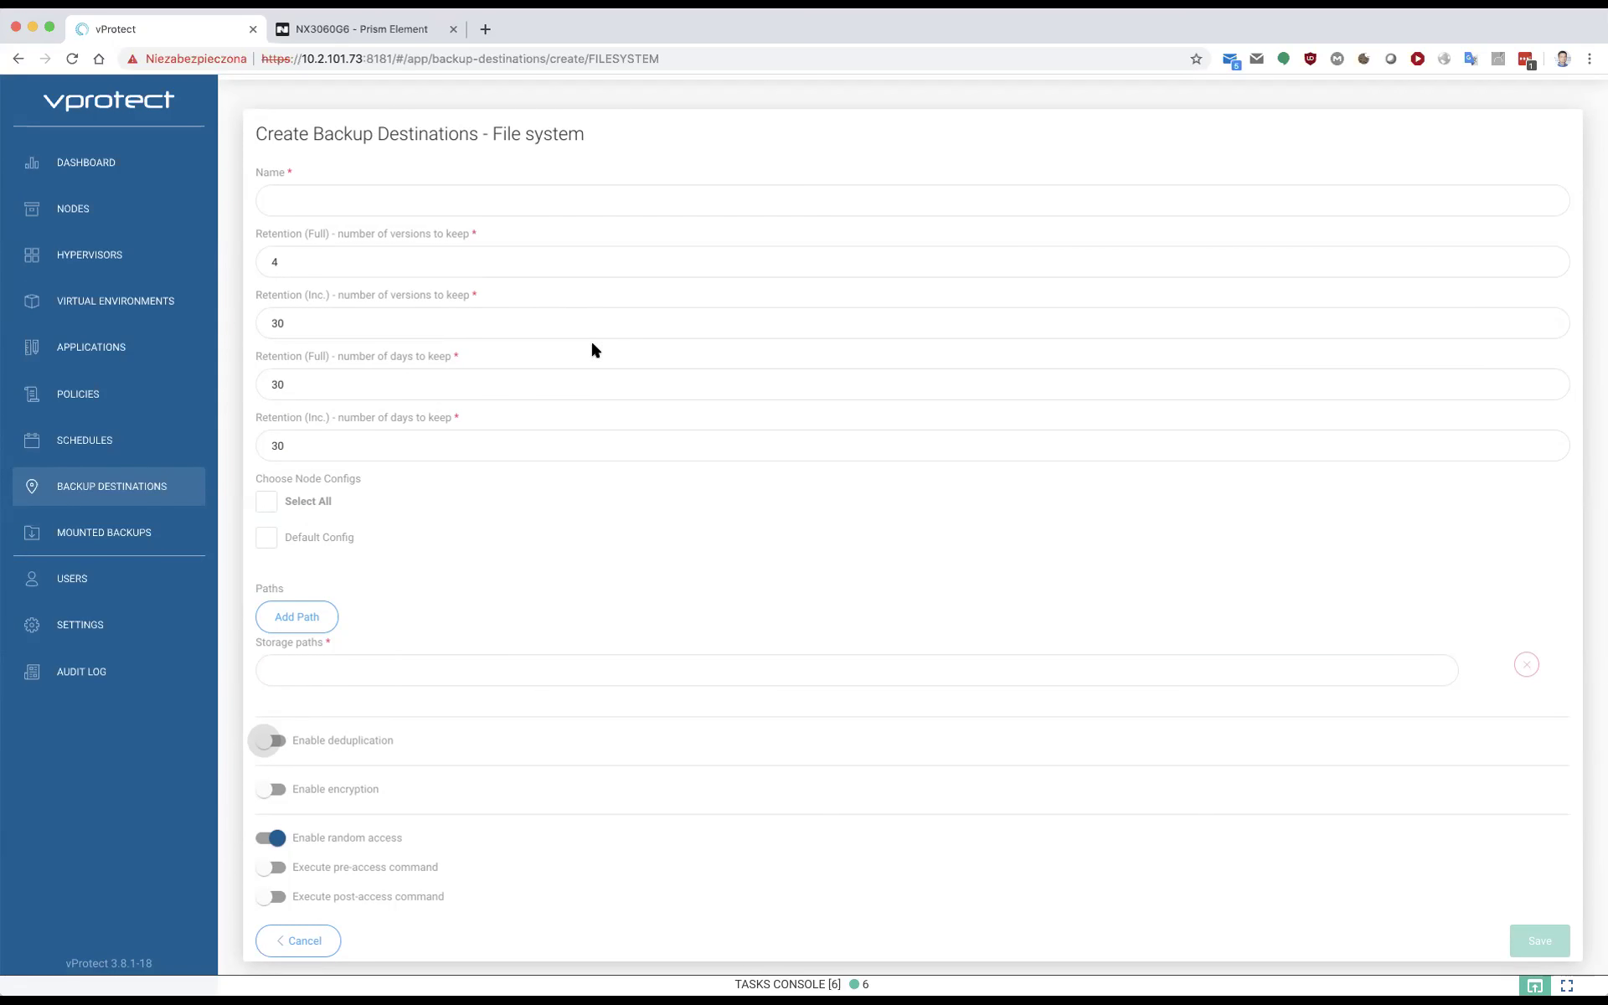
left_click(89, 437)
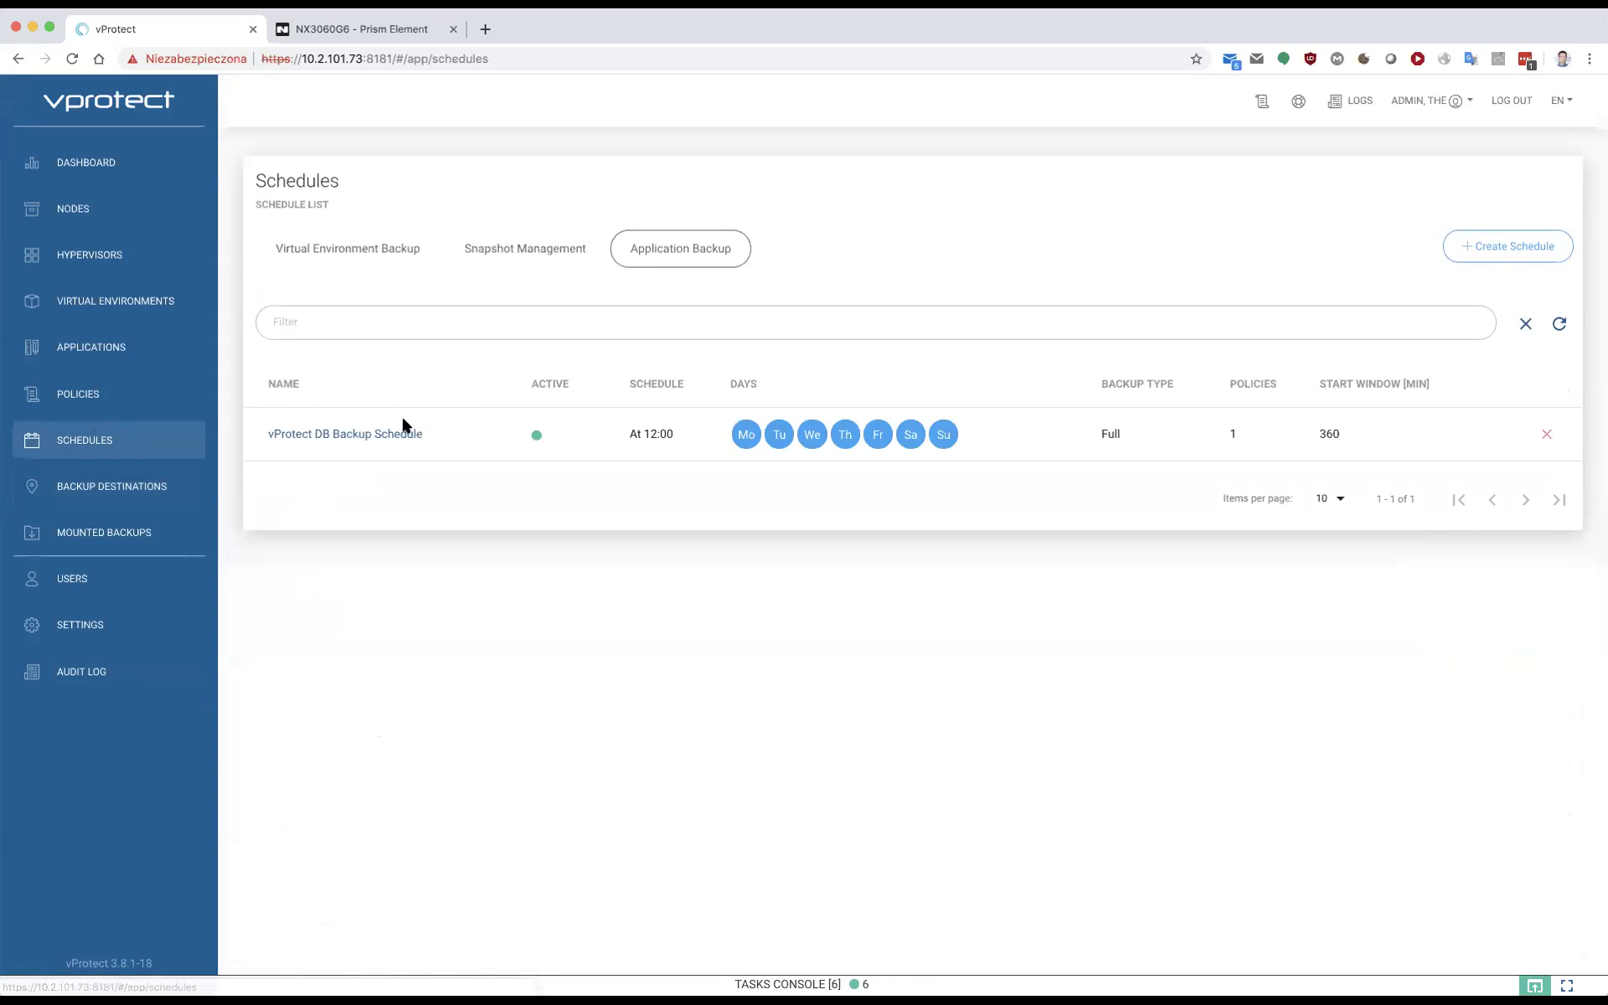
Check the Daily Incremental and Weekly full Virtual Environment Backup schedules, then return to the Dashboard
left_click(366, 243)
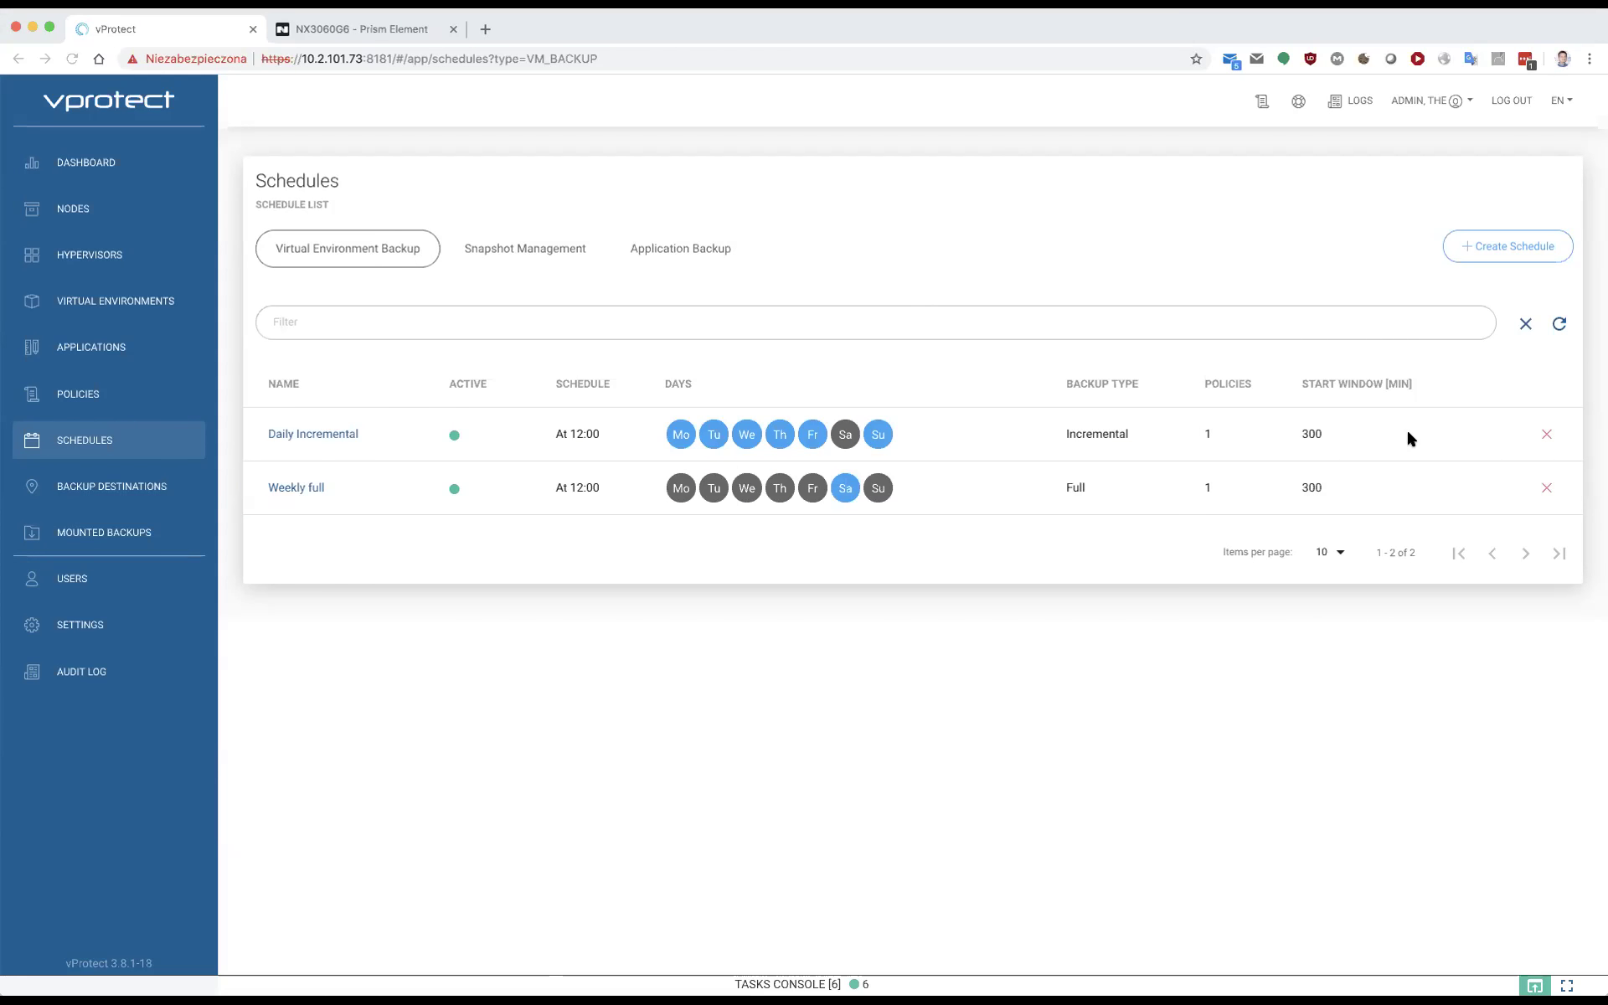
left_click(131, 163)
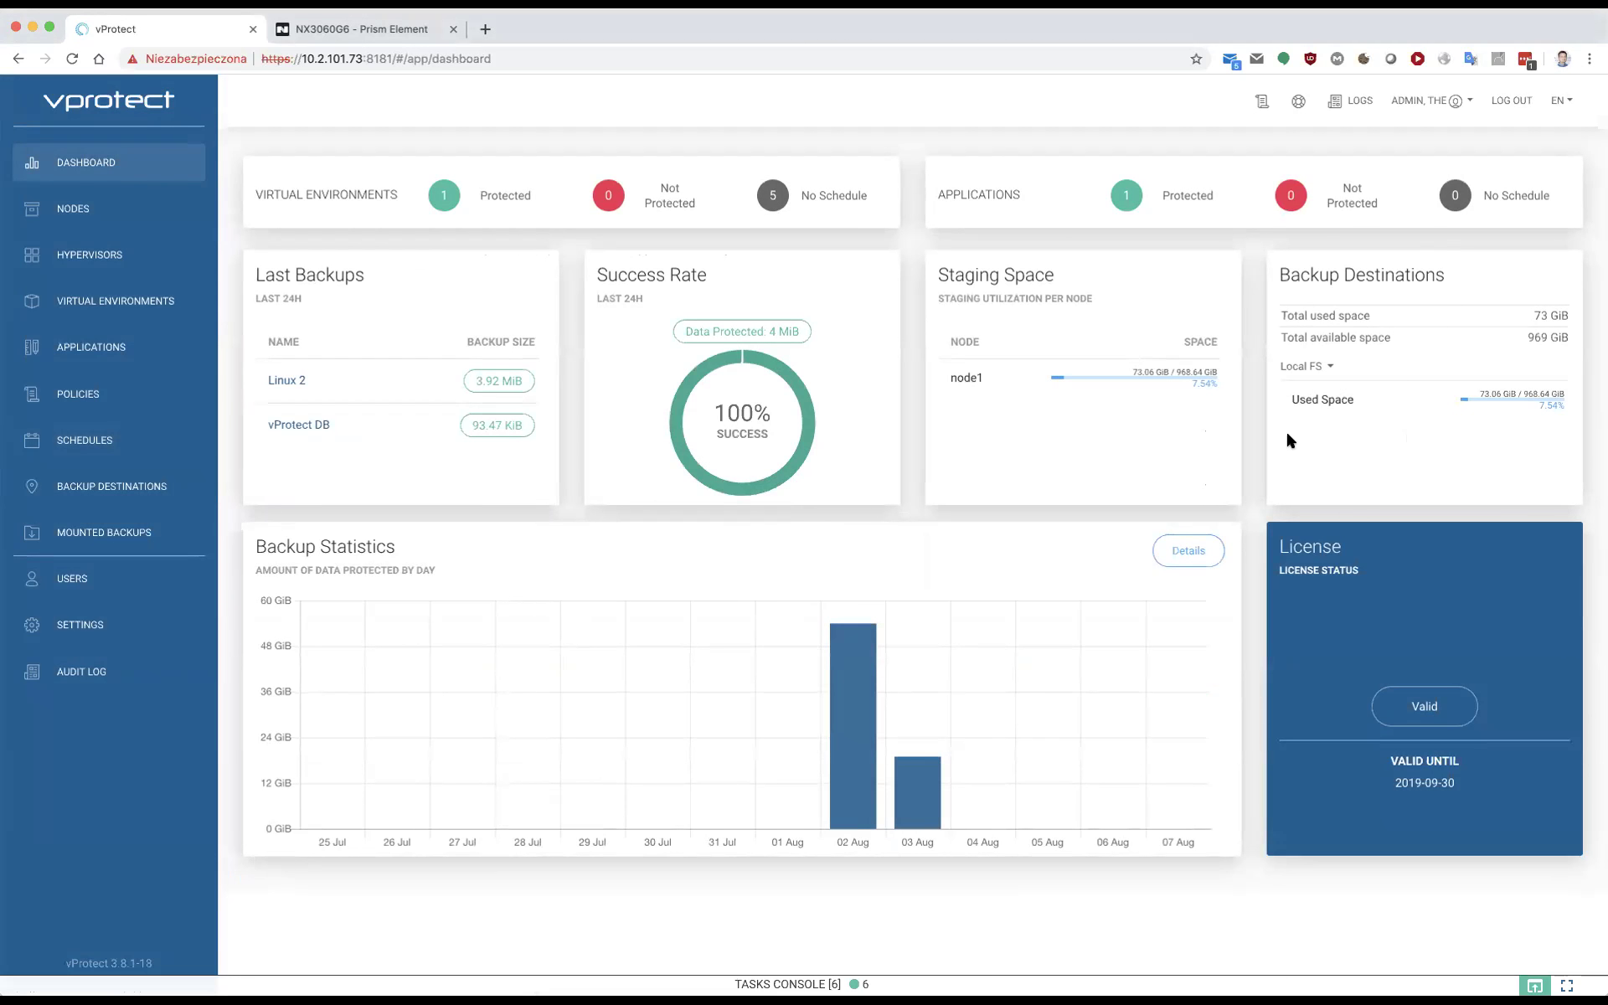